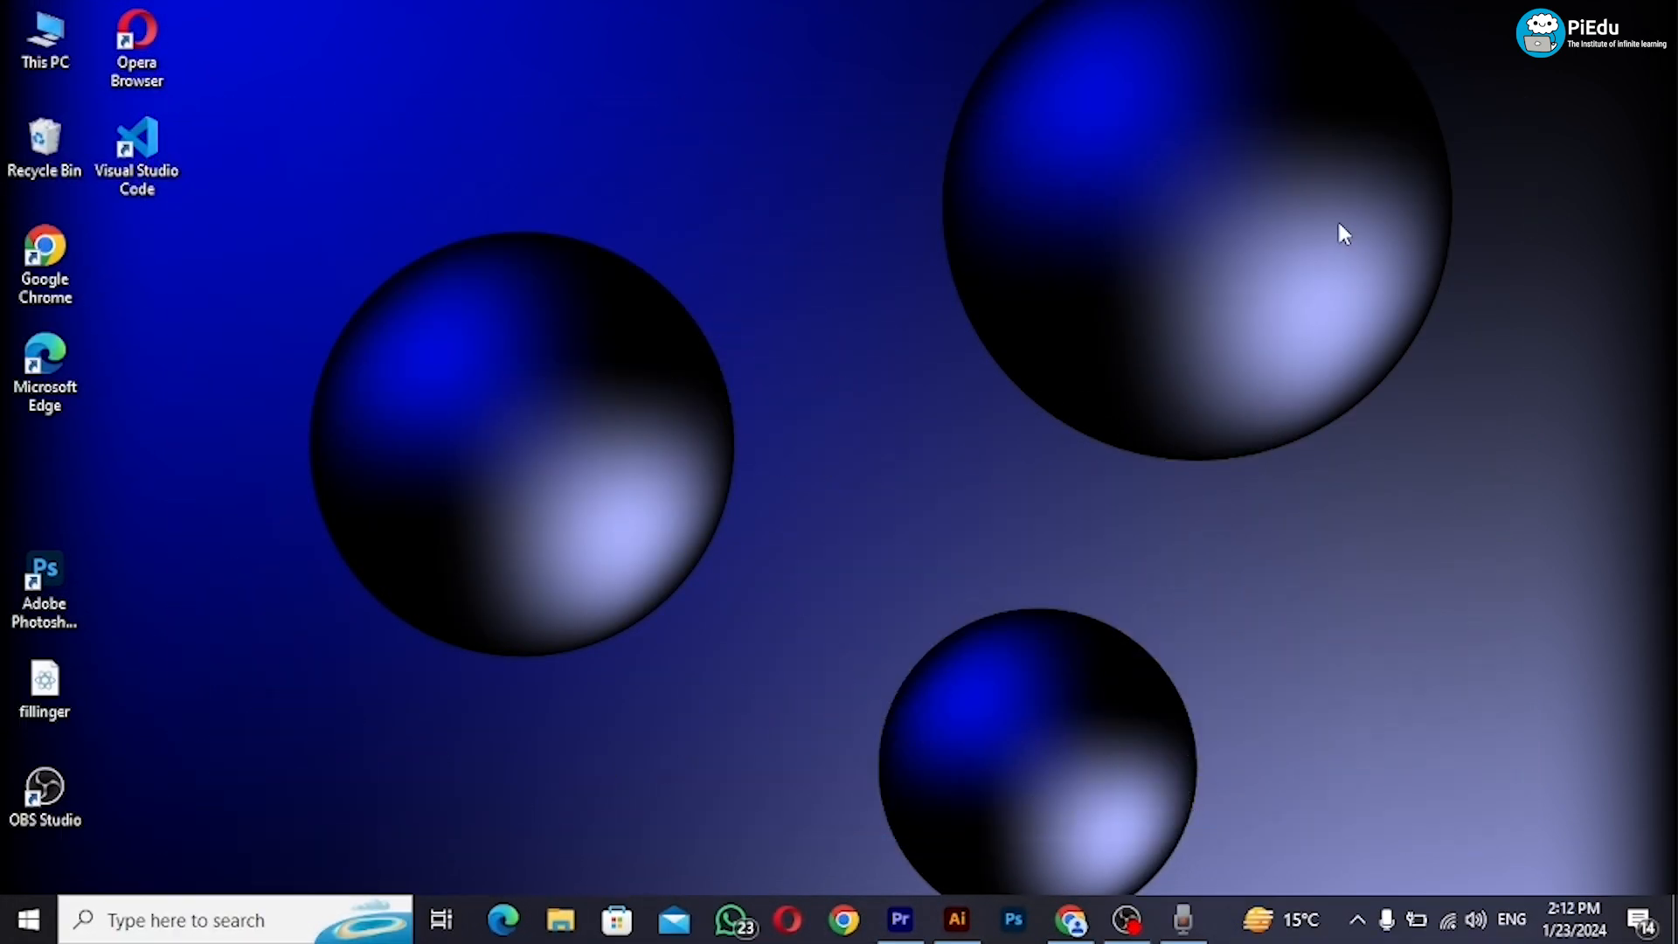
Step: Switch to Adobe Illustrator, start setting up a new document and dismiss the introductory banner
click(958, 922)
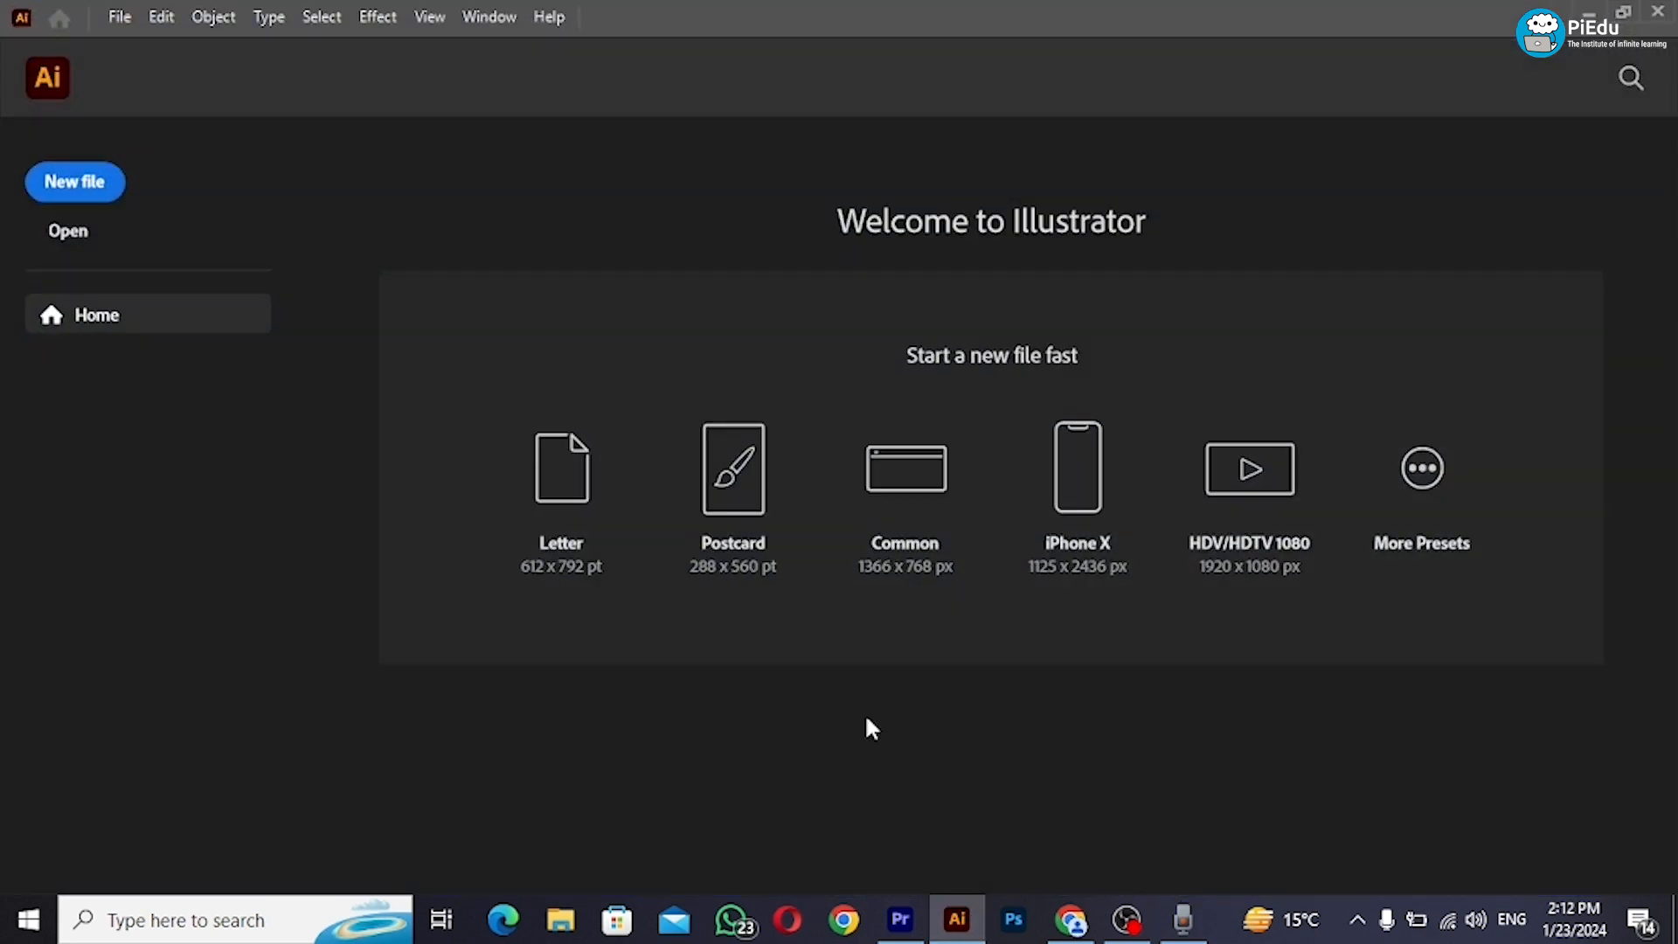
click(84, 187)
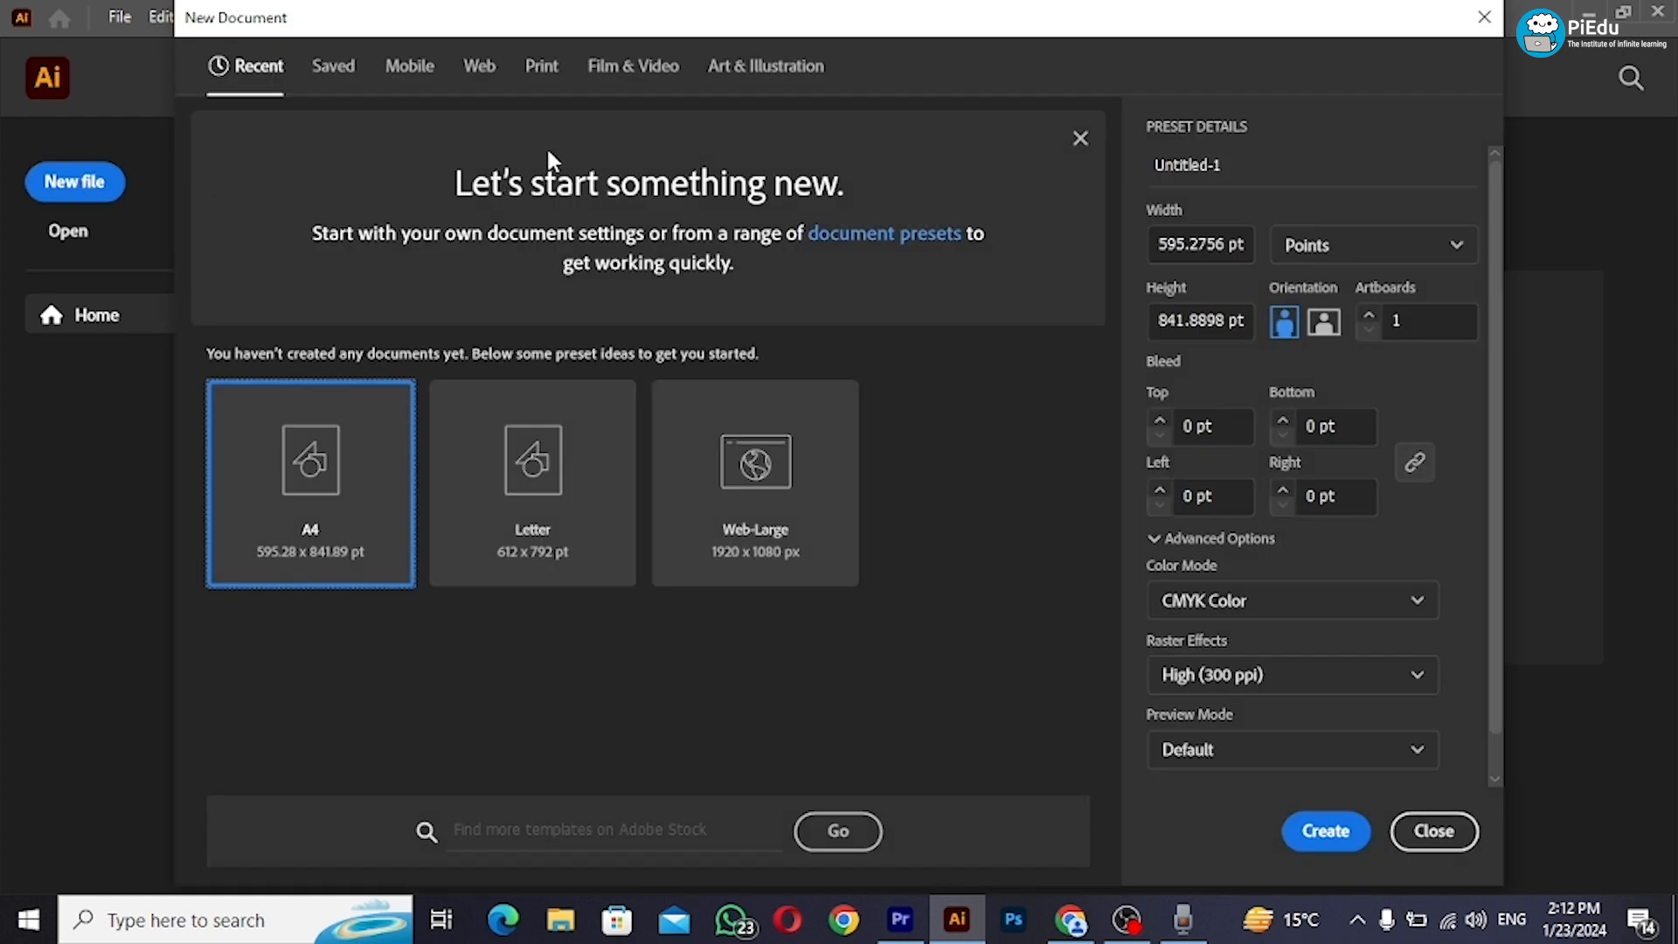
click(1081, 140)
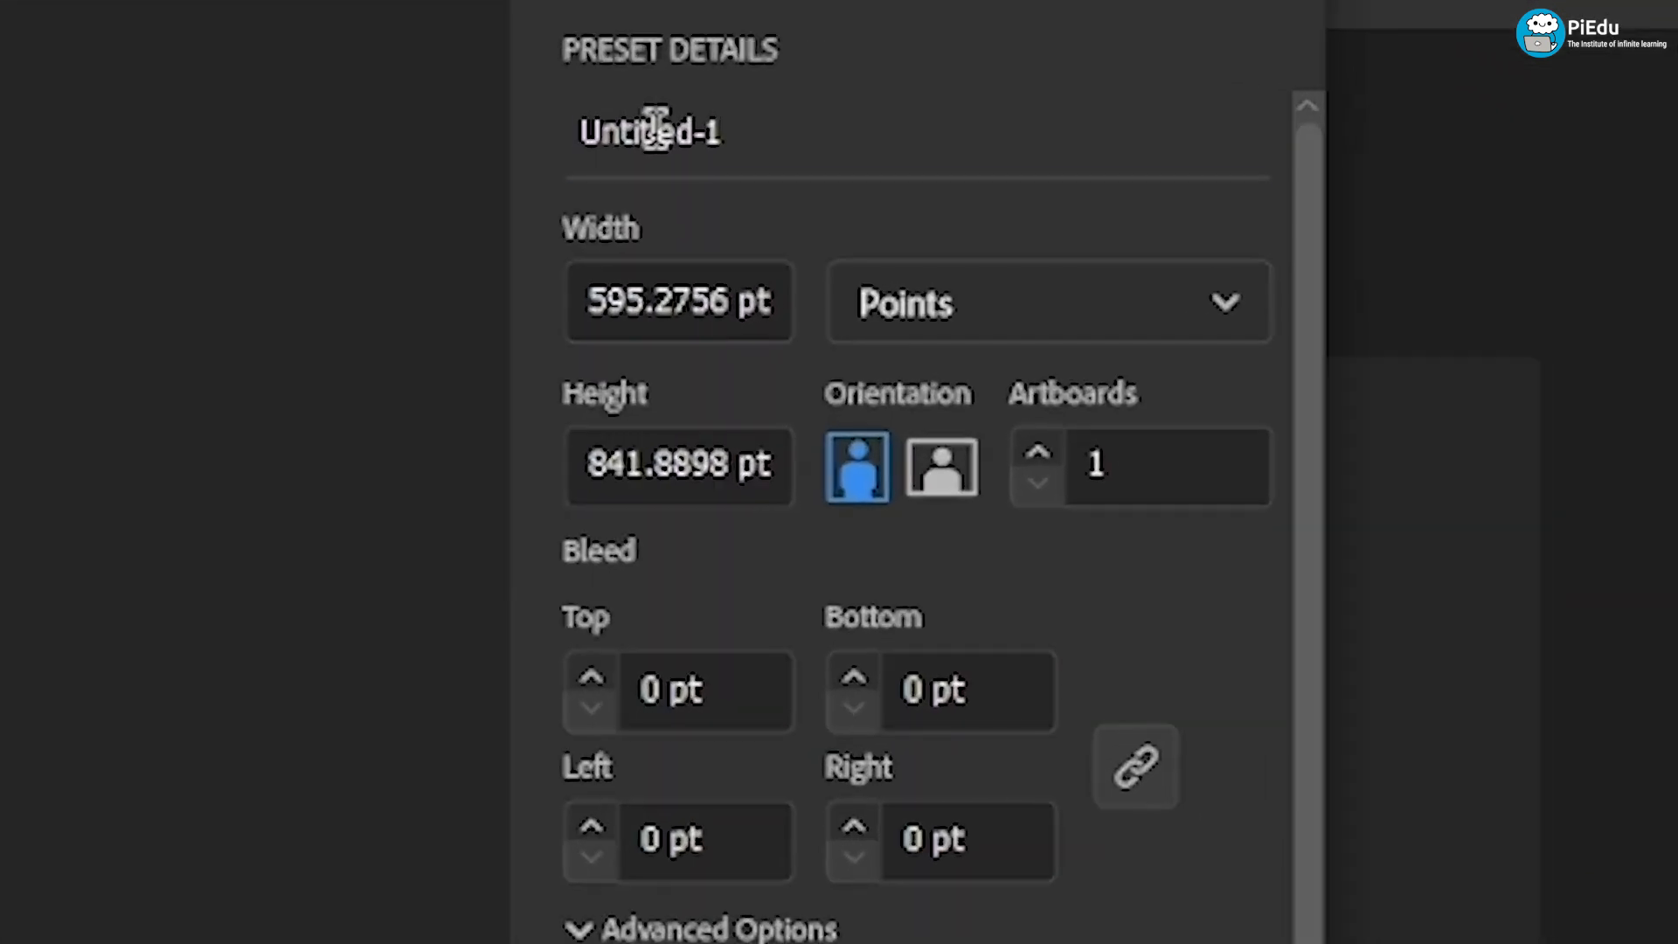
Step: Name the new document "Direct Selection Tool"
double_click(1191, 164)
key(BackSpace)
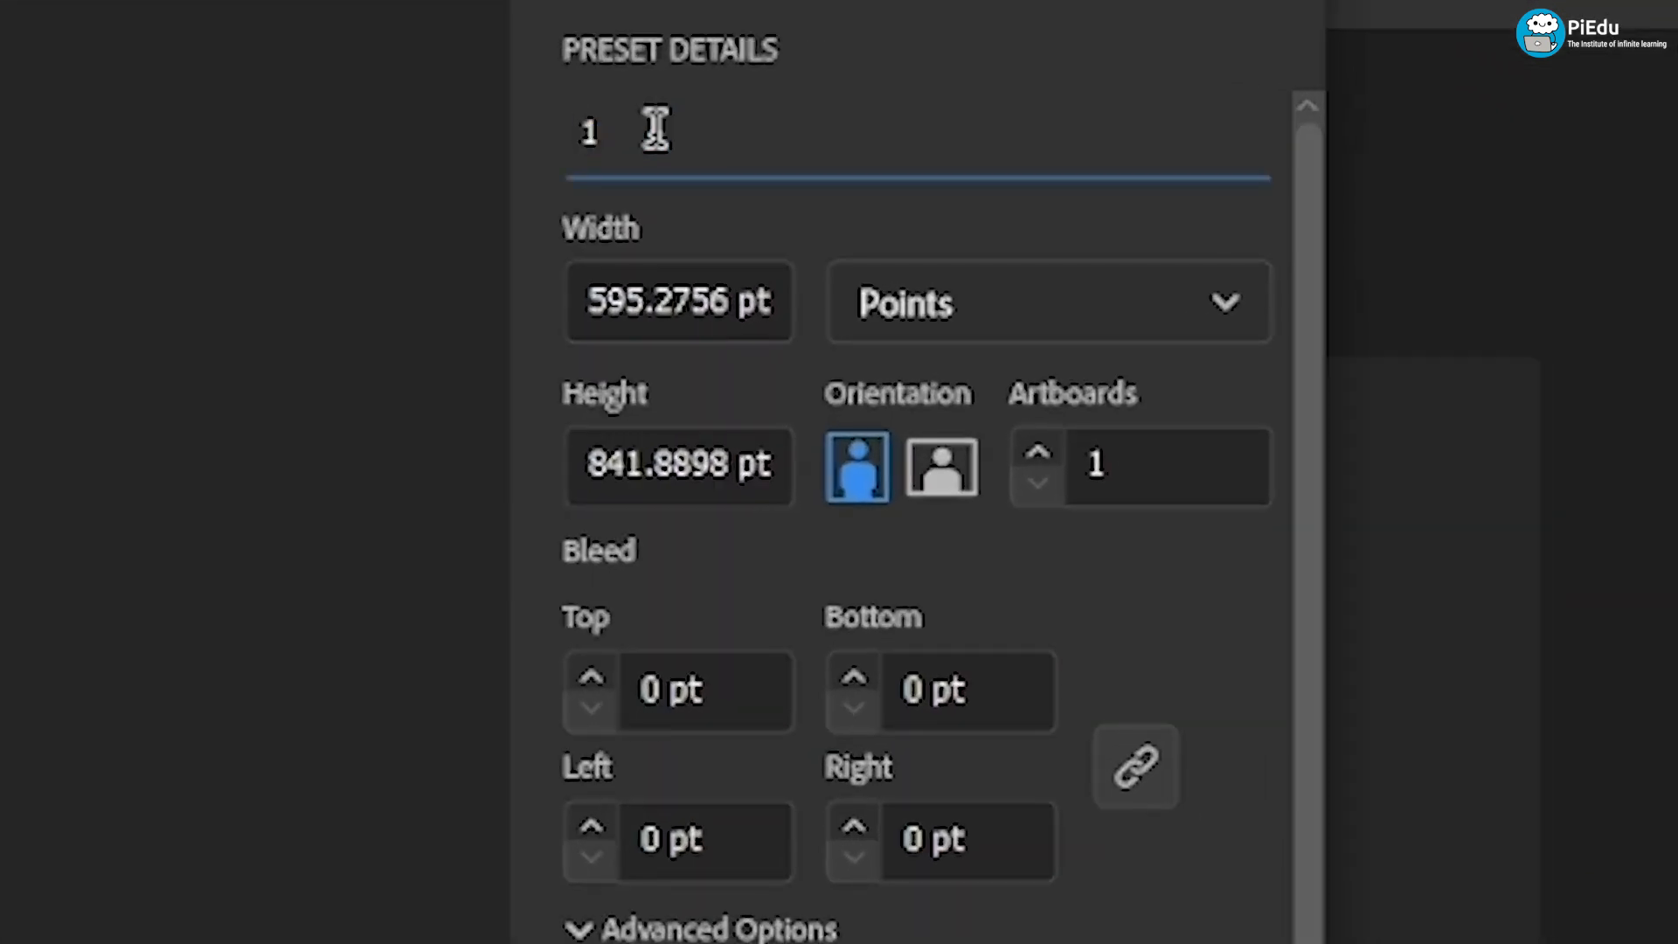
key(Right)
key(BackSpace)
text(Cla)
key(BackSpace)
key(BackSpace)
key(BackSpace)
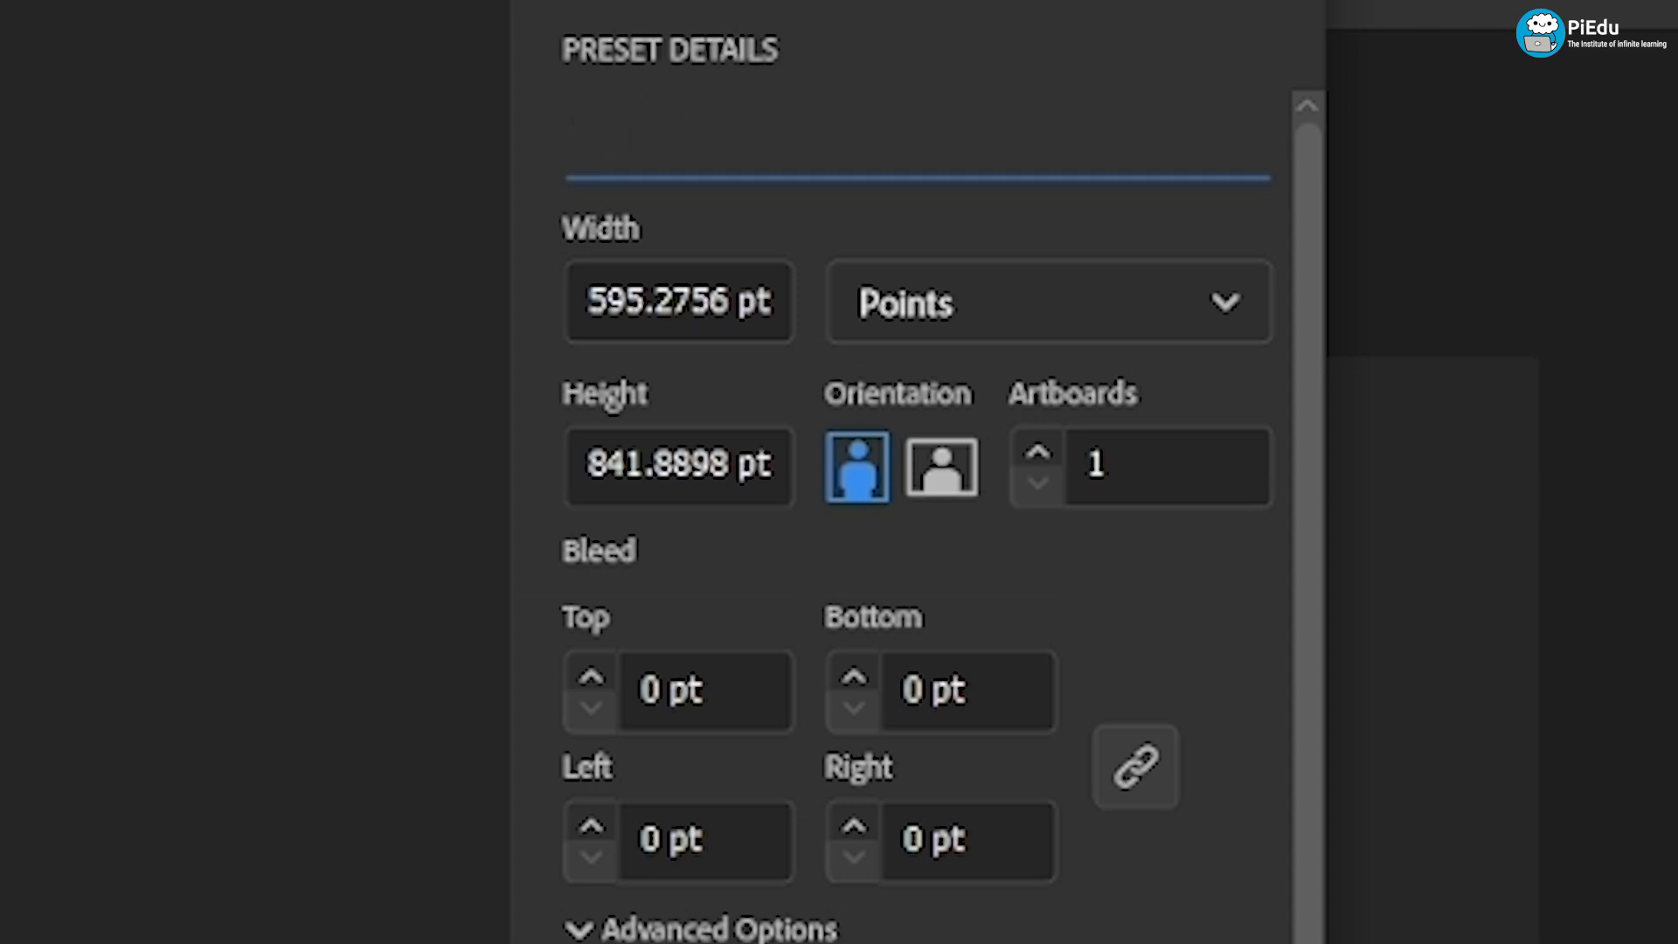
text(Direc)
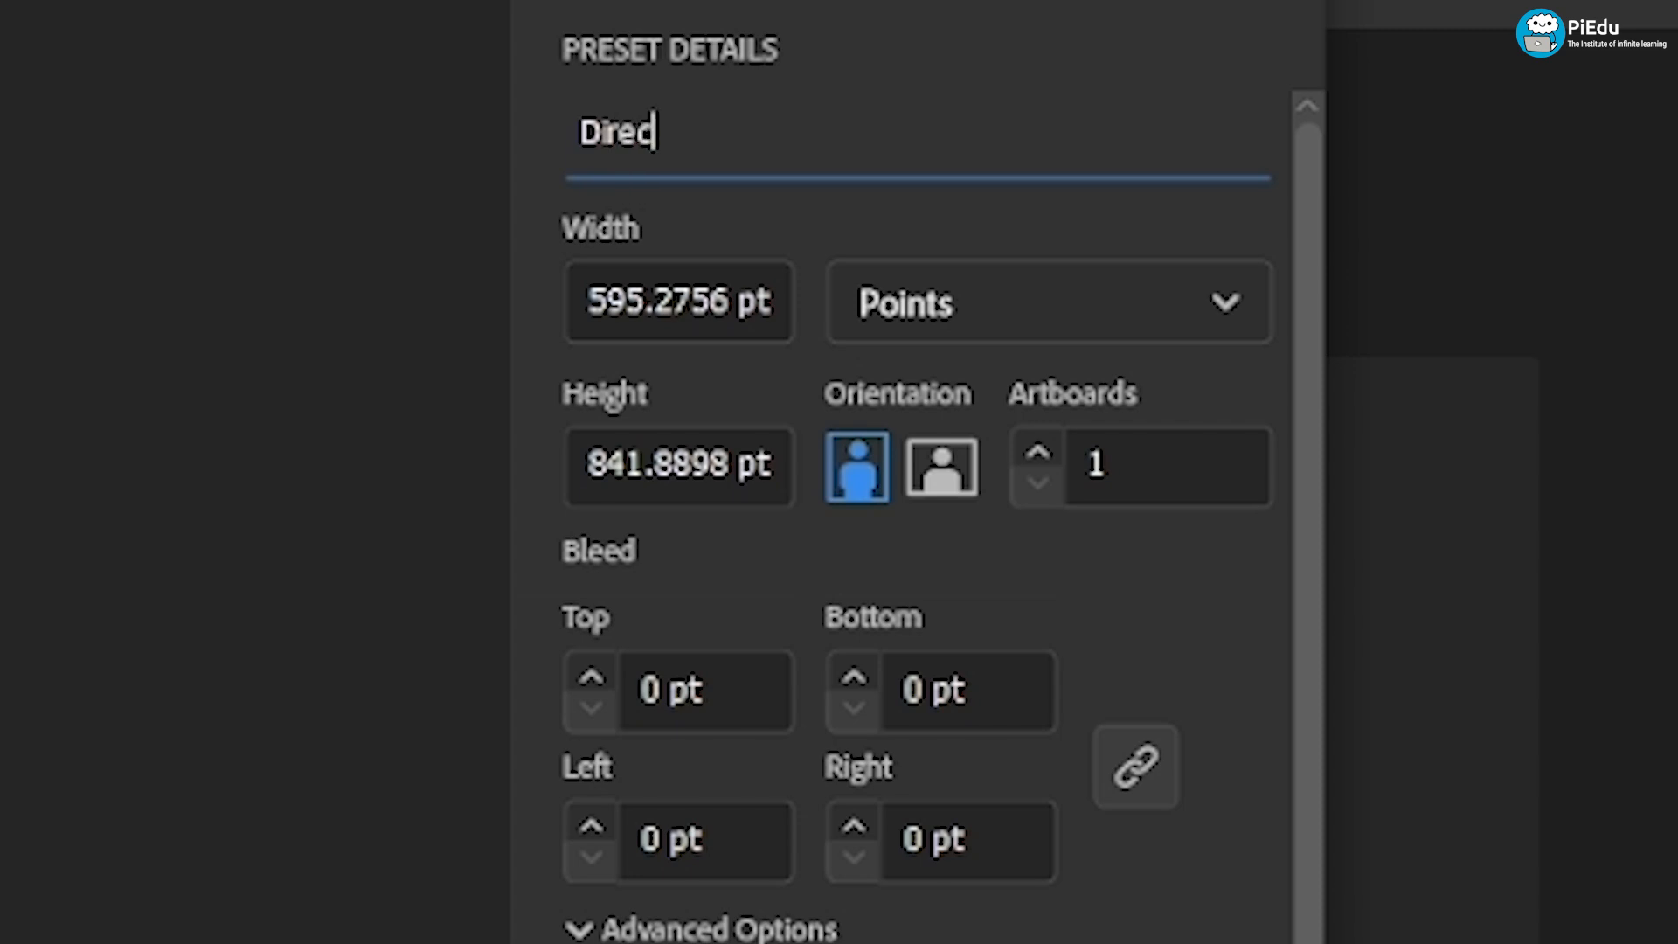
text(t Selection Too)
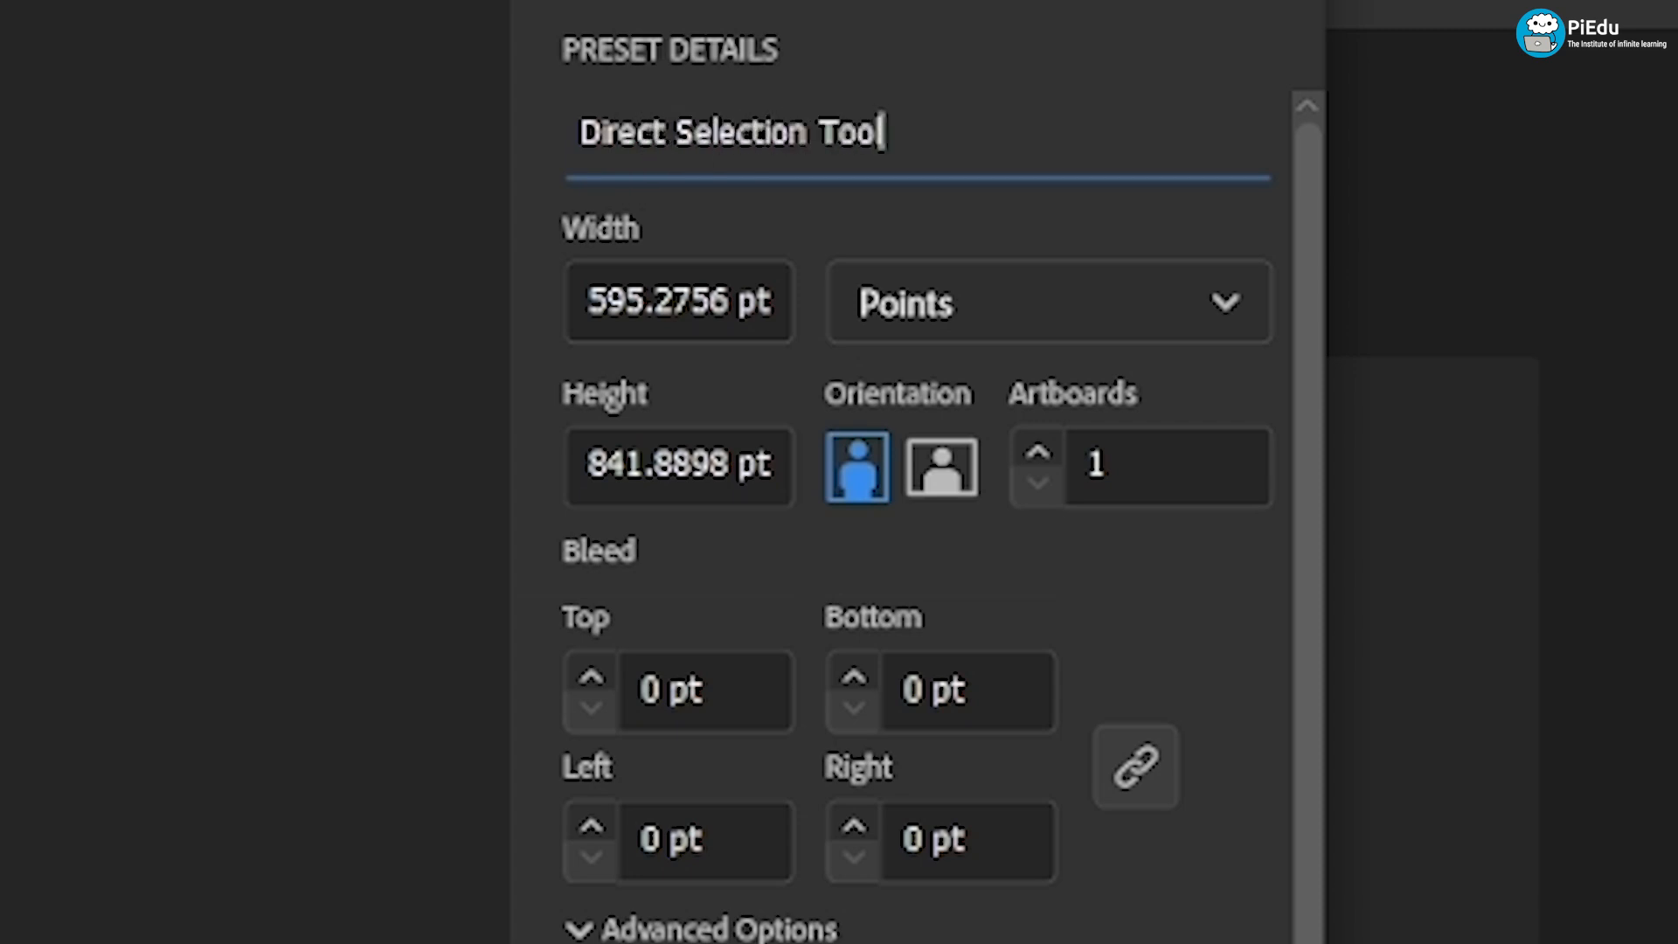
text(l)
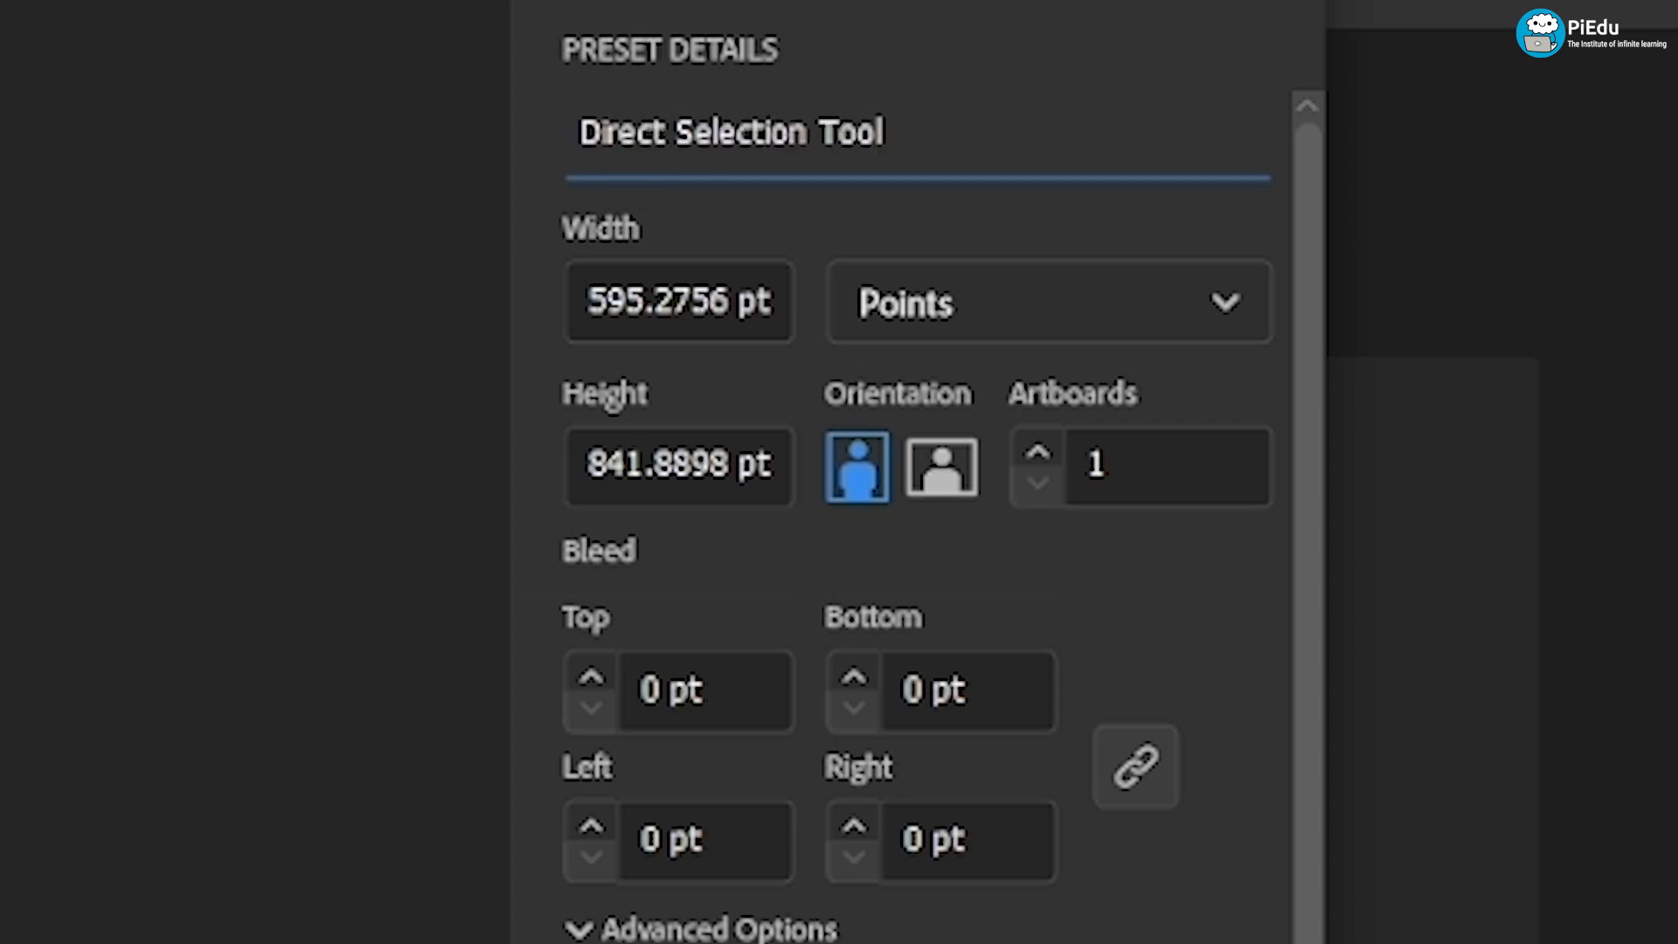
Step: Set the document width to 1600 and change the measurement units to Pixels
click(631, 308)
key(BackSpace)
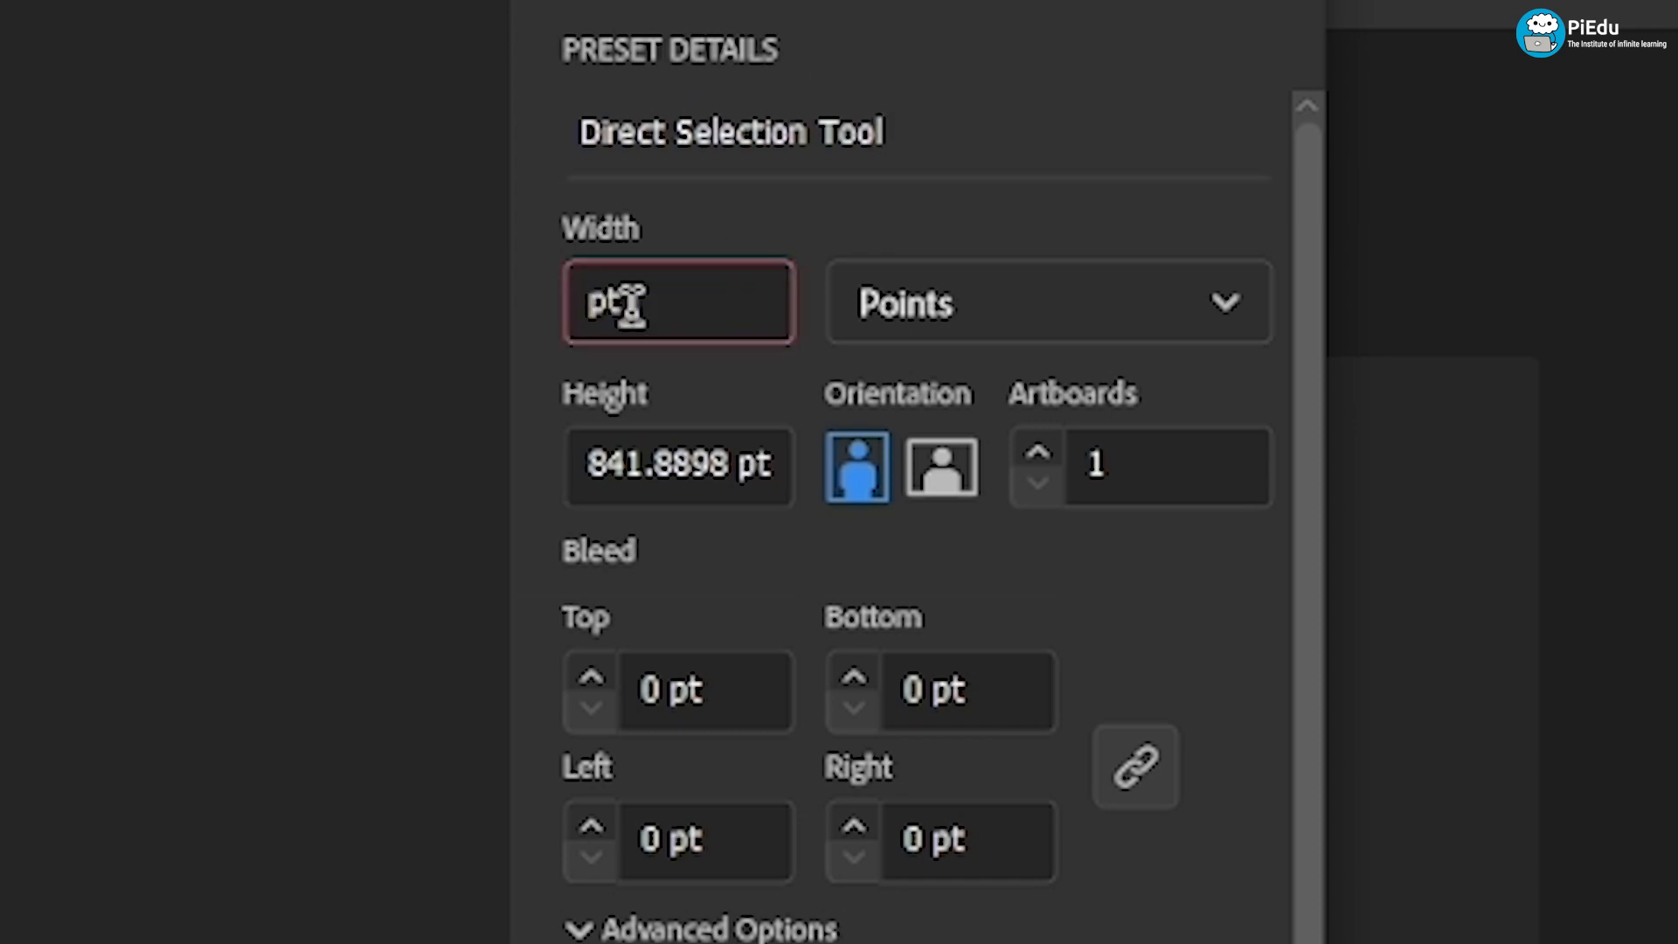
text(1600)
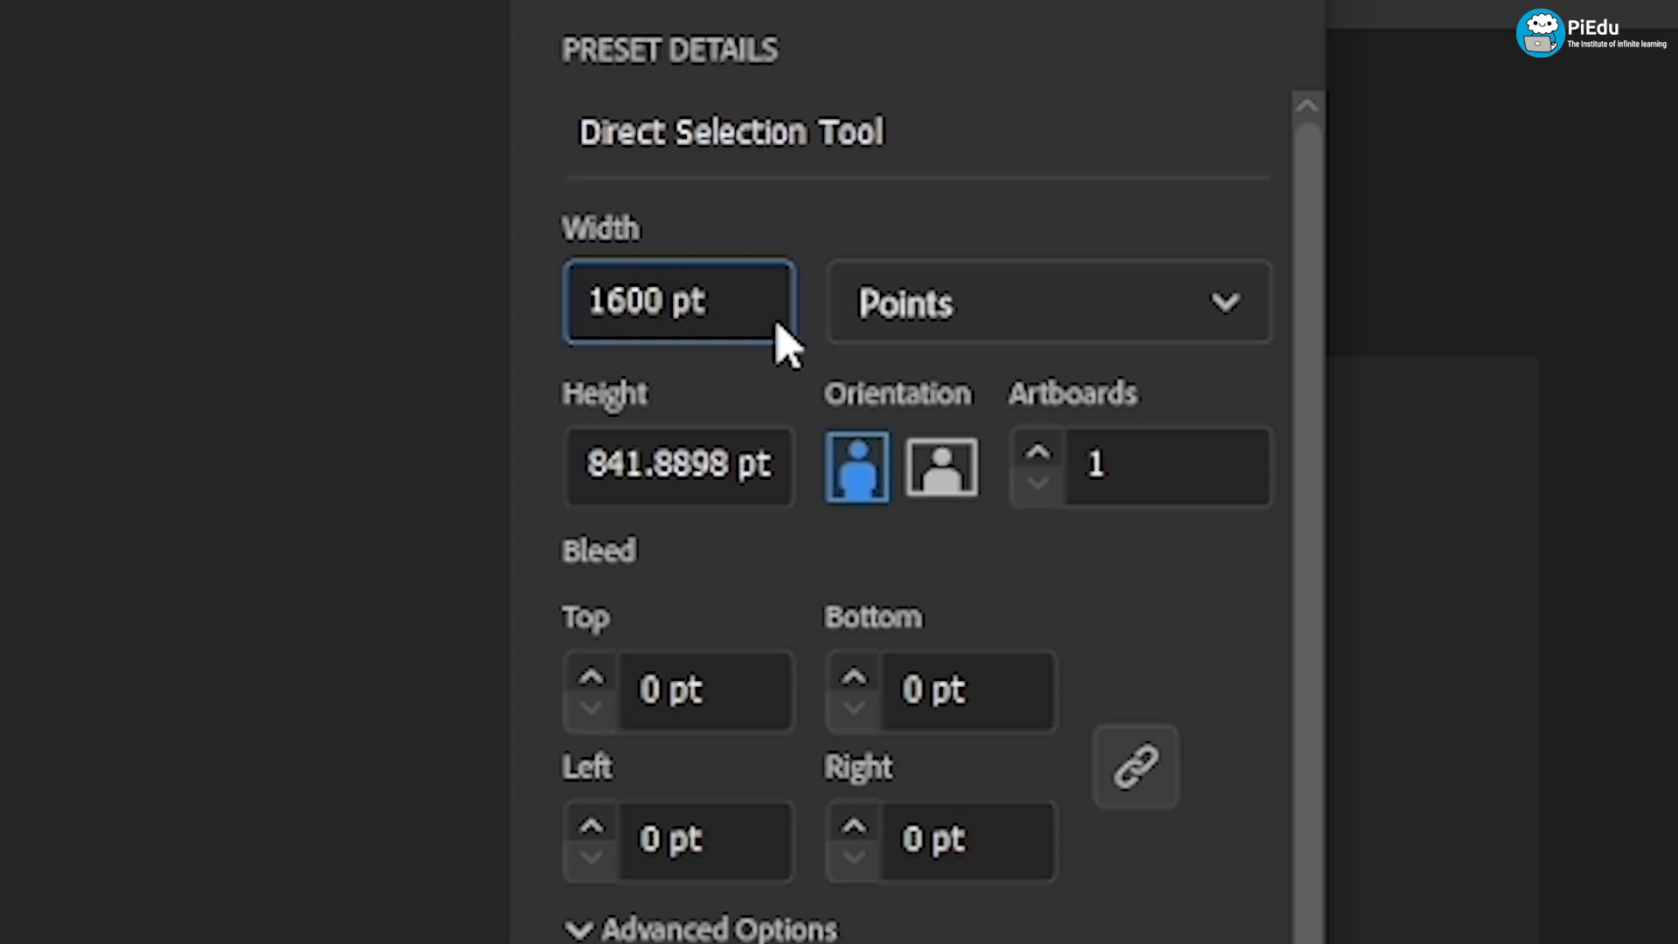
scroll(1049, 314, down, 2)
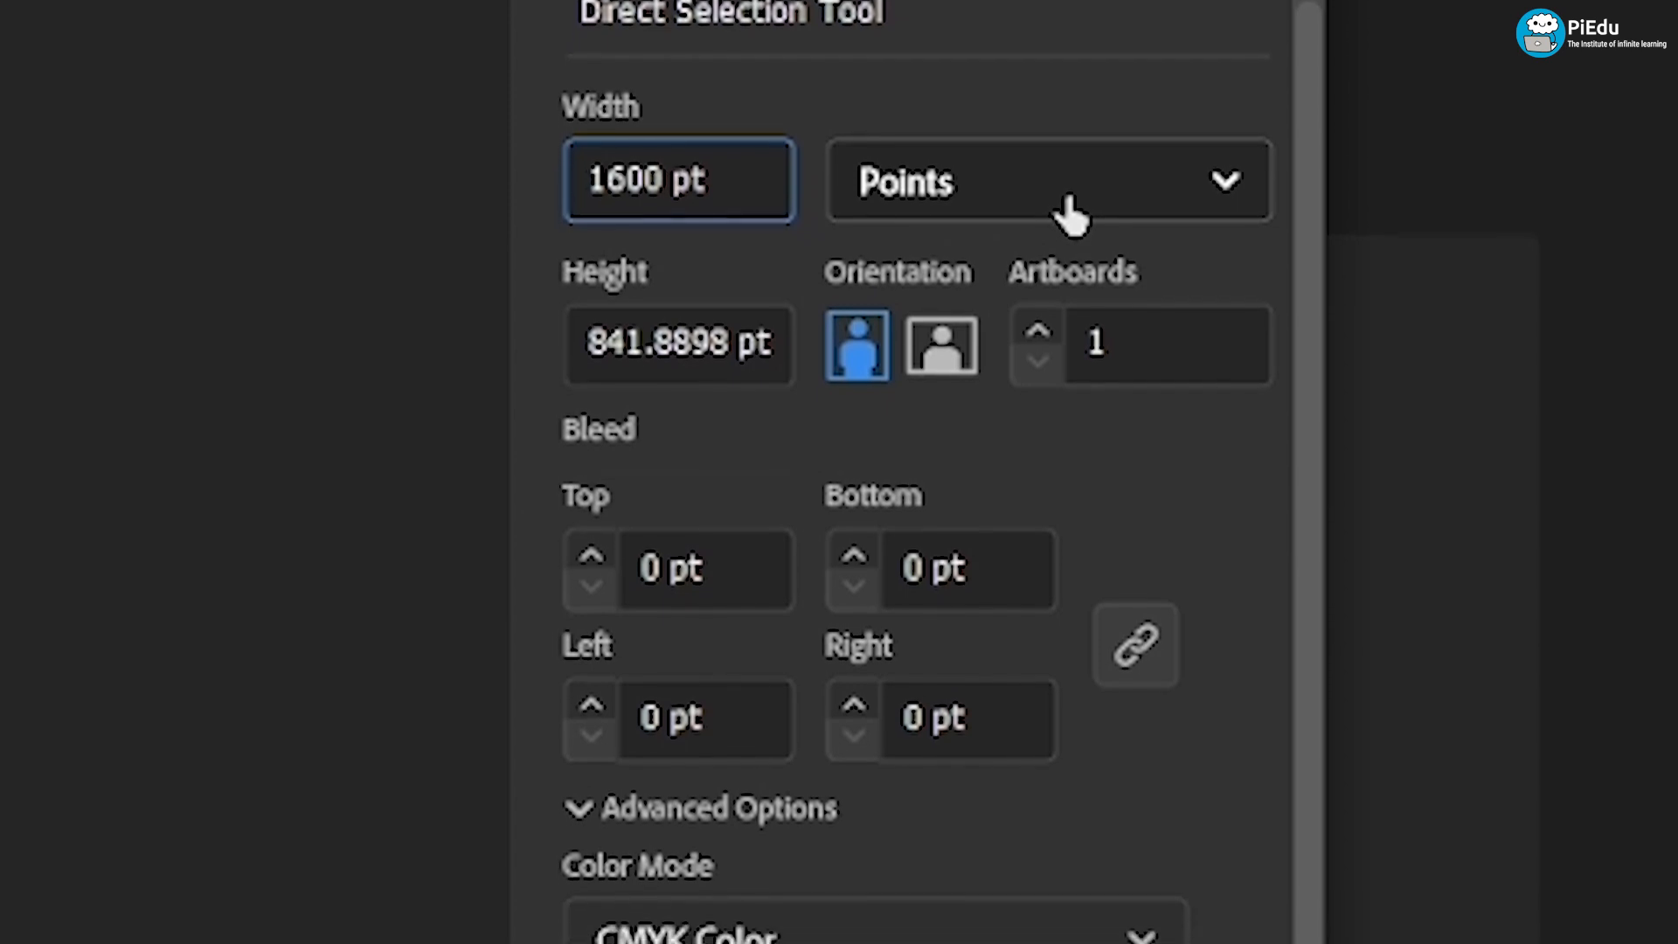
click(1066, 250)
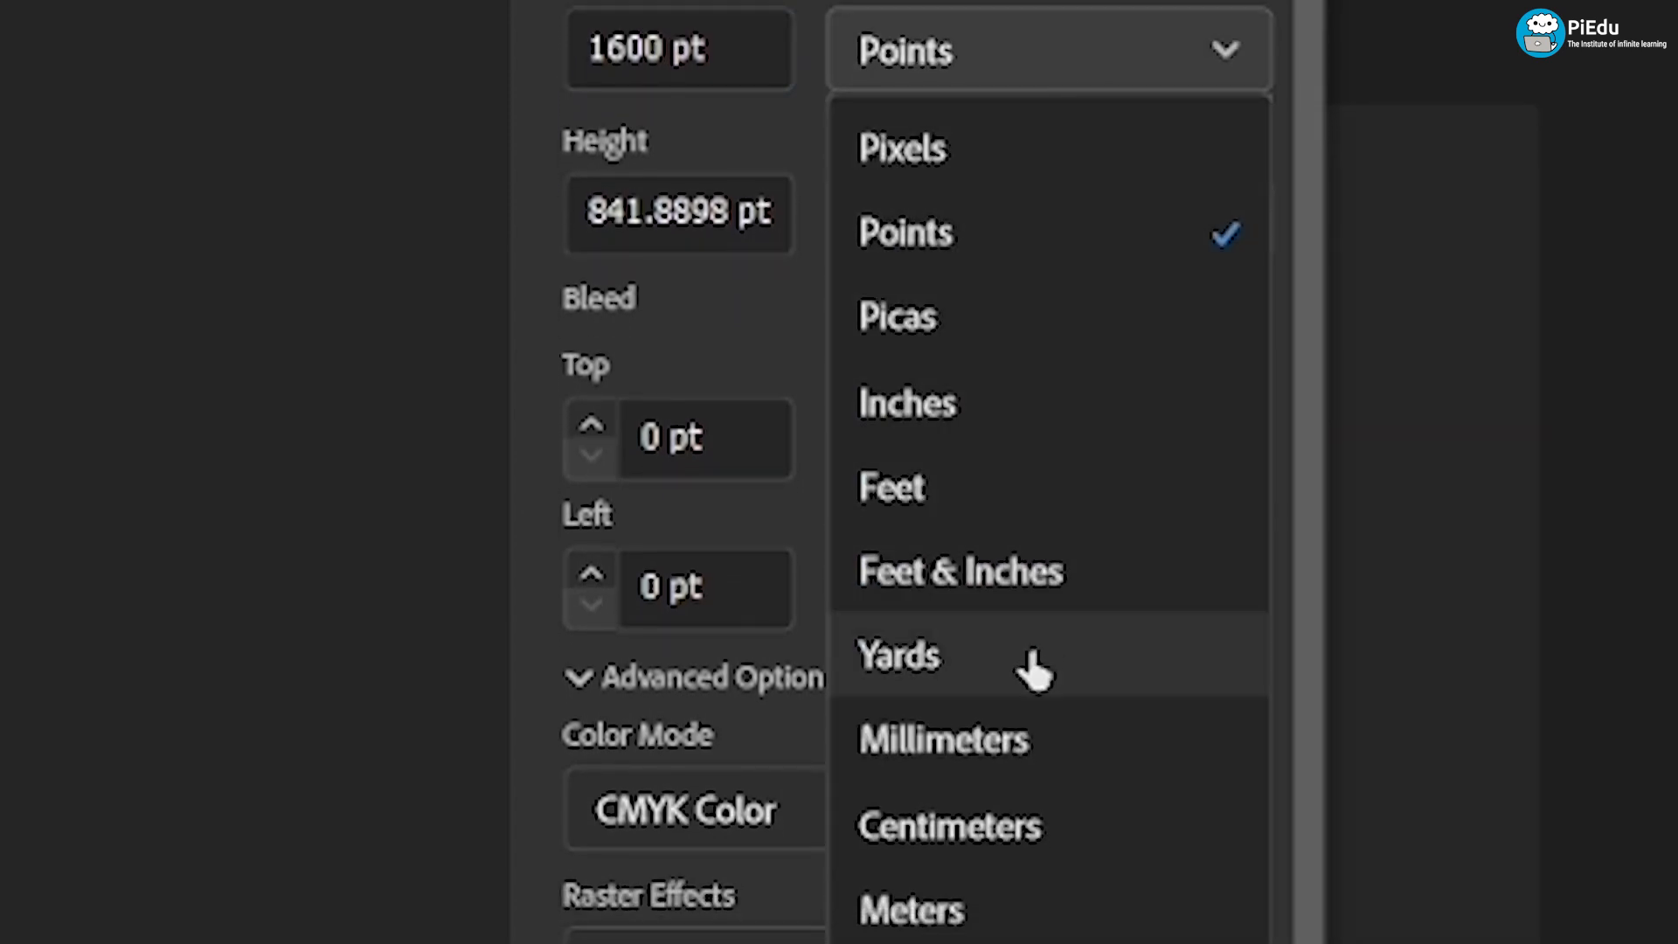
click(975, 155)
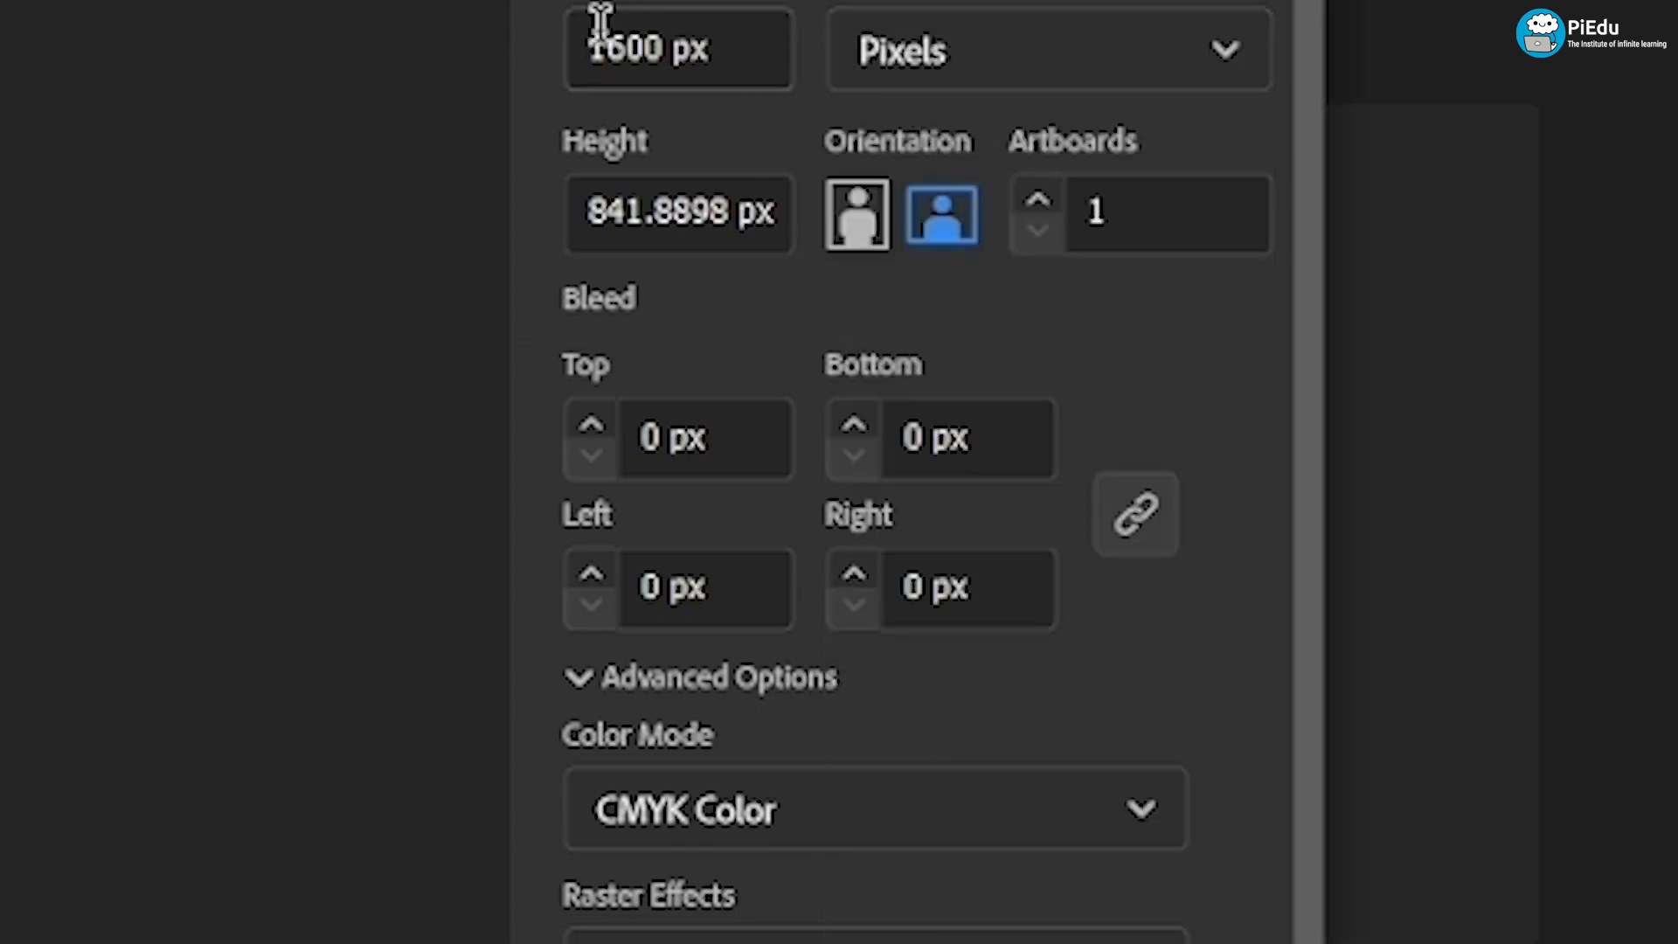
Step: Set the document height to 1600 px and create the document
double_click(654, 187)
key(BackSpace)
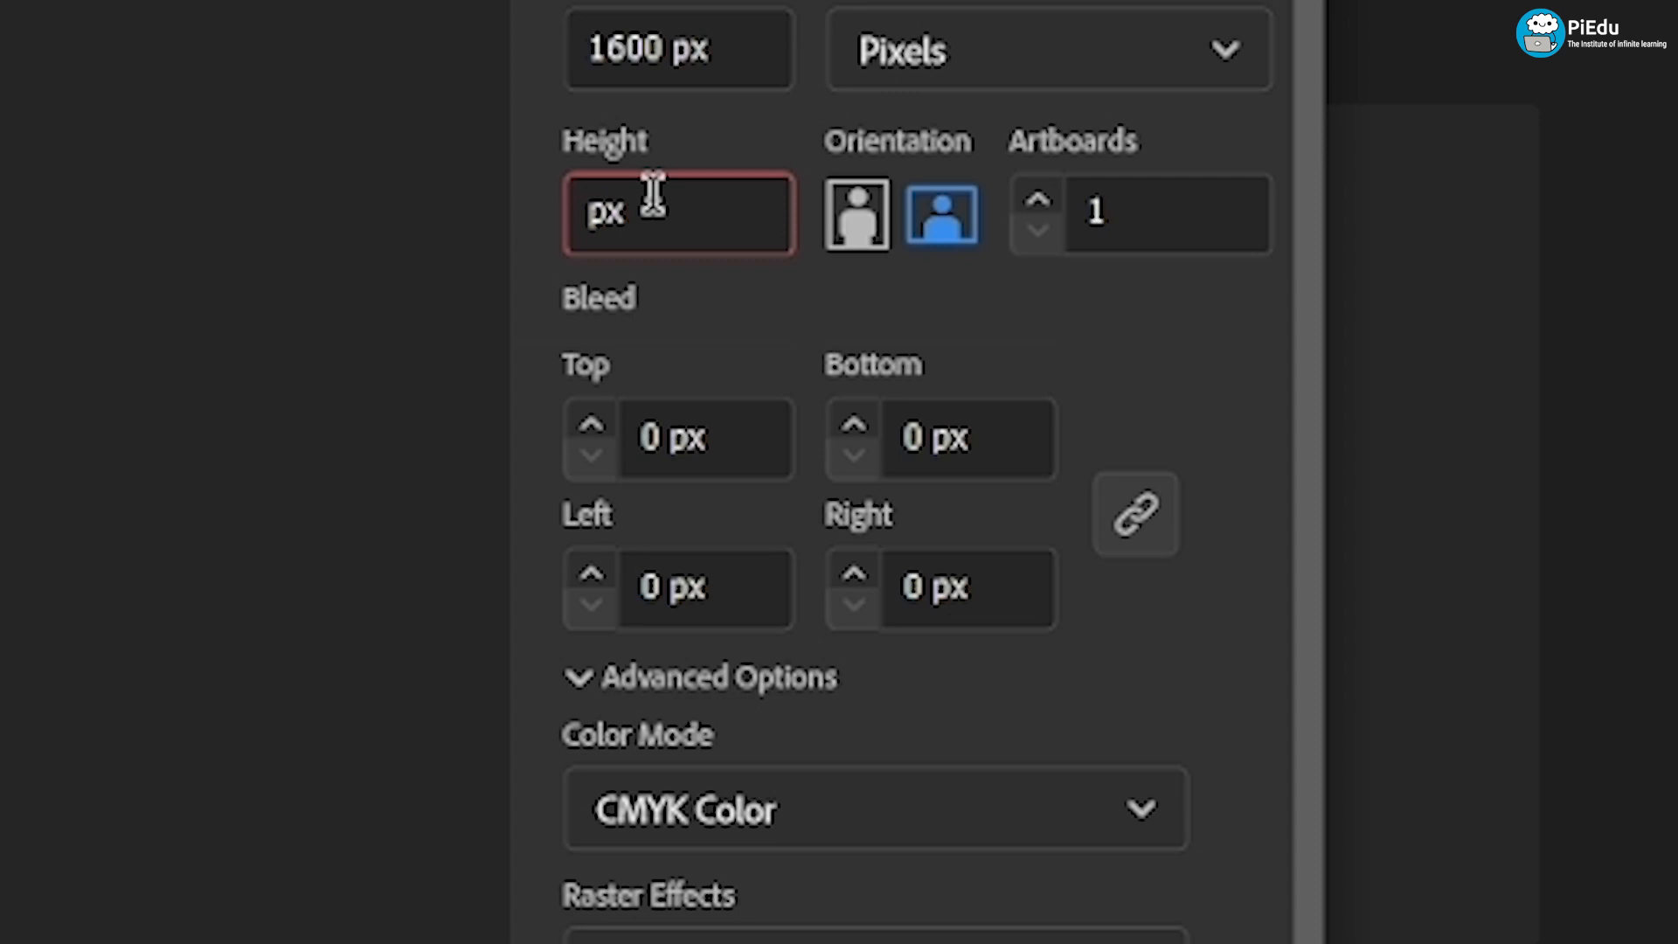
text(1600)
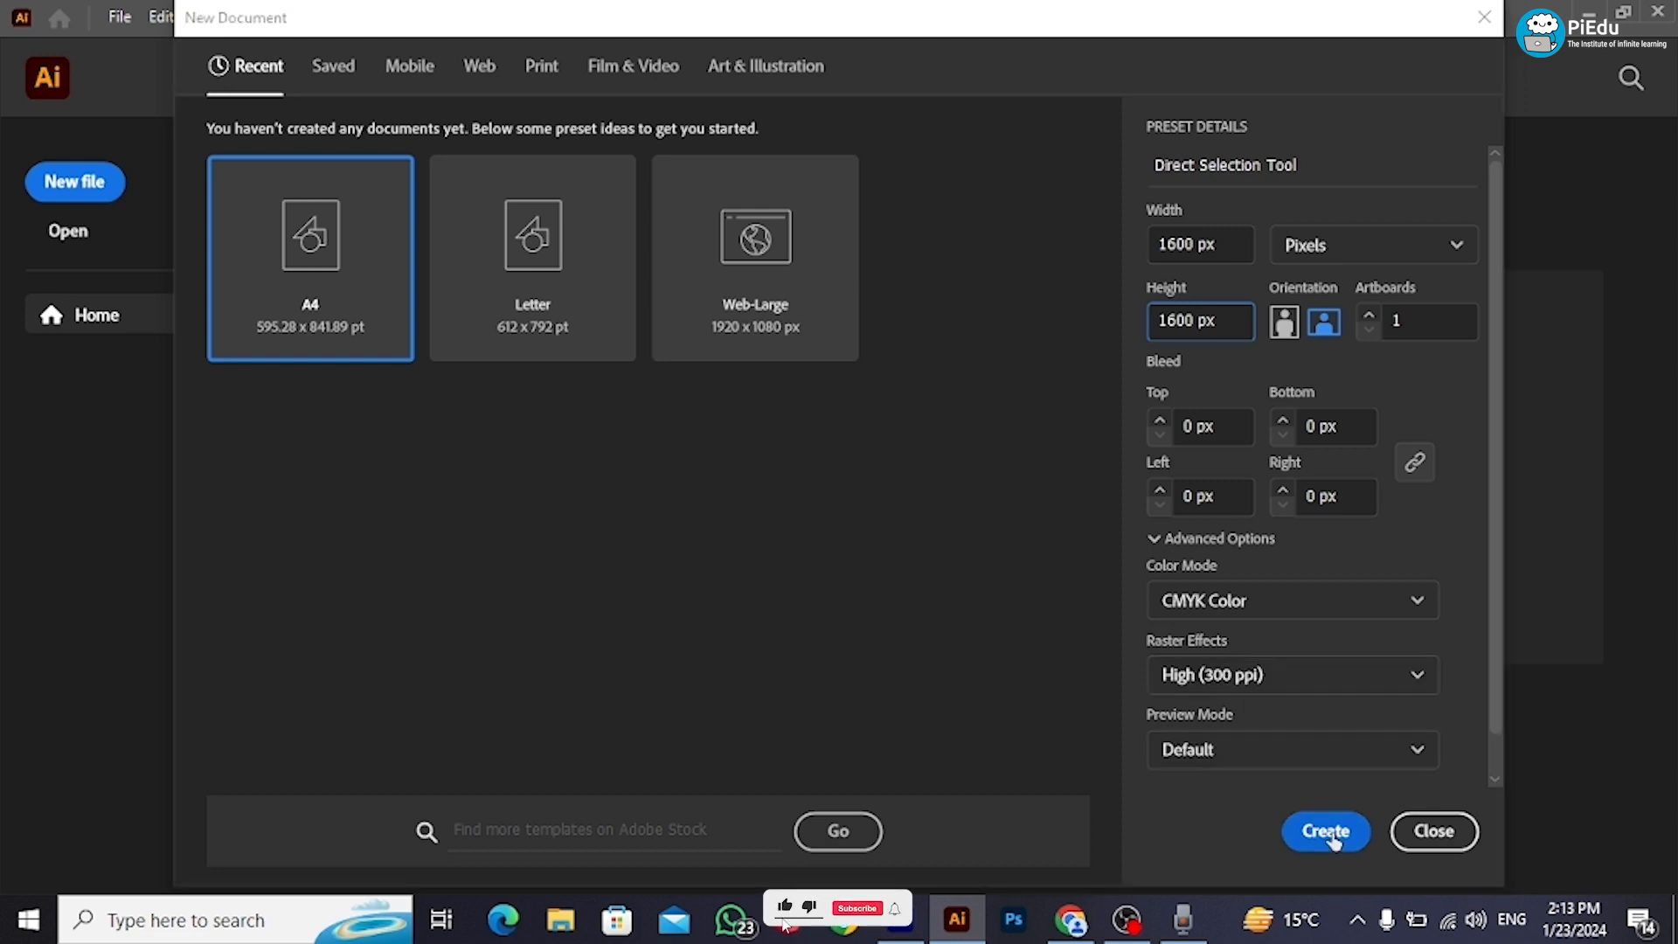
click(1328, 832)
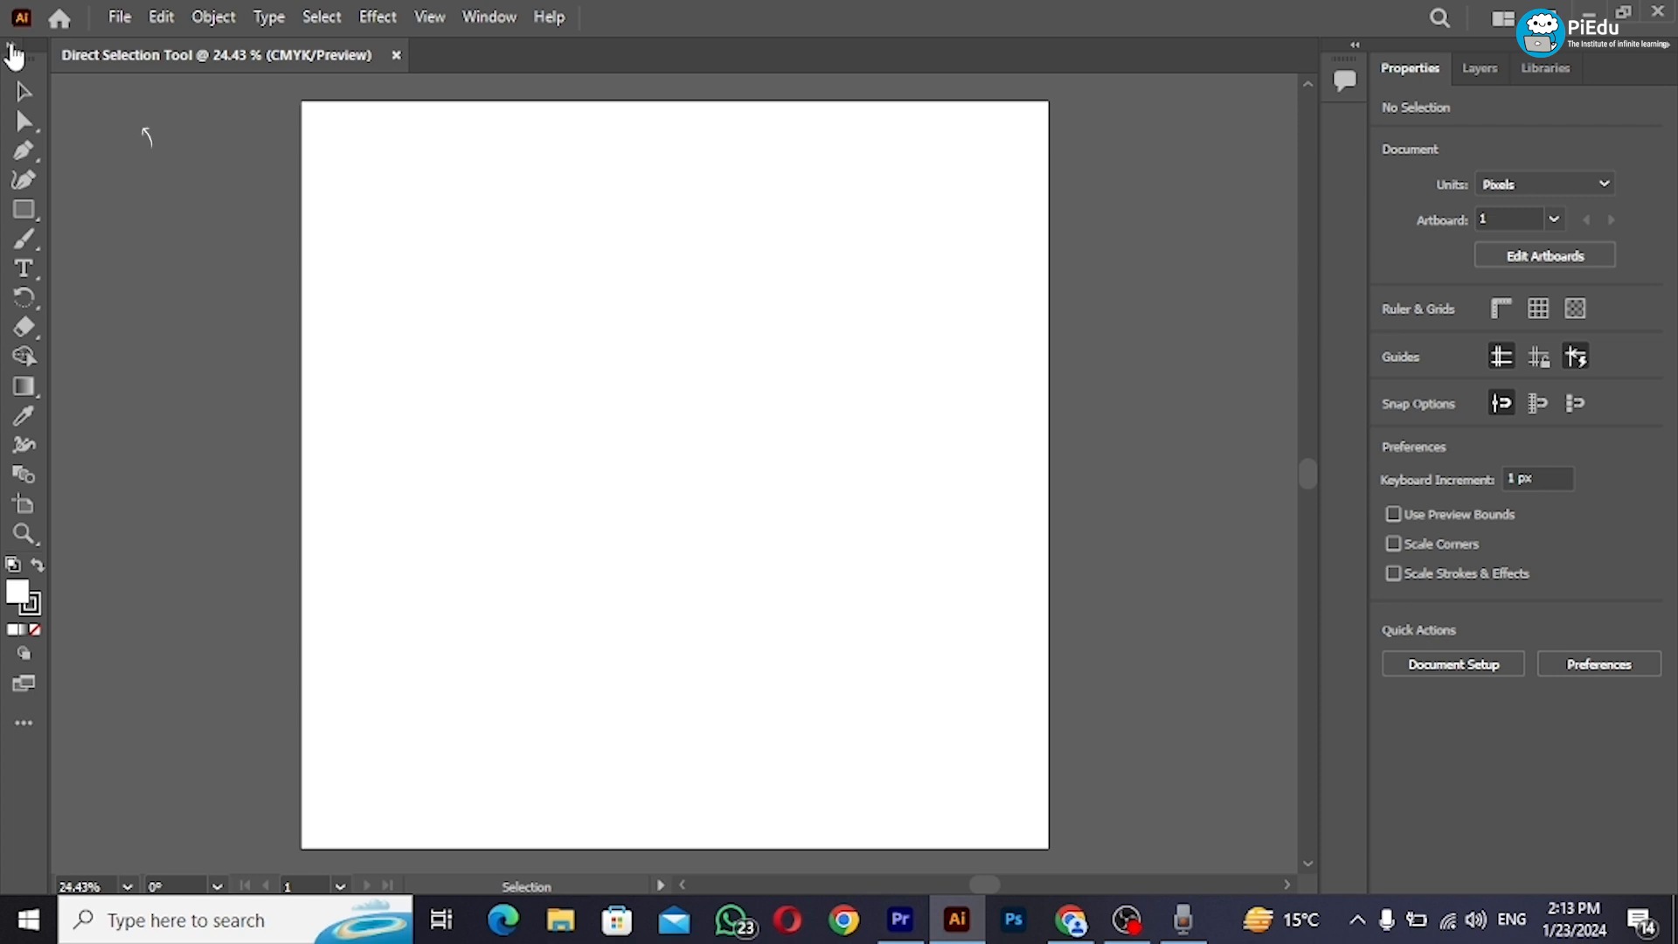
Step: Expand the tools to two columns and switch them to the Advanced set
click(12, 46)
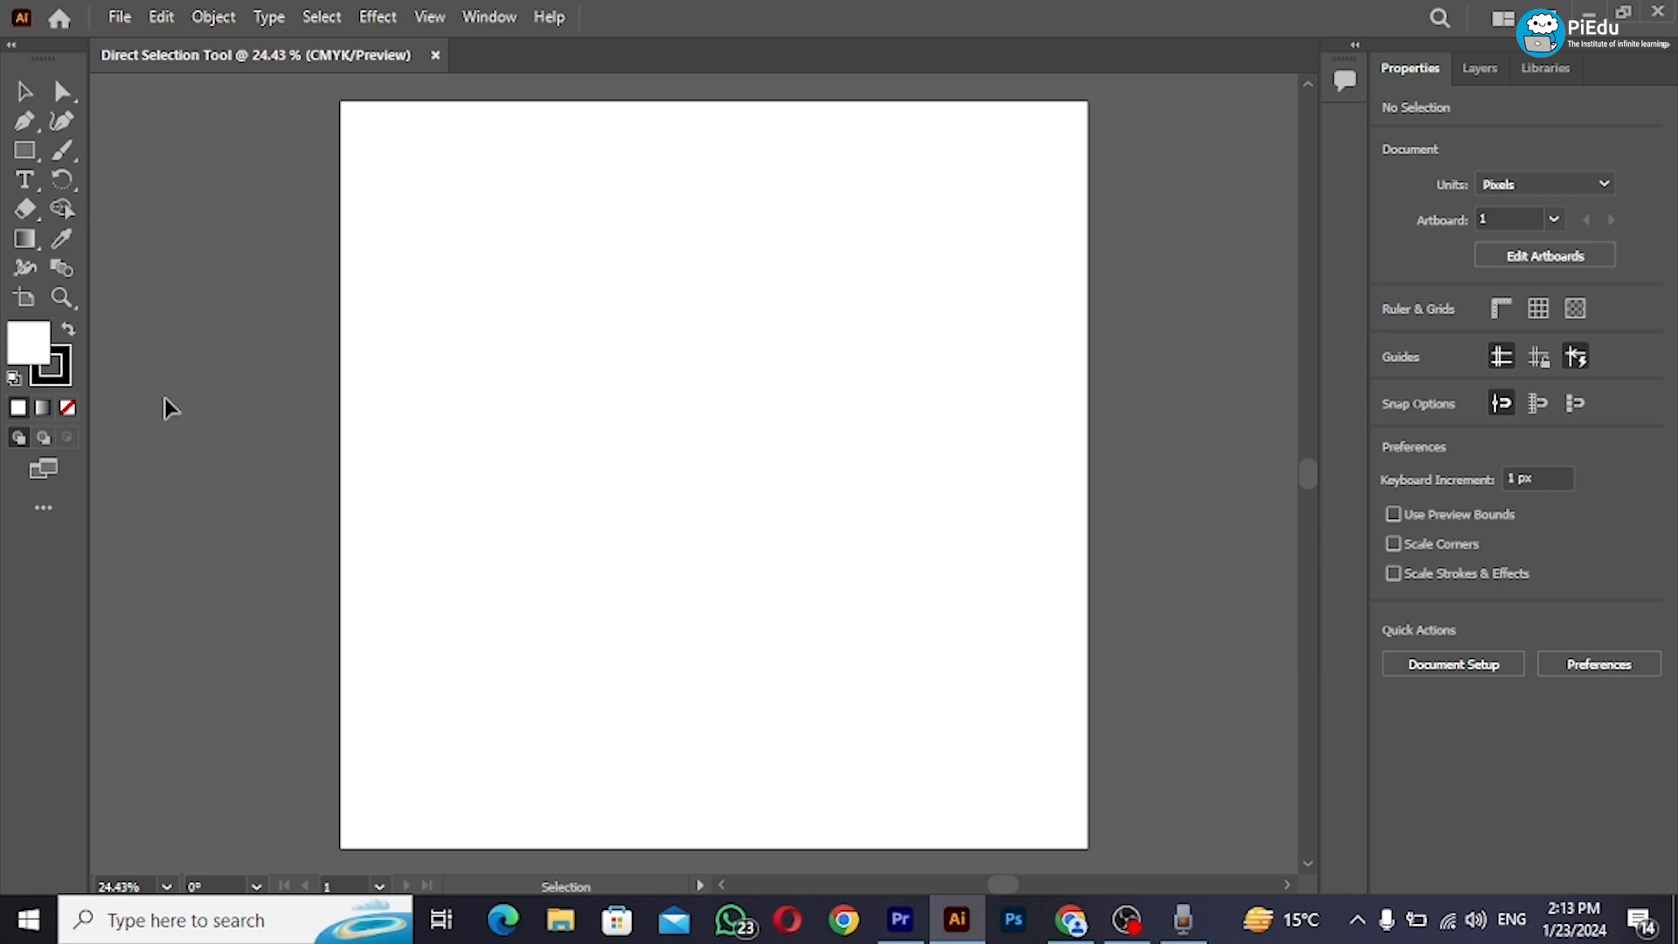
click(45, 516)
click(393, 49)
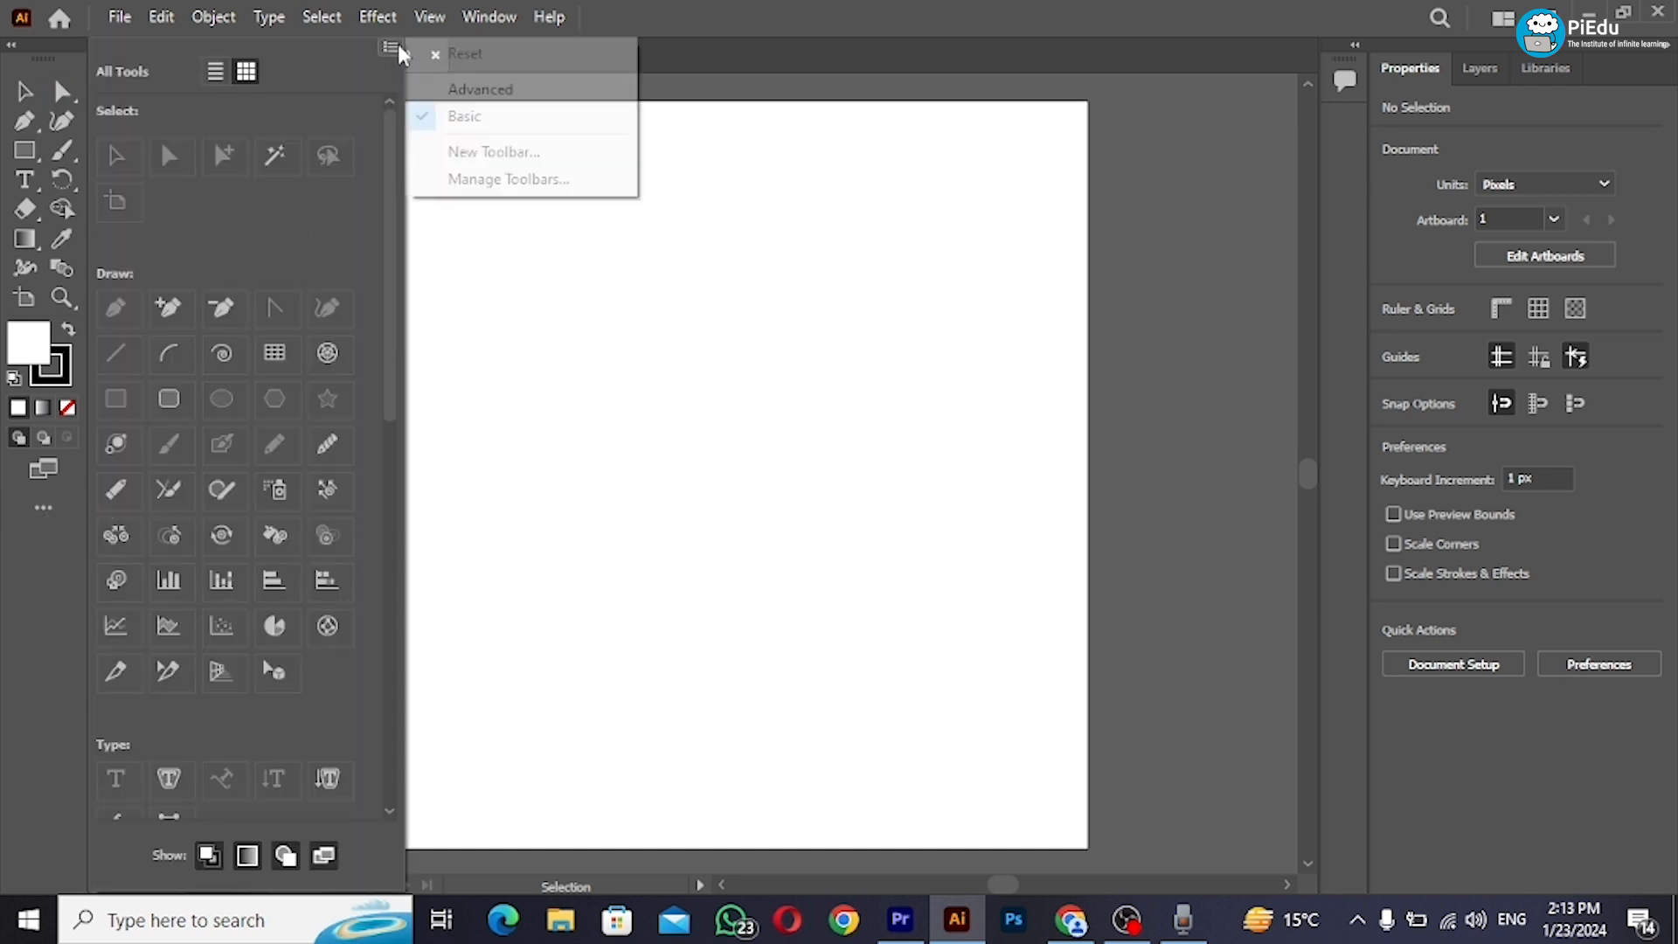
click(435, 88)
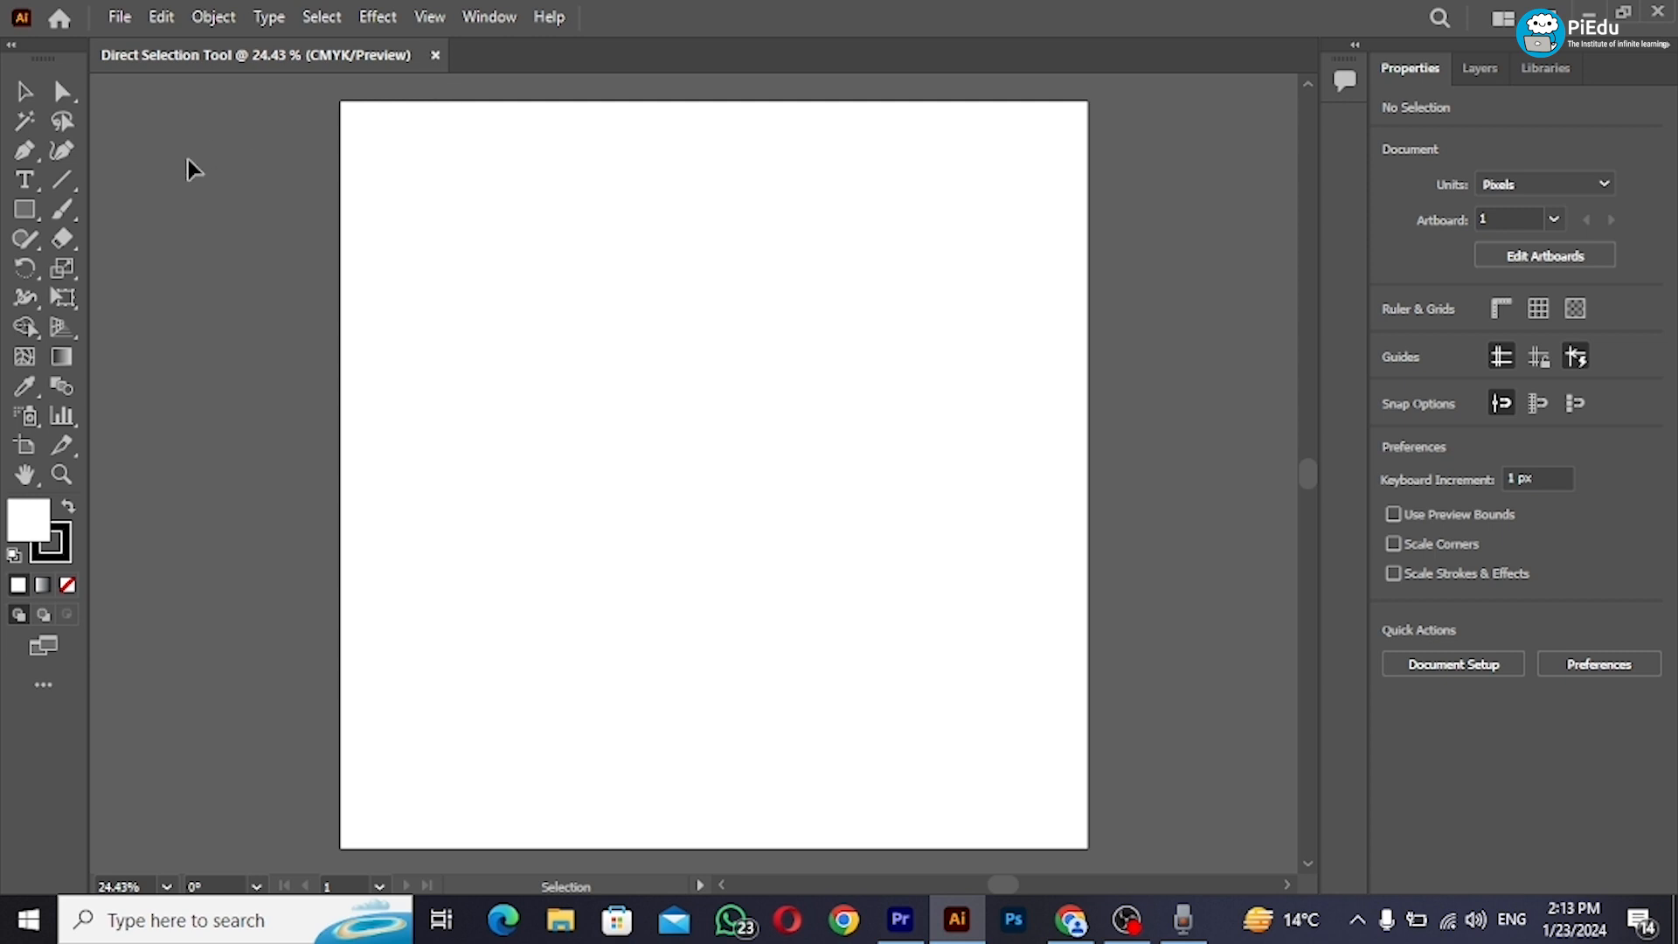
Step: Draw a horizontal line segment about 482 px long in the upper-left part of the artboard
click(62, 180)
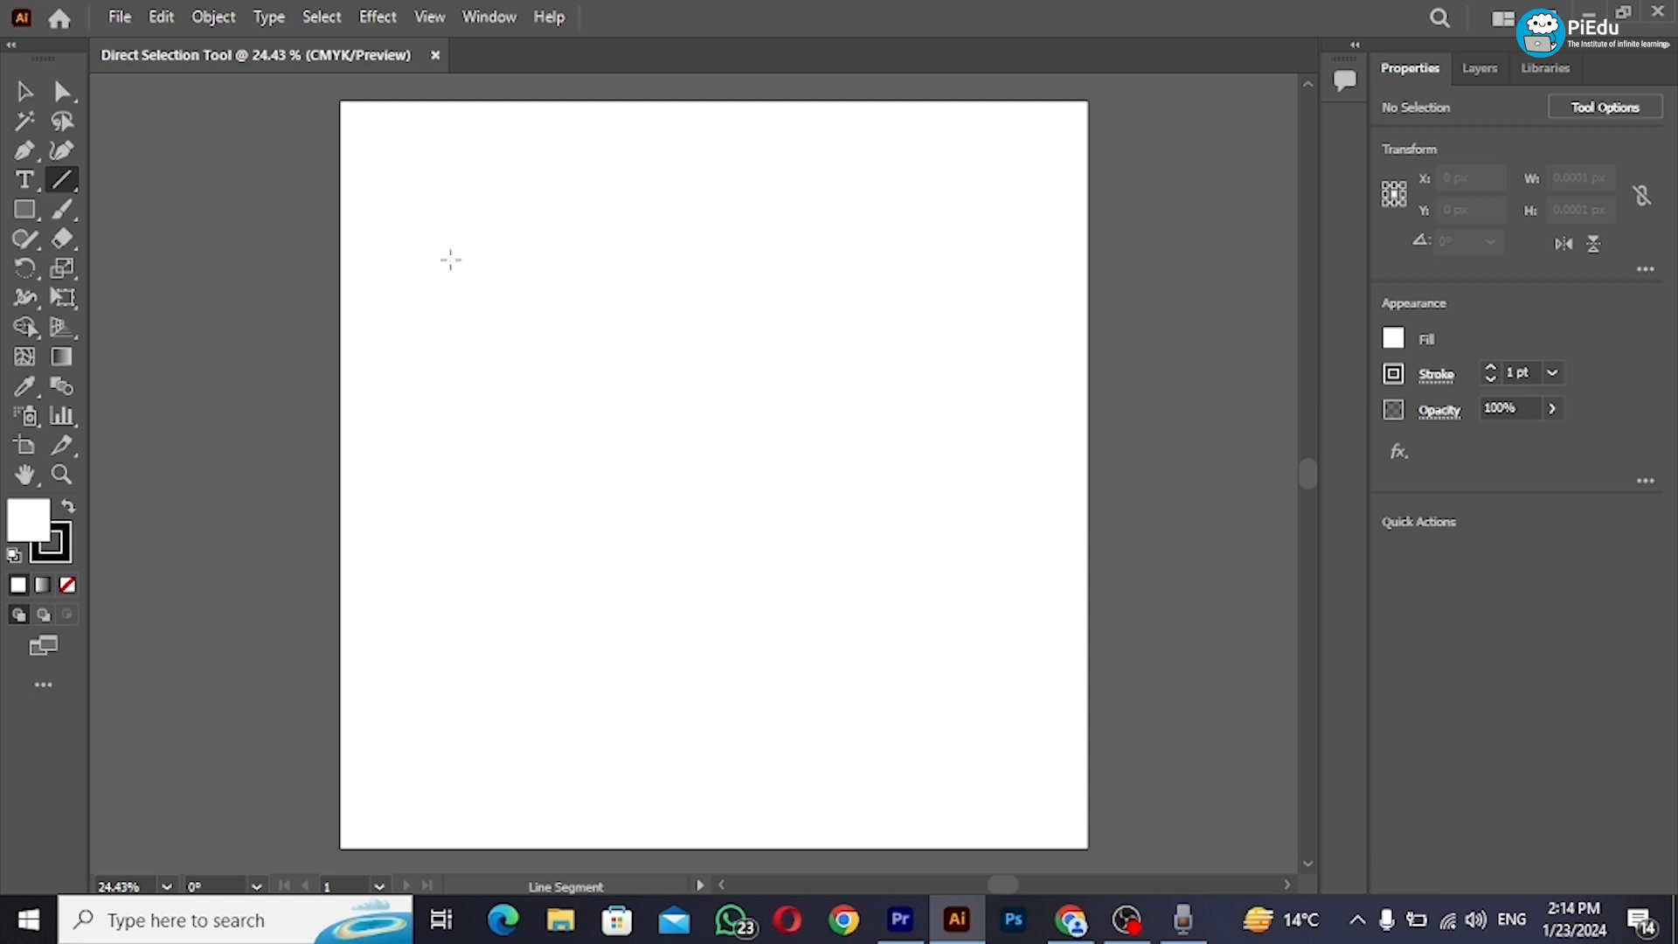
mouse_move(451, 259)
mouse_down()
mouse_move(708, 254)
mouse_move(769, 233)
mouse_move(793, 170)
mouse_move(723, 475)
mouse_move(292, 356)
mouse_move(644, 431)
mouse_move(431, 273)
mouse_move(423, 512)
mouse_move(570, 299)
mouse_move(631, 372)
mouse_move(771, 255)
mouse_move(798, 254)
mouse_move(766, 349)
mouse_move(805, 273)
mouse_move(966, 285)
mouse_move(677, 258)
mouse_up()
key(shift)
key(v)
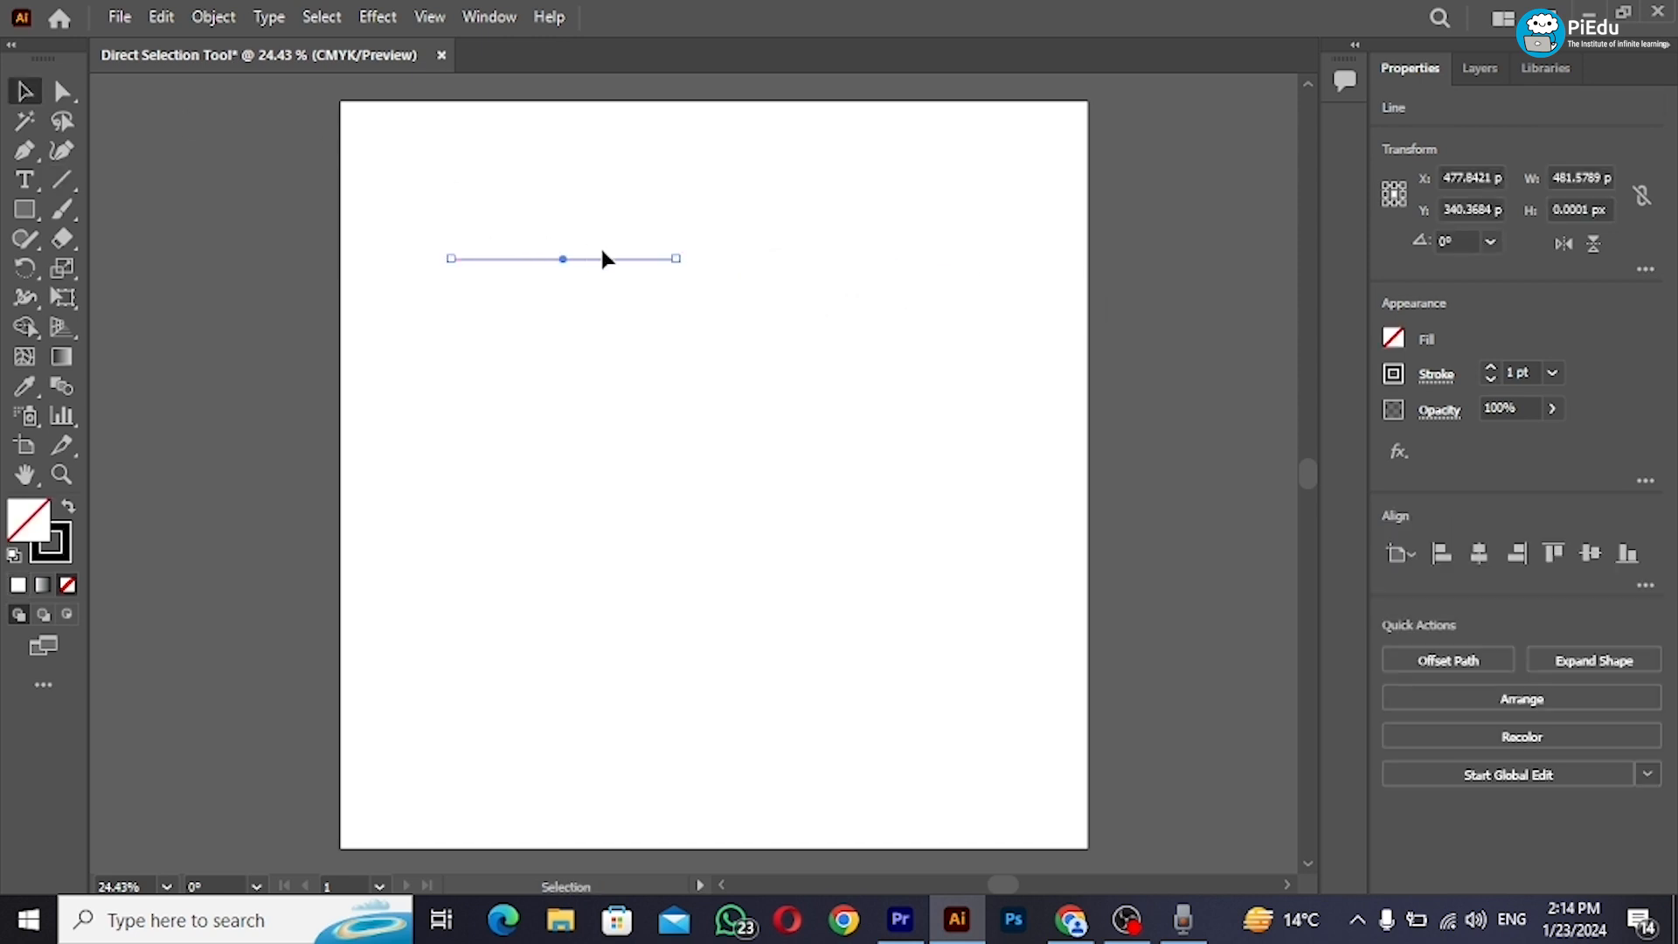
Step: Set the line's stroke weight to 8 pt and deselect the line
click(1492, 368)
click(1492, 368)
click(1492, 368)
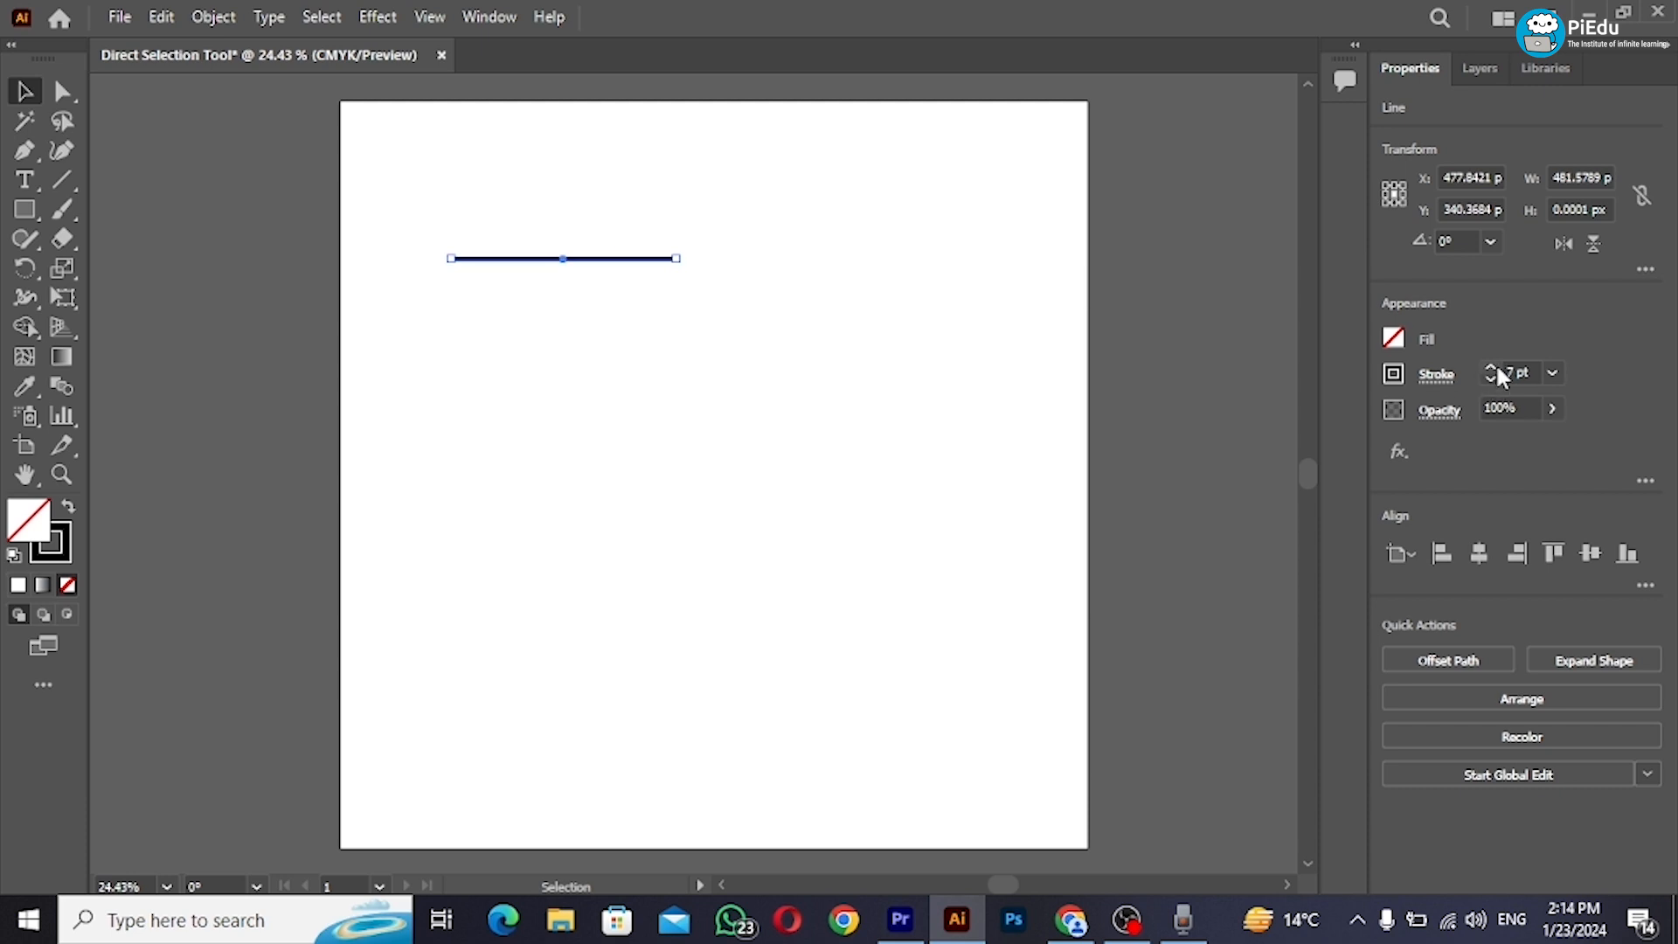
click(981, 423)
Step: Select the whole line with the Selection tool and move it about 9 px down and 2 px to the right
key(ctrl+equal)
key(ctrl+equal)
key(ctrl+equal)
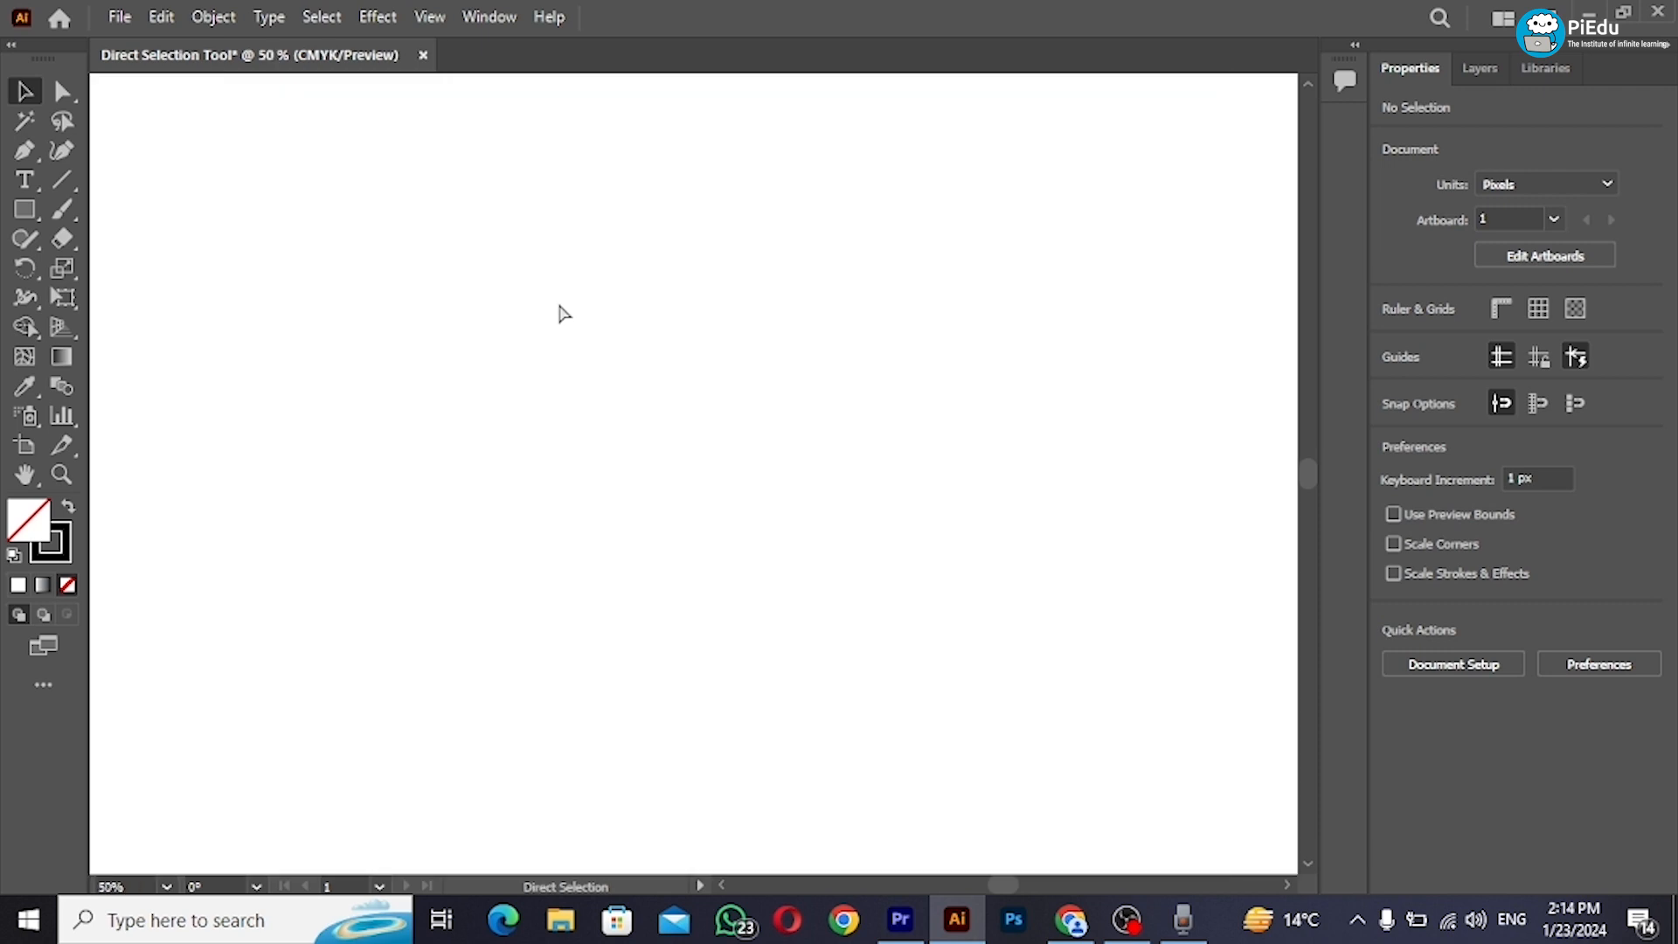
key(ctrl+minus)
scroll(564, 313, up, 5)
scroll(564, 313, down, 3)
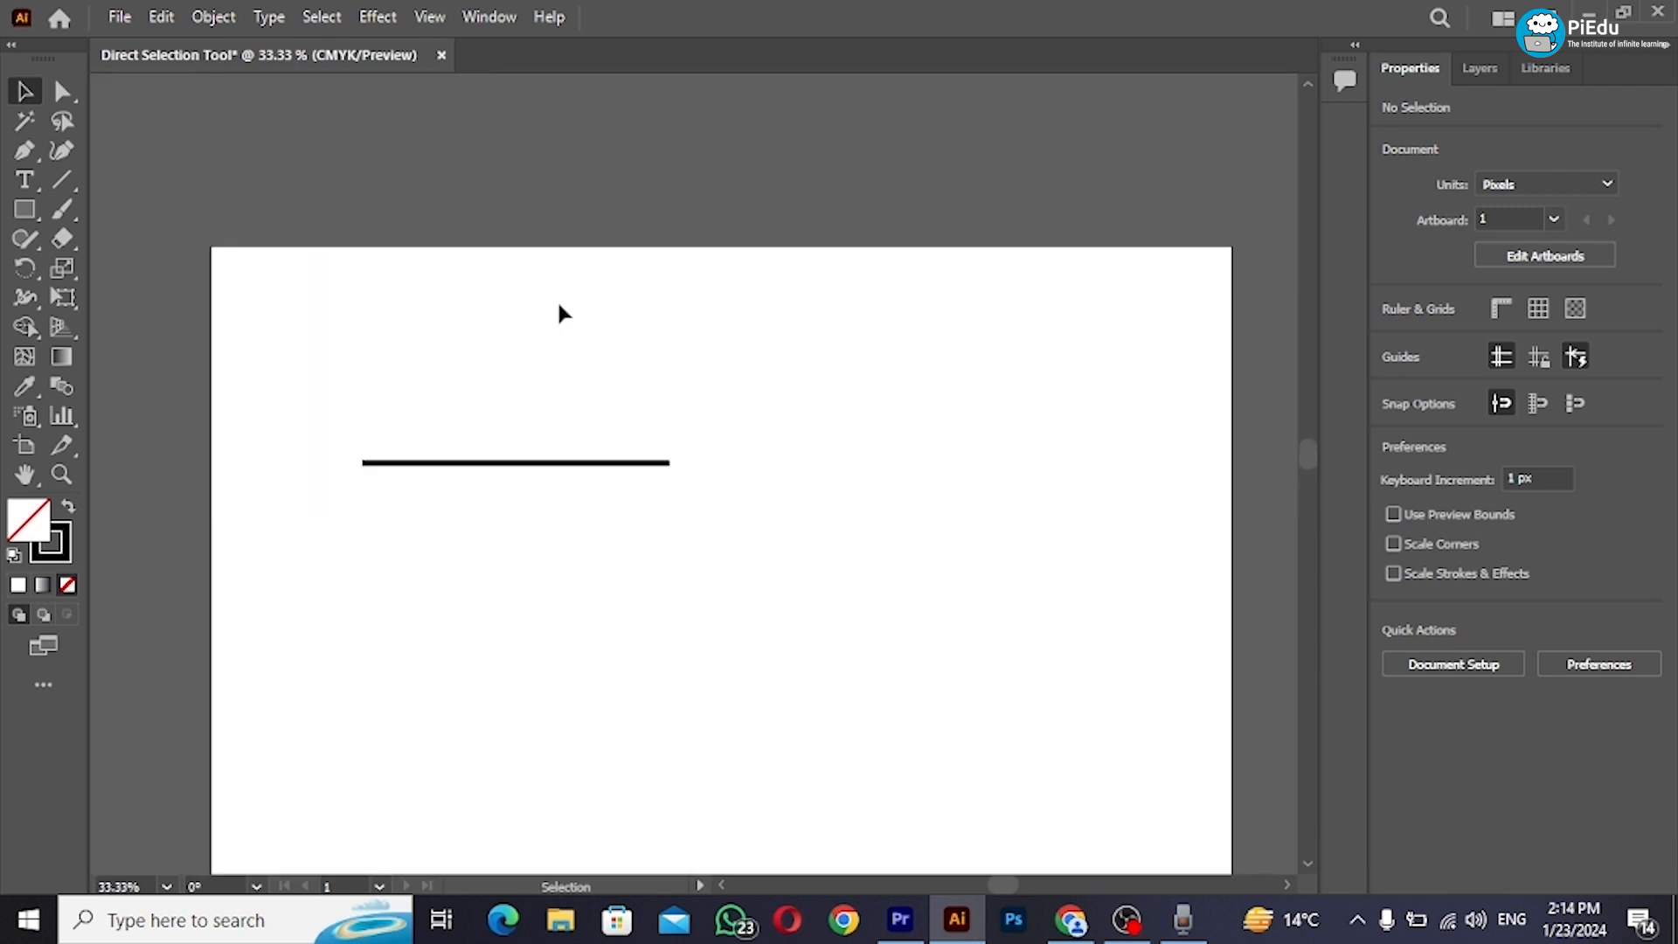
key(ctrl+equal)
key(ctrl+equal)
key(ctrl+equal)
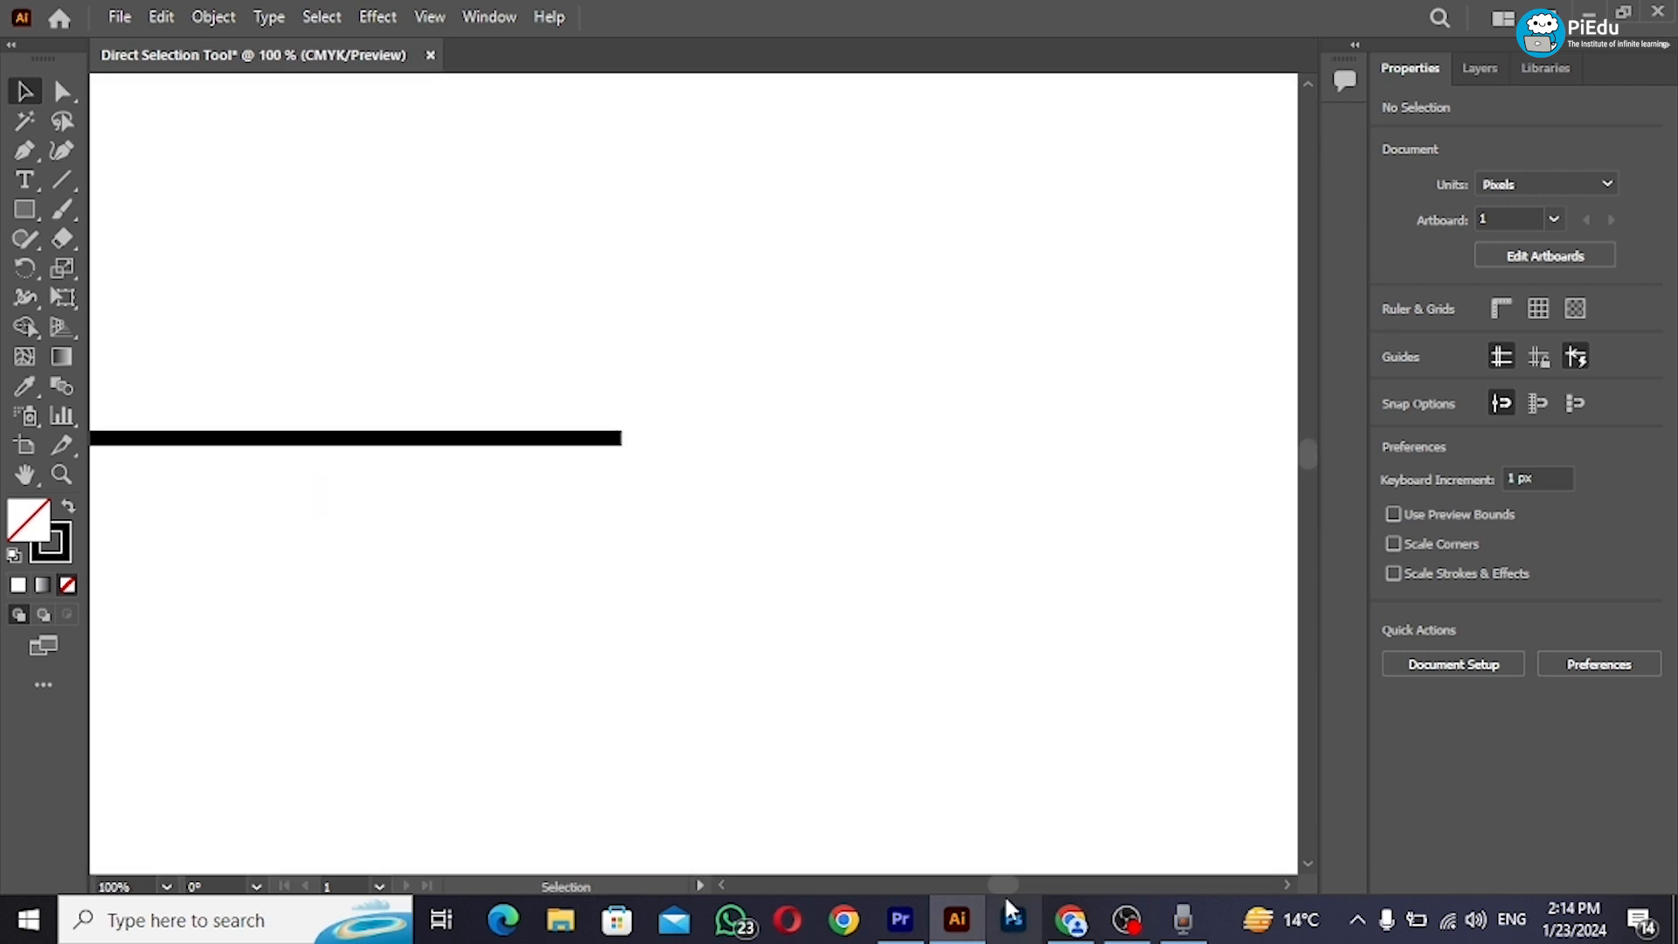
mouse_move(1003, 888)
mouse_down()
mouse_move(981, 888)
mouse_move(996, 885)
mouse_up()
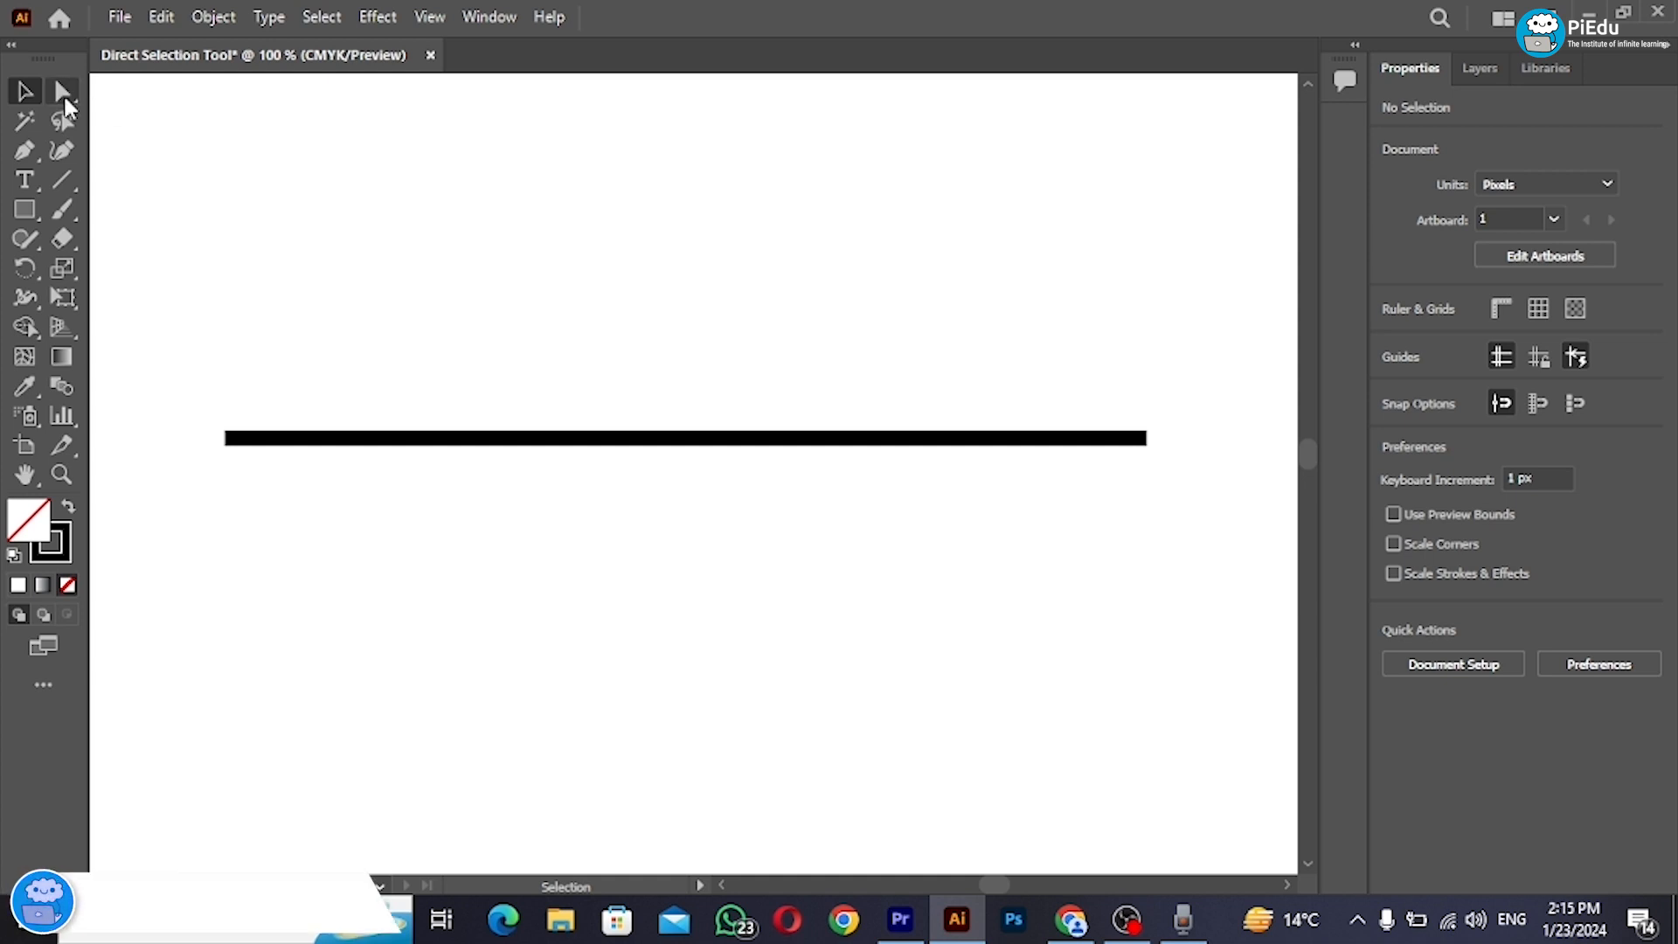
click(62, 91)
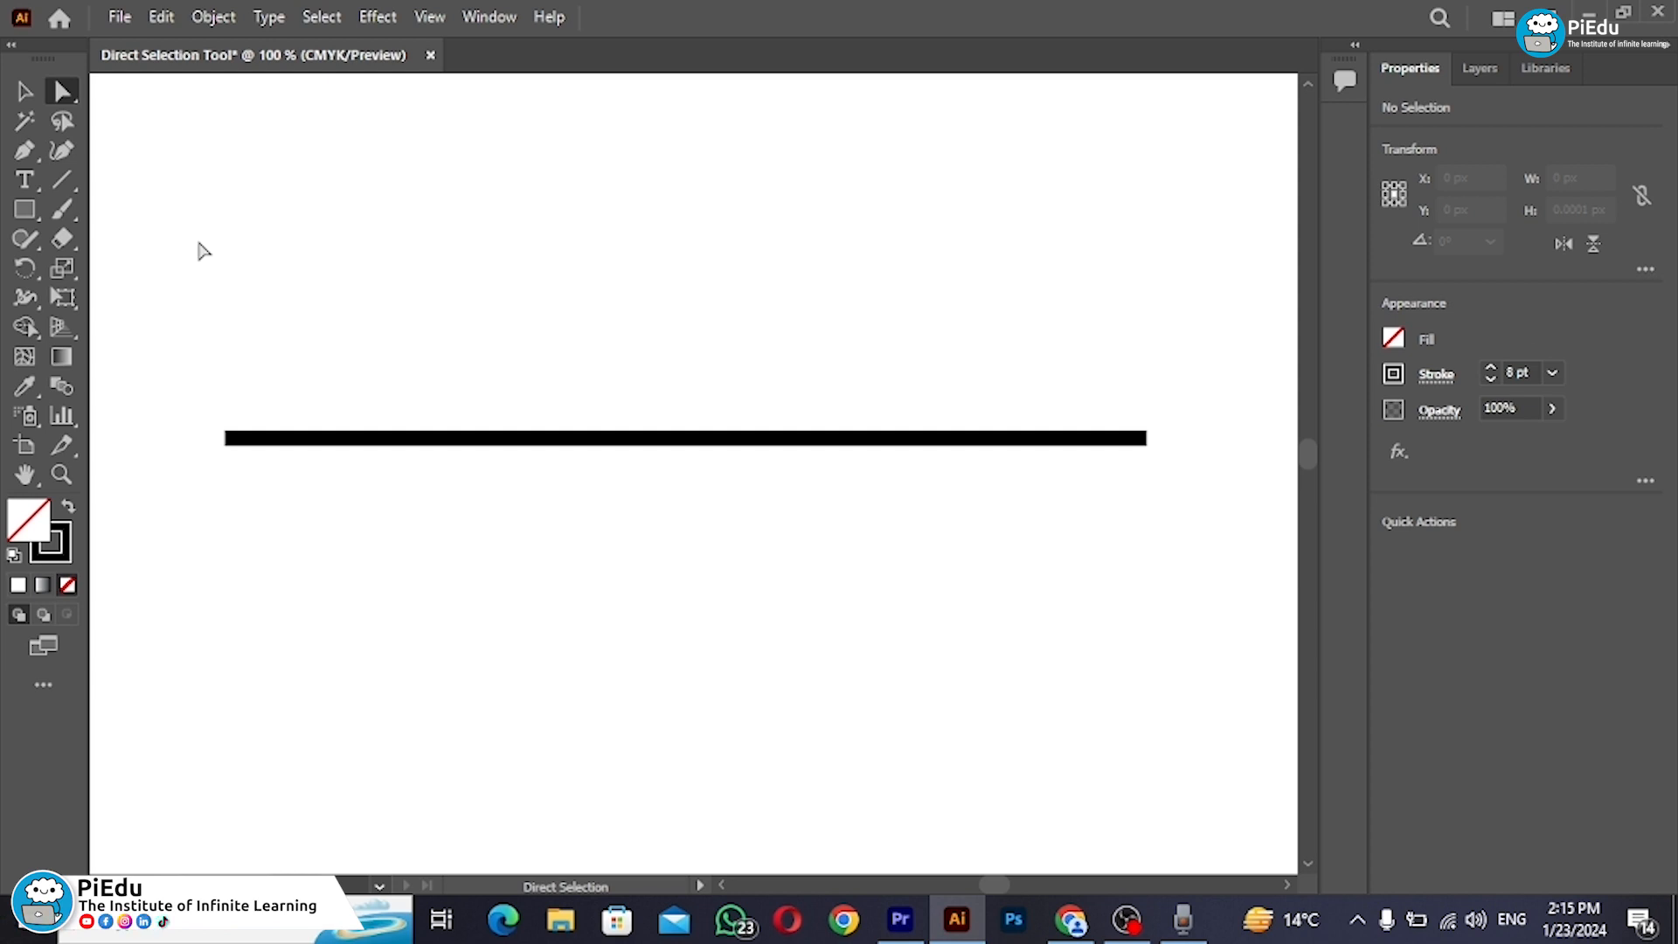
click(21, 95)
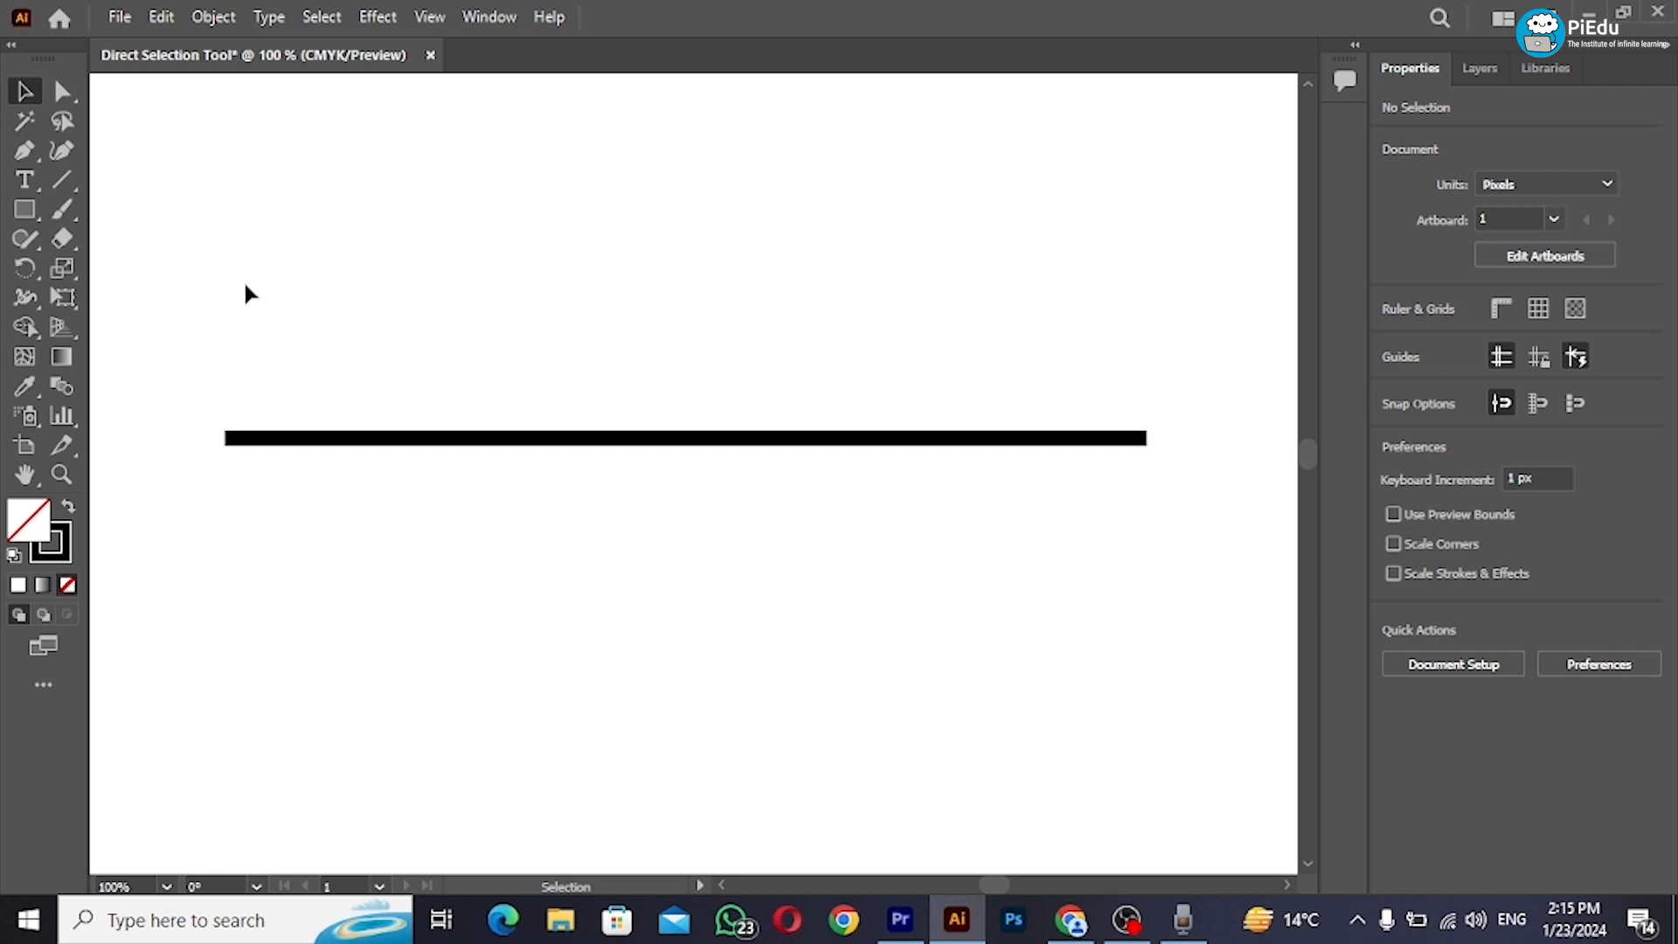
drag(185, 274, 332, 599)
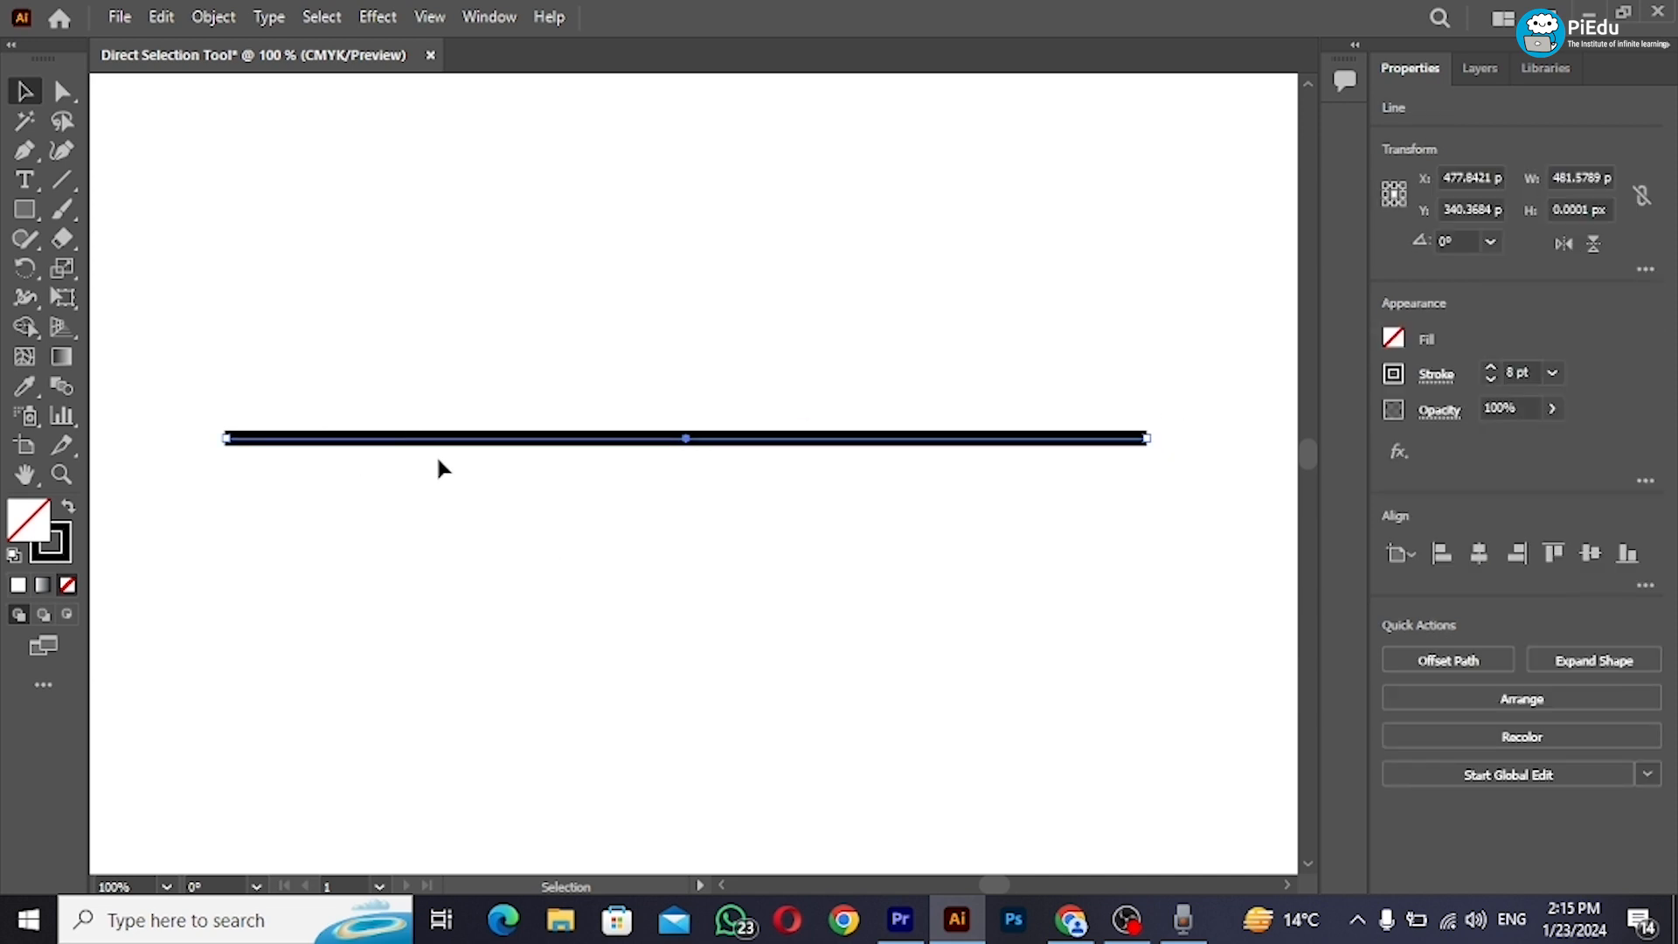
drag(473, 443, 442, 464)
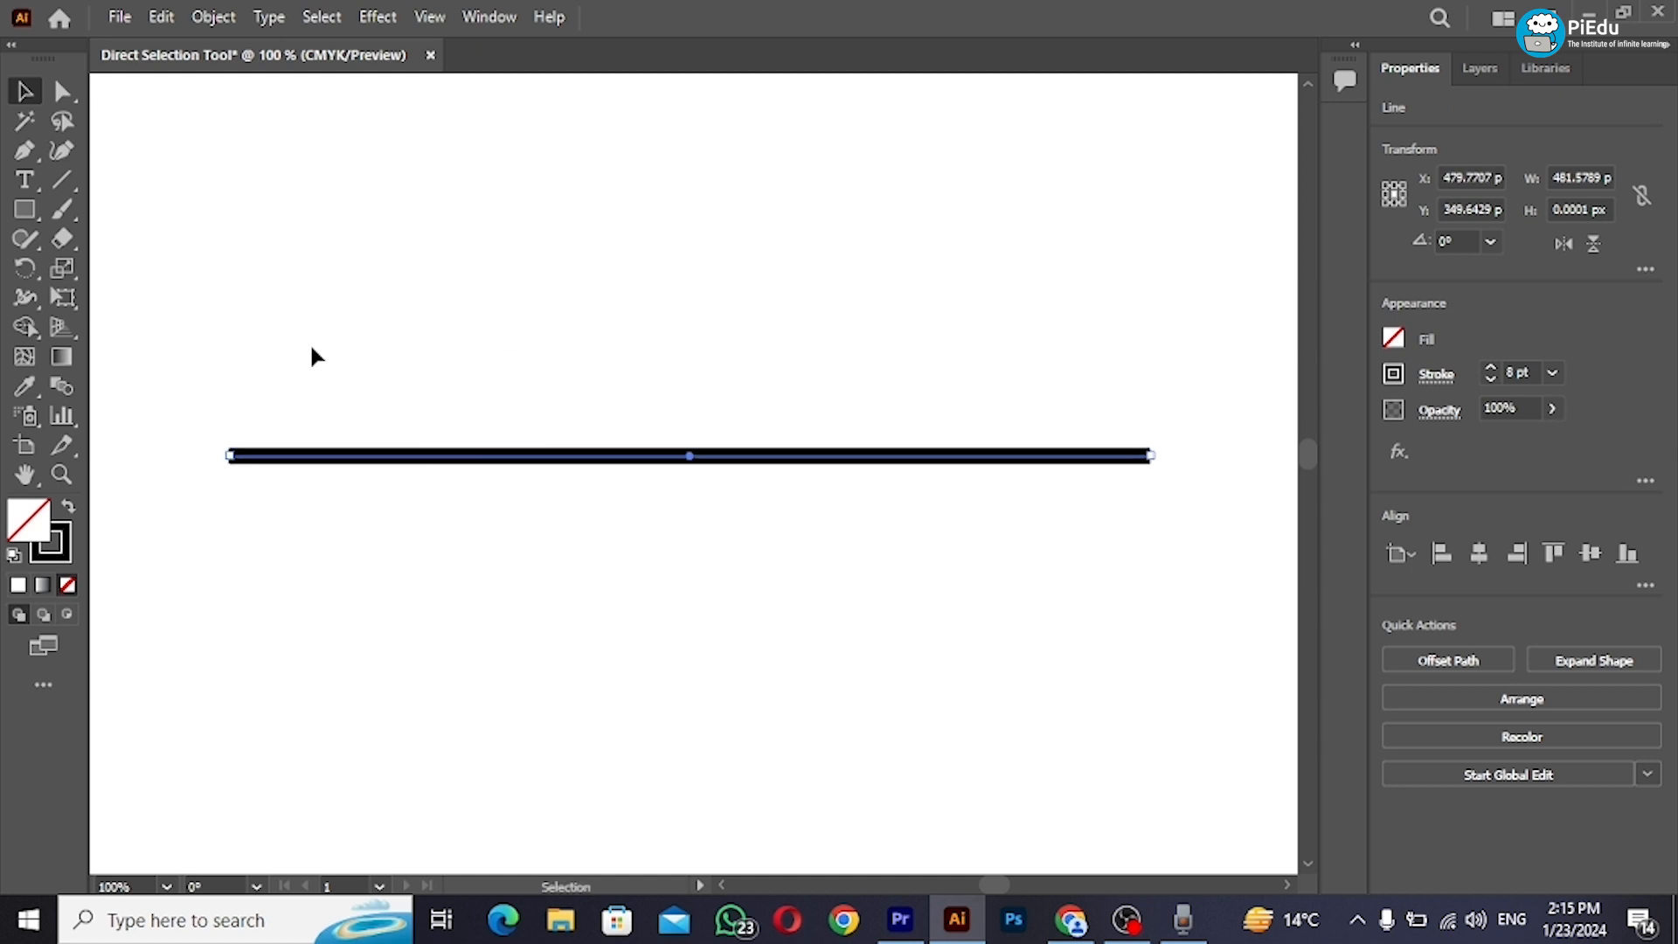
Step: Move only the line's left anchor point to about X 316, Y 328 px with Direct Selection, and shift the whole line up about 19 px
click(62, 91)
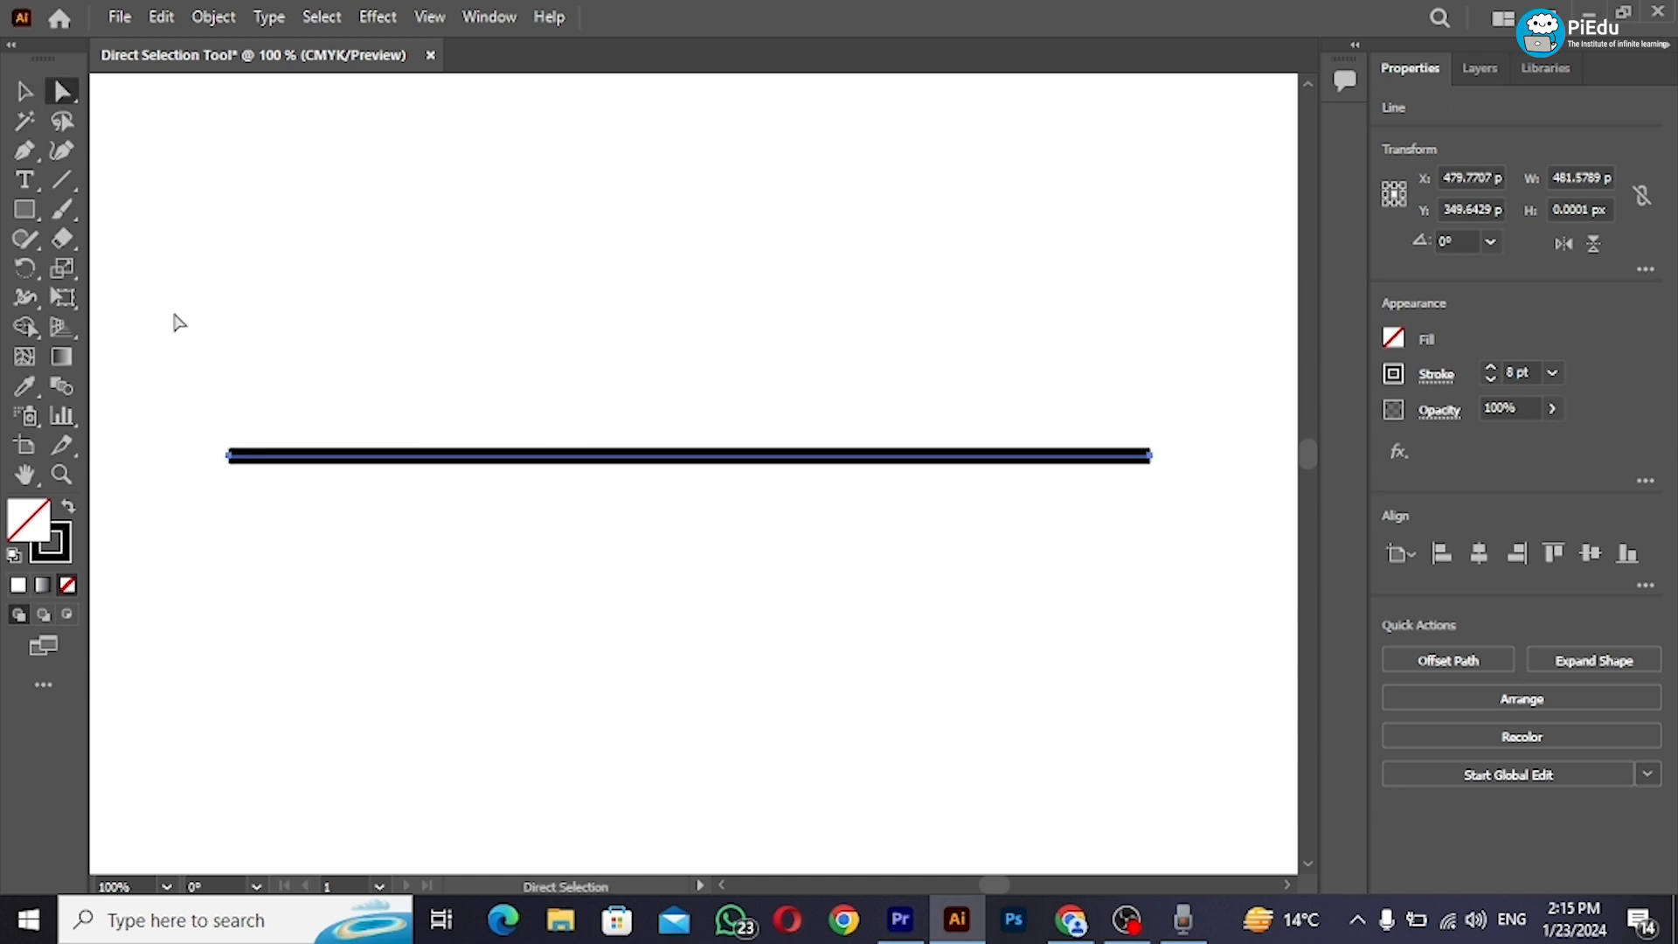
drag(170, 310, 312, 585)
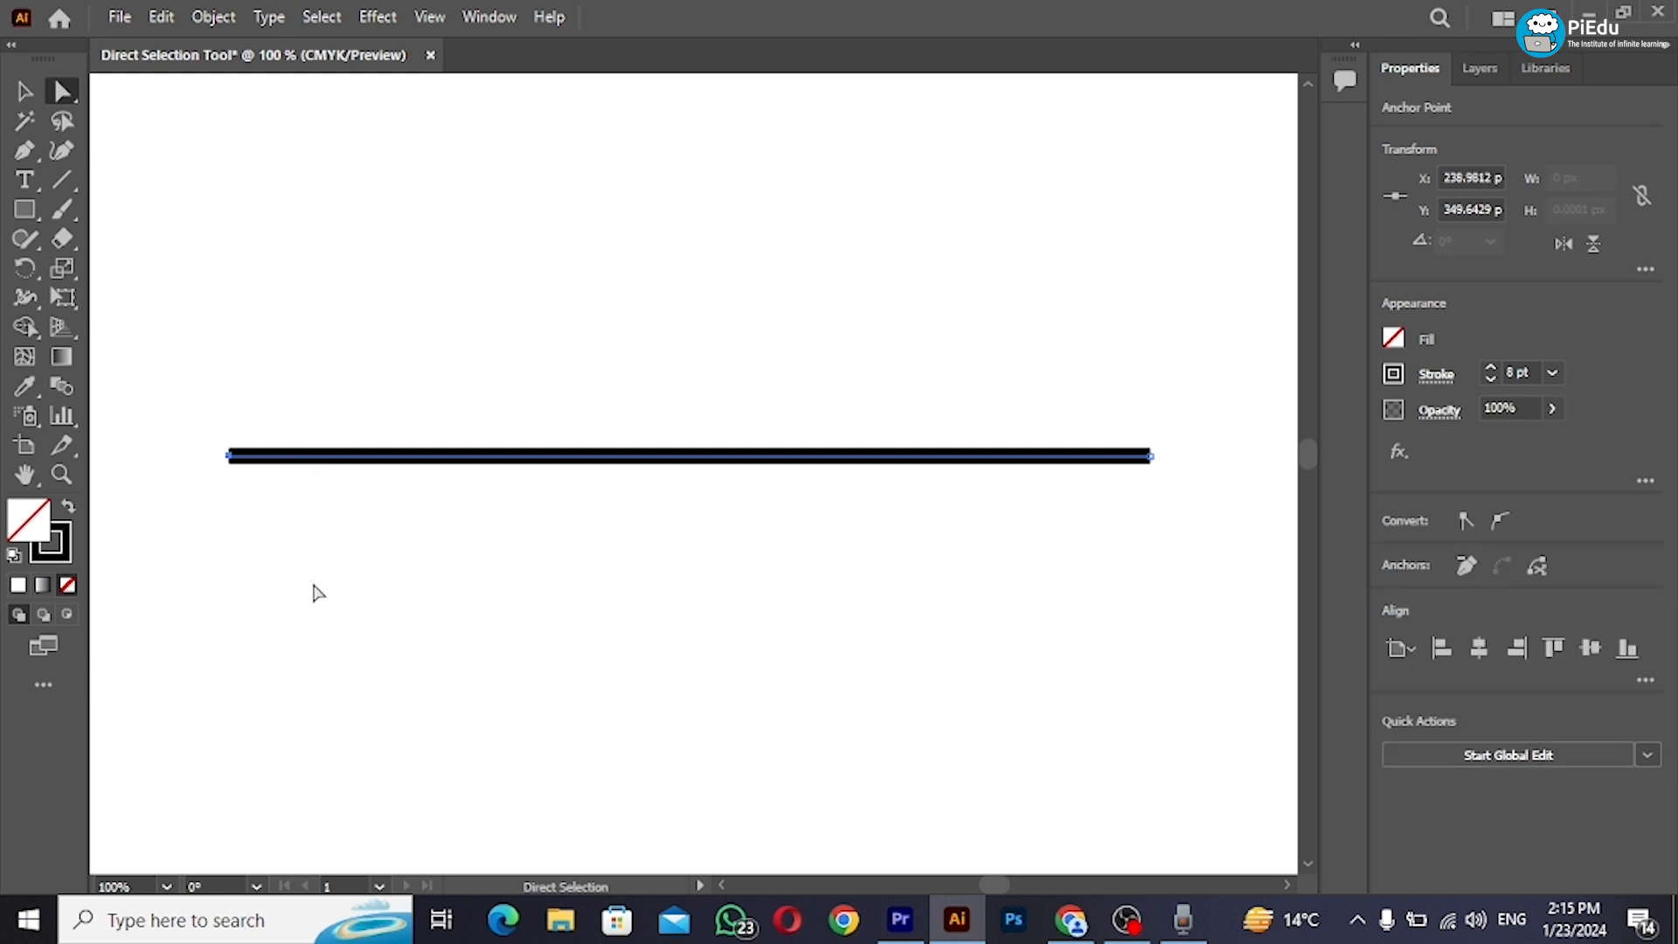
drag(229, 455, 376, 416)
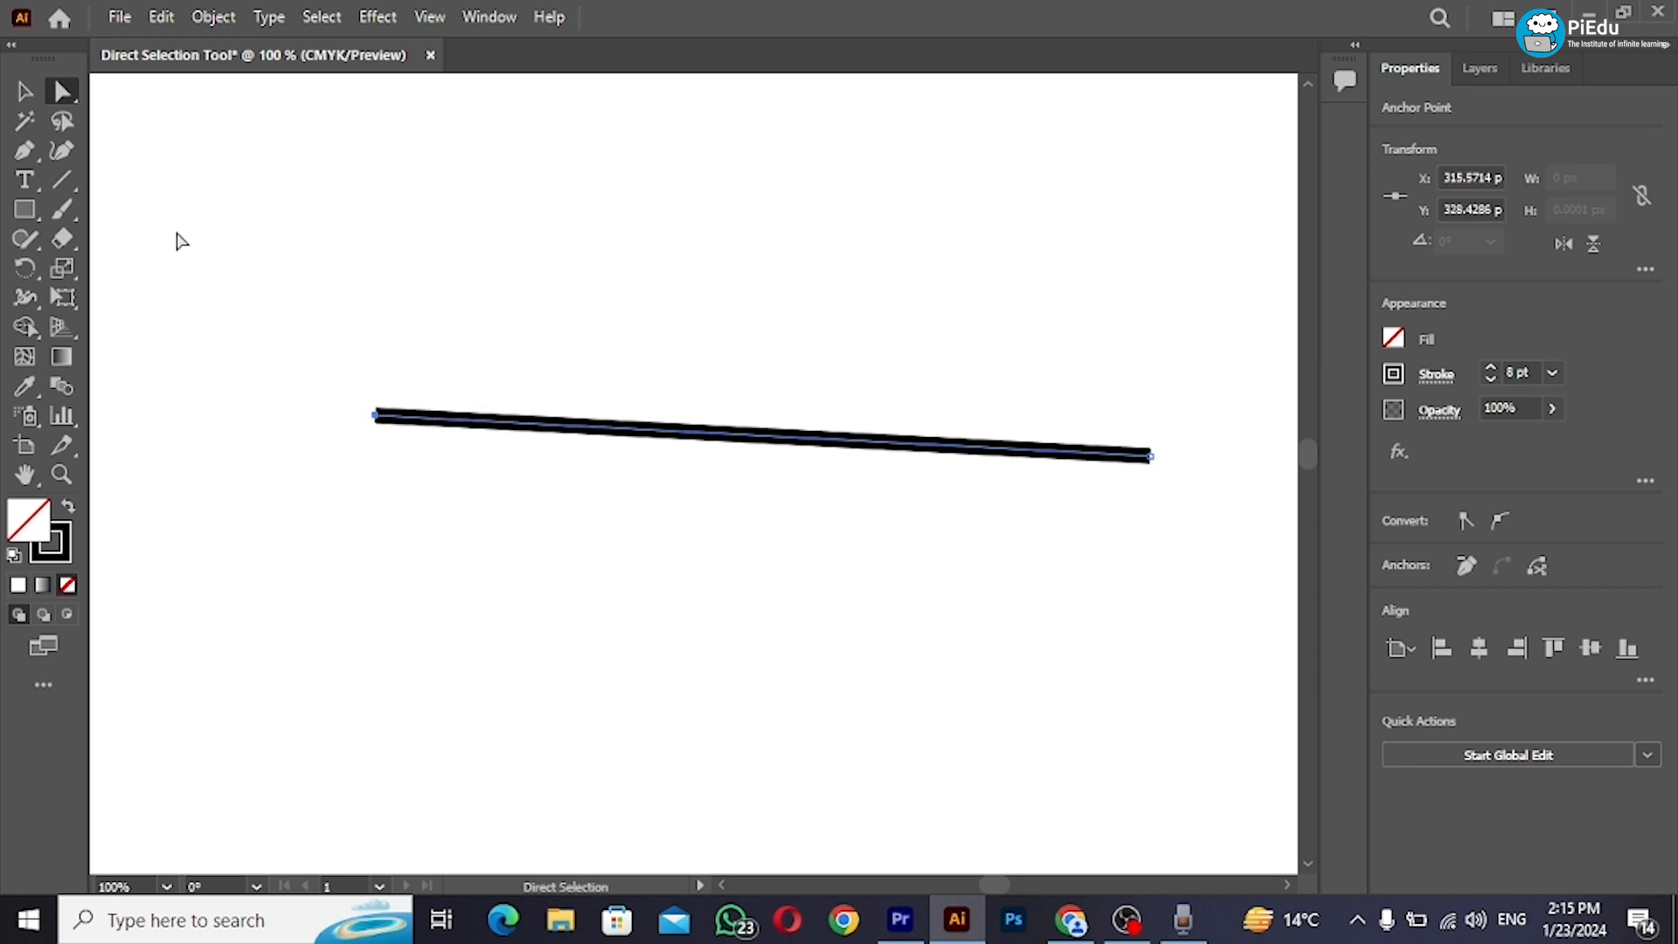
click(34, 102)
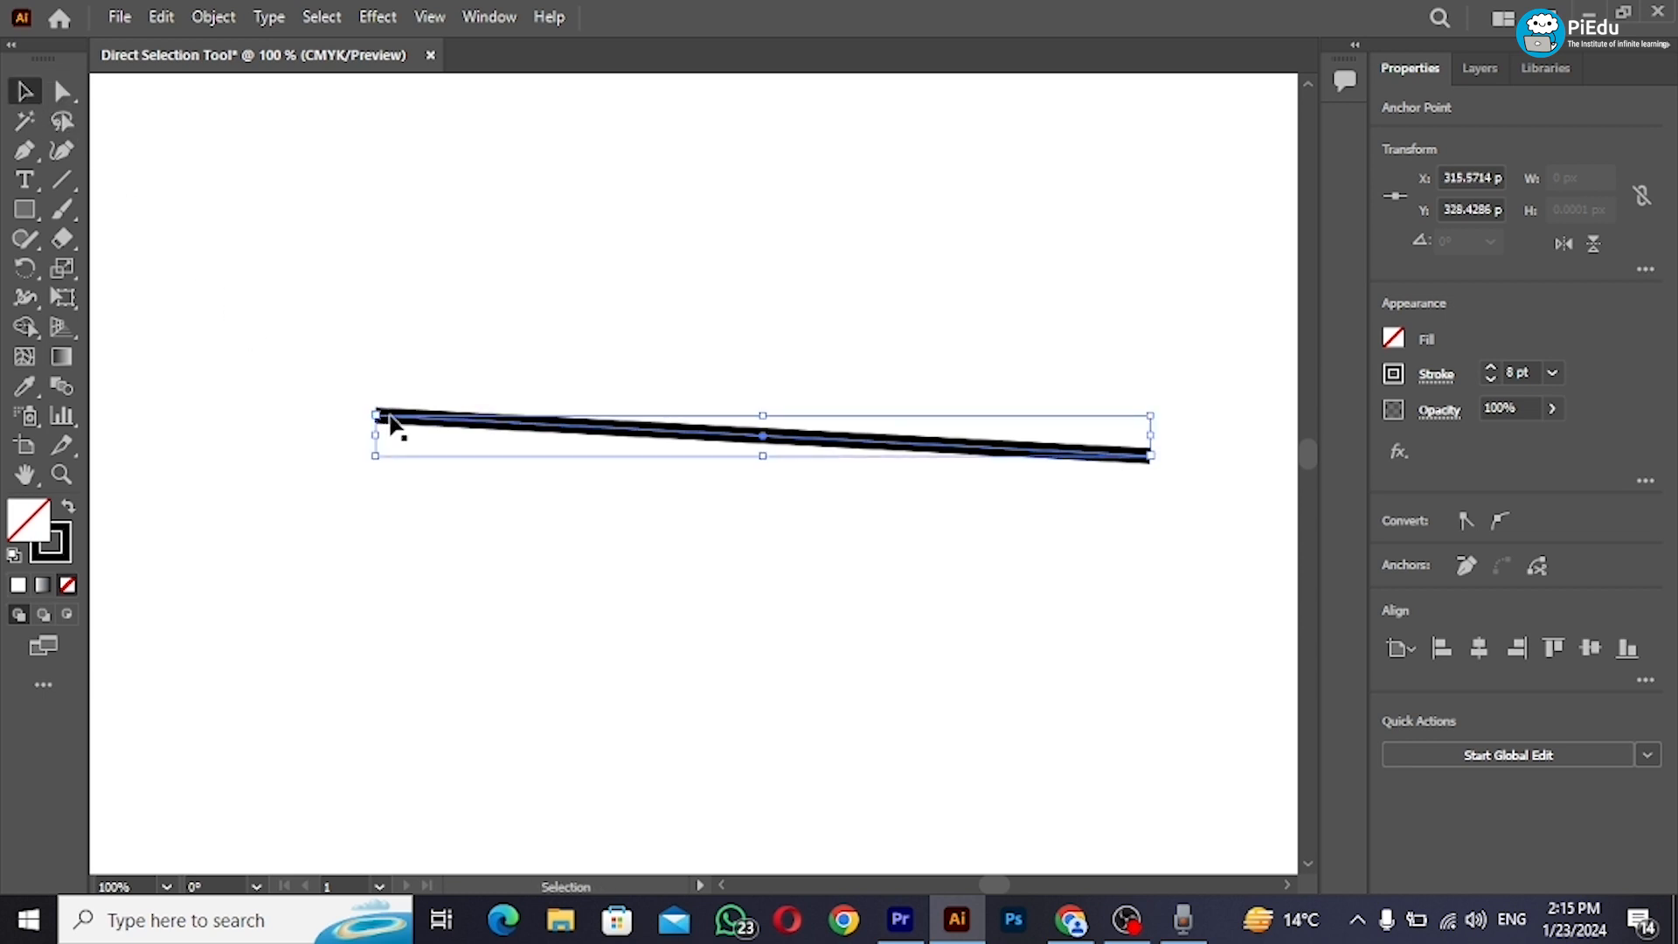
drag(398, 422, 406, 389)
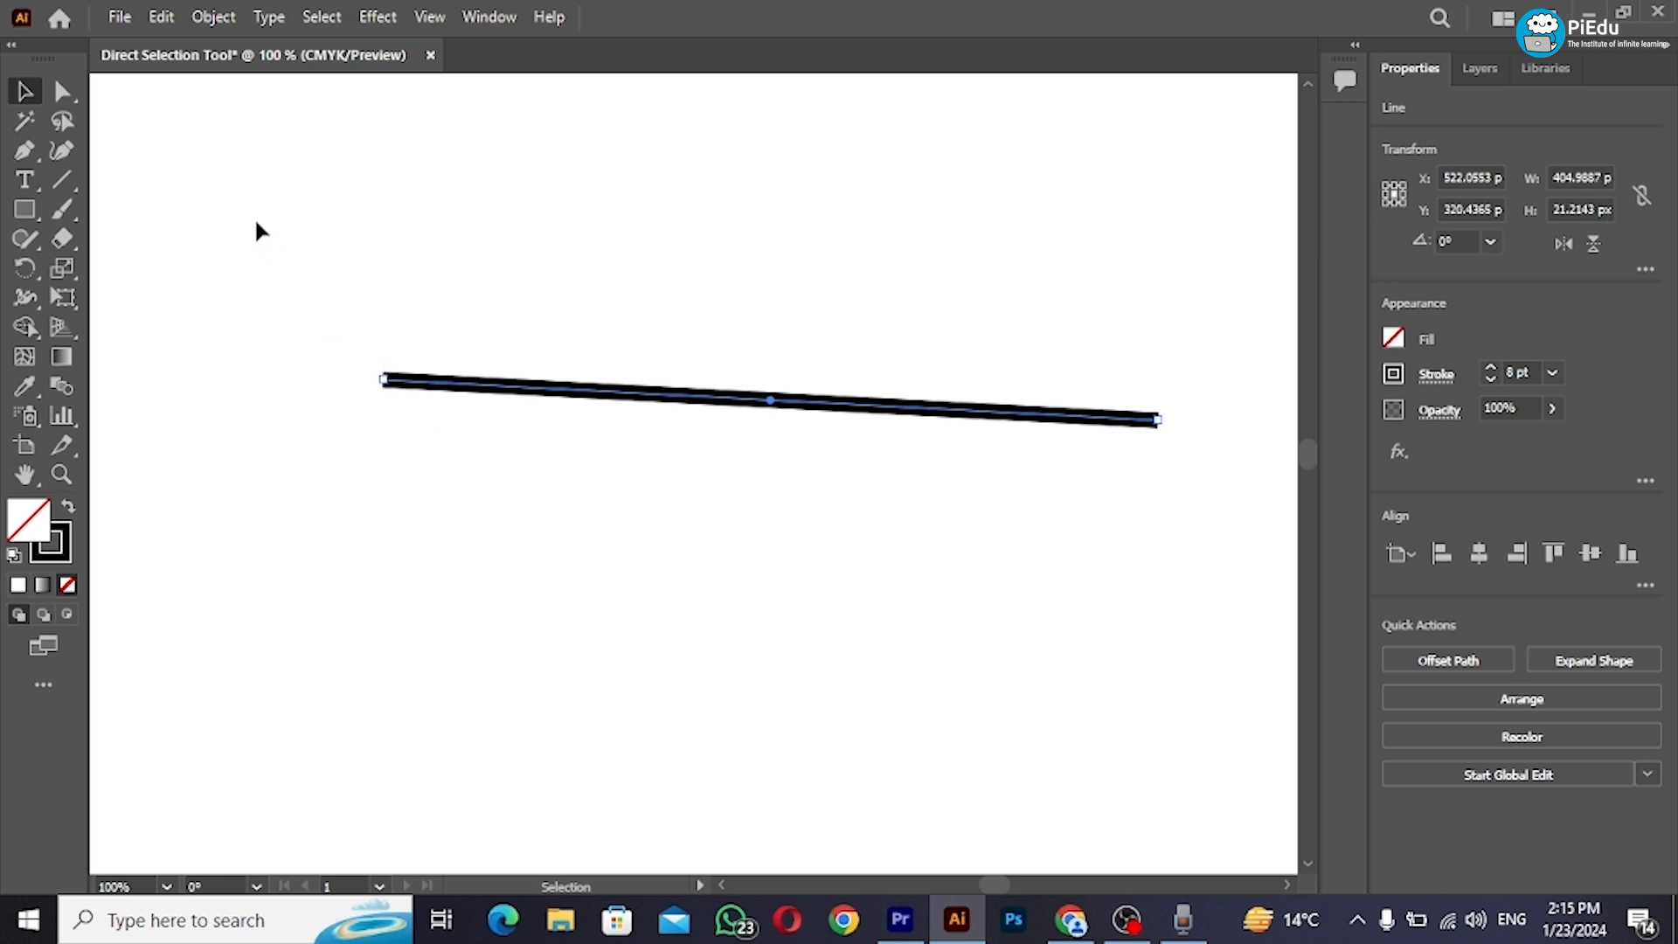
Step: Move the line's left anchor point with Direct Selection to about X 567, Y 330 px, then to X 272.5, Y 330.7 px, and delete it
click(62, 90)
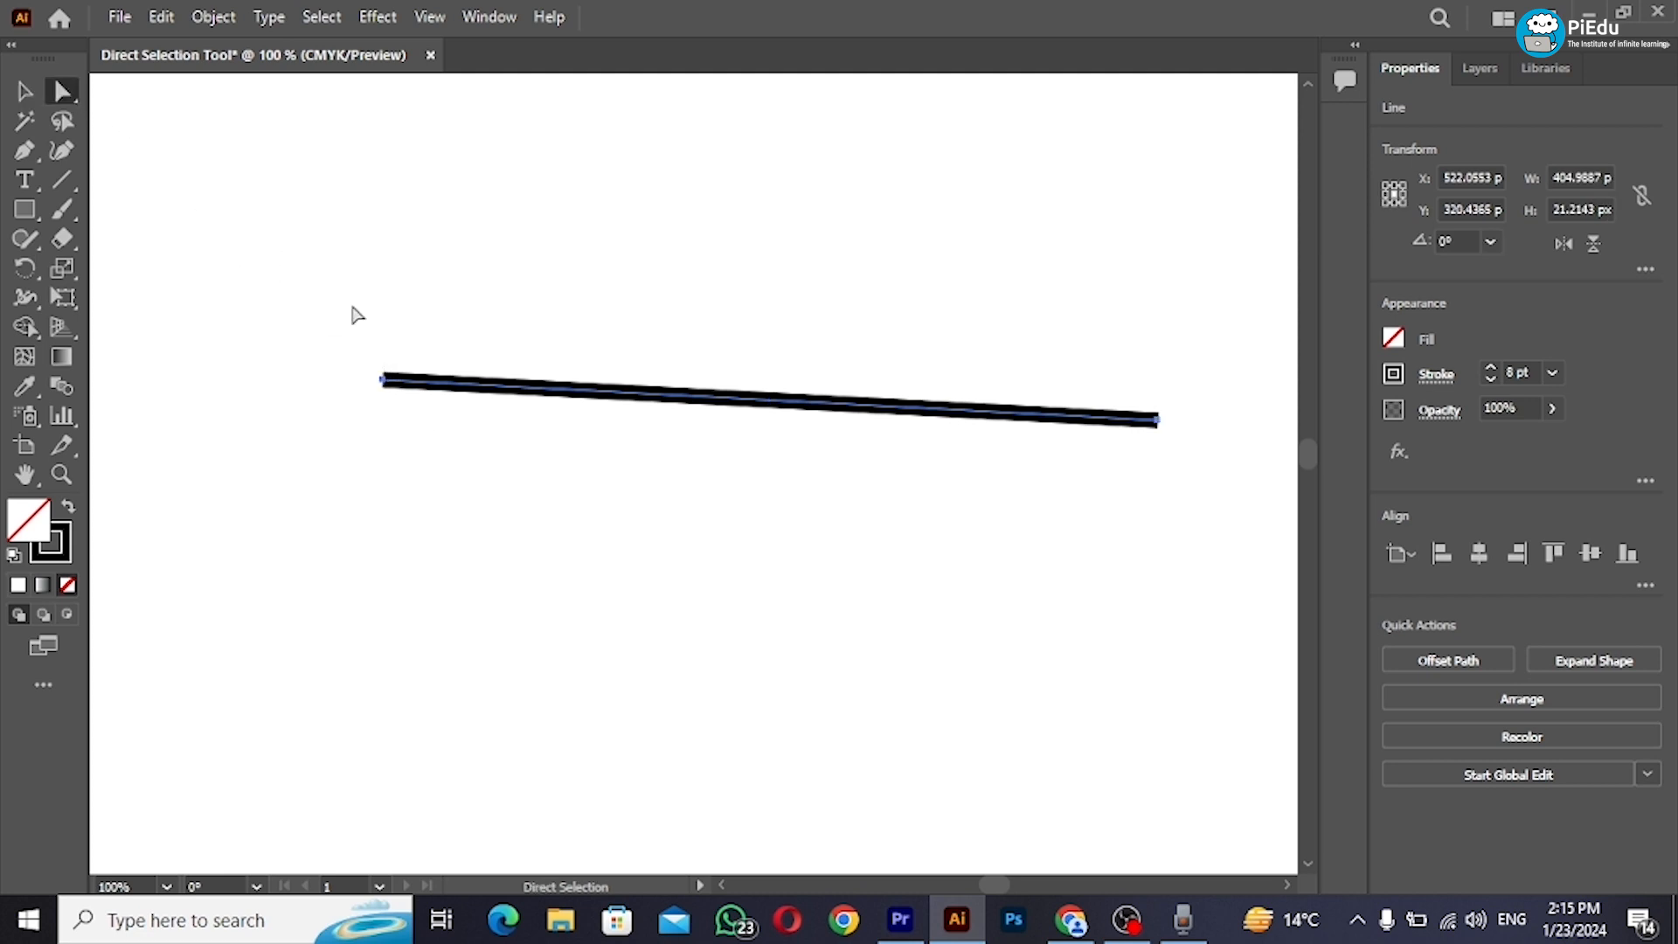
drag(315, 301, 469, 454)
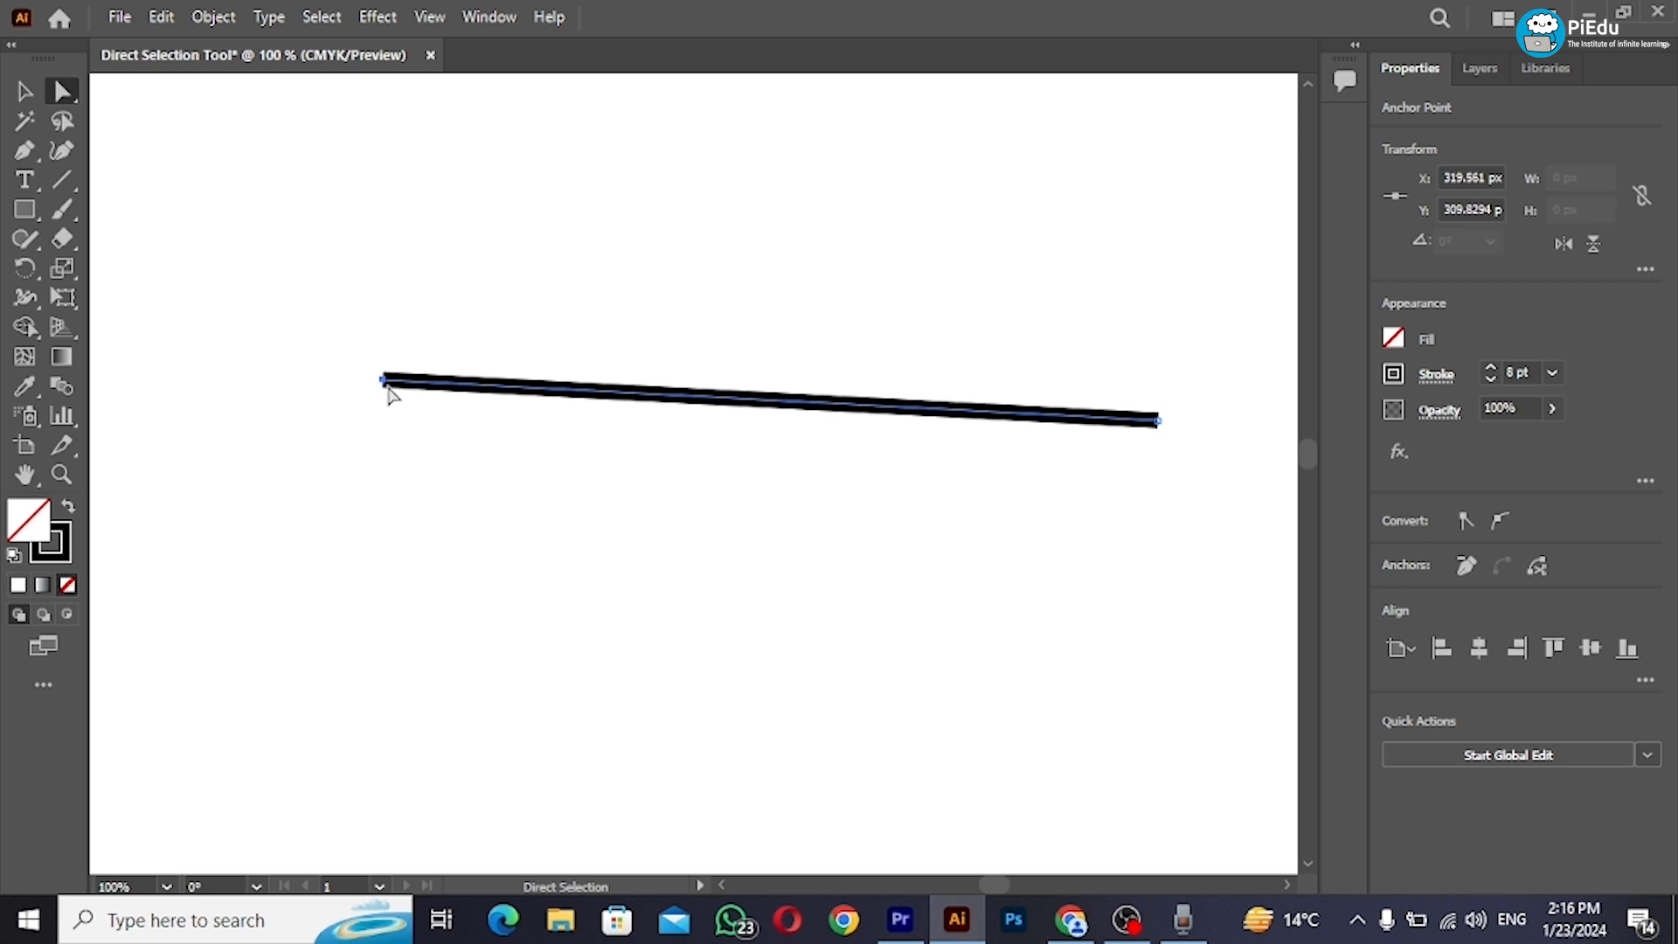
drag(385, 388, 856, 418)
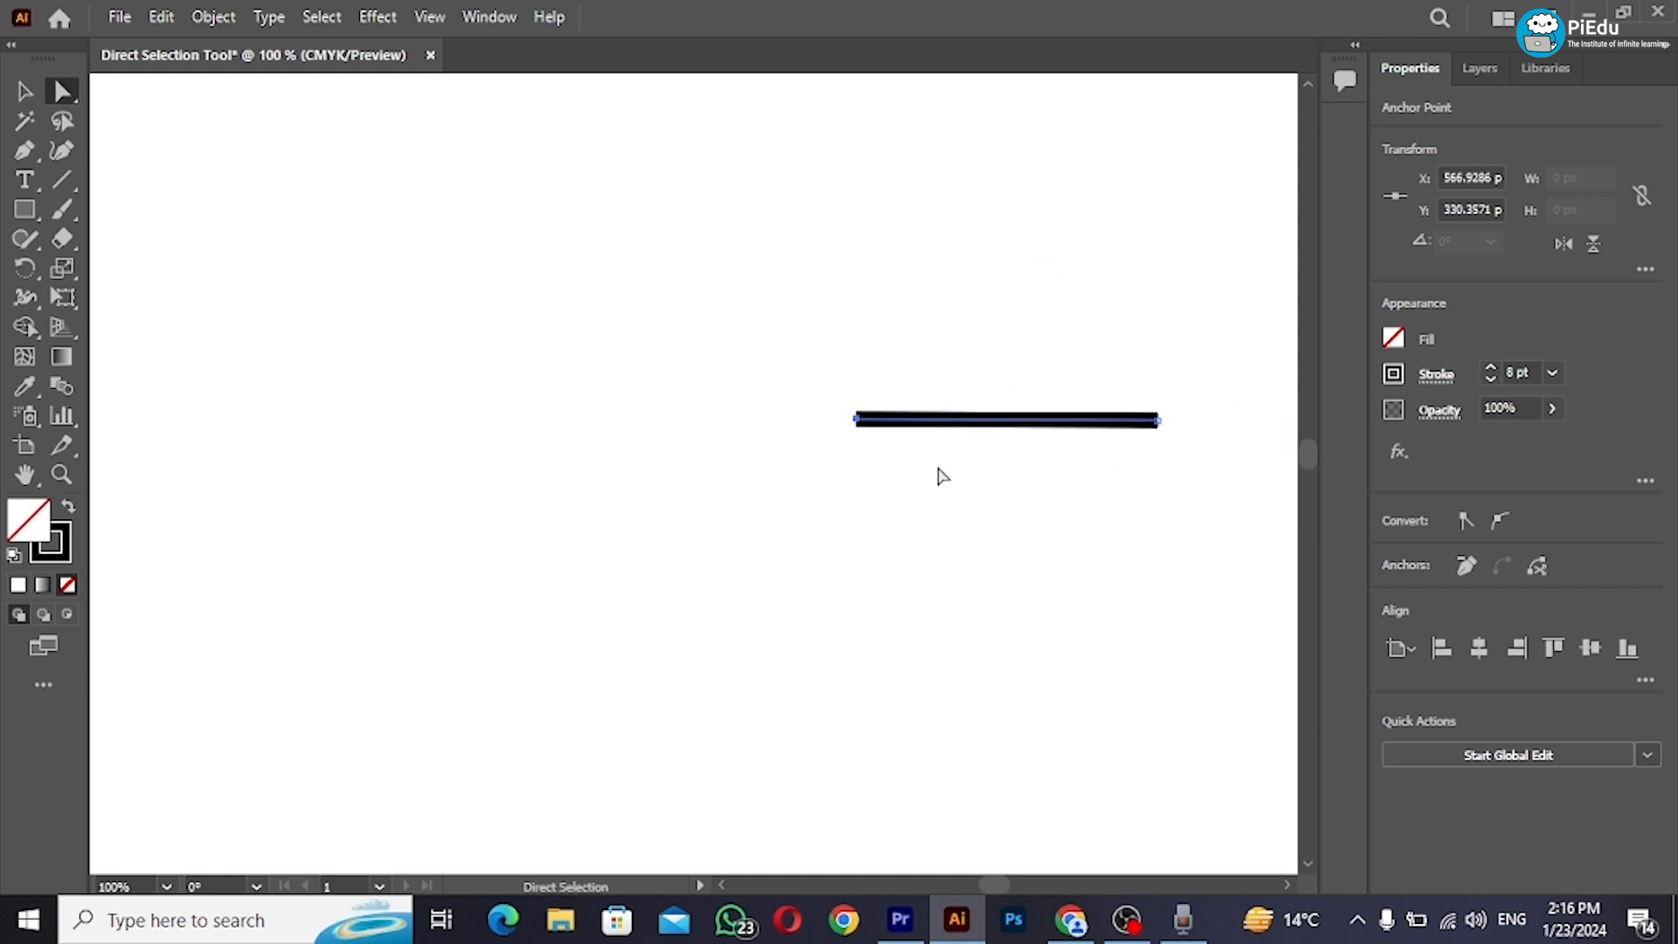
drag(856, 419, 295, 422)
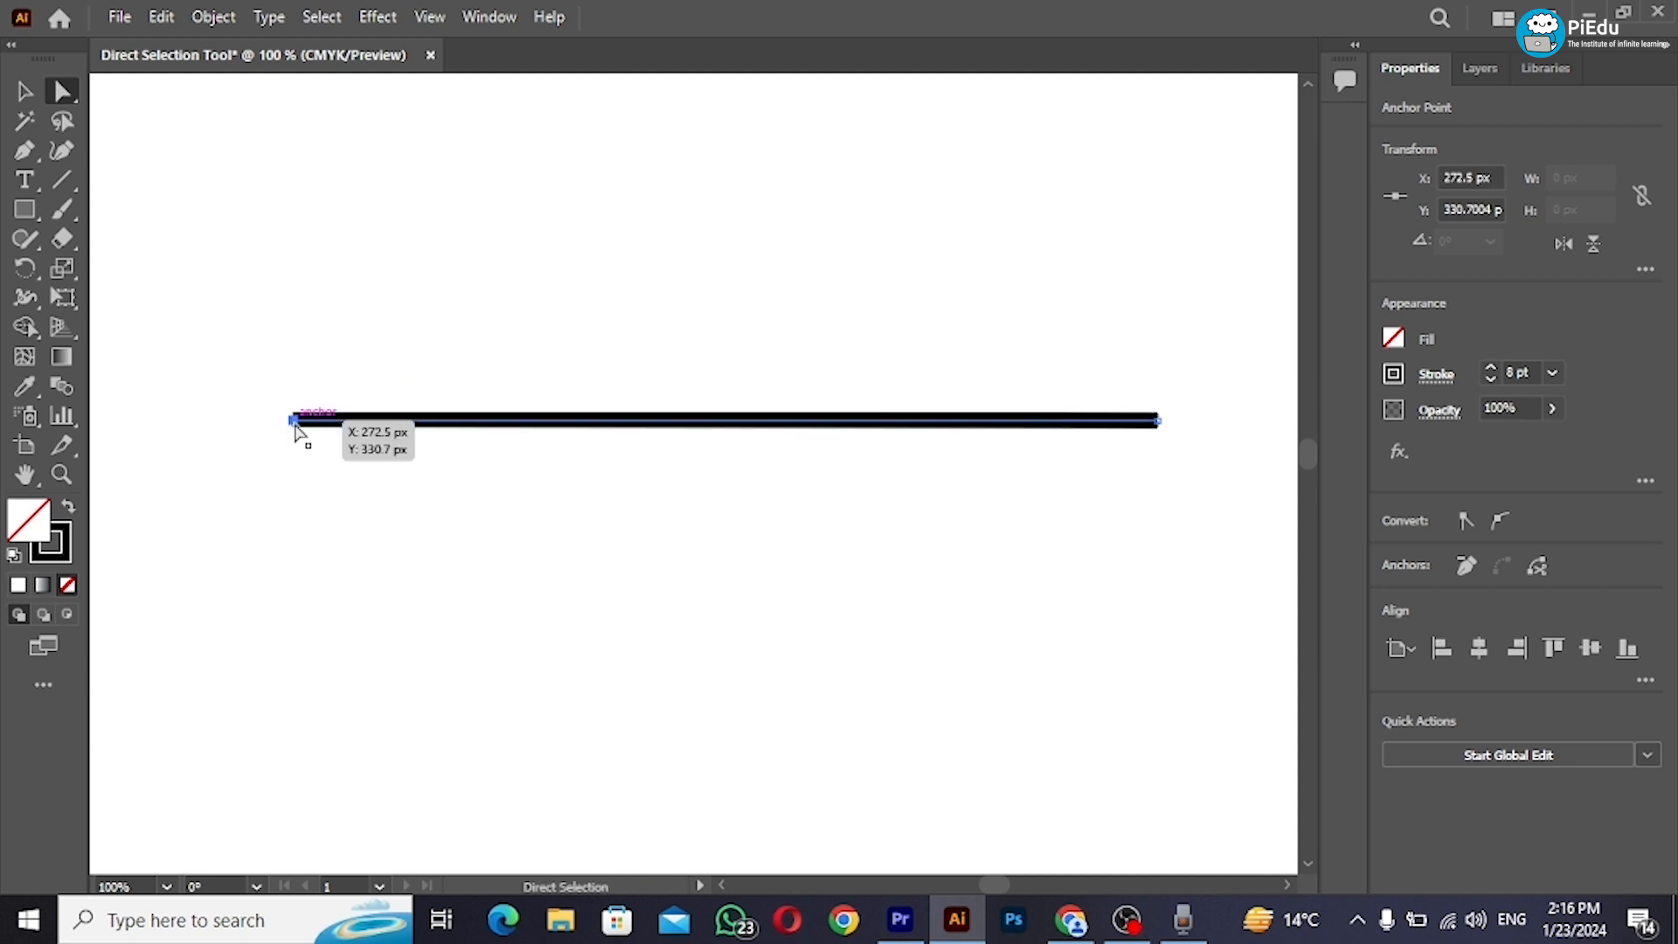
key(Delete)
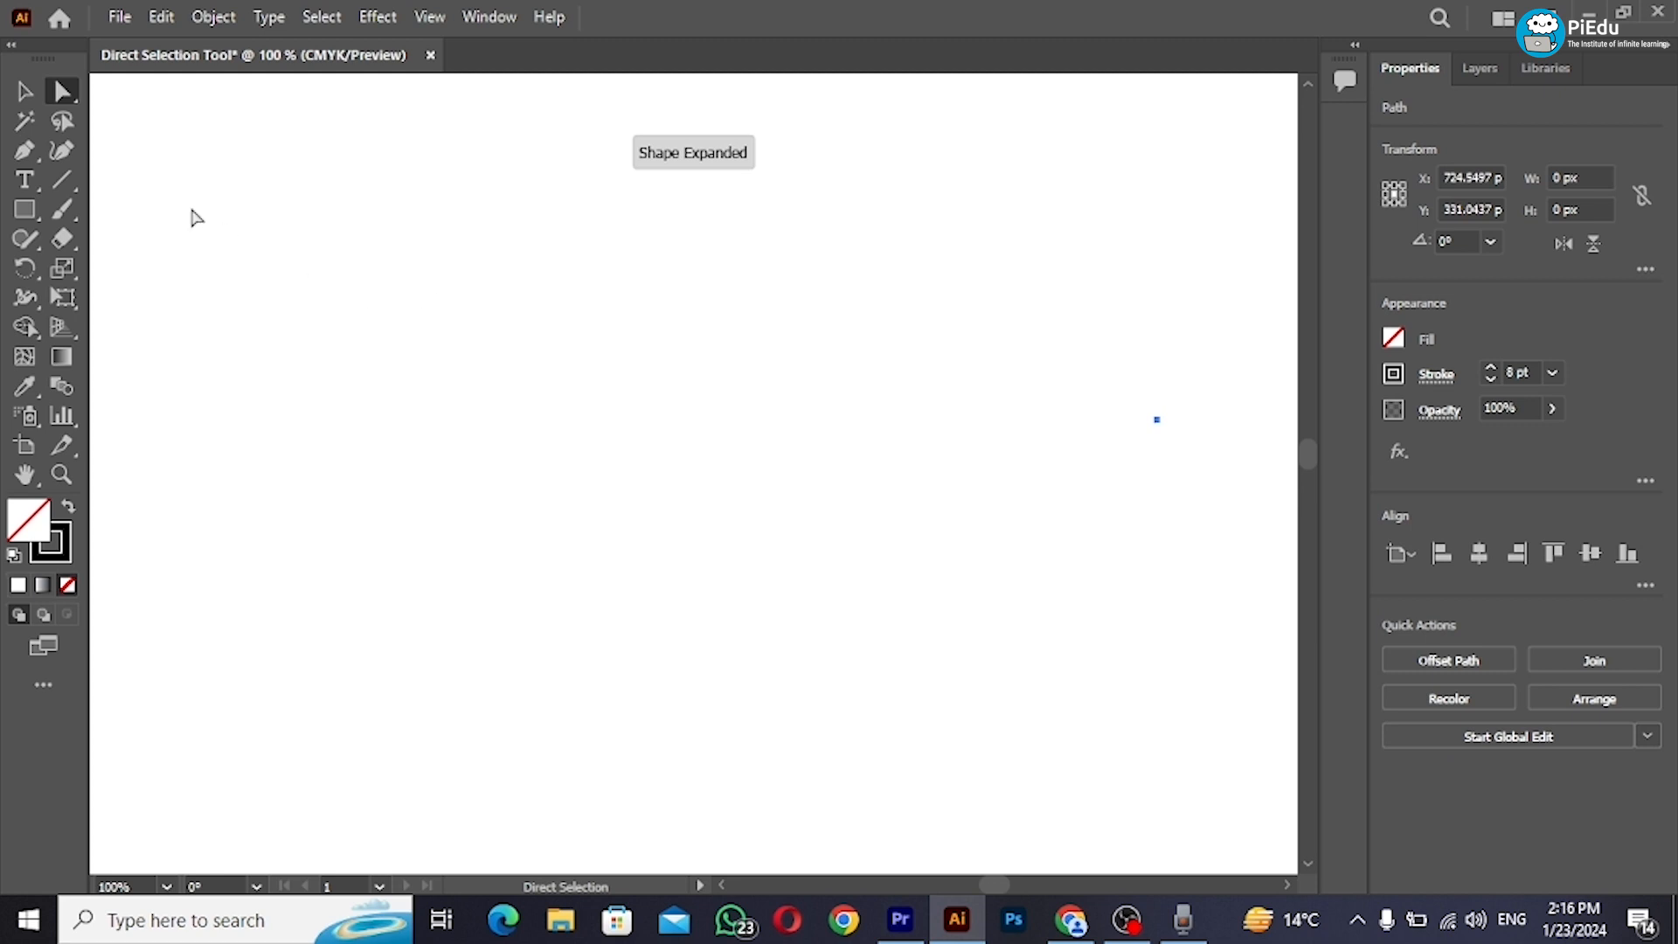
Step: Draw a rectangle about 332 x 208 px in the upper middle of the visible artboard and set its stroke weight to 2 pt
key(m)
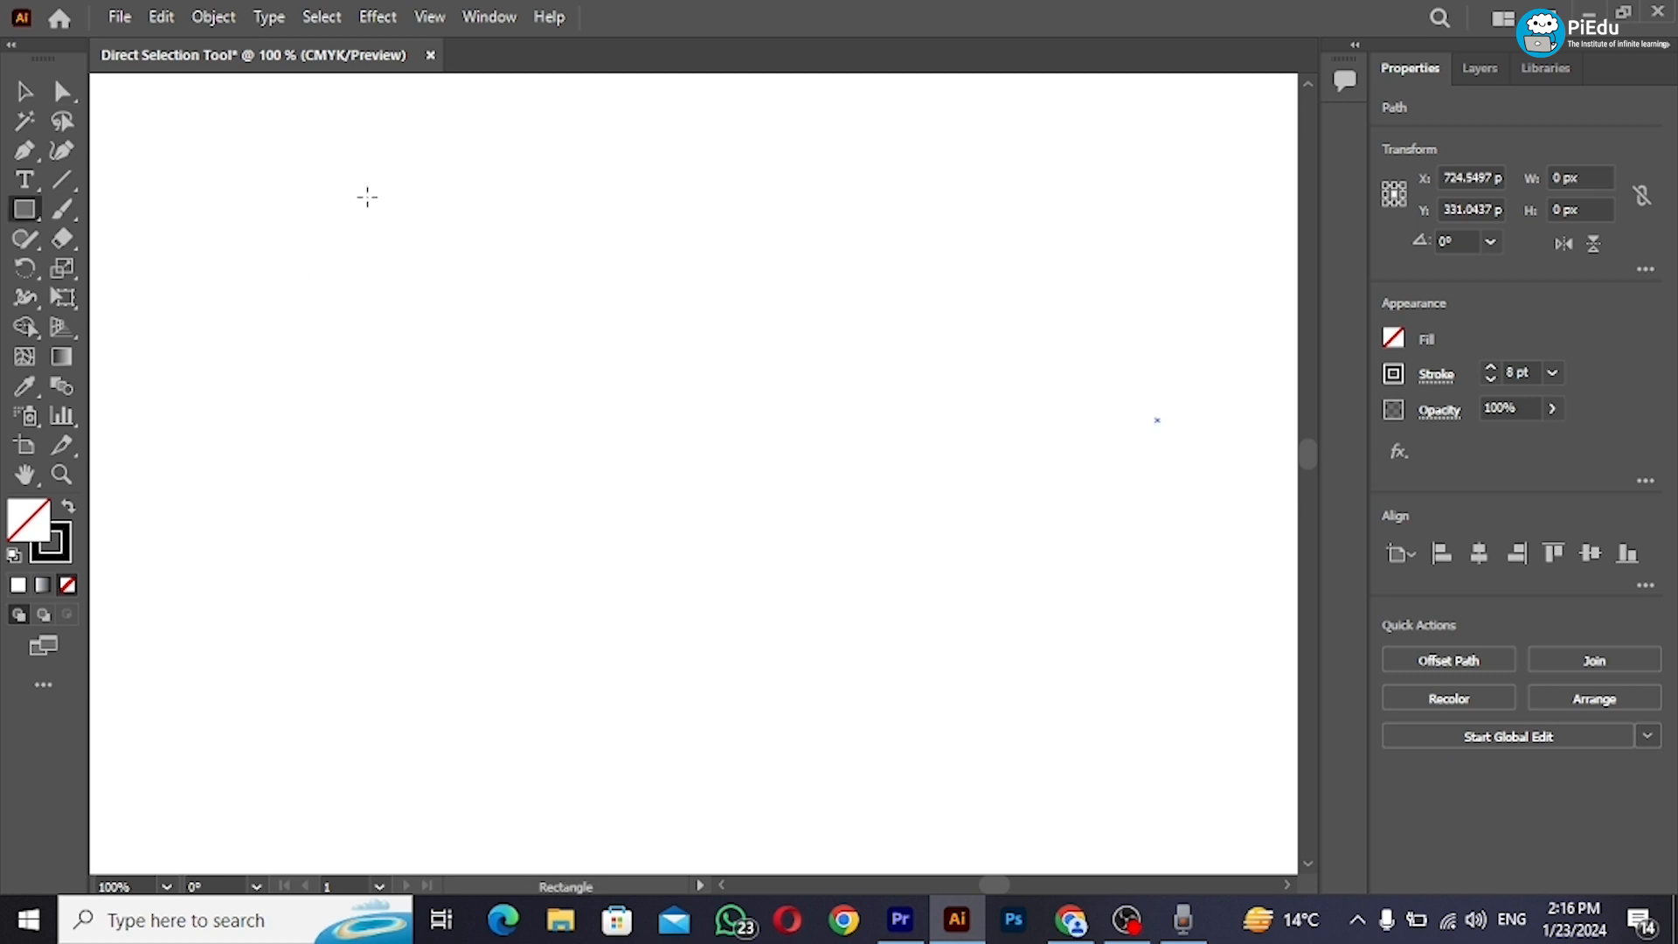
drag(368, 197, 1005, 598)
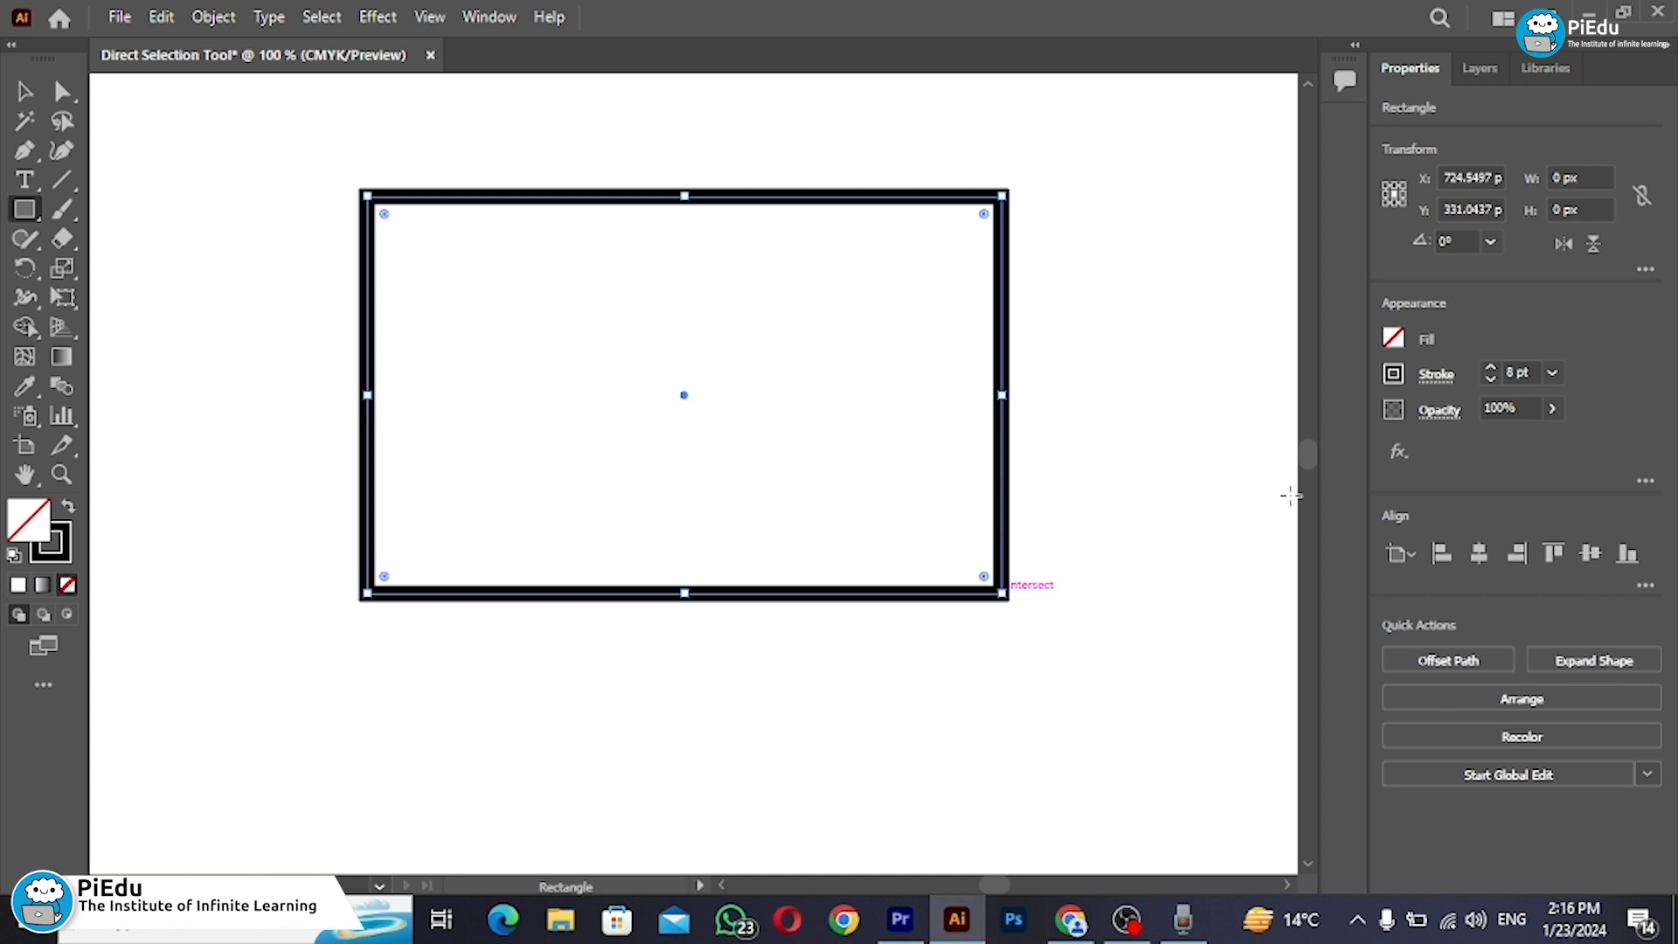
click(1492, 379)
click(1492, 379)
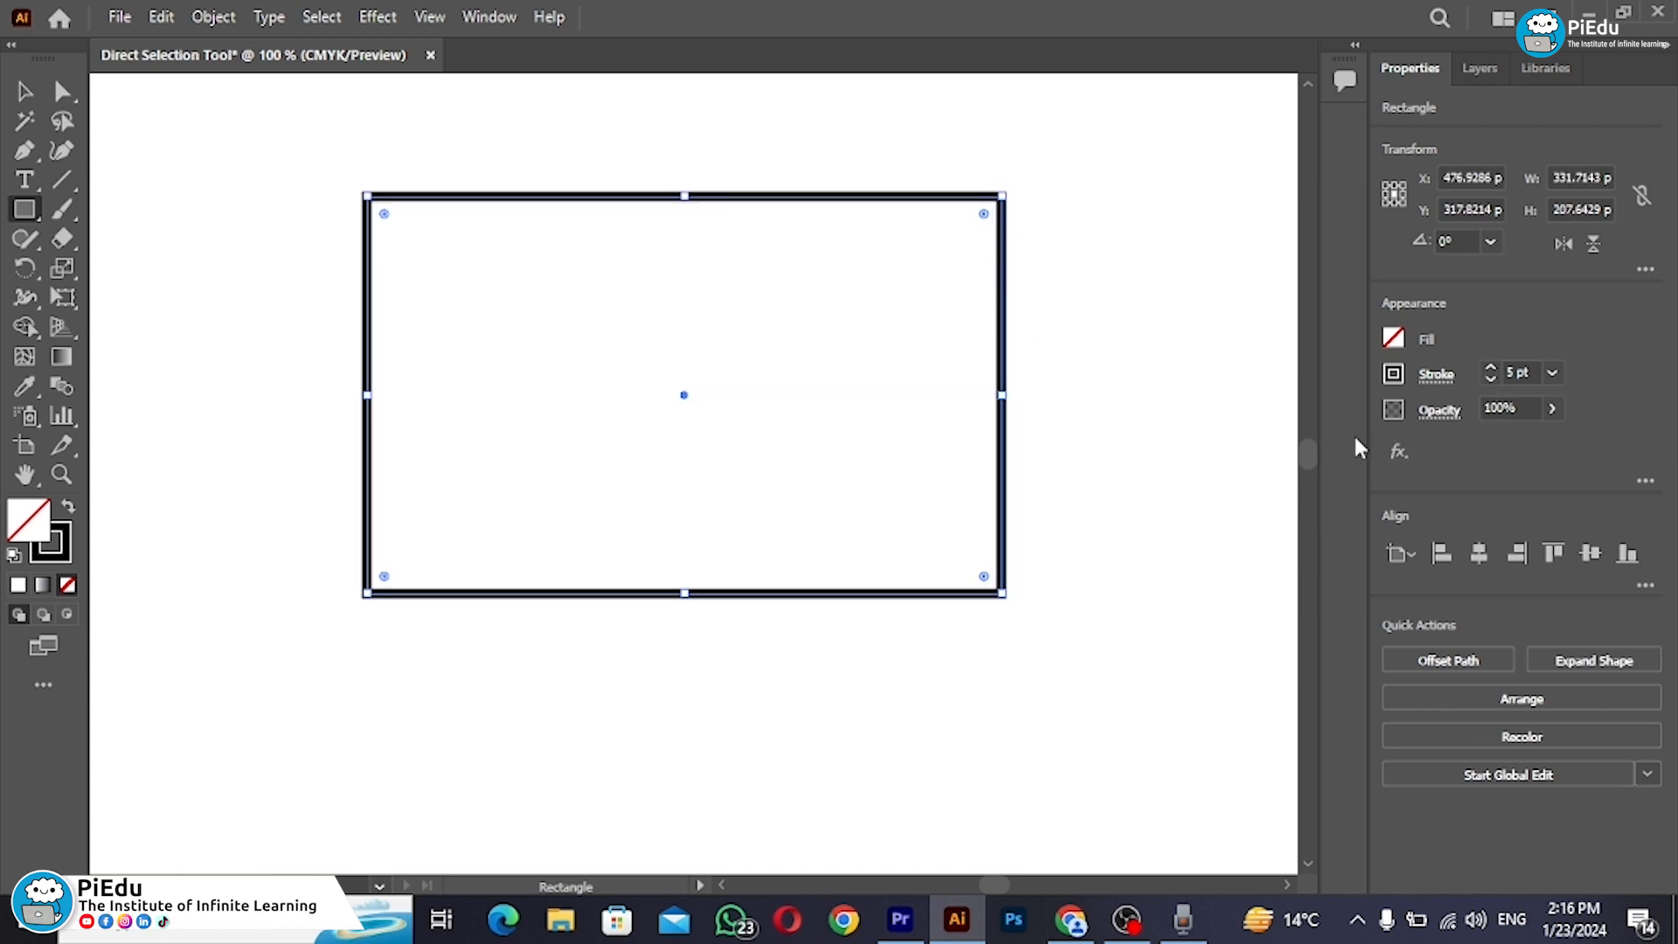
click(1493, 379)
click(1492, 380)
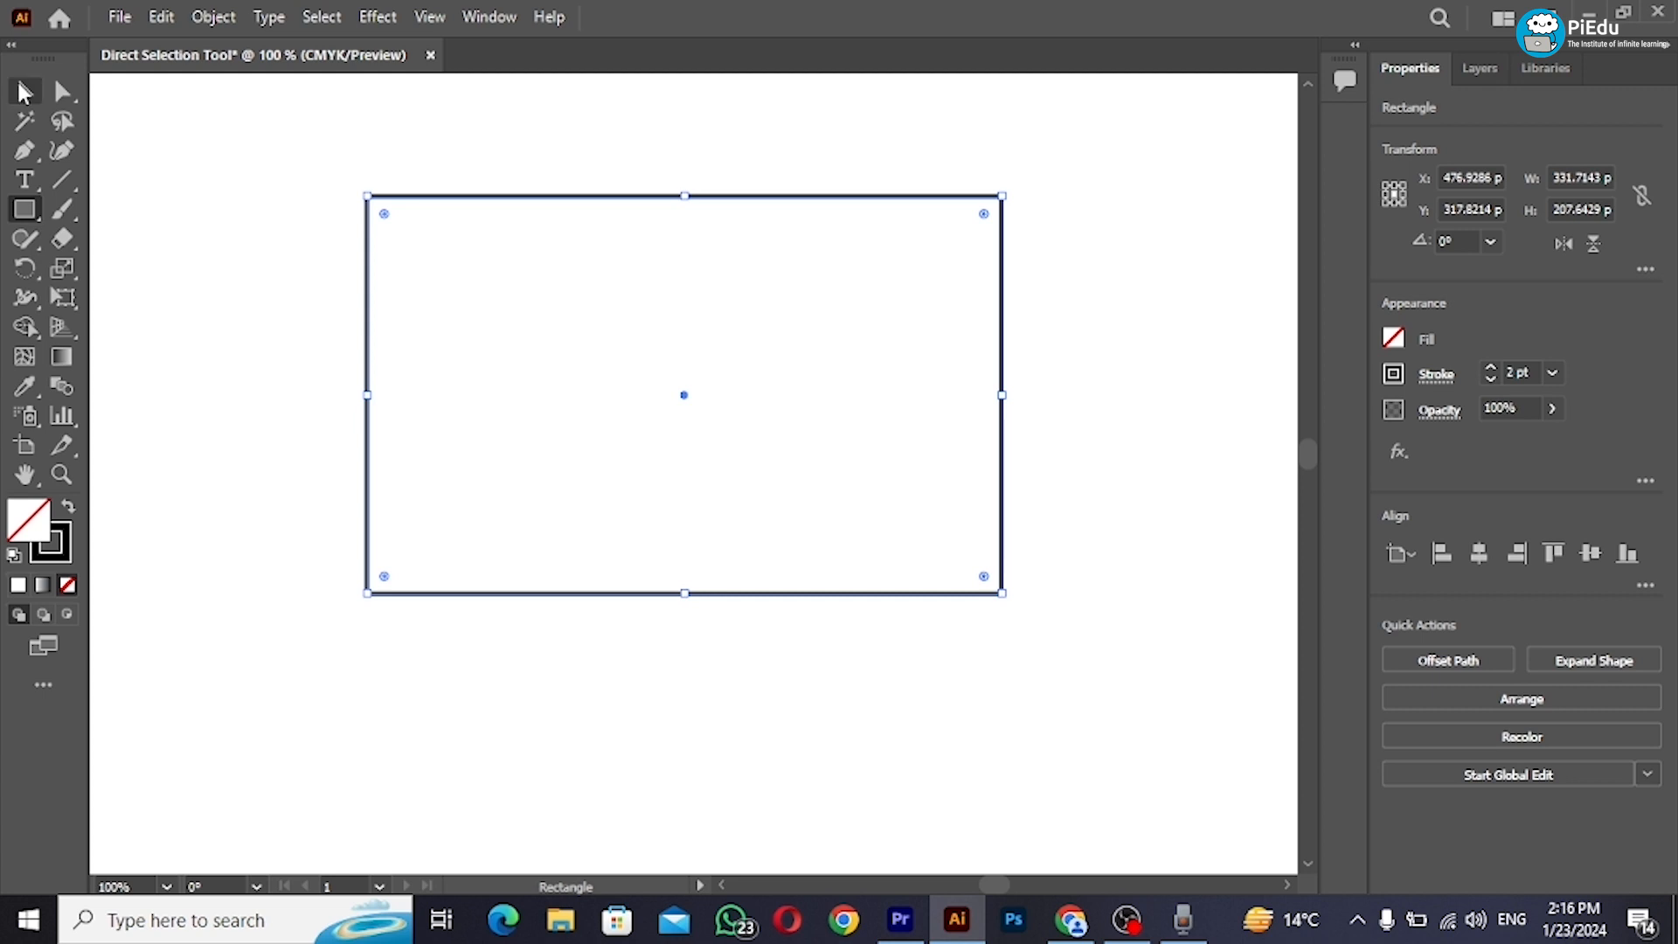
Step: Deselect the rectangle and try selecting and adjusting it at its upper-left corner with the Selection tool
click(25, 92)
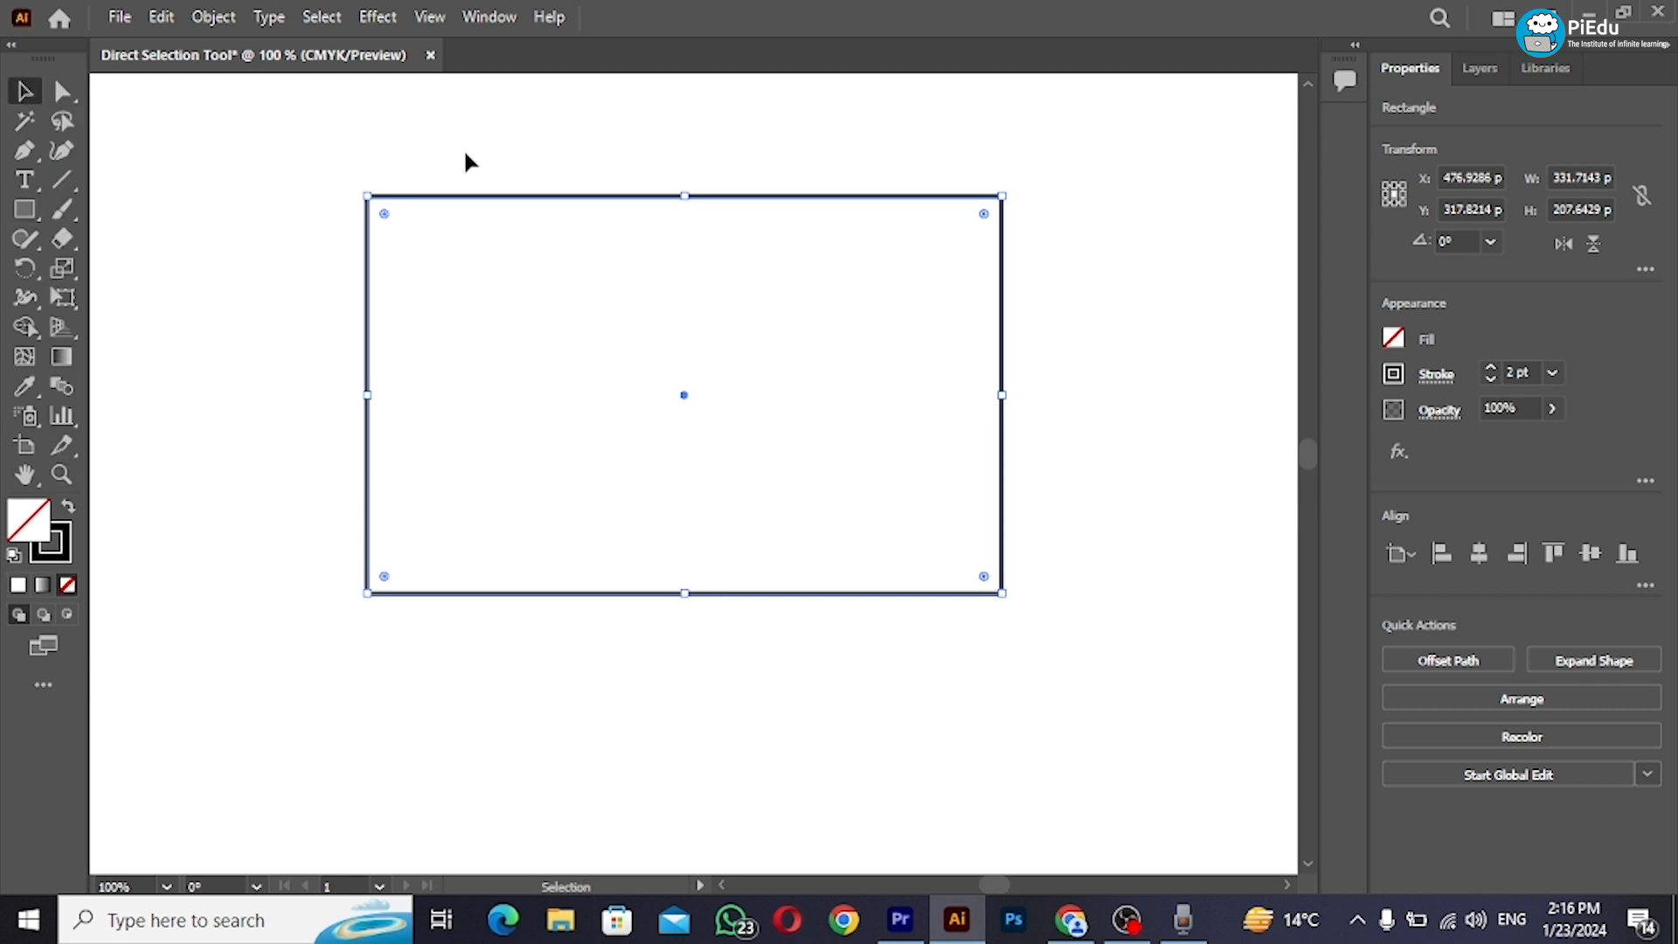
click(292, 157)
click(411, 201)
drag(390, 212, 275, 183)
Step: Round both upper corners of the rectangle to about 165.9 px with Direct Selection, restore them to 0 px, and deselect
click(62, 91)
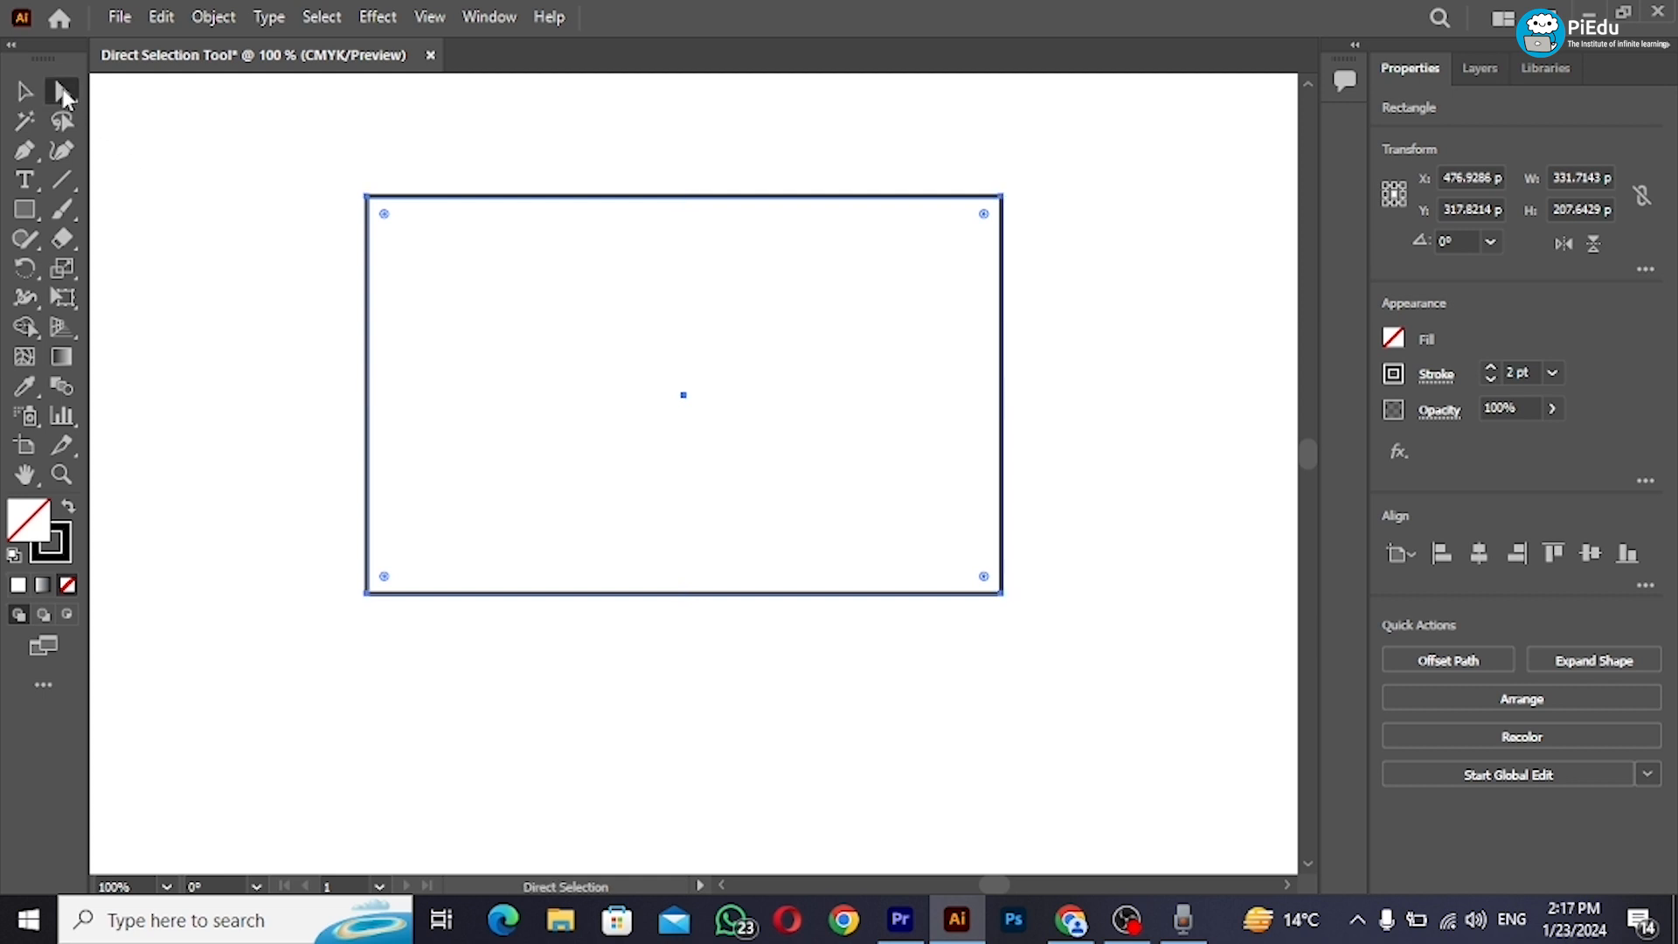
drag(254, 160, 1053, 310)
drag(985, 213, 644, 506)
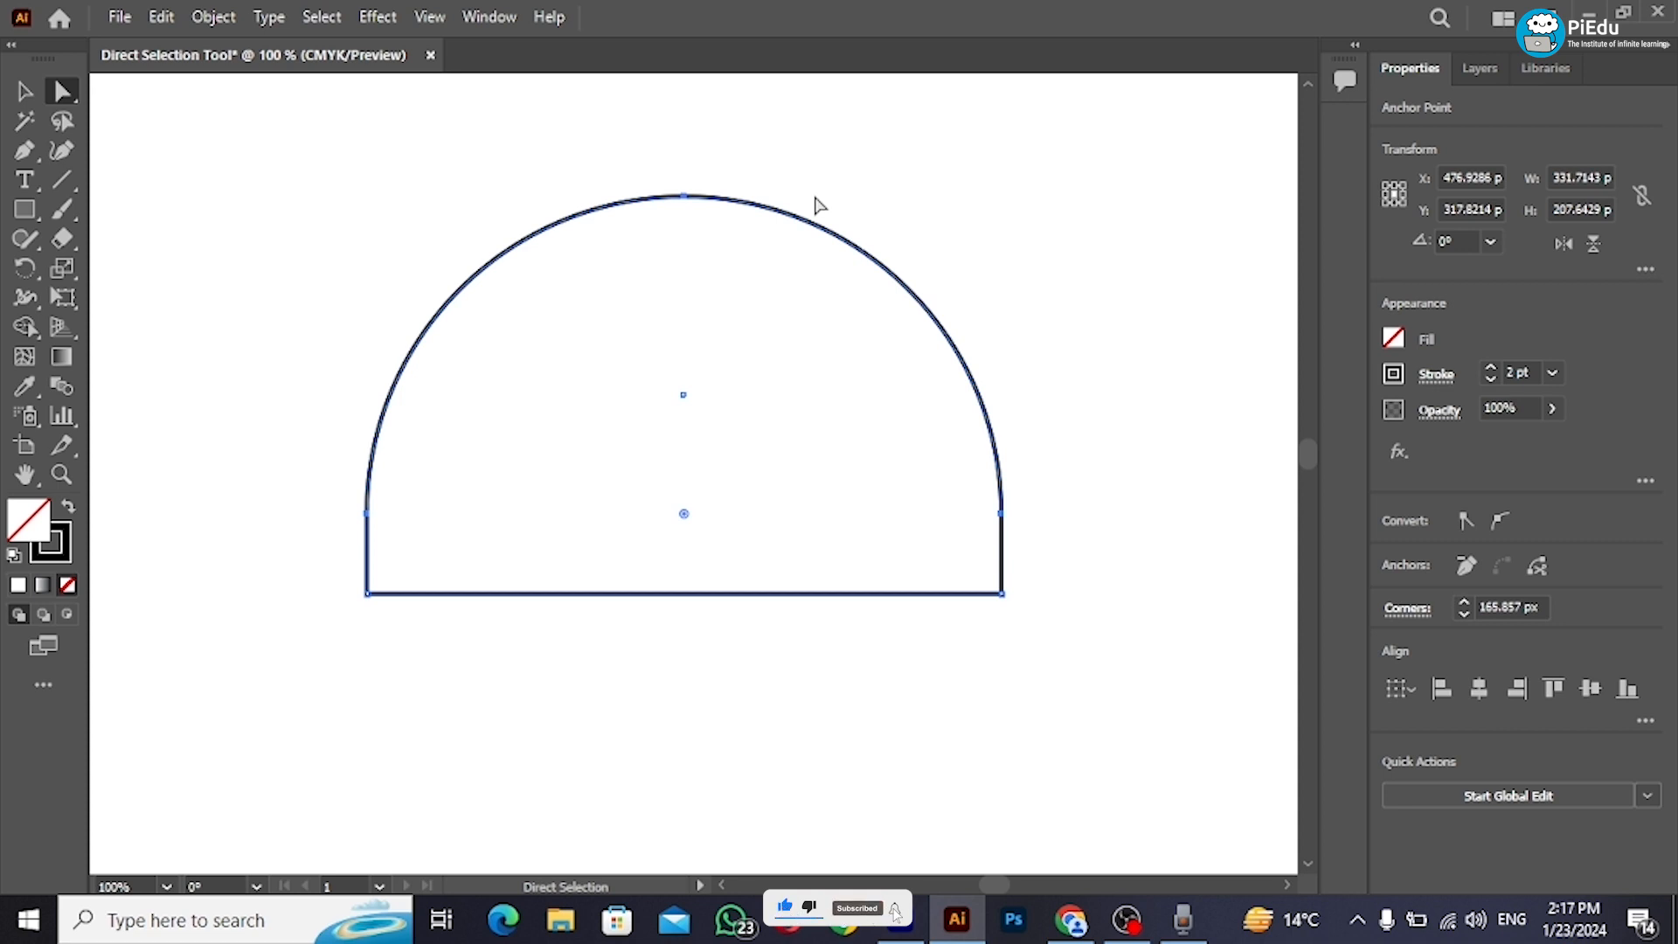
drag(678, 524, 1027, 215)
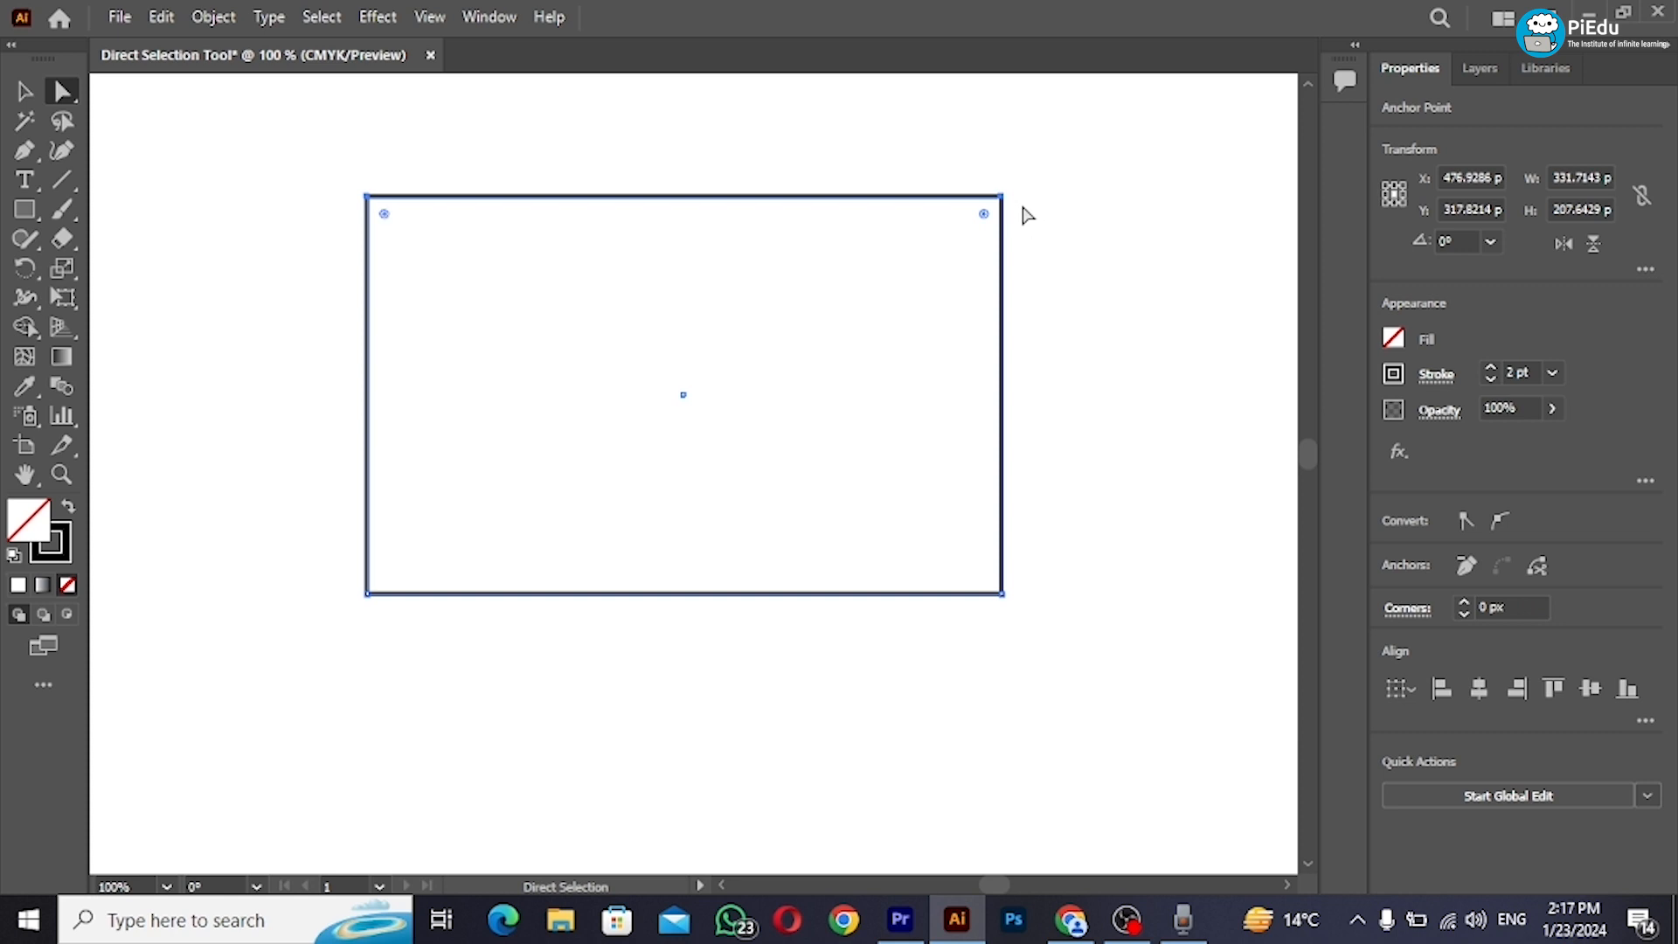
click(335, 174)
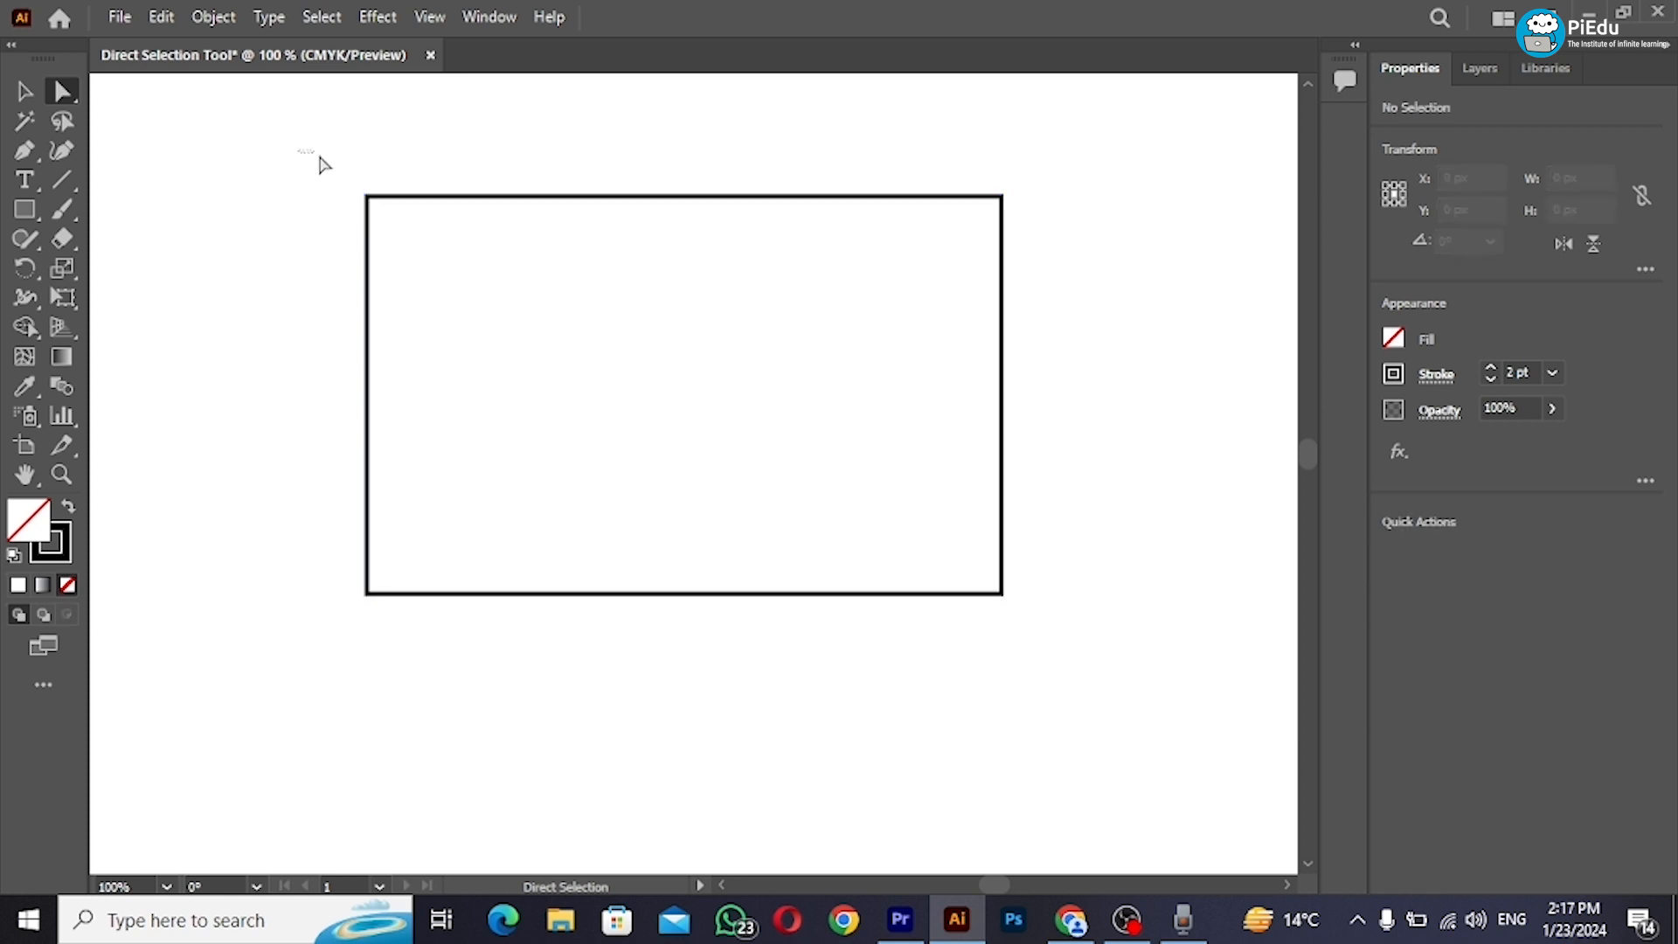
Step: Round only the rectangle's upper-left and lower-right corners as far as they go, forming a leaf-like shape, and deselect it
drag(320, 157, 444, 245)
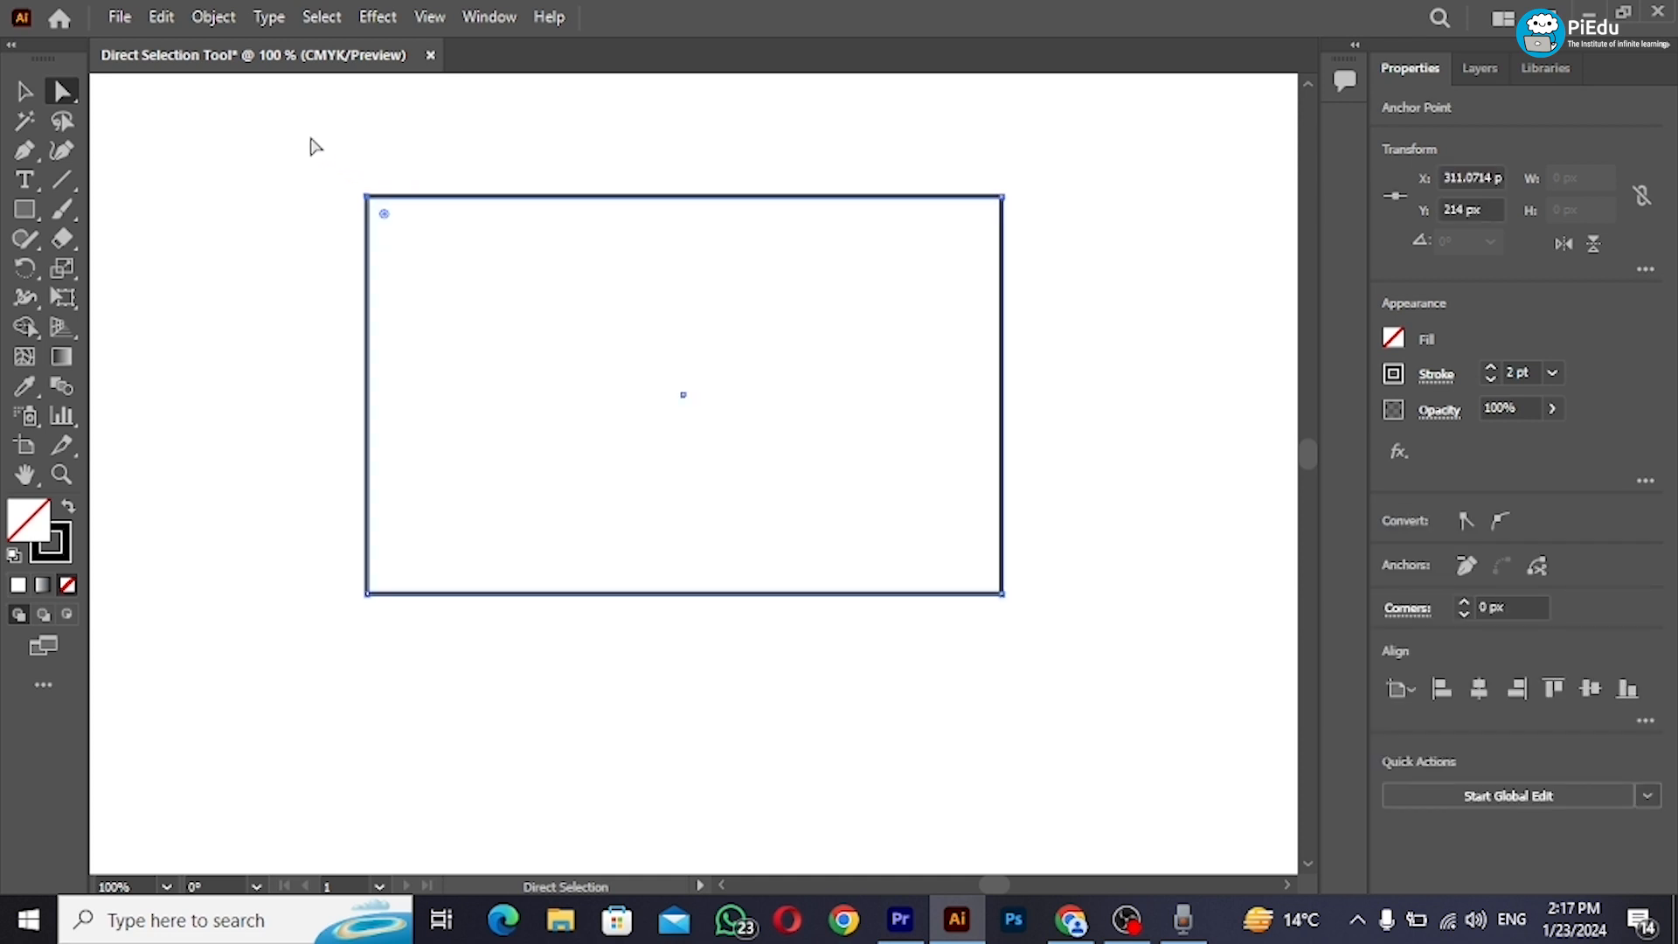
drag(307, 135, 455, 273)
drag(384, 212, 936, 705)
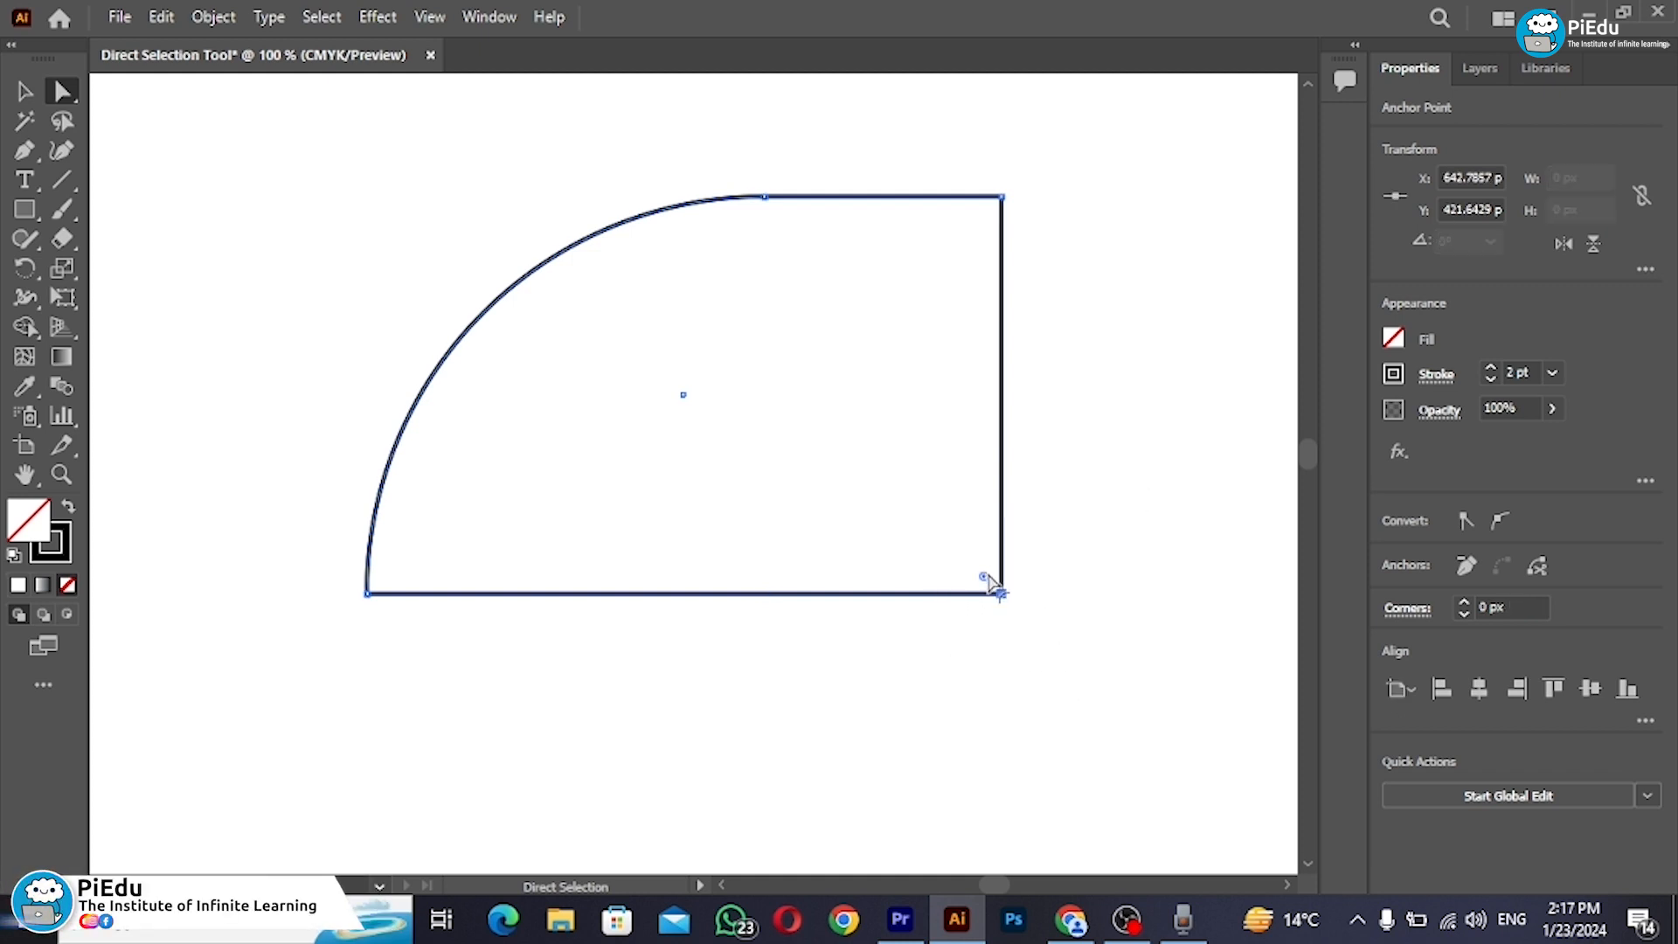
drag(985, 577, 455, 278)
click(293, 288)
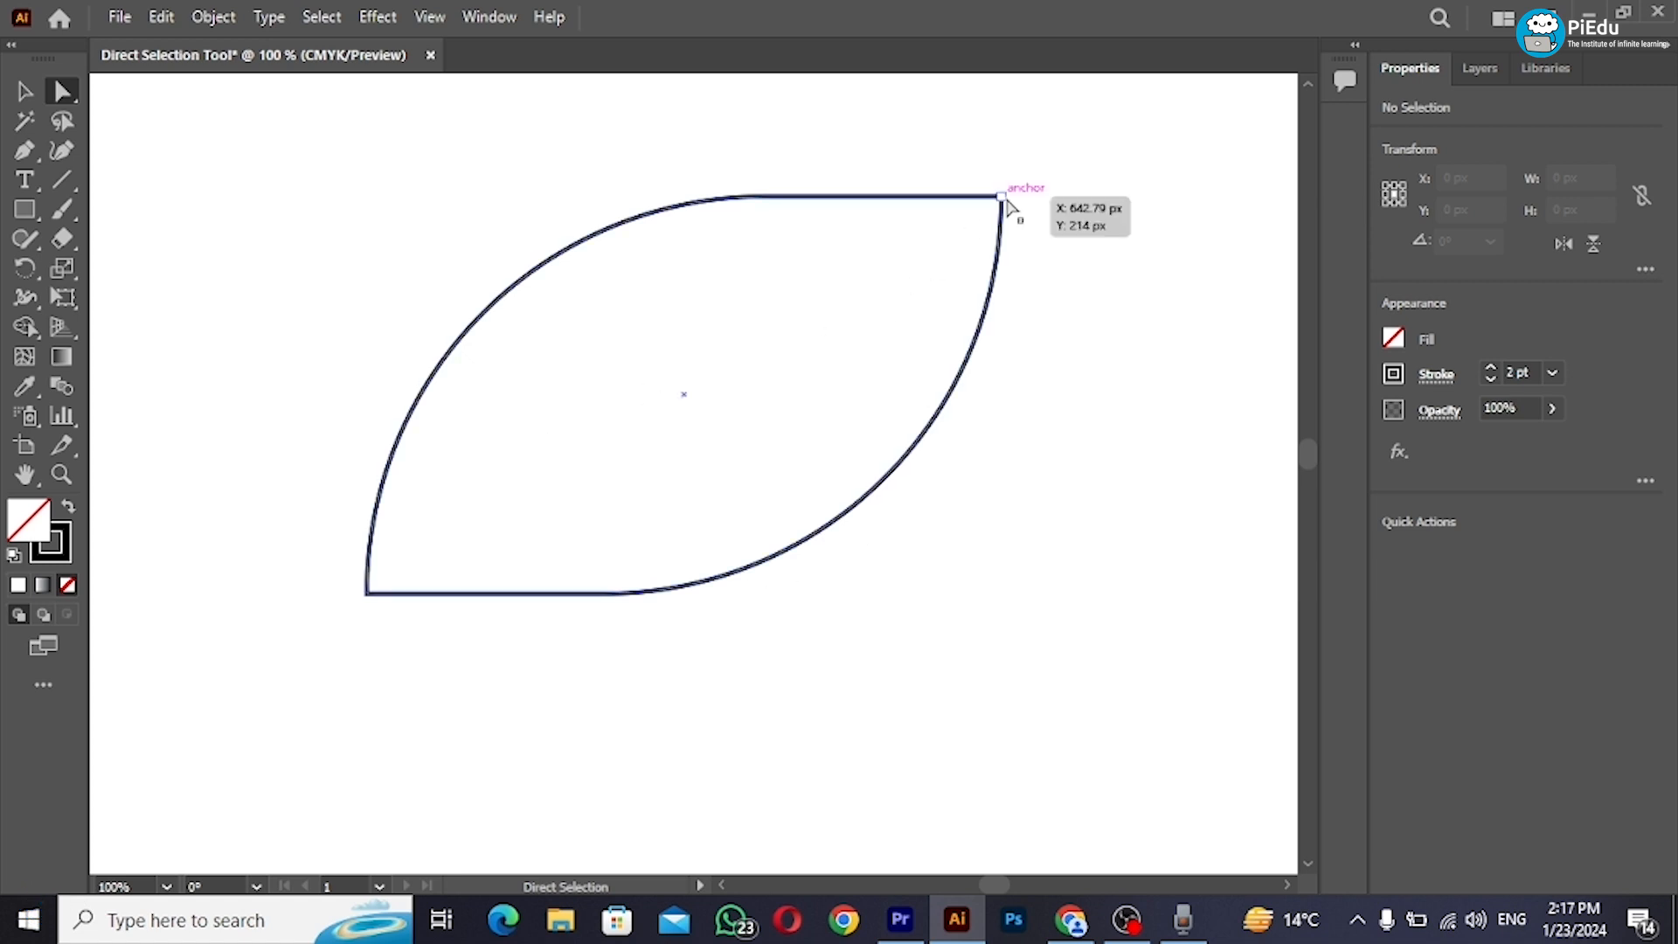
Step: Pull the upper-right corner's anchor to about X 456, Y 168 px and the lower-left corner's anchor to about X 444, Y 505 px
drag(1003, 198, 645, 113)
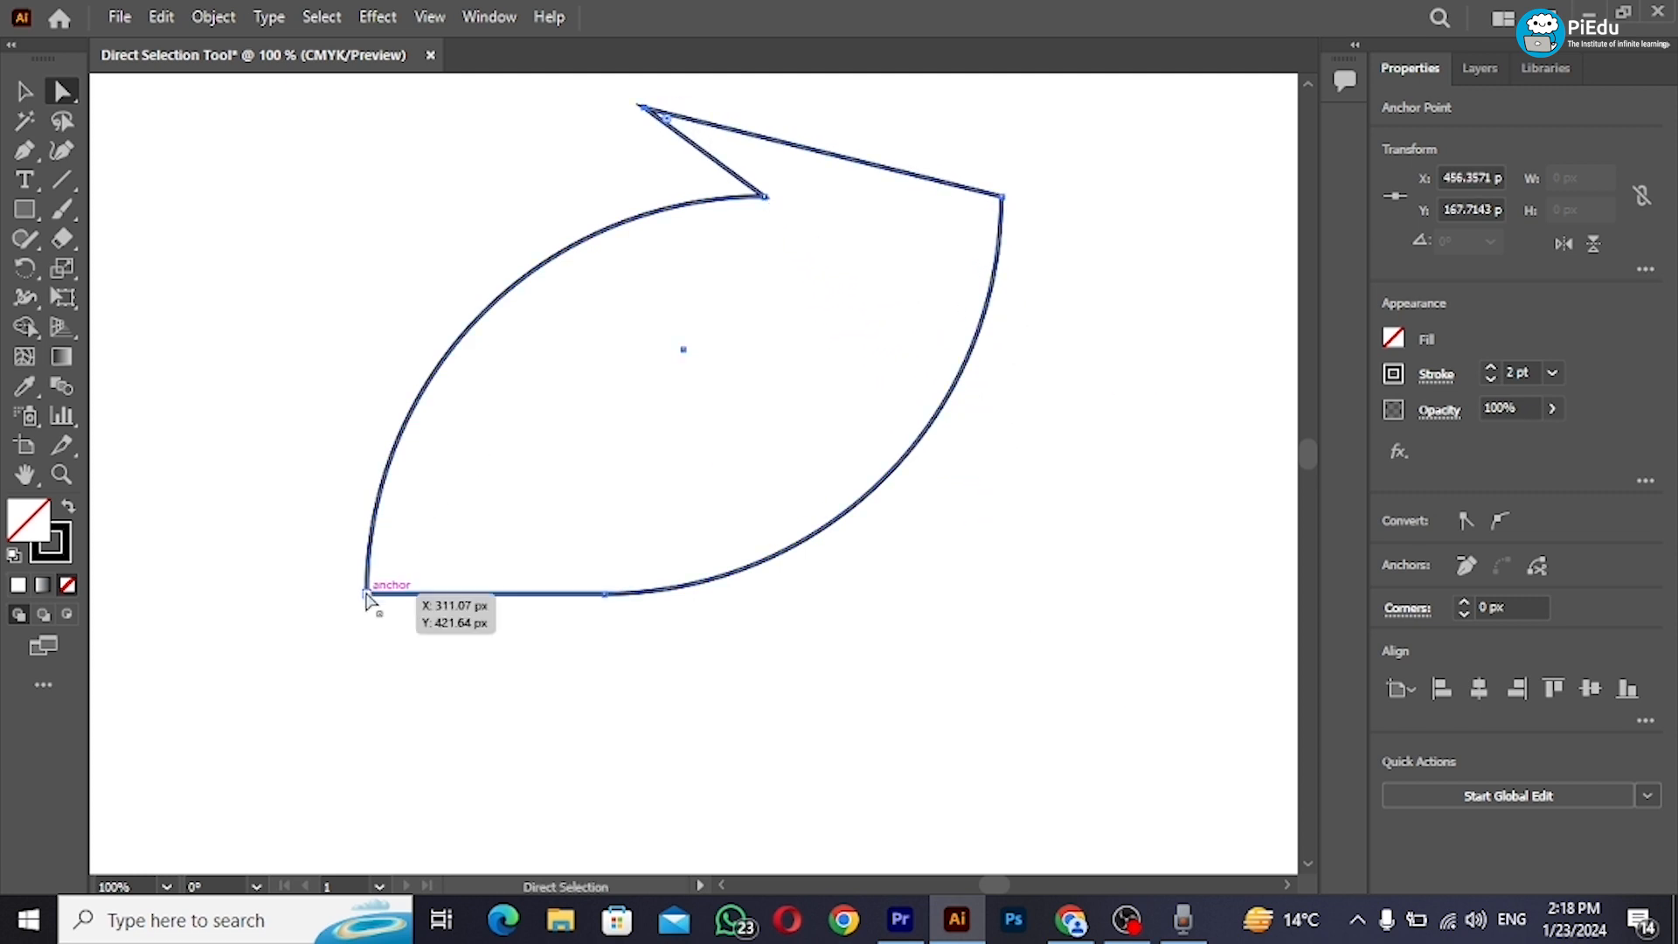
drag(367, 594, 622, 757)
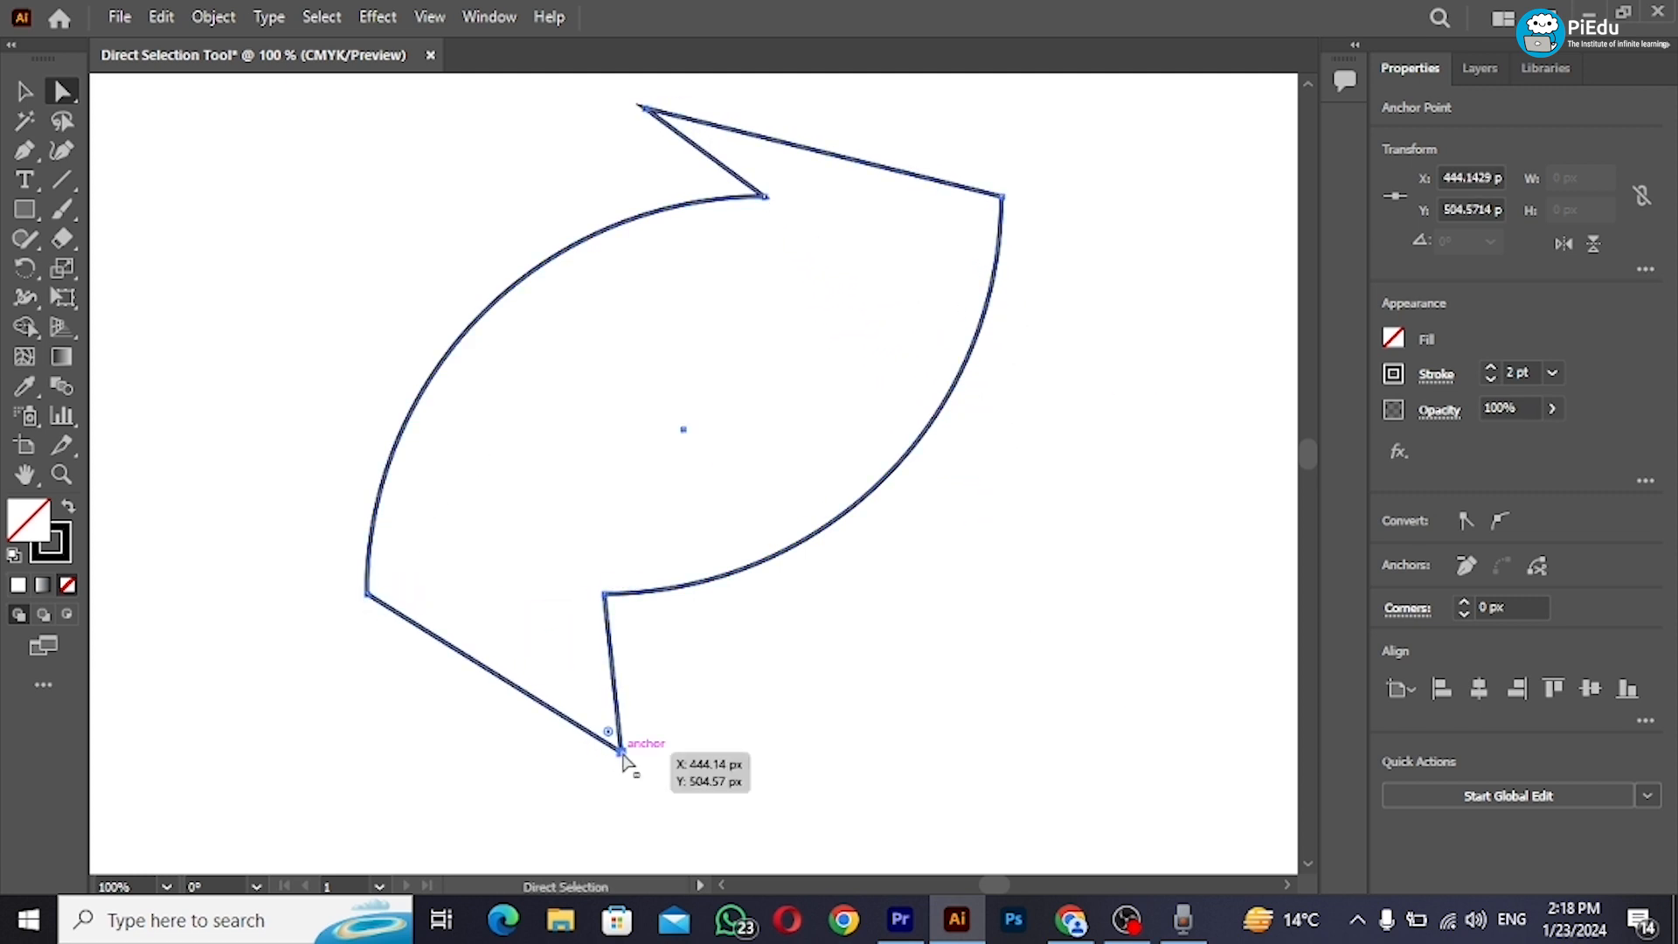
click(367, 595)
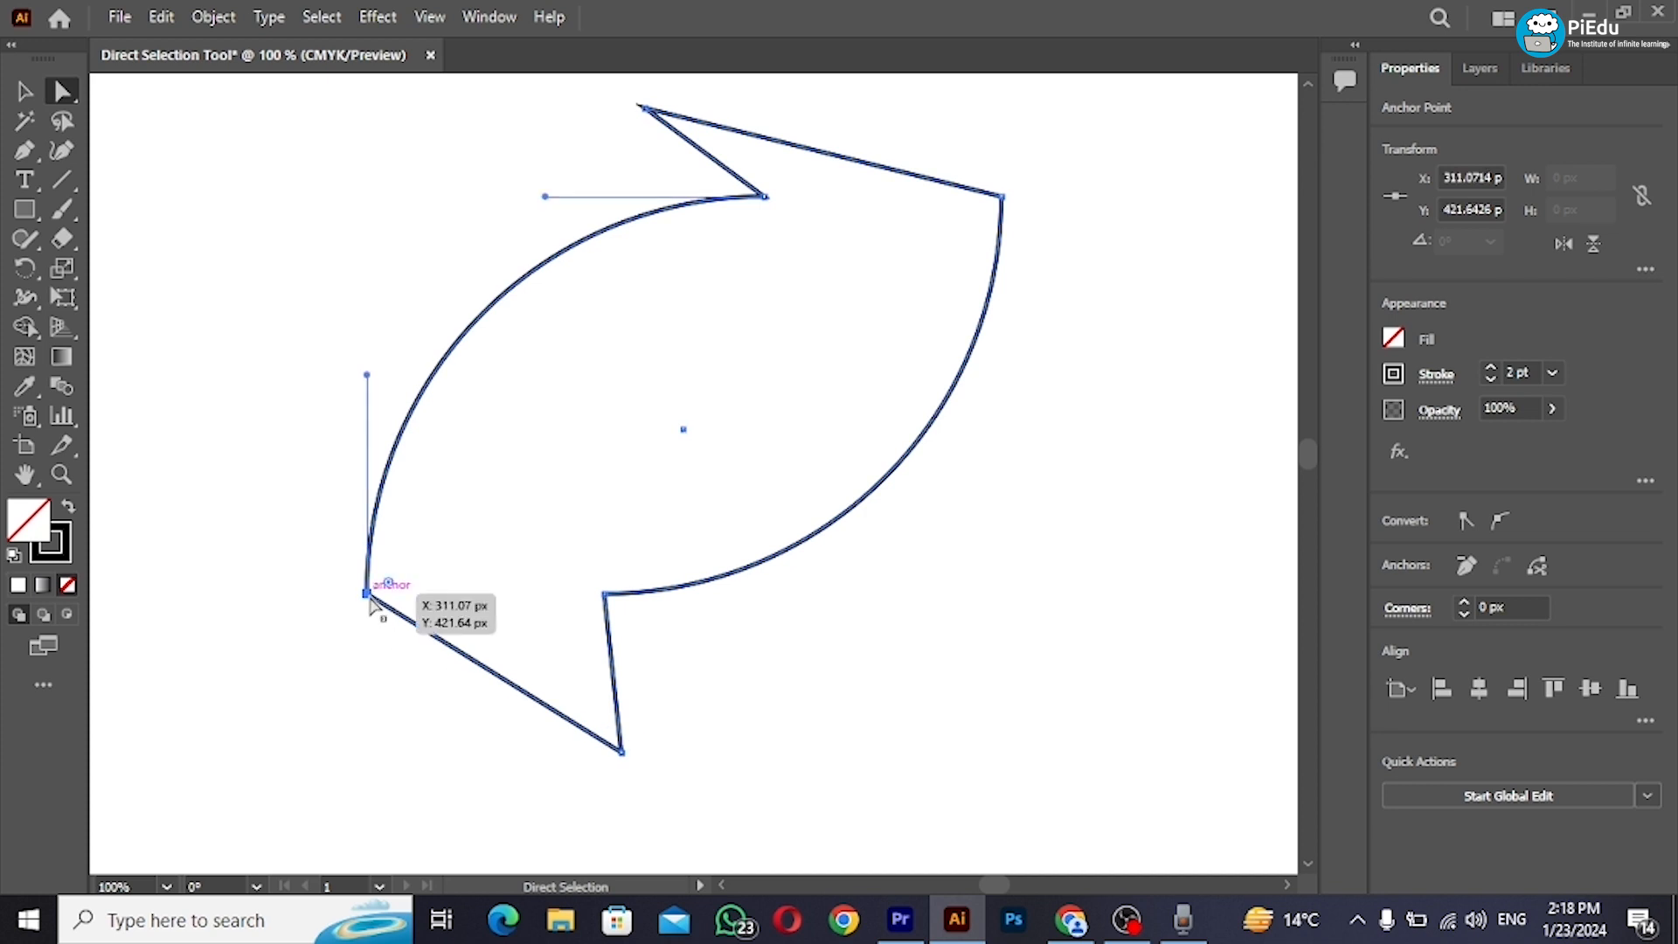
Step: Try rounding the leaf shape's lower spike, its adjacent inner corner and the upper-right corner with their corner widgets
click(621, 752)
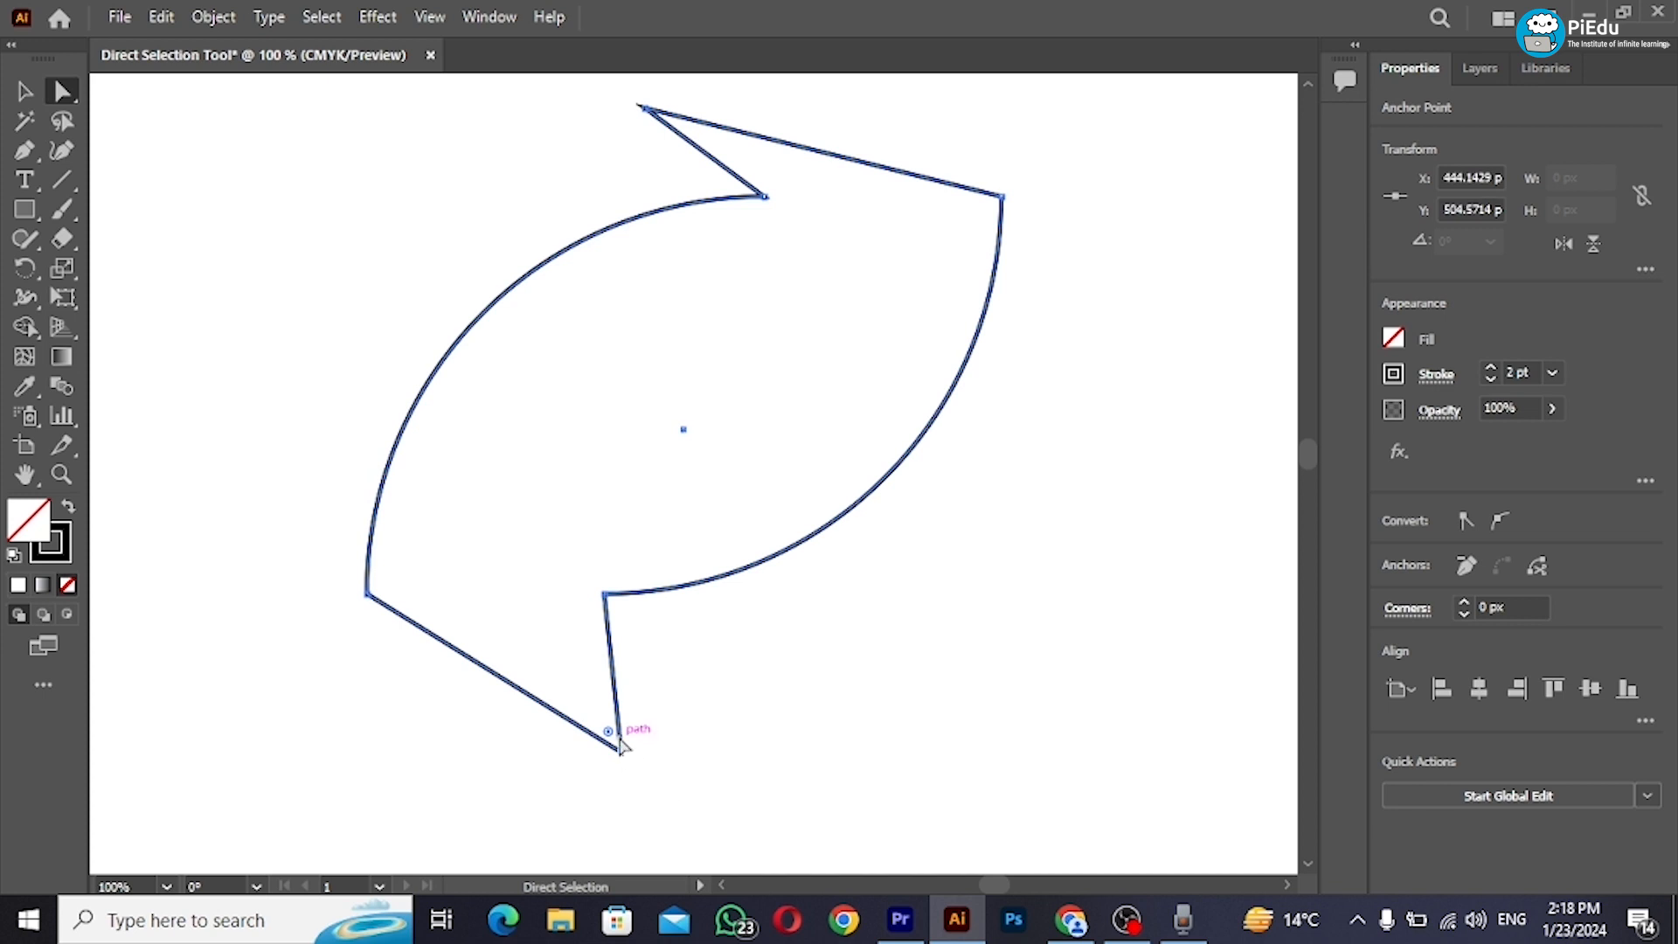
drag(608, 731, 675, 836)
click(669, 787)
click(622, 754)
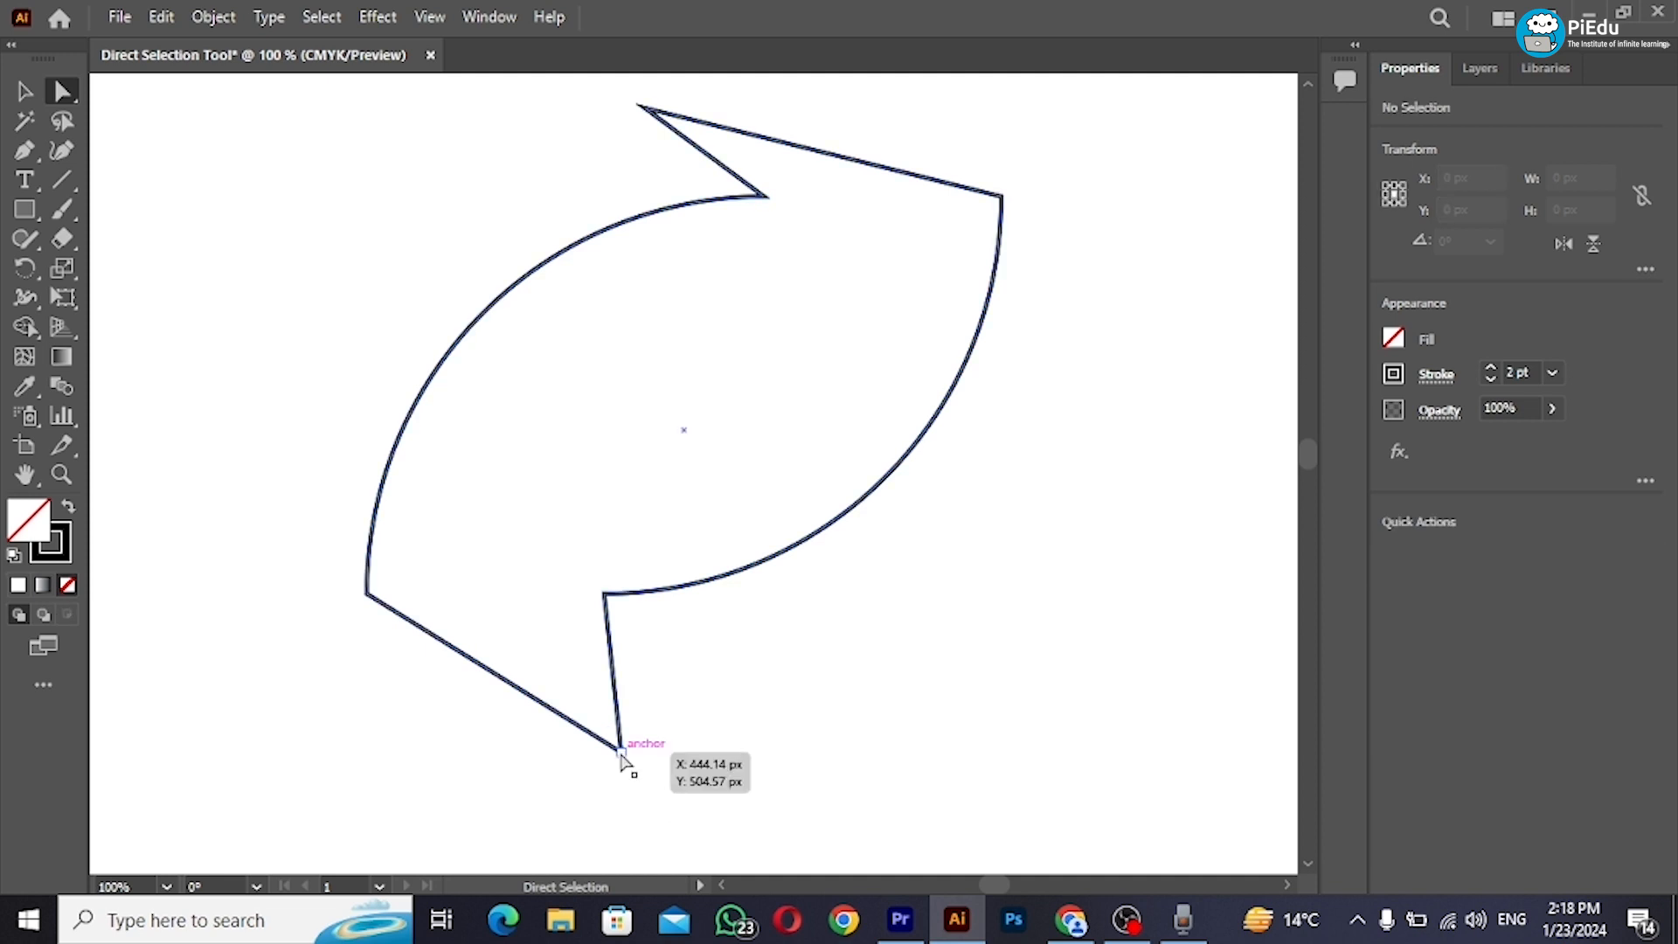
click(607, 596)
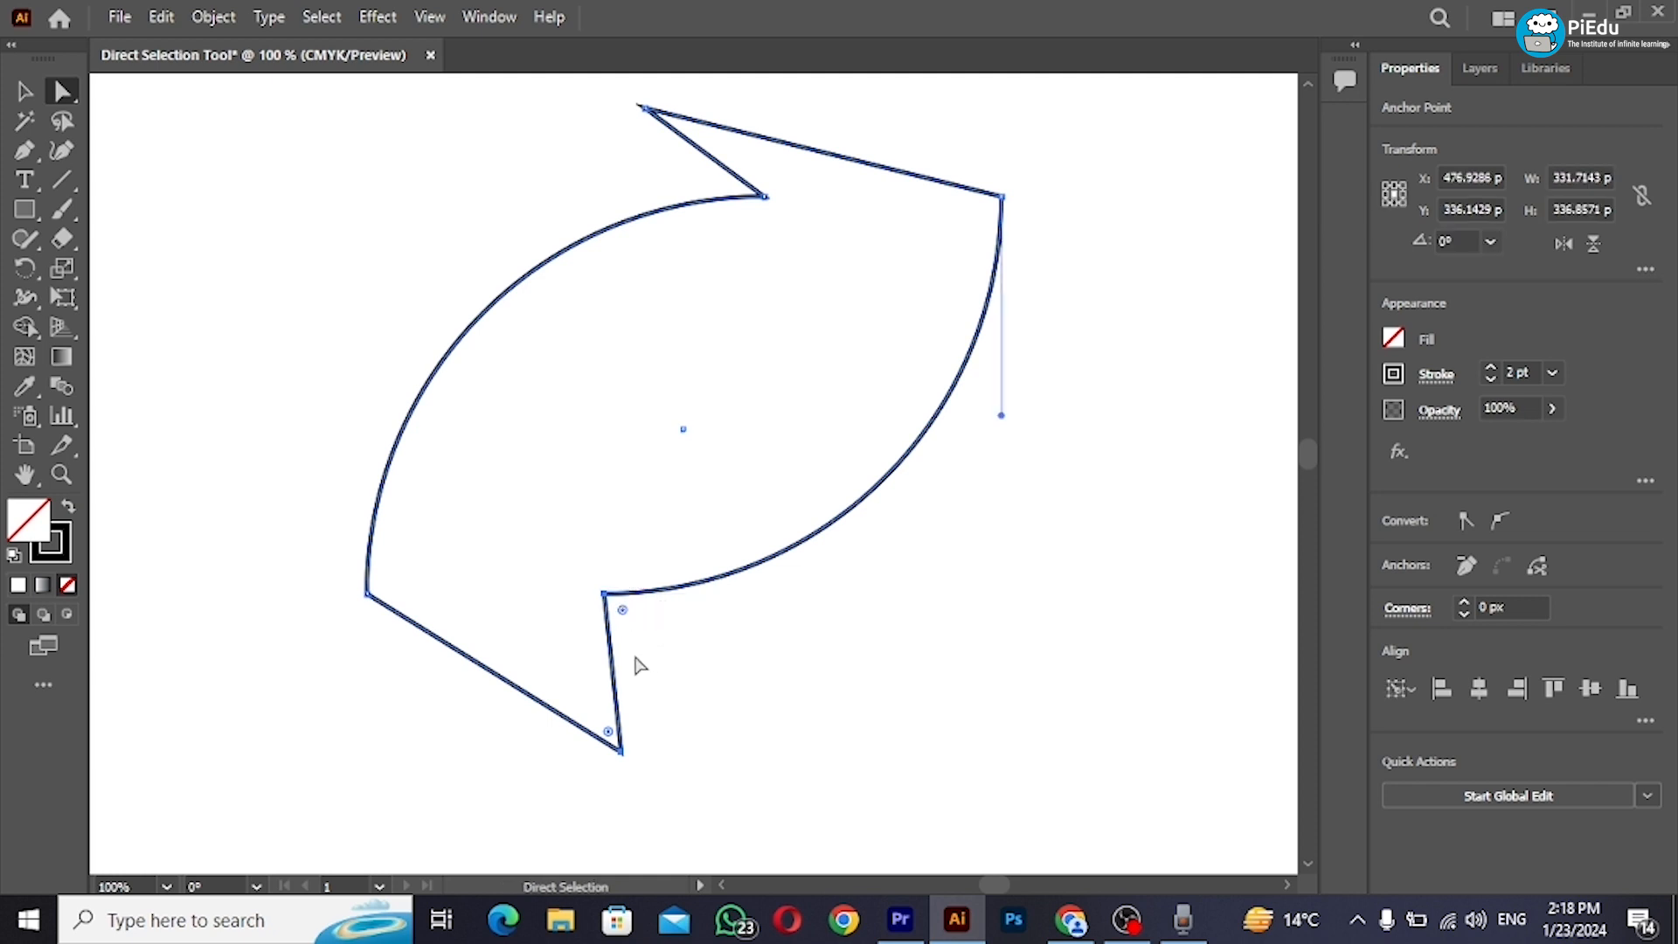
drag(623, 610, 577, 599)
click(965, 487)
drag(1022, 154, 603, 787)
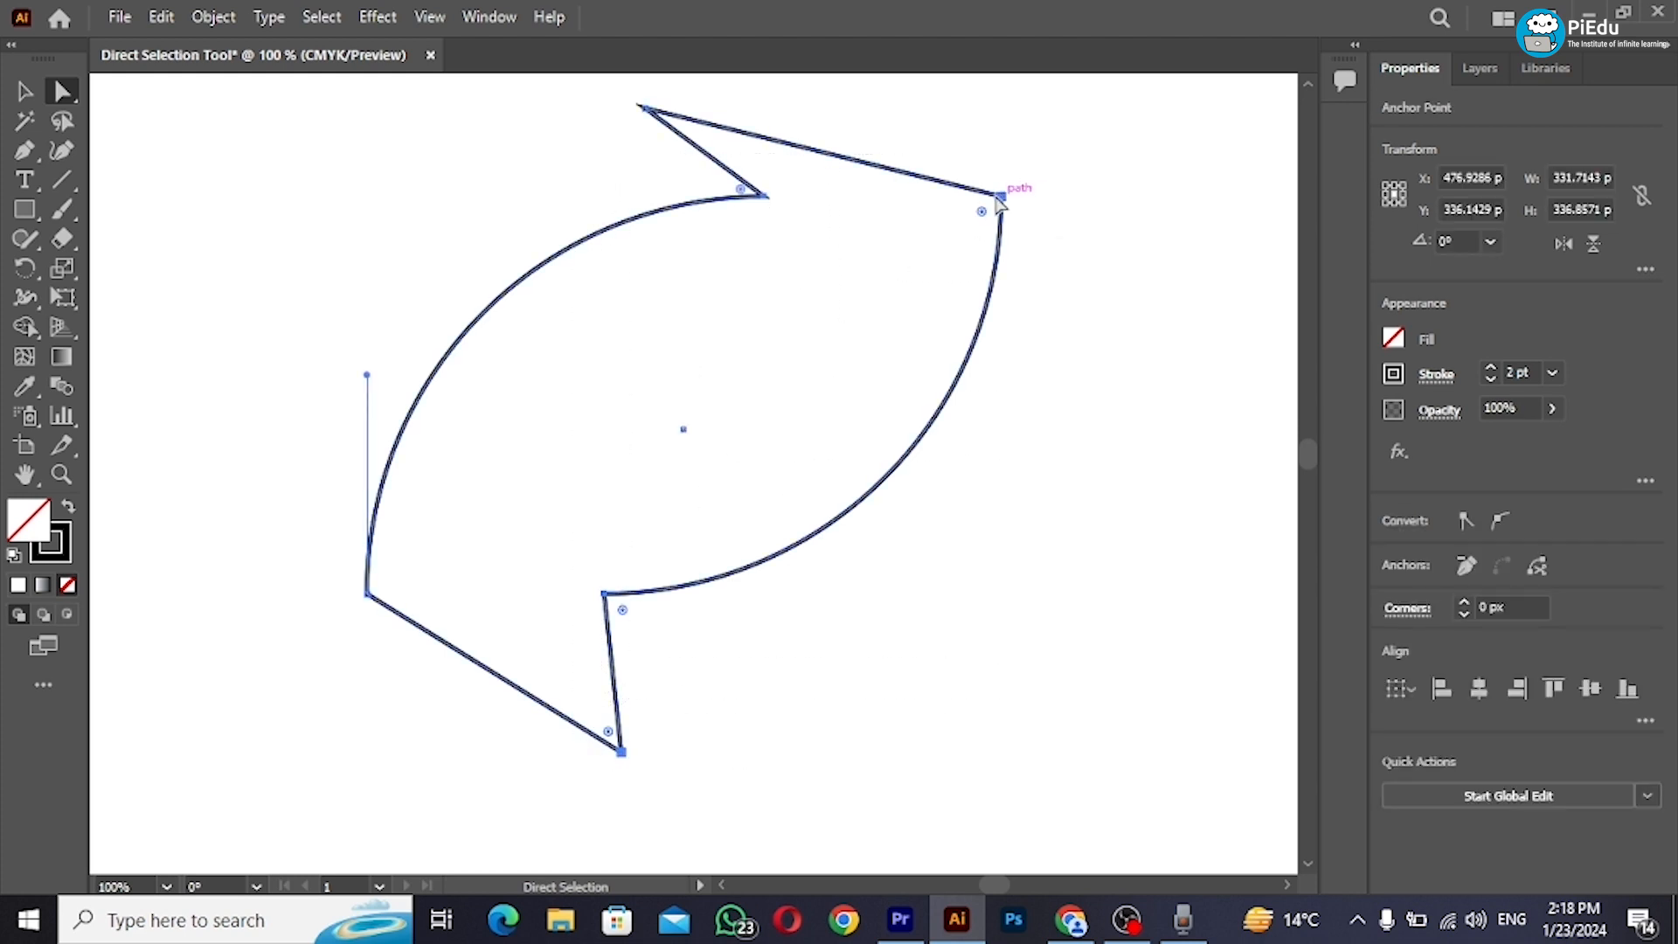
drag(984, 213, 1136, 223)
Step: Remove the leaf shape from the artboard and draw a new rectangle about 220 x 199 px in the upper-left area
key(v)
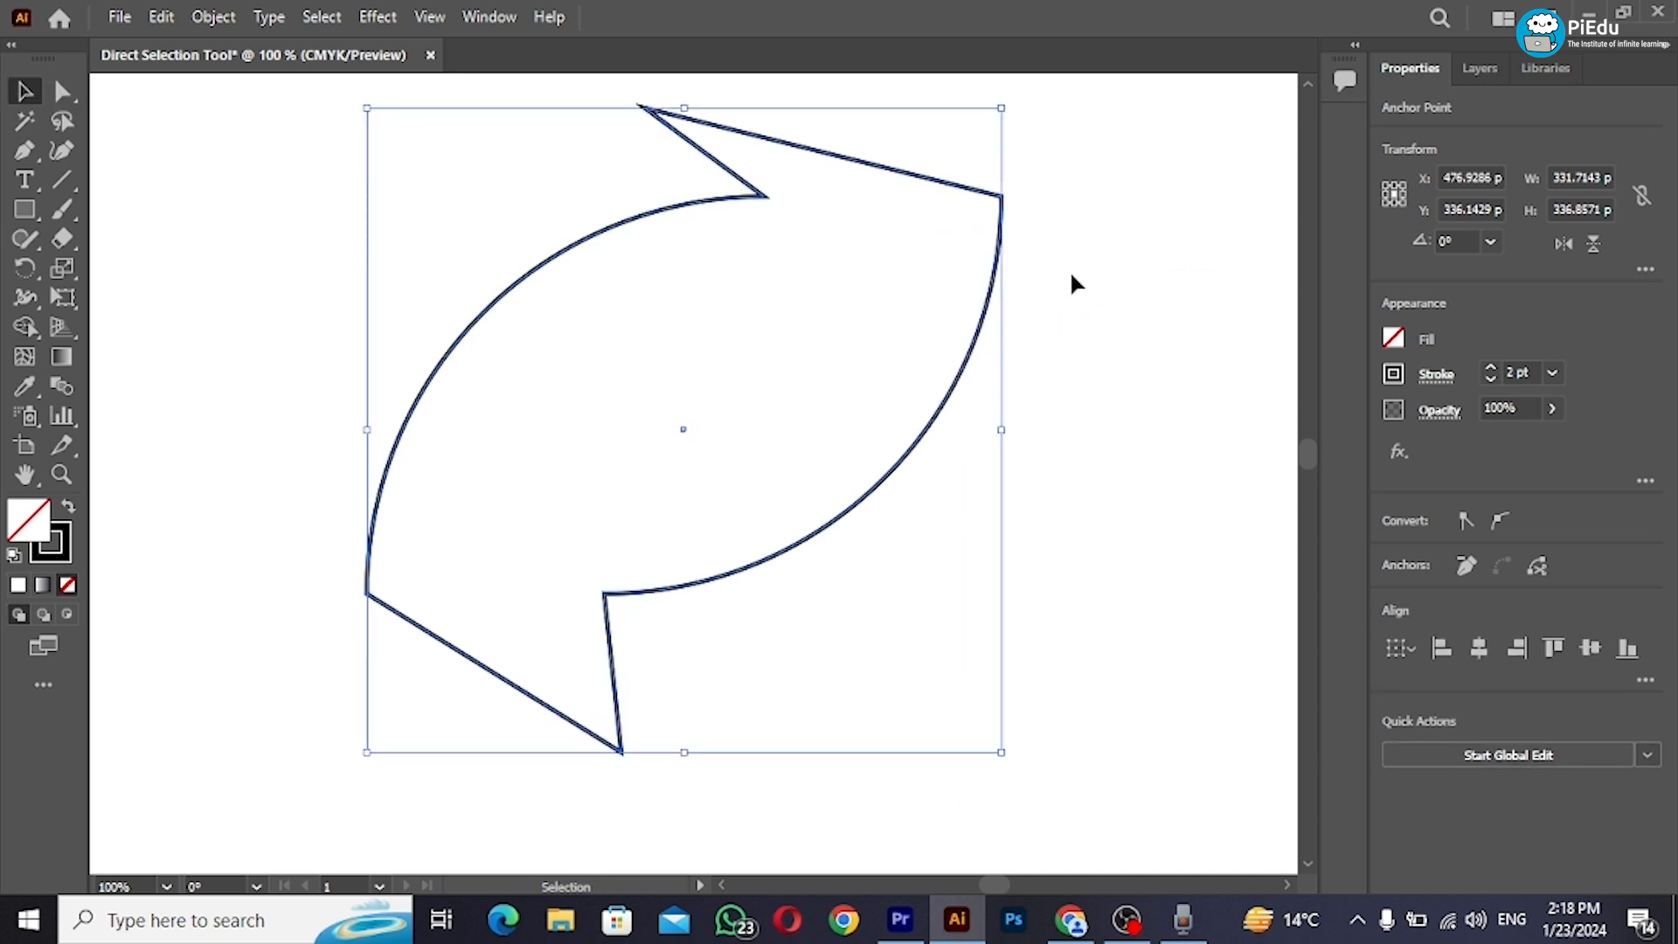
key(ctrl+z)
key(ctrl+z)
key(ctrl+z)
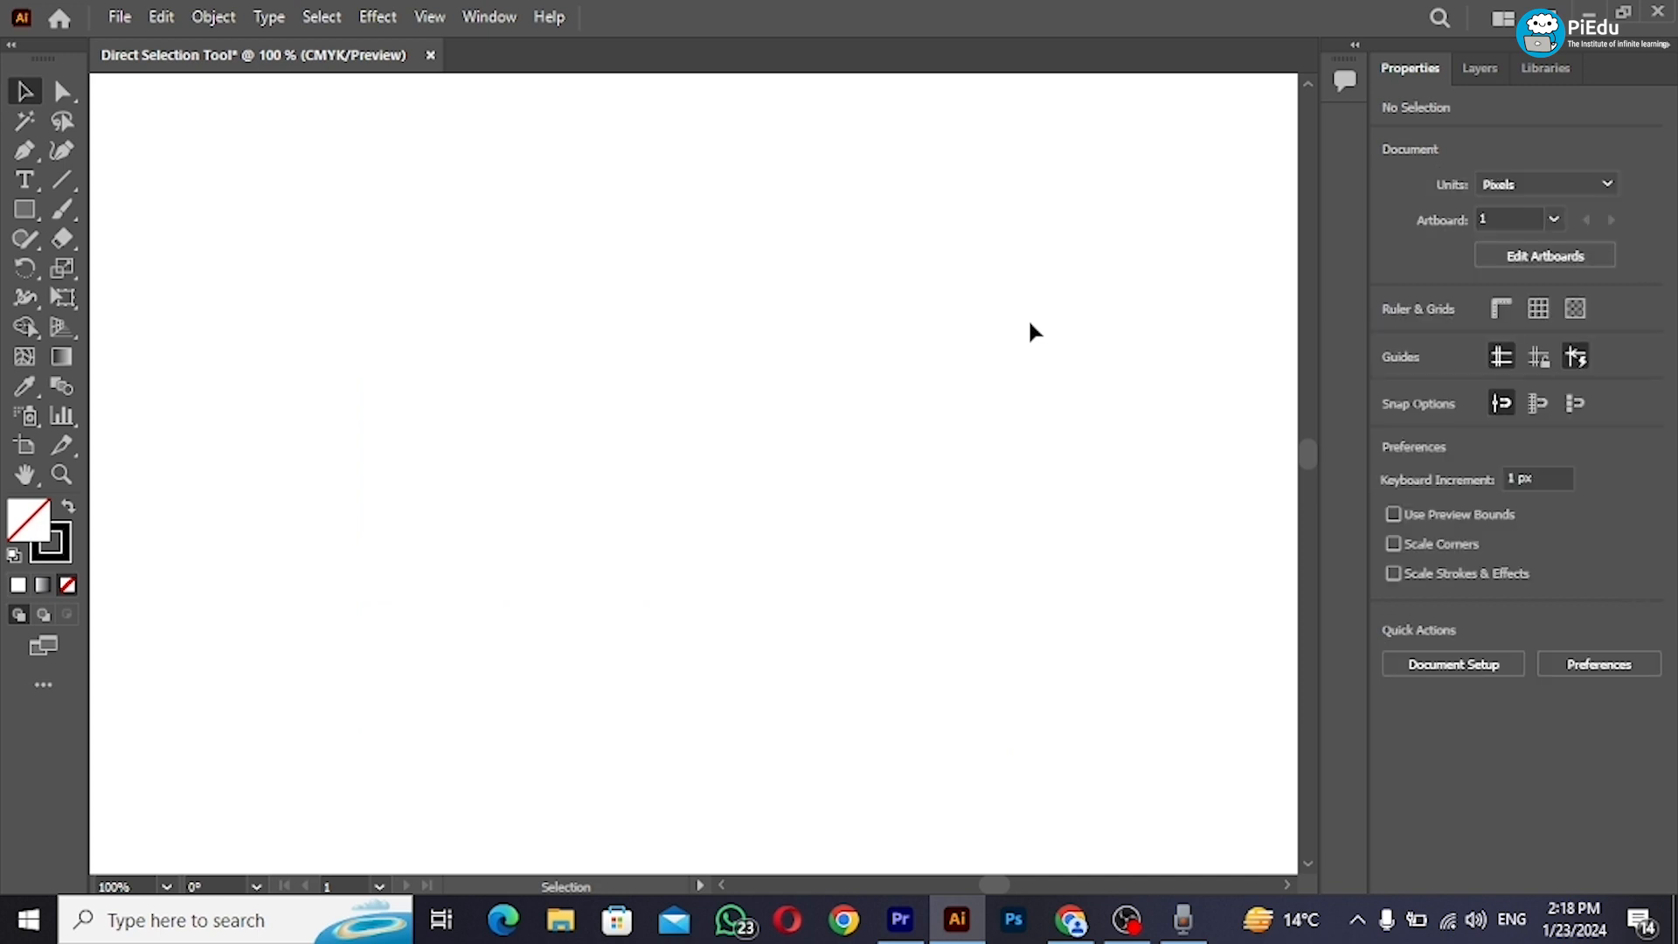
key(m)
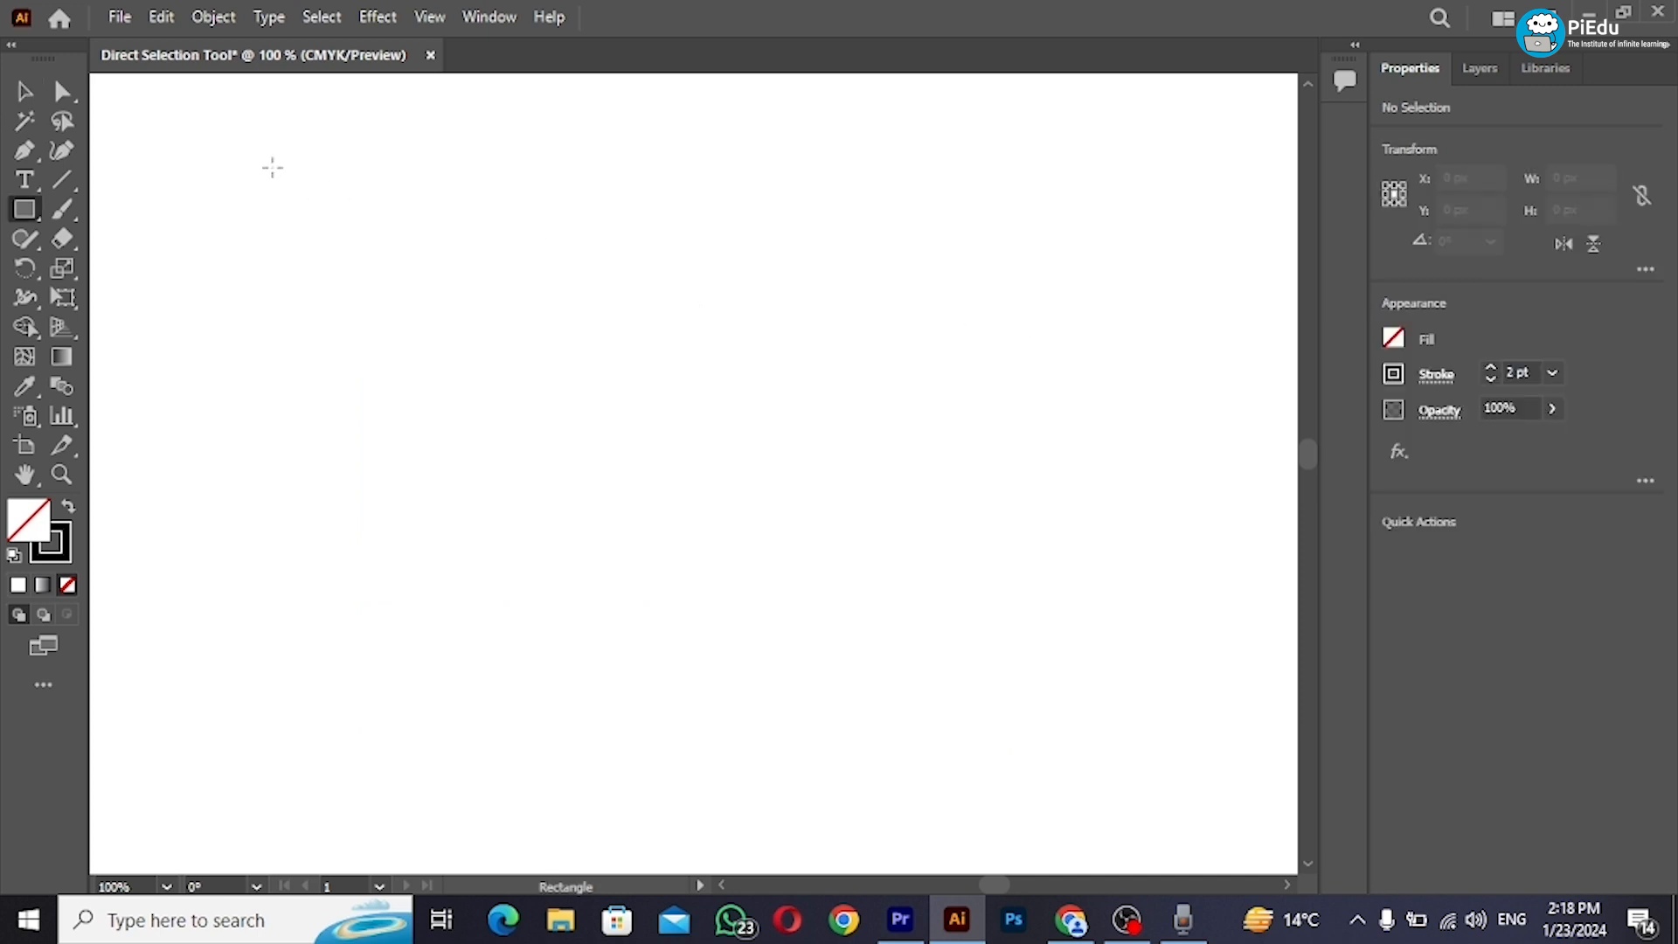
mouse_move(271, 166)
mouse_down()
mouse_move(495, 408)
mouse_move(704, 435)
mouse_move(694, 547)
mouse_up()
Step: Reshape the rectangle into a kite-like quadrilateral by moving its corner anchors individually with Direct Selection, placing the top one at about X 494, Y 227 px
click(62, 91)
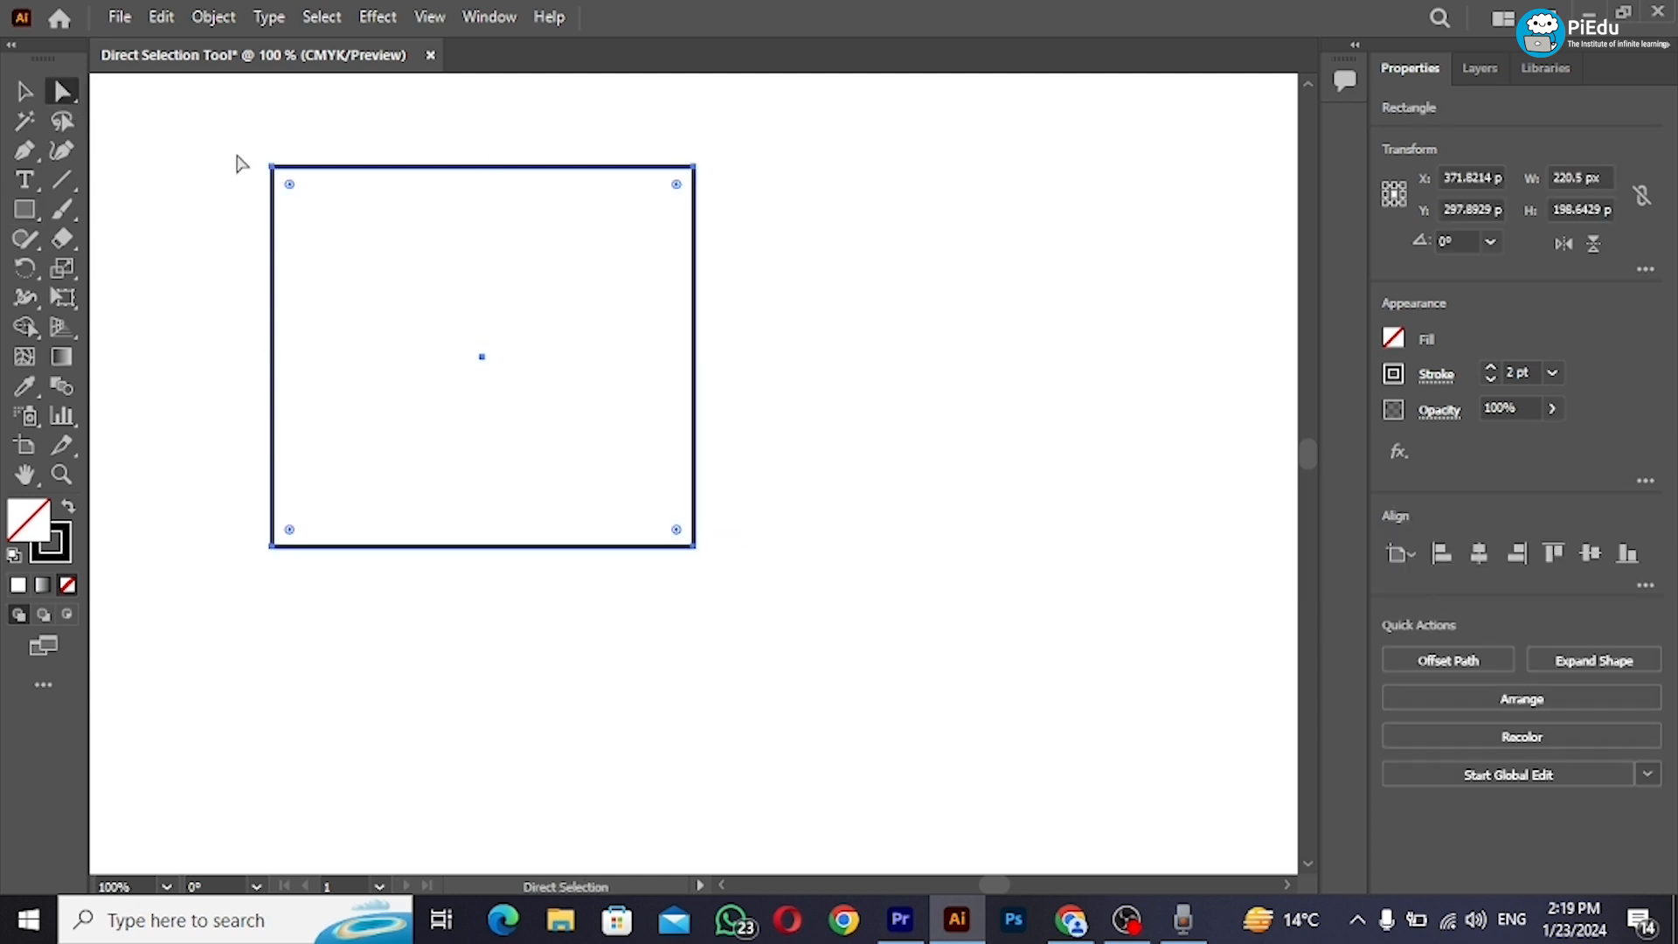
drag(271, 167, 508, 368)
click(337, 230)
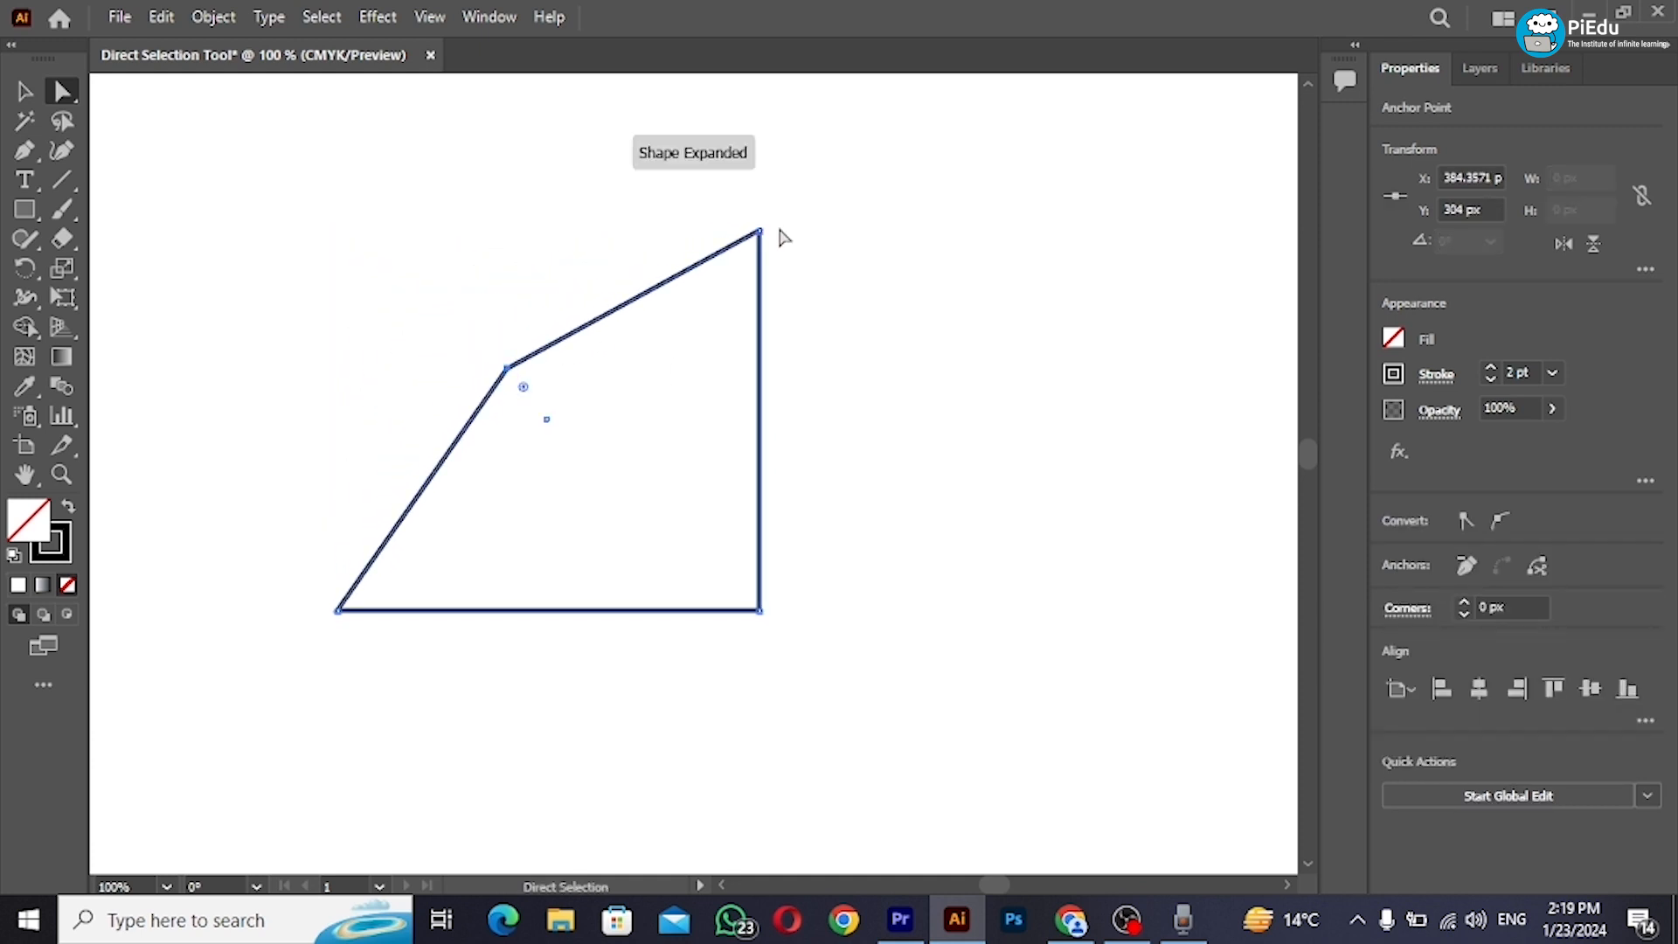
drag(761, 611, 912, 382)
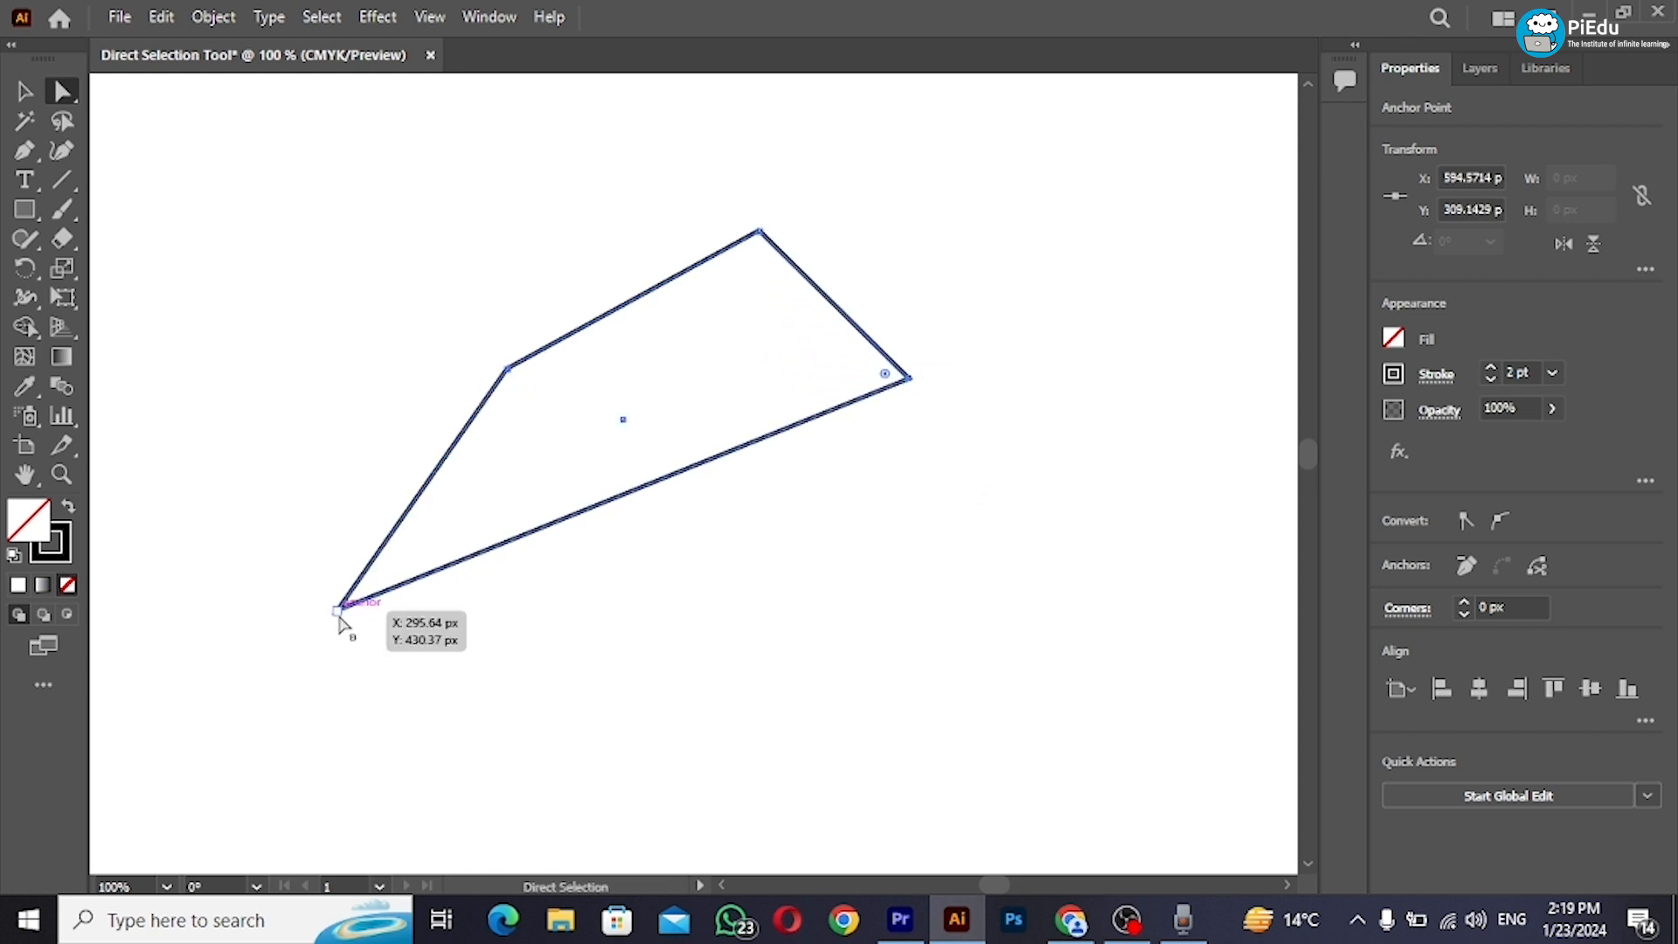
drag(338, 612, 624, 745)
drag(760, 233, 718, 229)
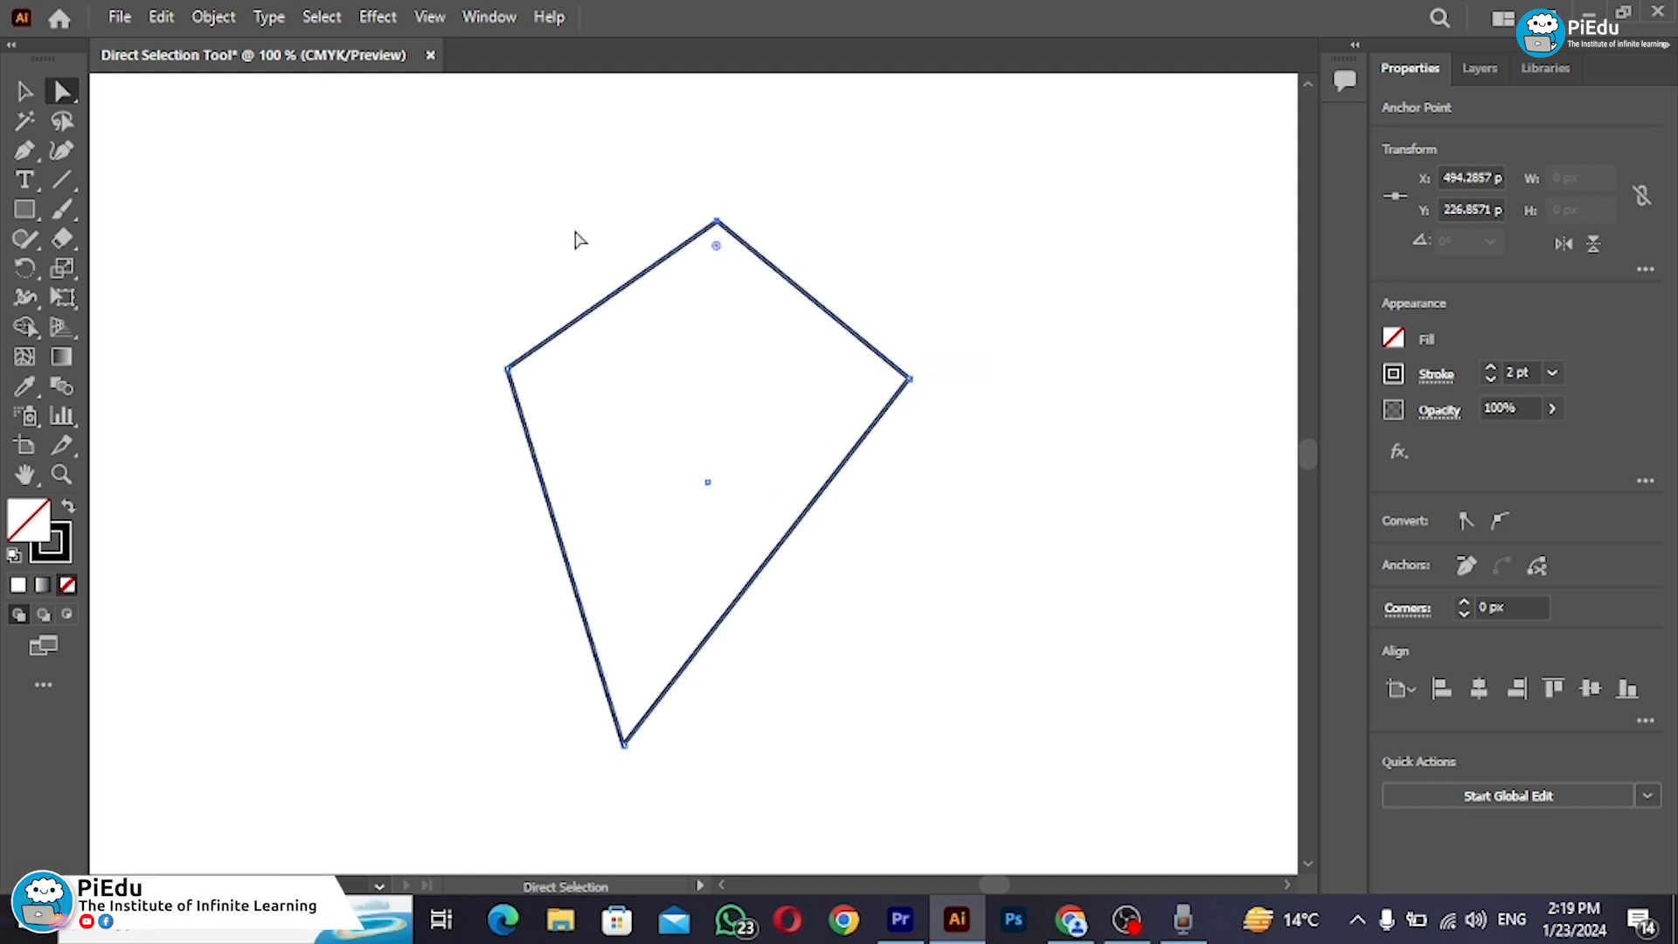
drag(675, 167, 1011, 416)
Step: Undo the corner anchor moves and restore the plain, unmodified rectangle on the artboard
key(ctrl+z)
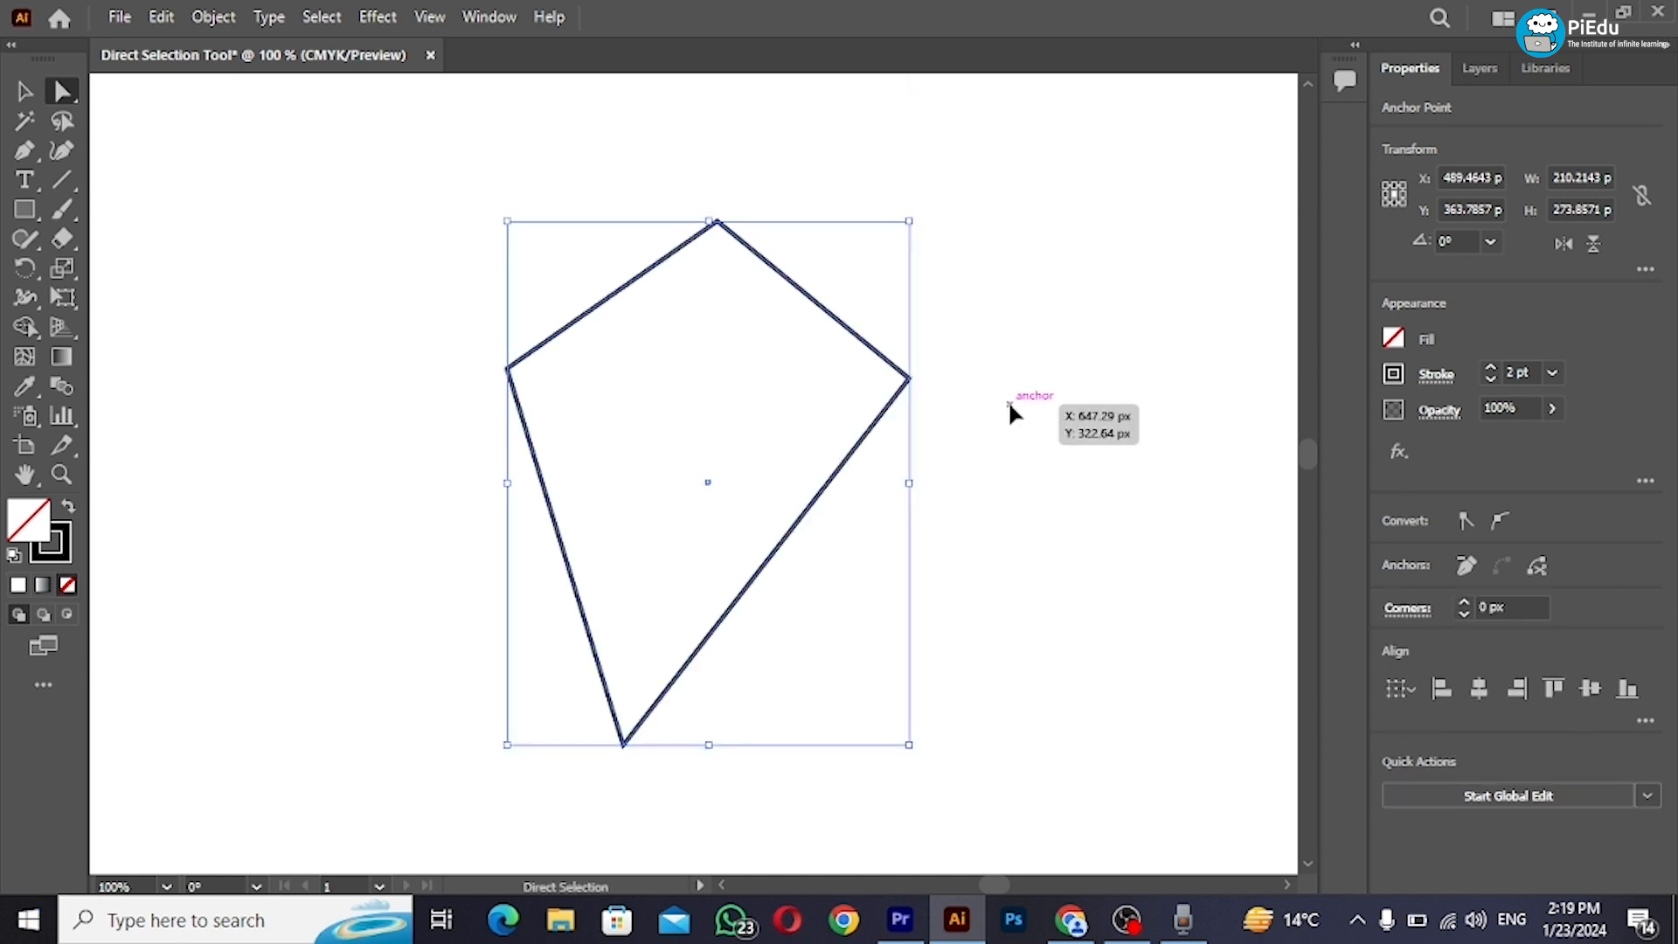
key(ctrl+z)
key(ctrl+z)
key(ctrl+z)
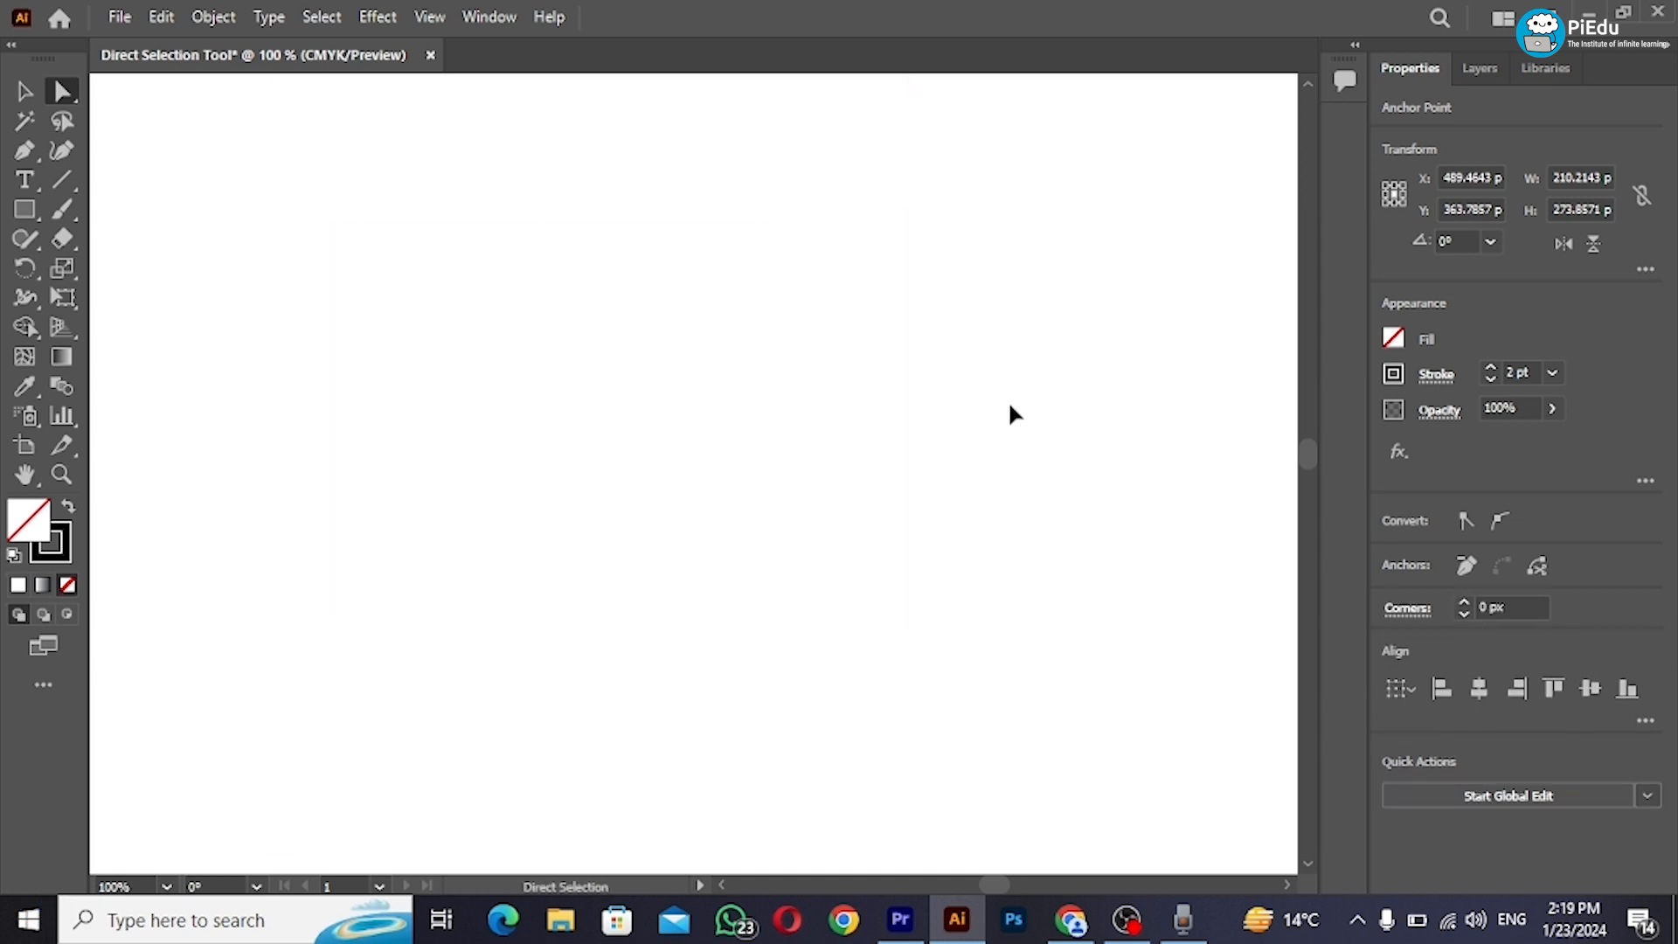
key(ctrl+shift+z)
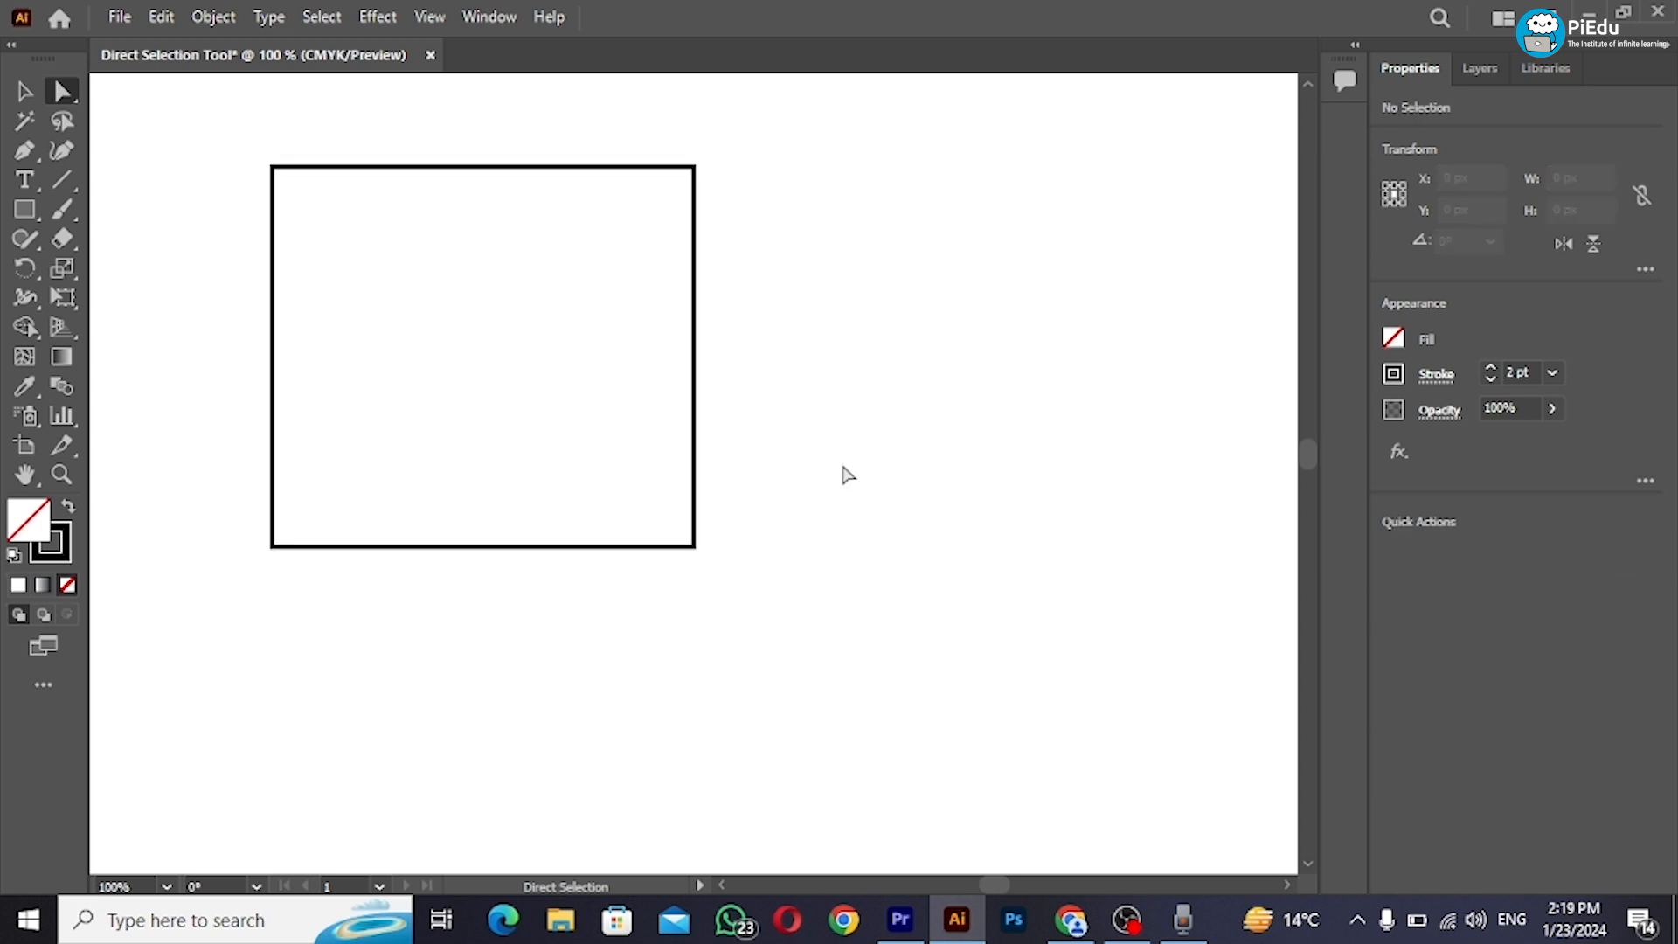
Step: Reshape the rectangle into a thin L by moving its upper-right corner anchor to about X 276, Y 381 px, and shift the shape up and left
click(694, 168)
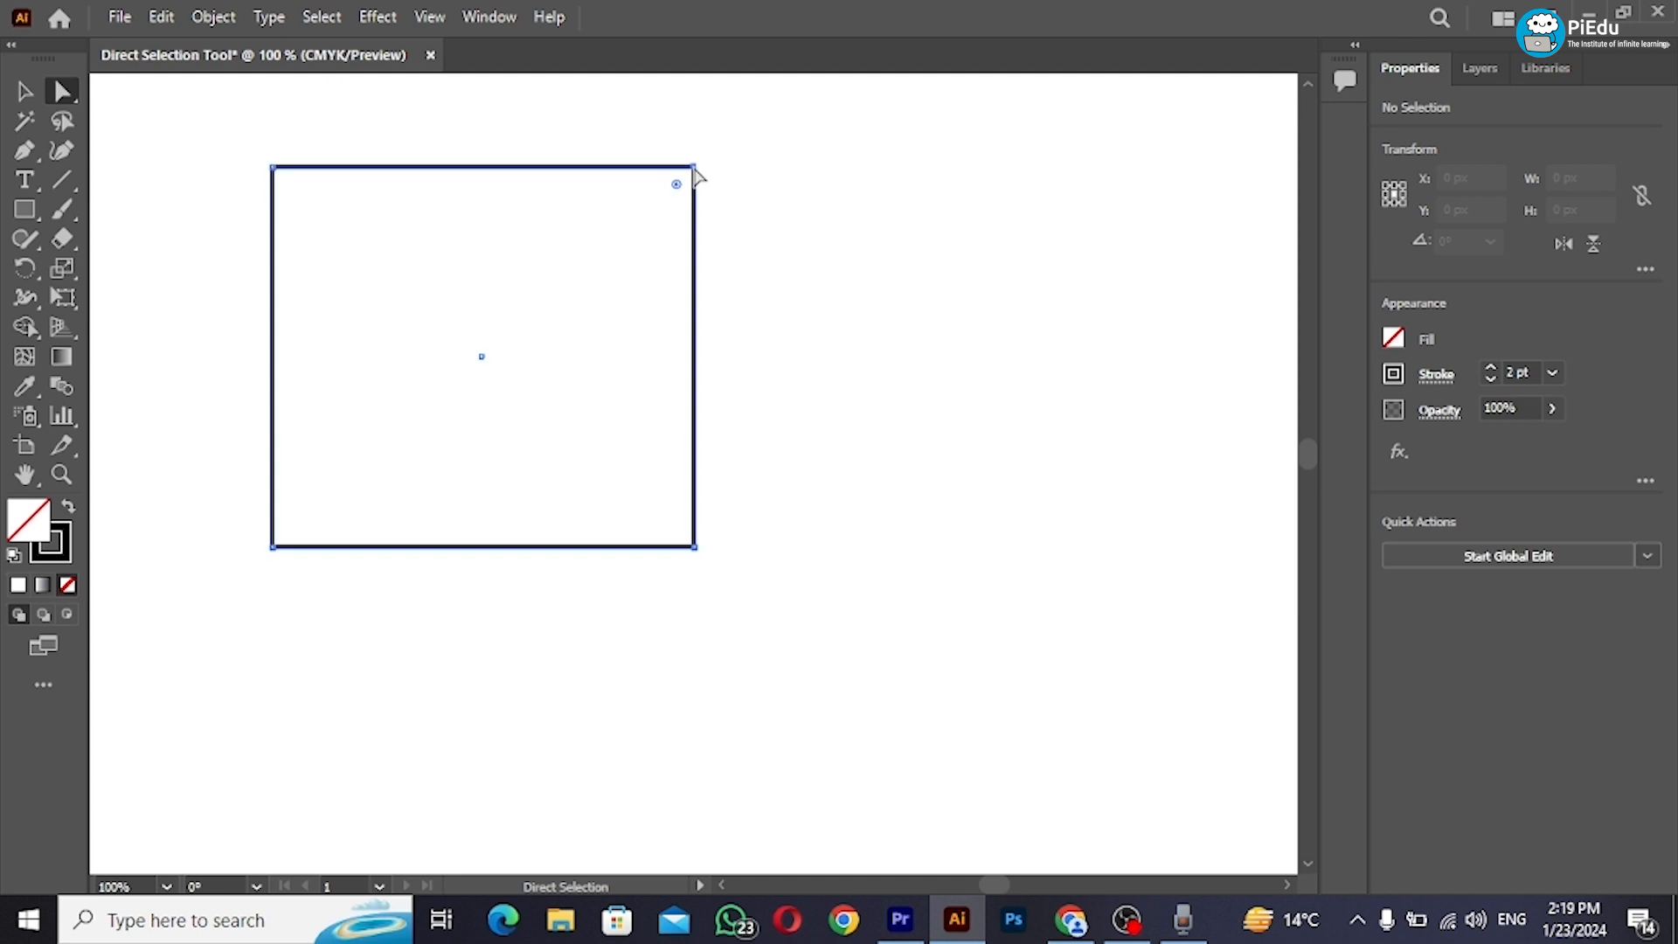
drag(696, 169, 281, 548)
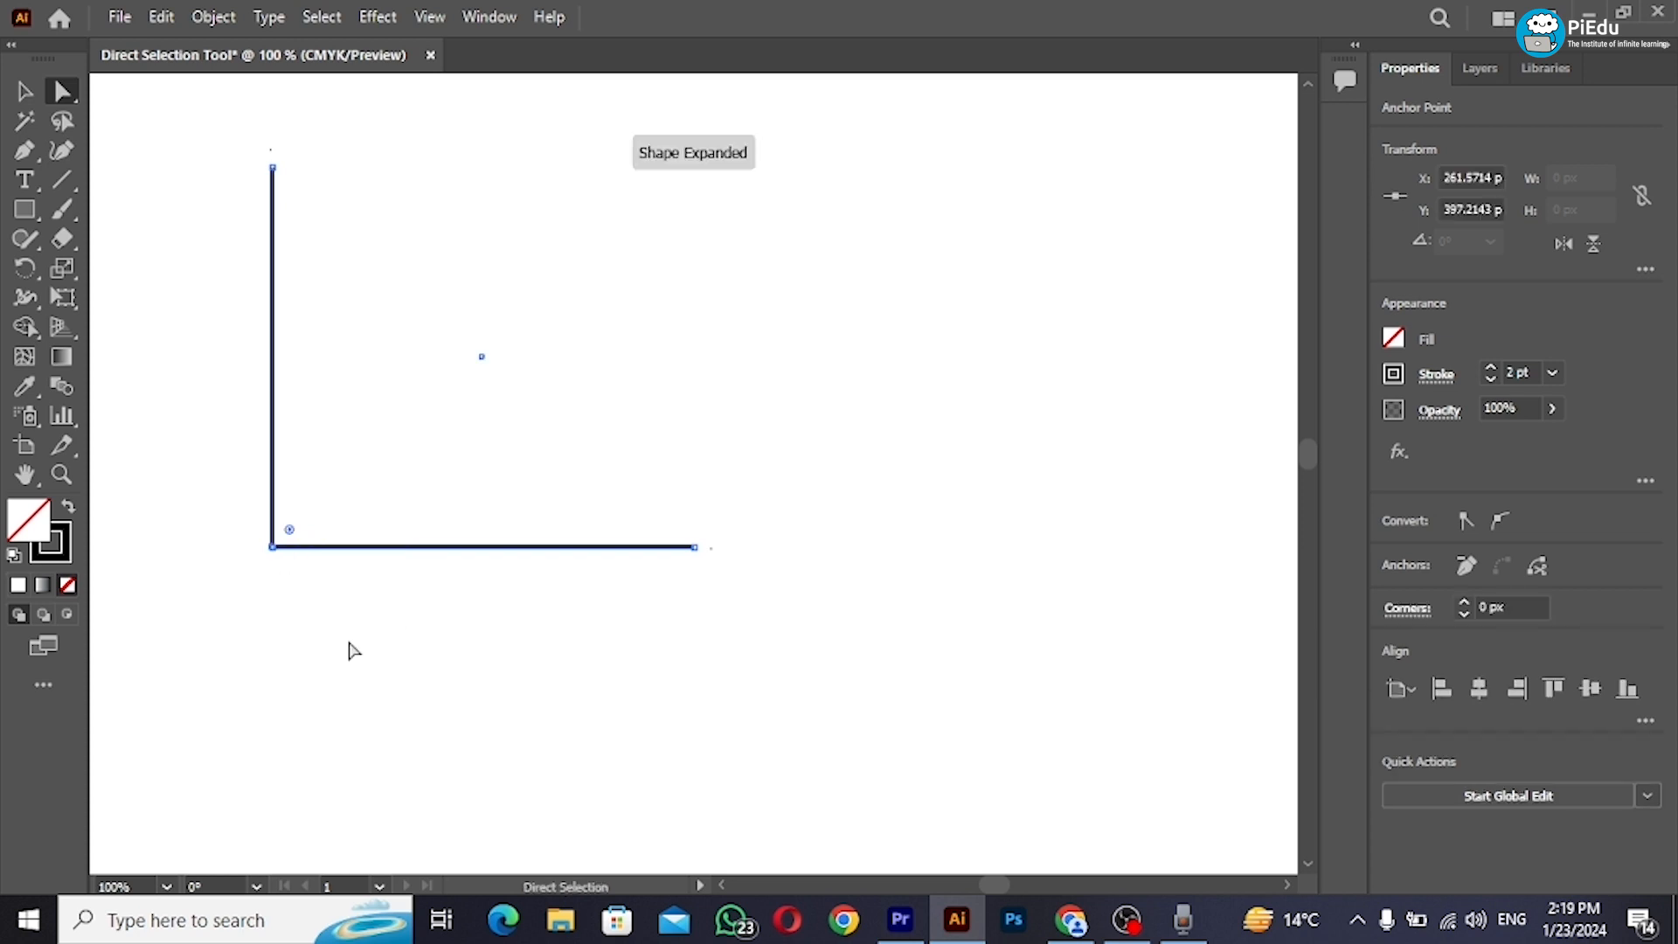
drag(272, 548, 326, 518)
click(452, 631)
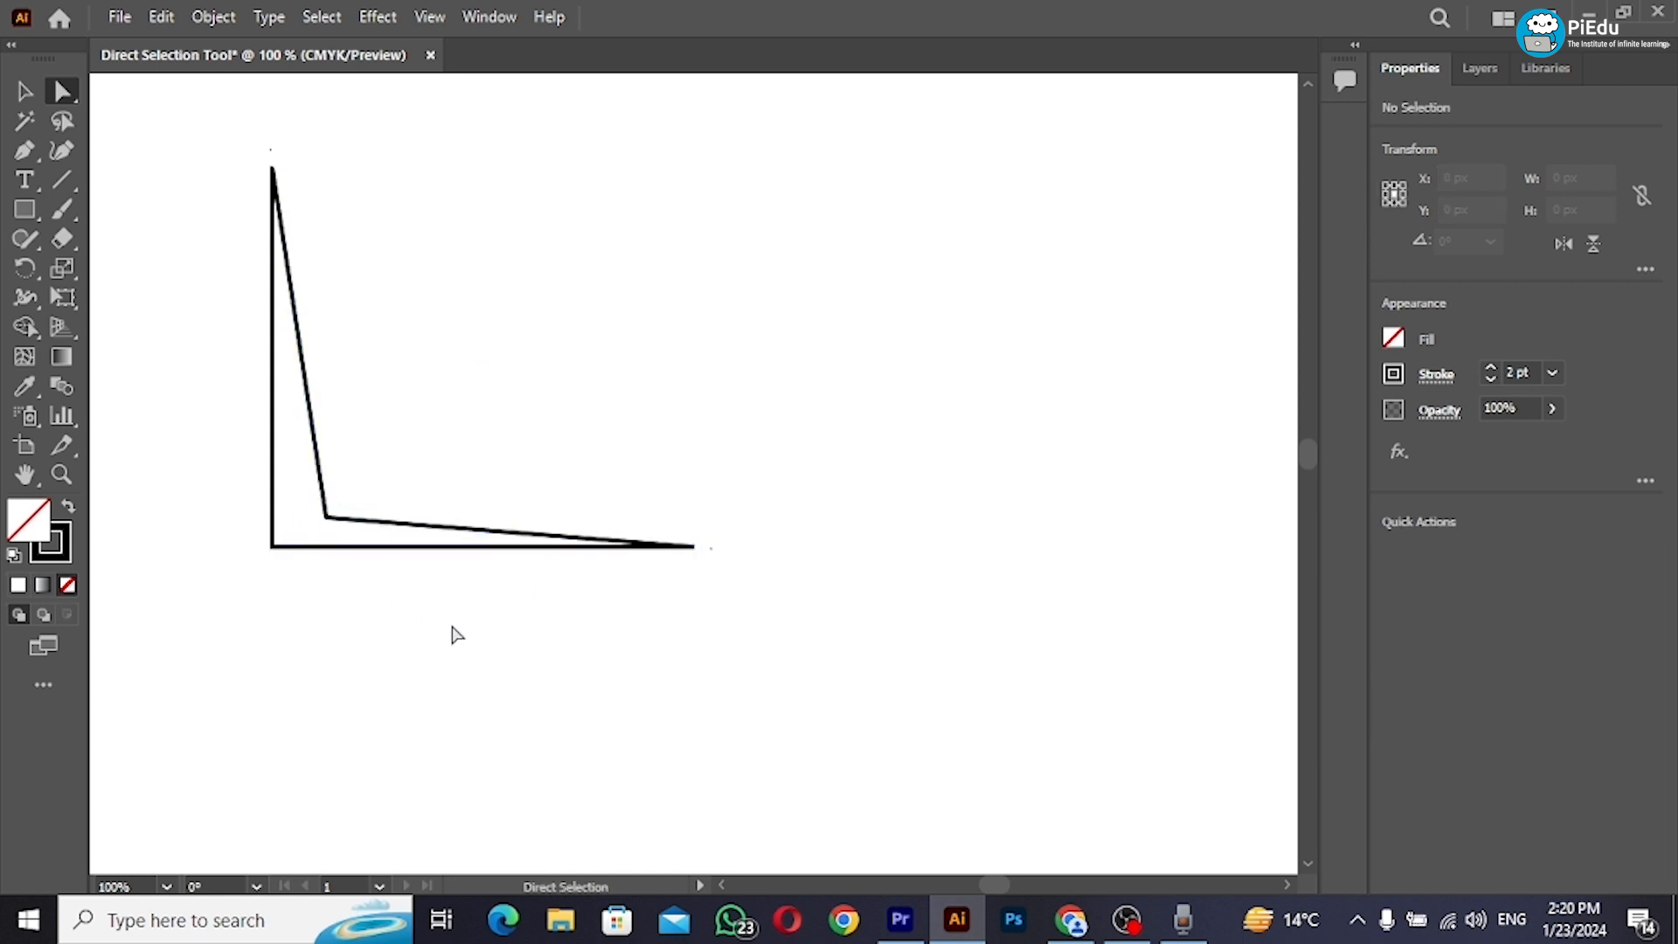
drag(326, 518, 299, 517)
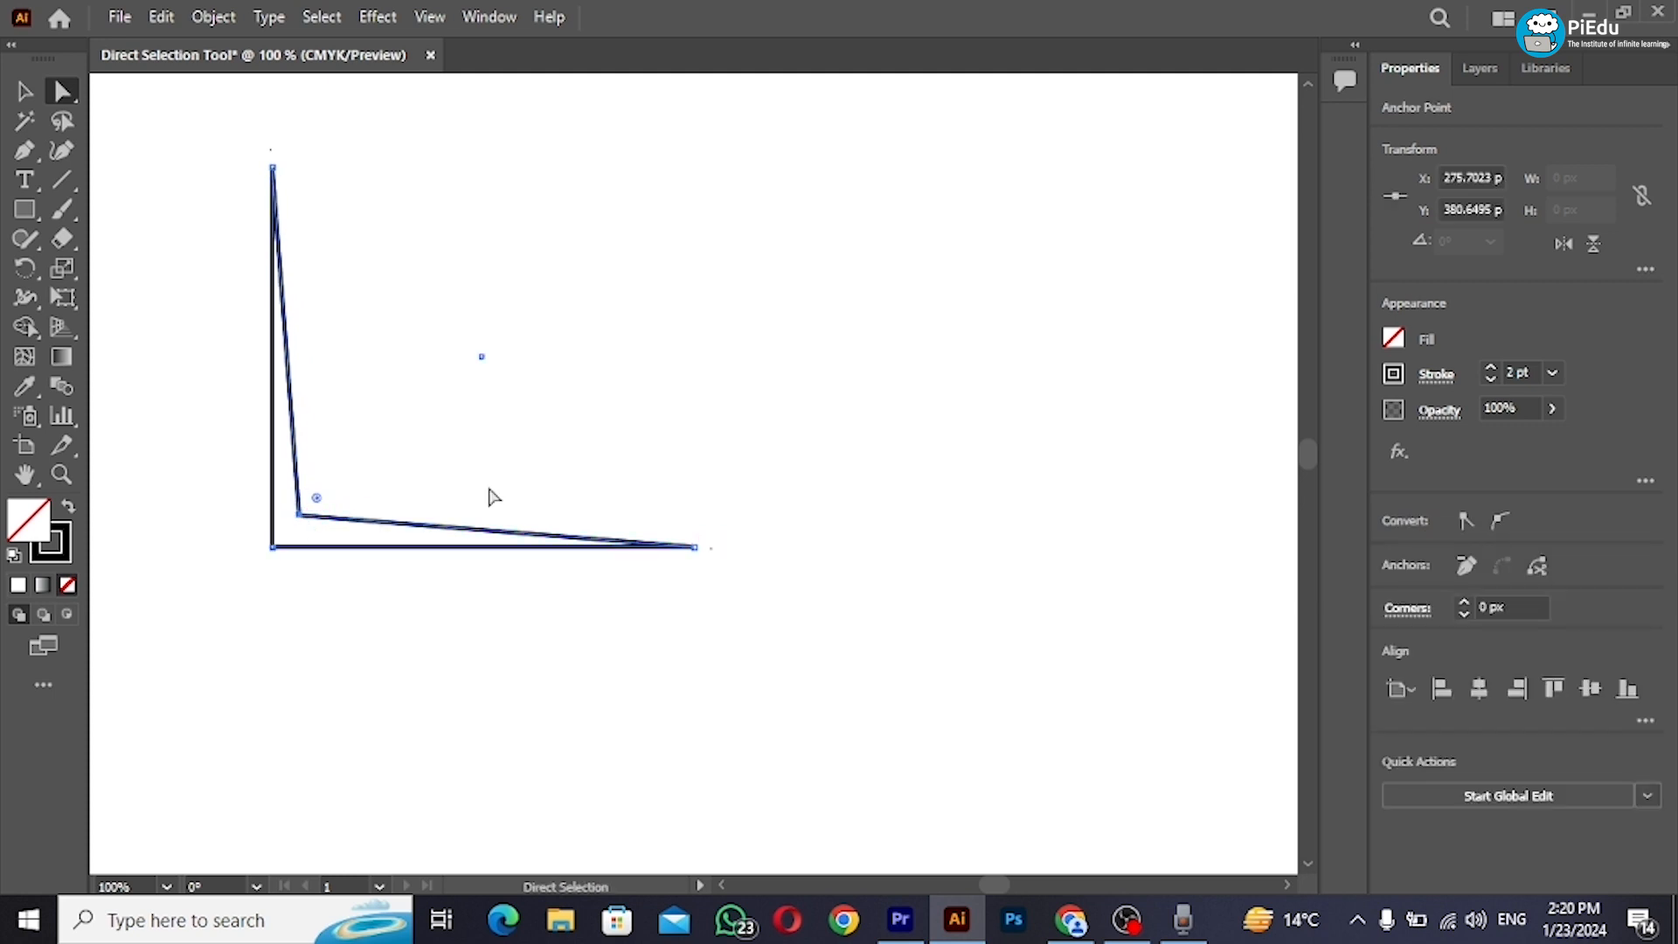
key(v)
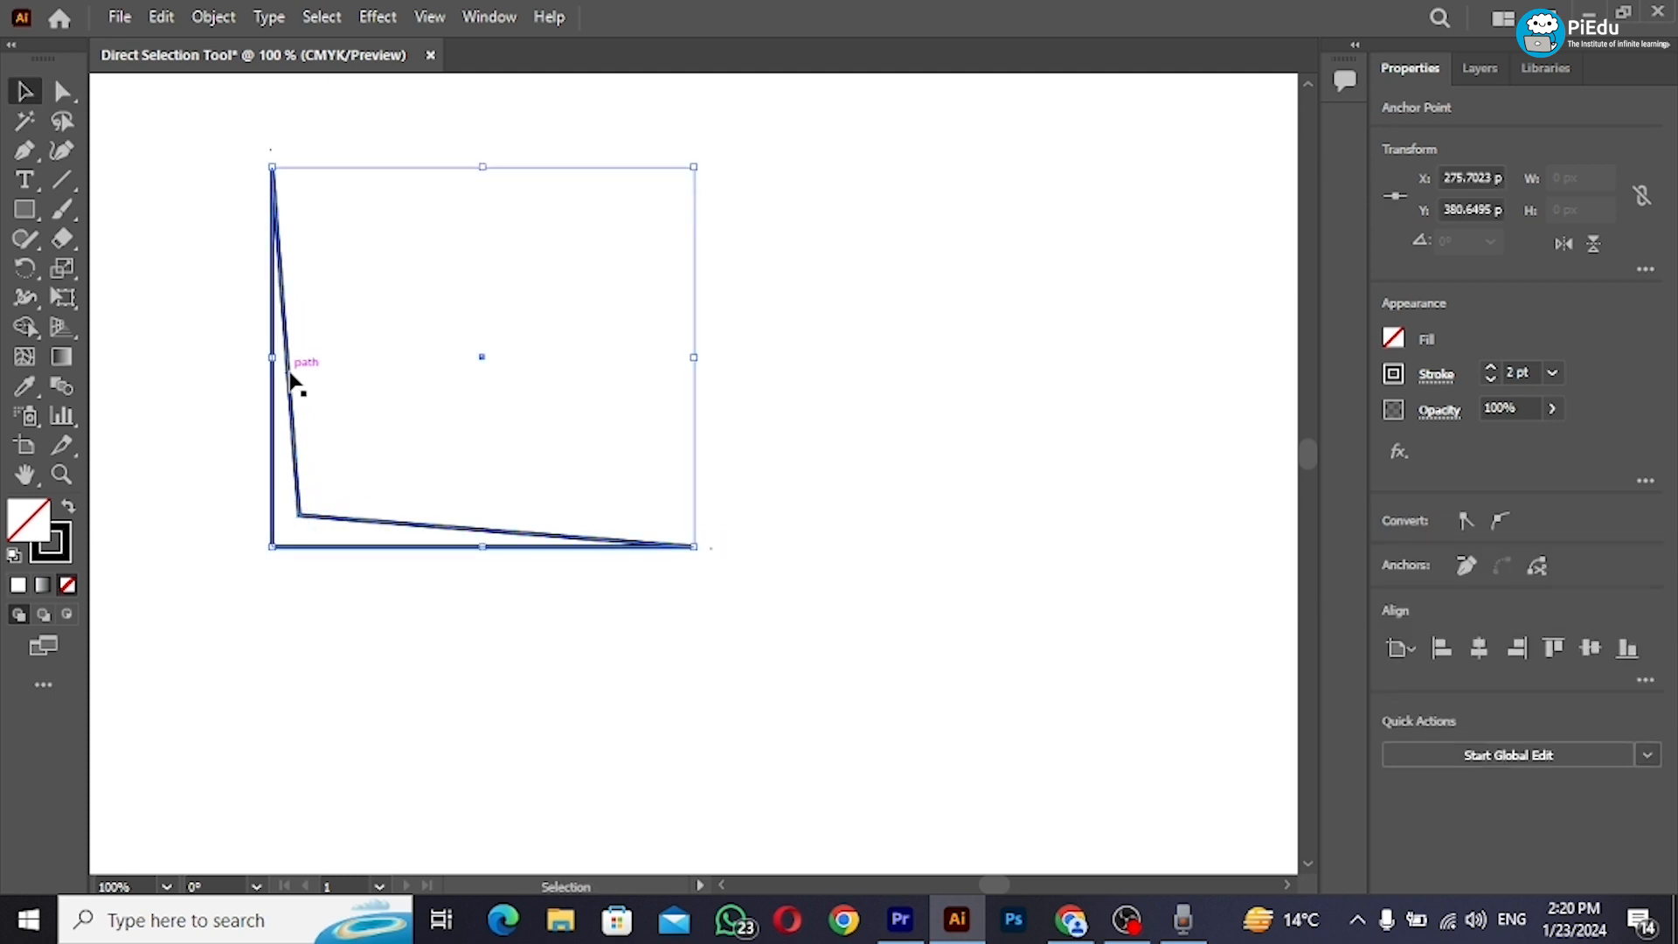
drag(285, 376, 205, 313)
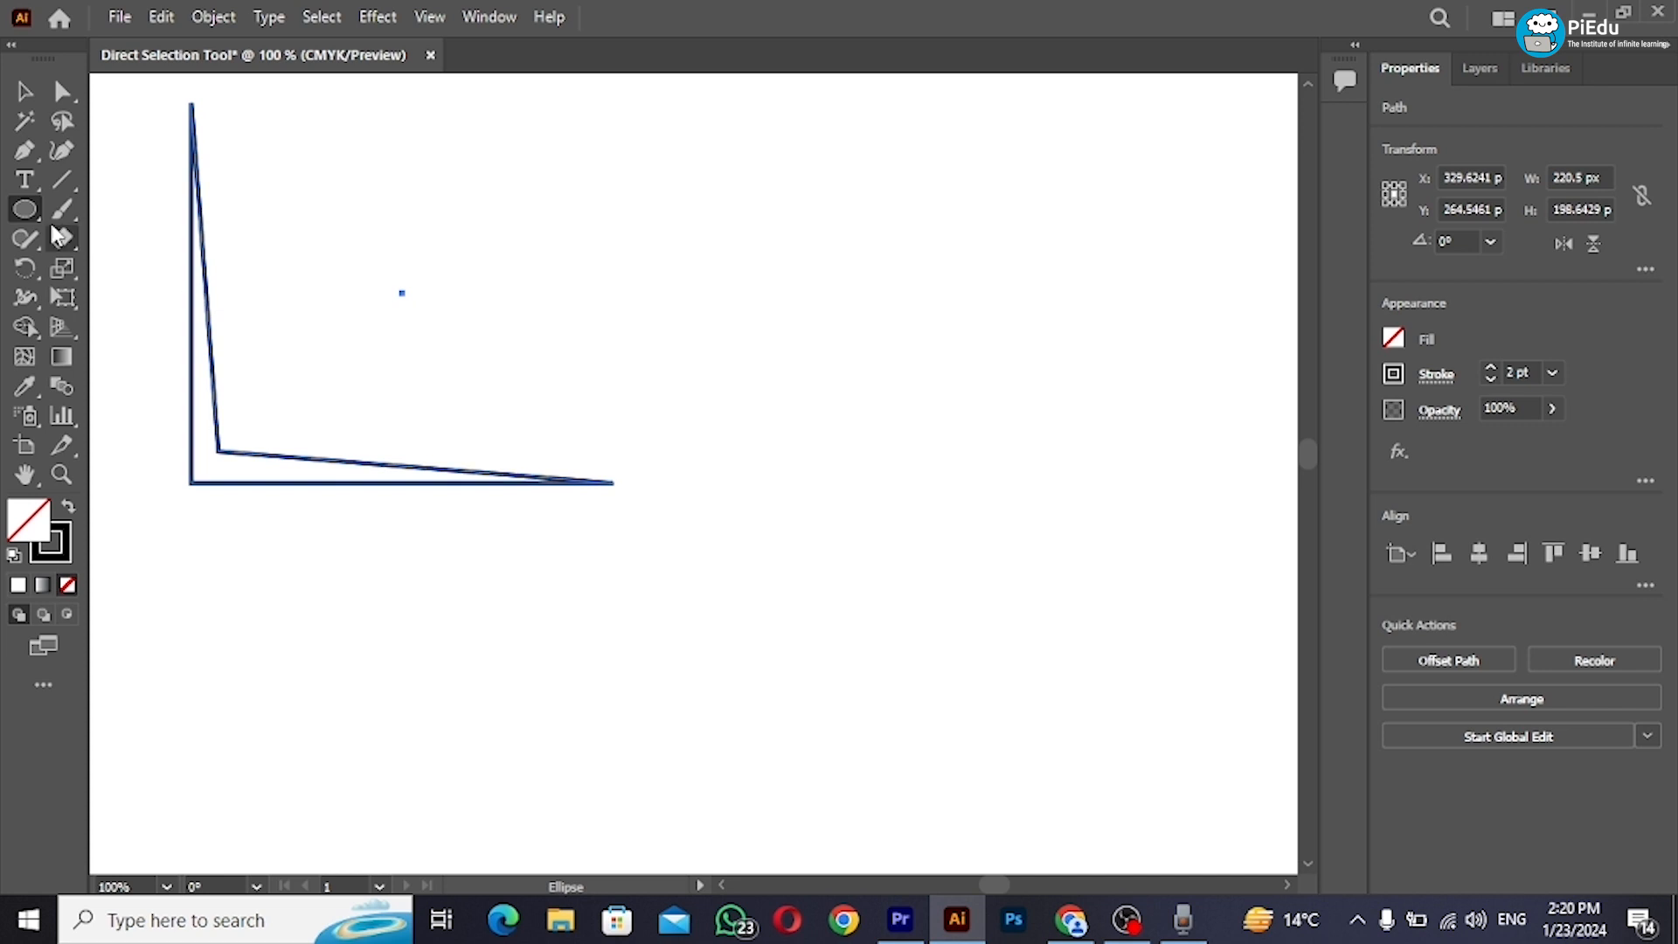
Step: Draw an upright ellipse about 126 x 211 px to the right of the L-shaped path, and move that path farther left
key(l)
key(m)
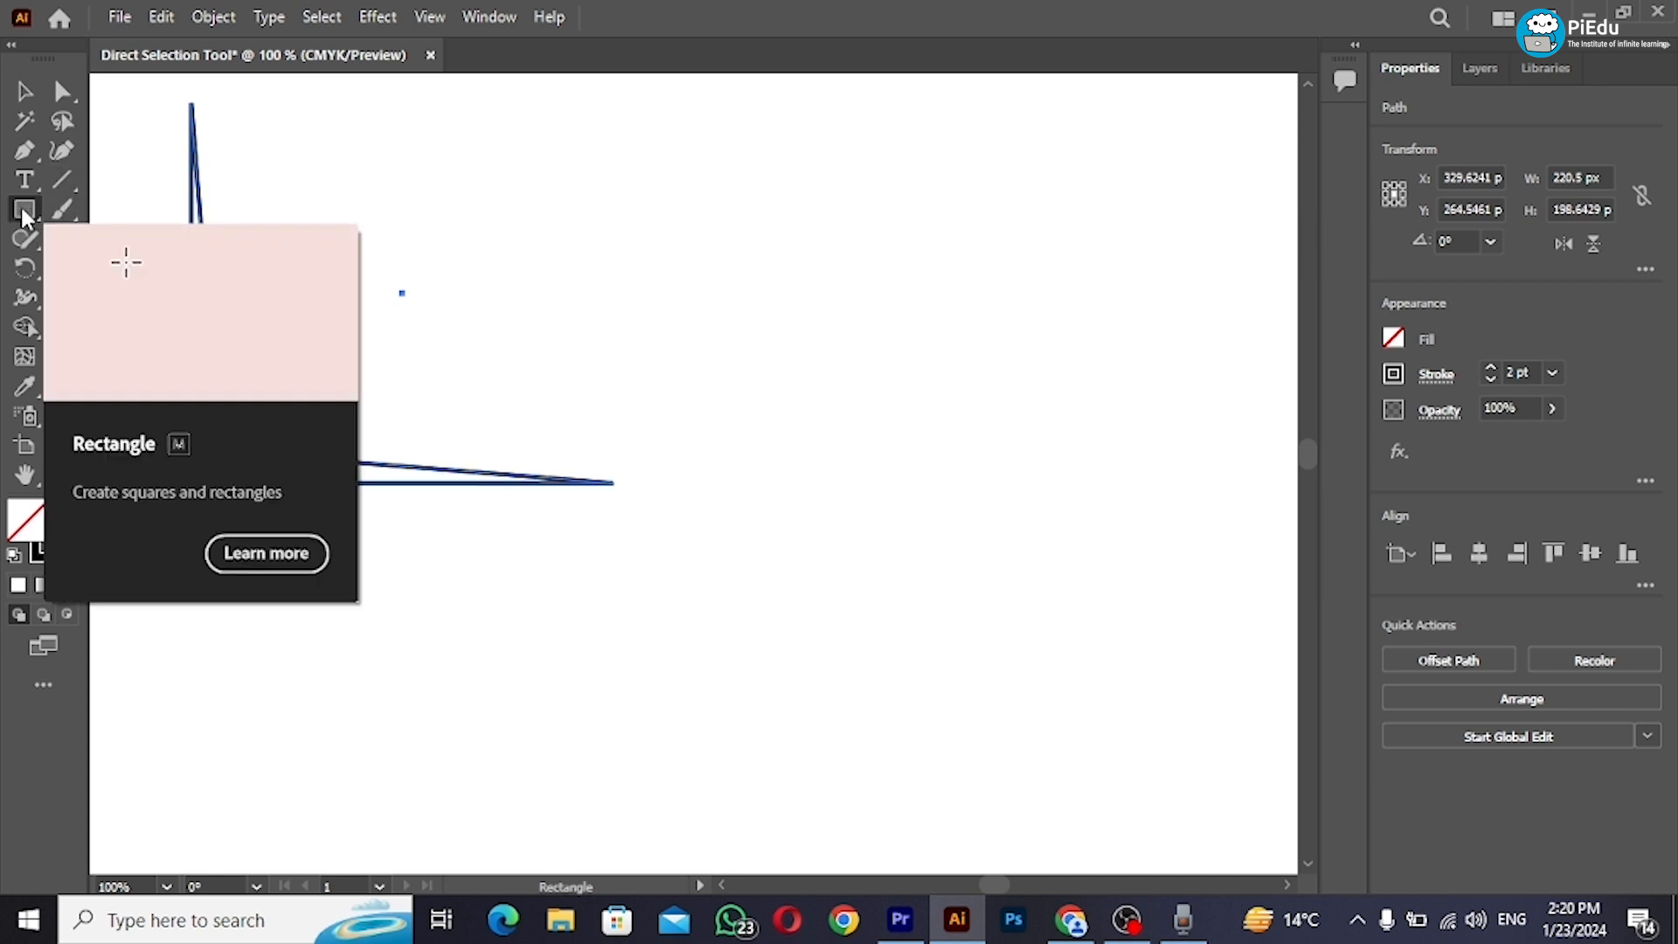
drag(24, 217, 232, 271)
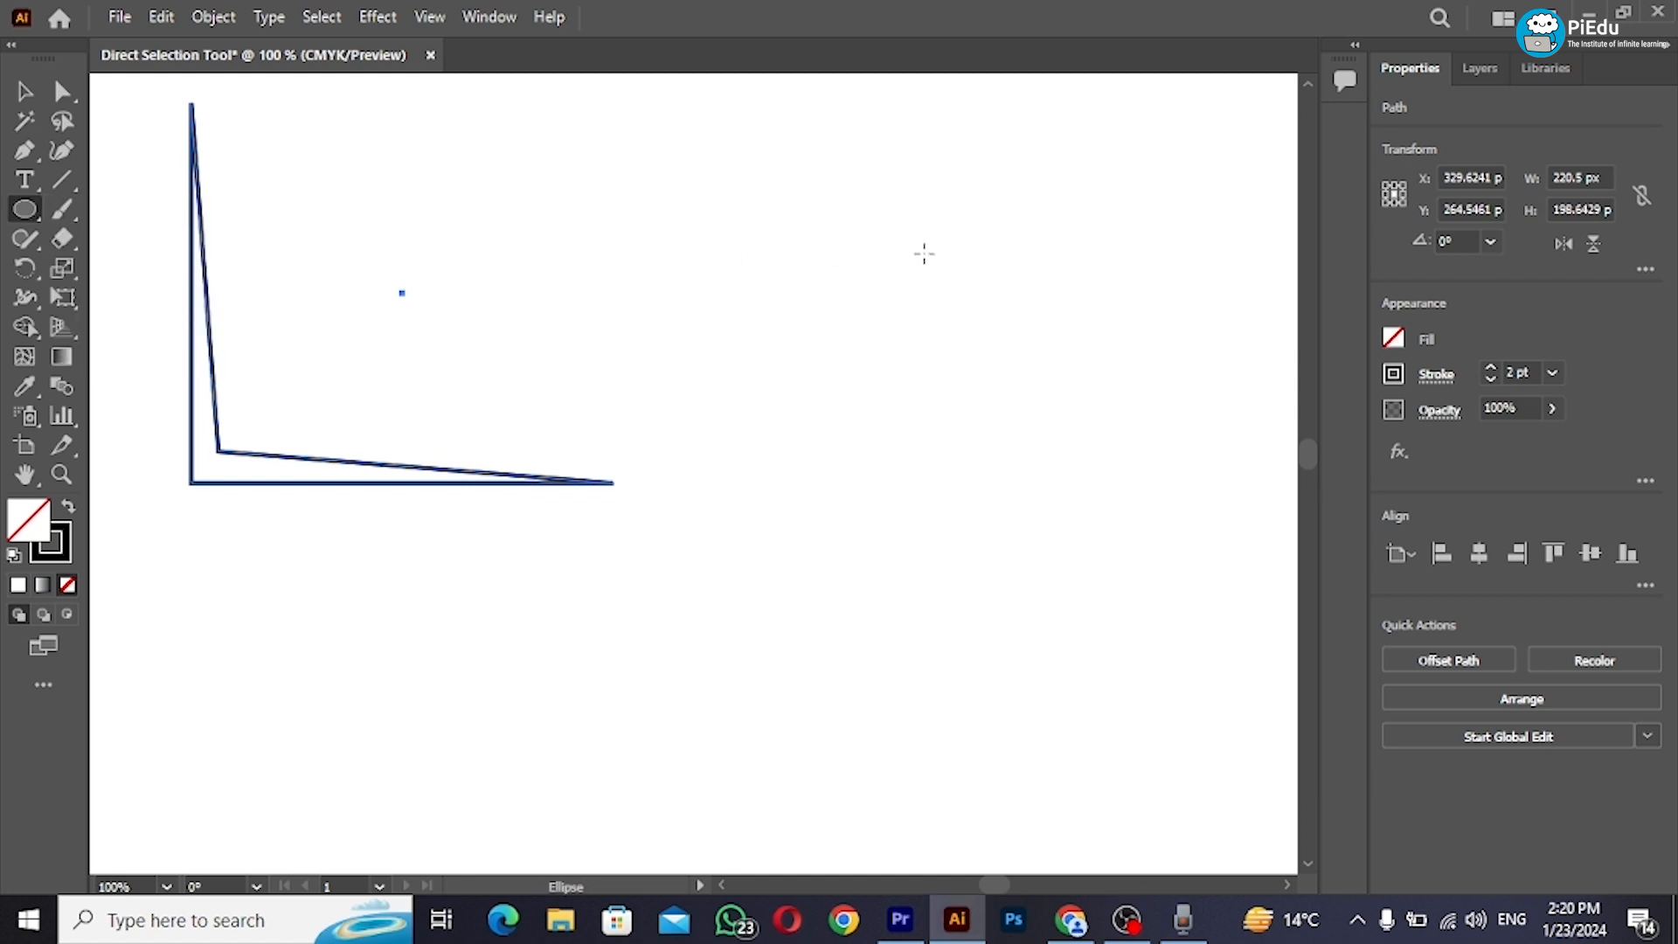
drag(924, 253, 1118, 715)
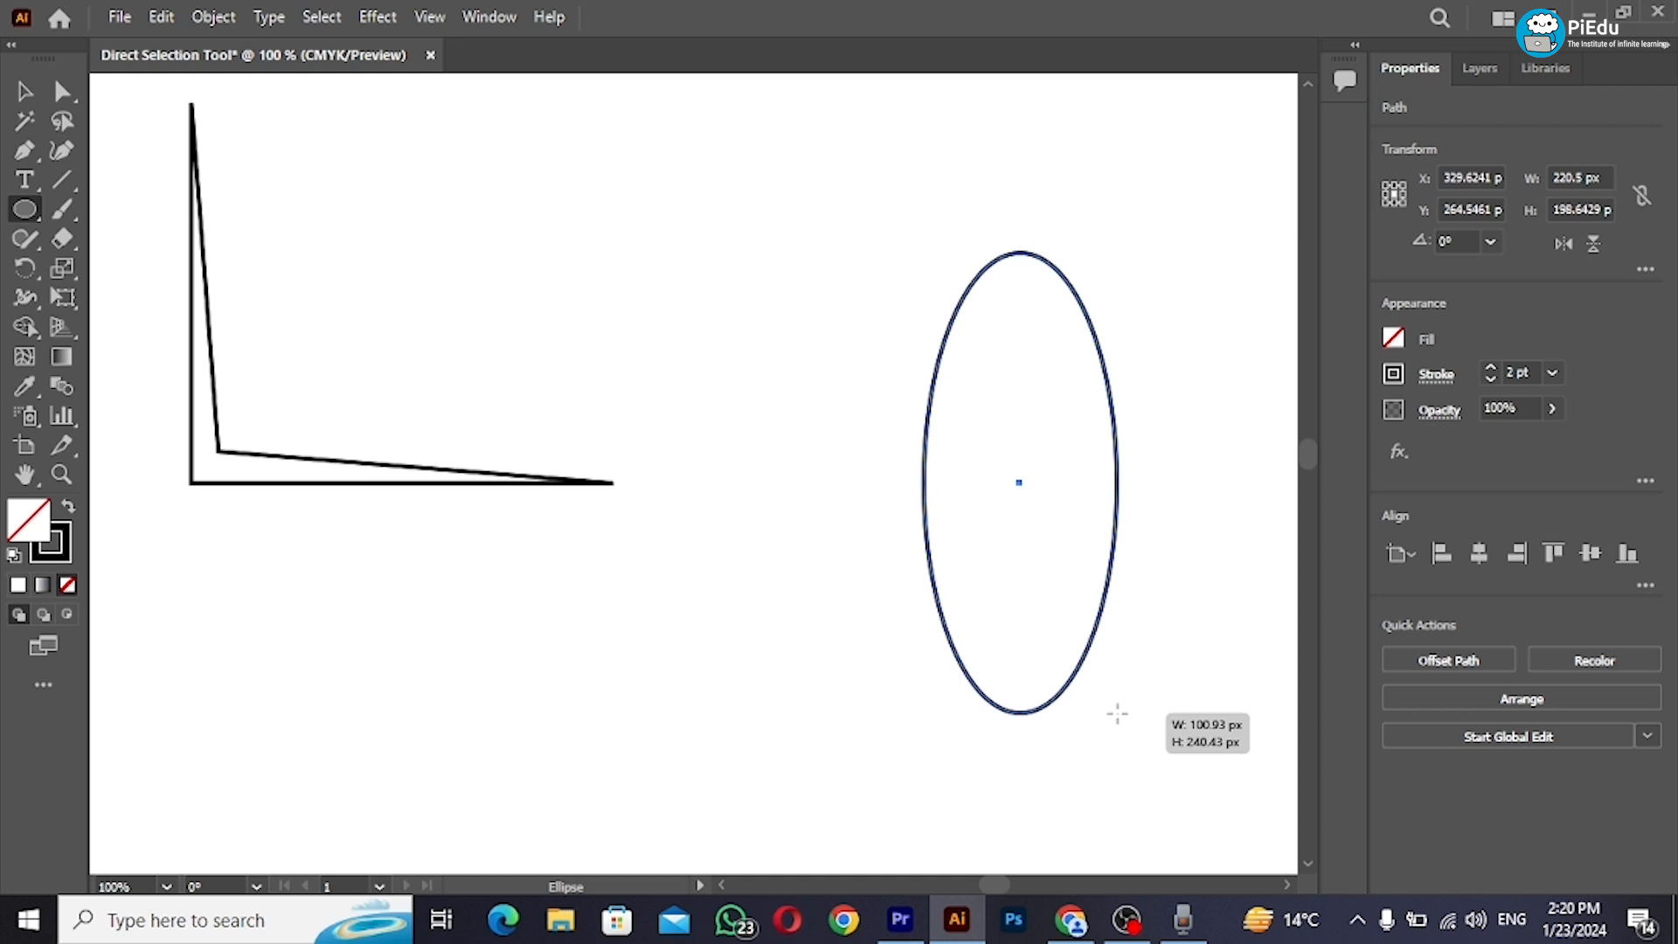
drag(1118, 714, 704, 654)
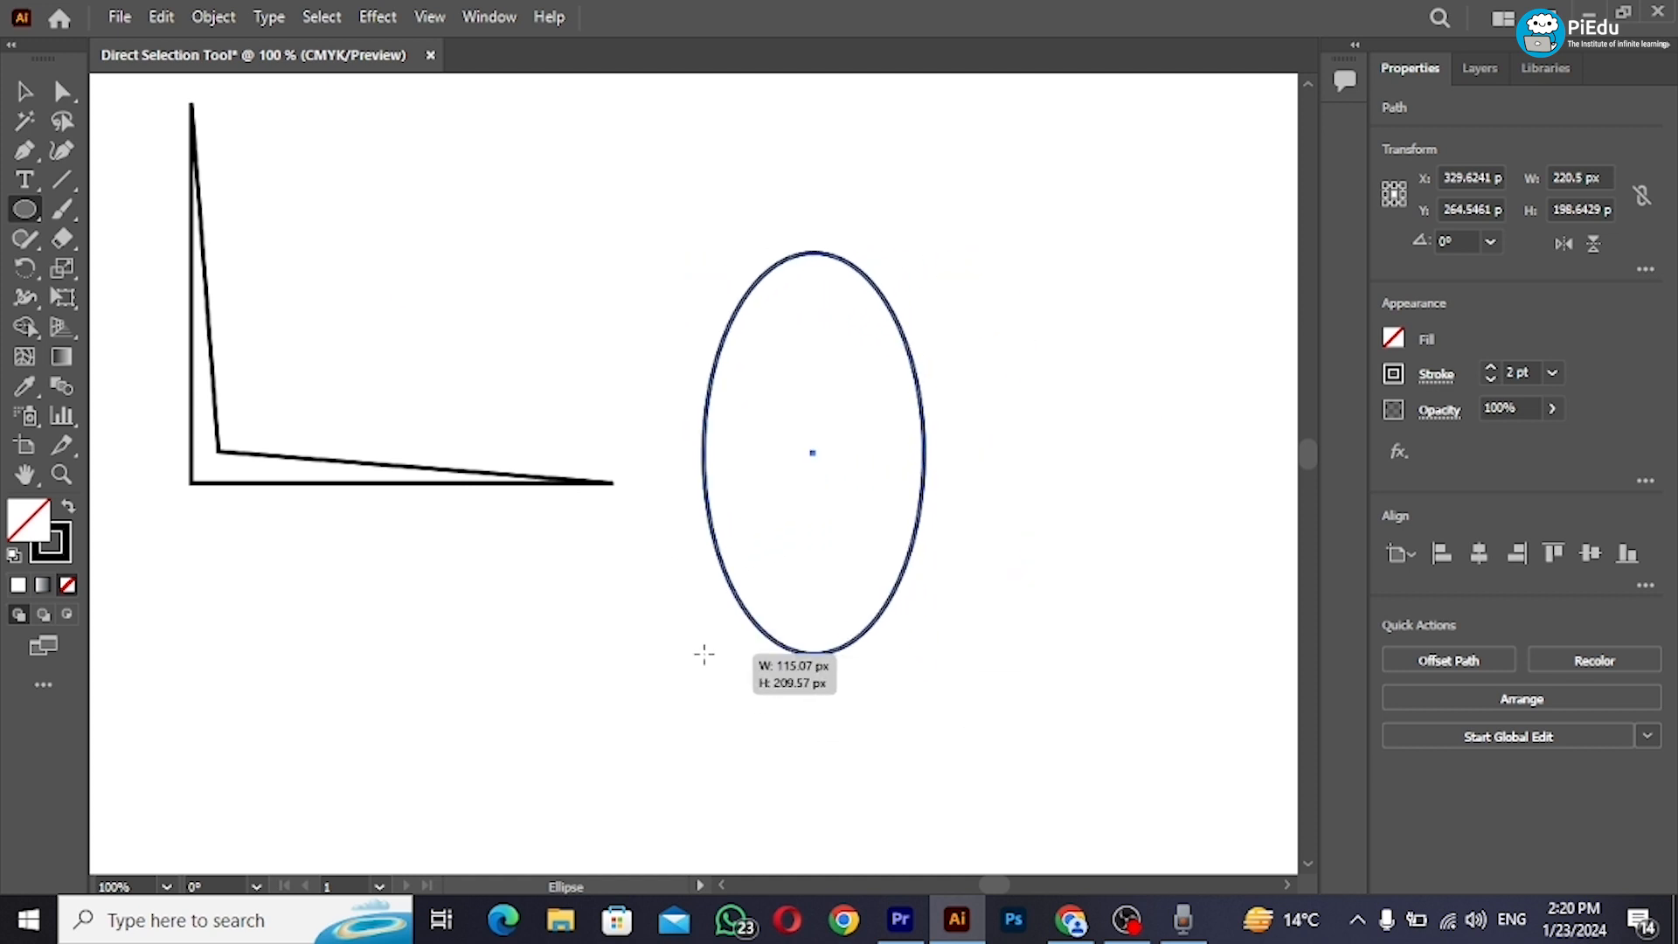
drag(703, 654, 683, 656)
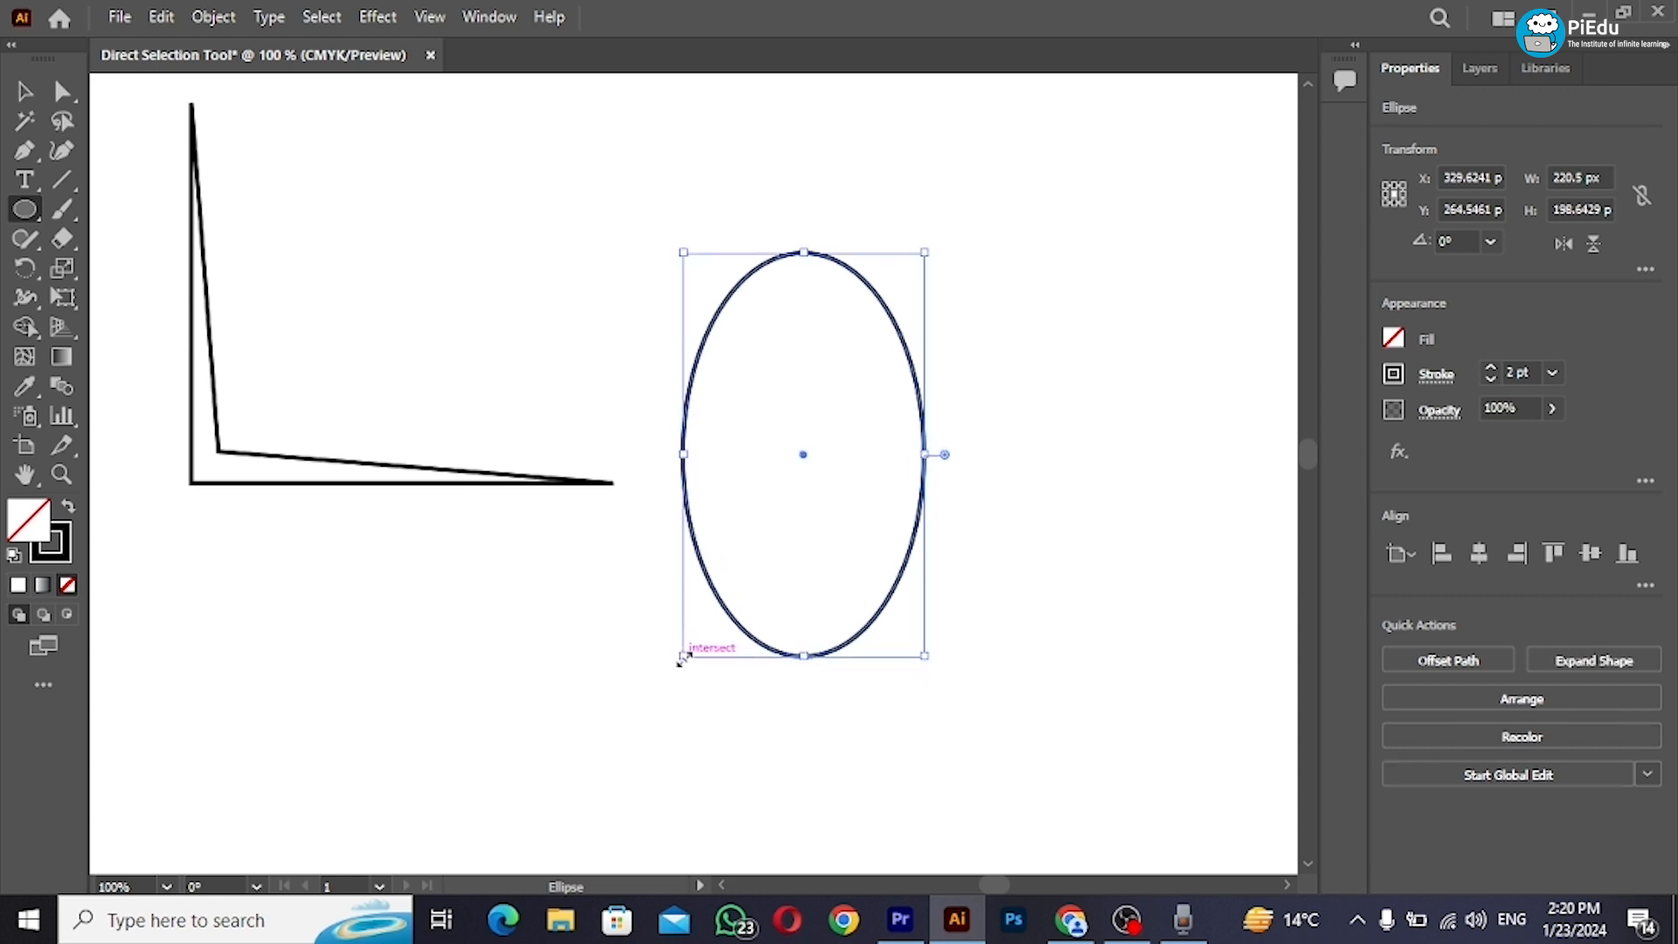
key(v)
drag(552, 481, 427, 475)
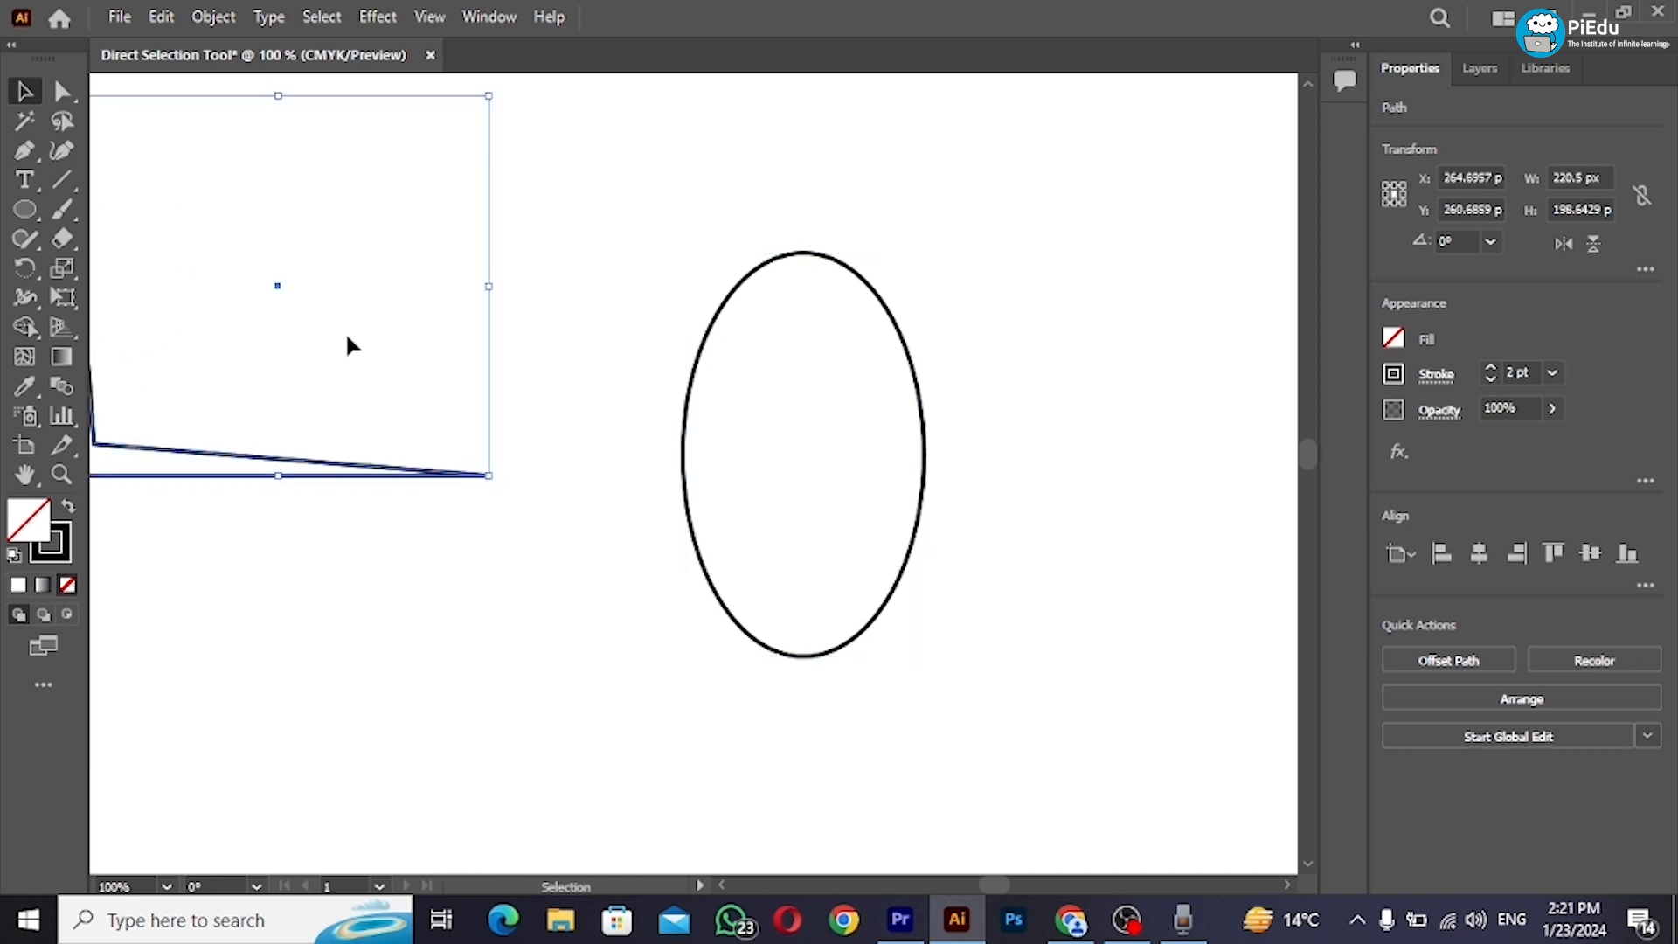
Step: Reshape the ellipse into a bean by swinging its left anchor's handle outward, moving both side anchors to the right and lowering the top anchor slightly
click(64, 92)
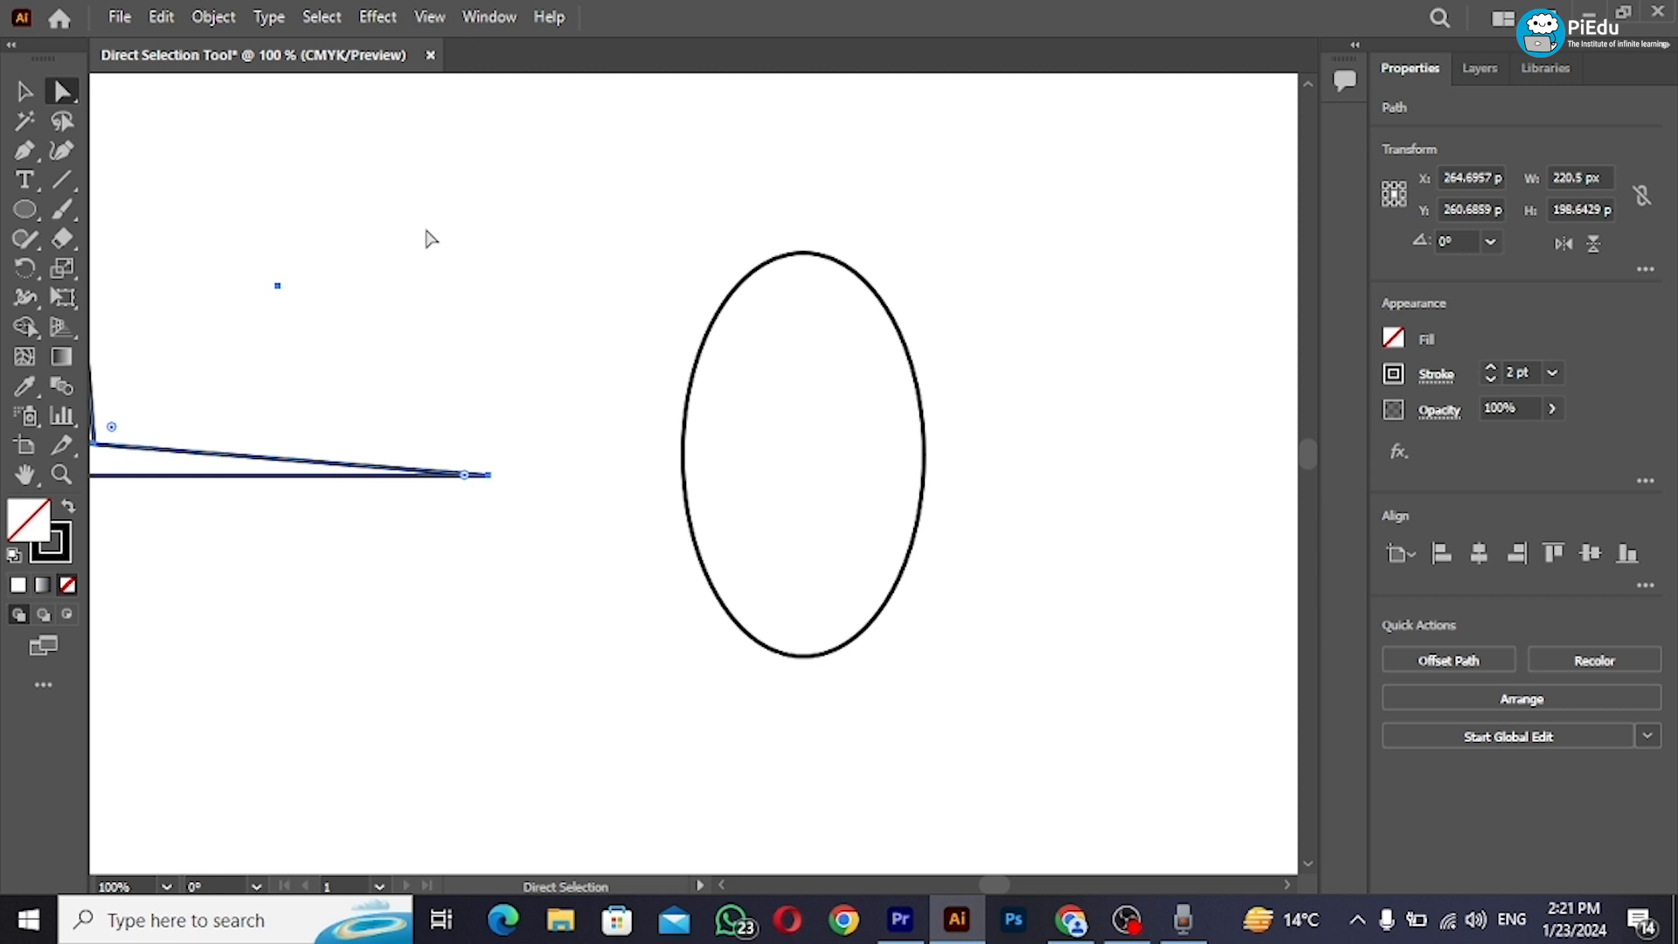
click(683, 421)
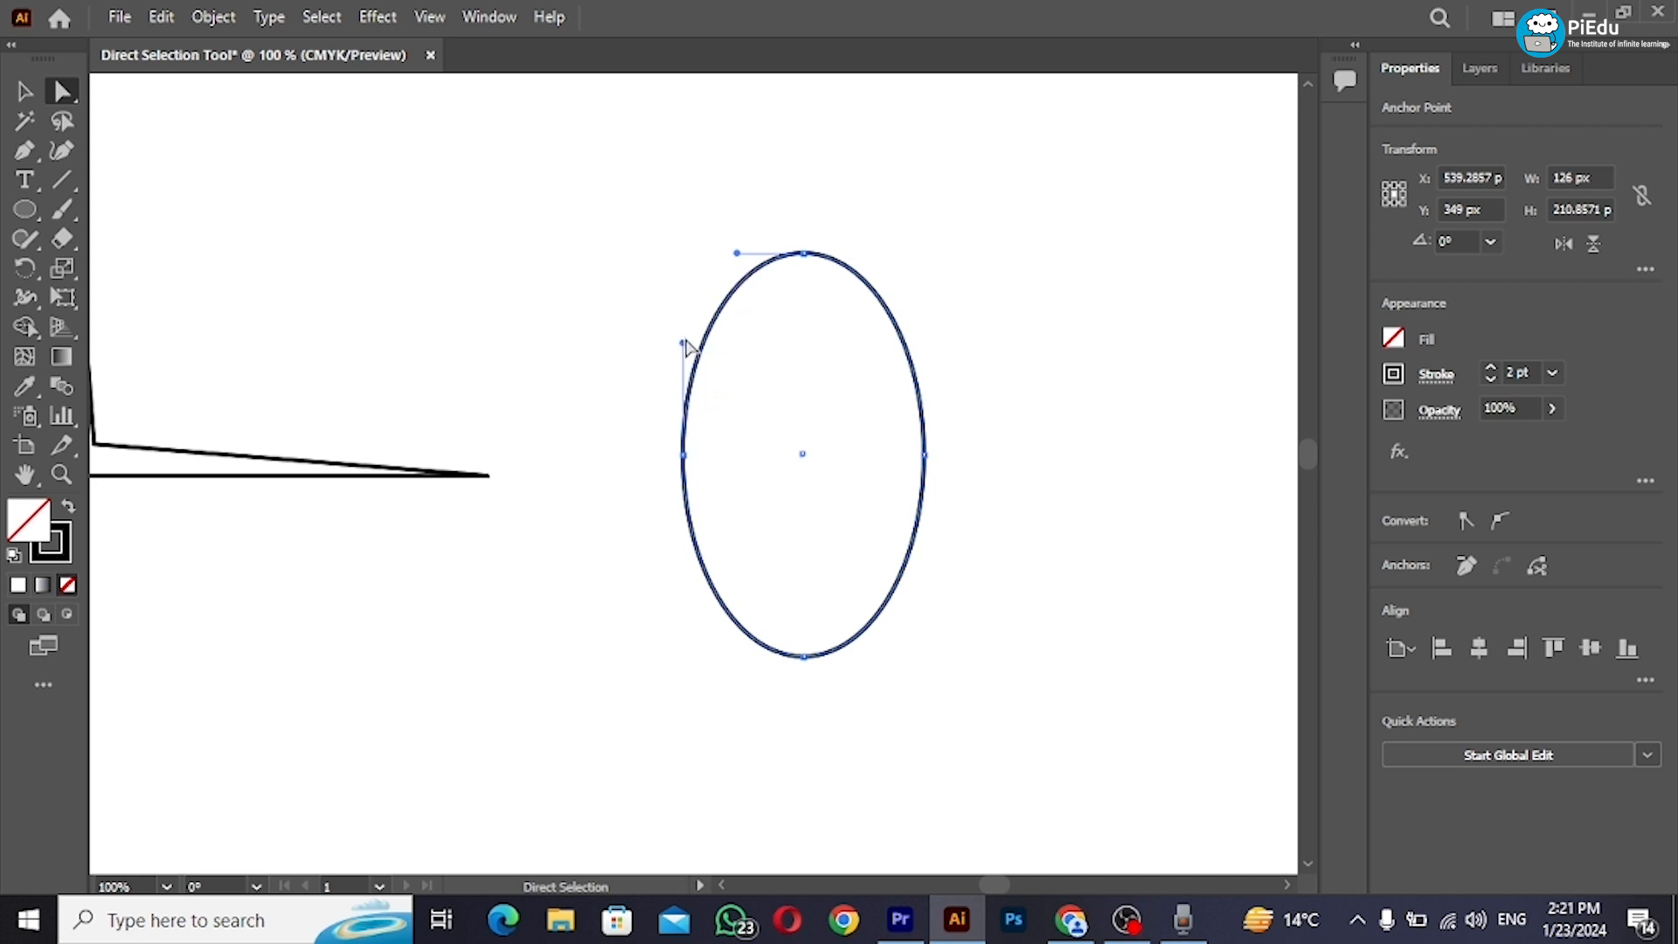
drag(685, 344, 604, 343)
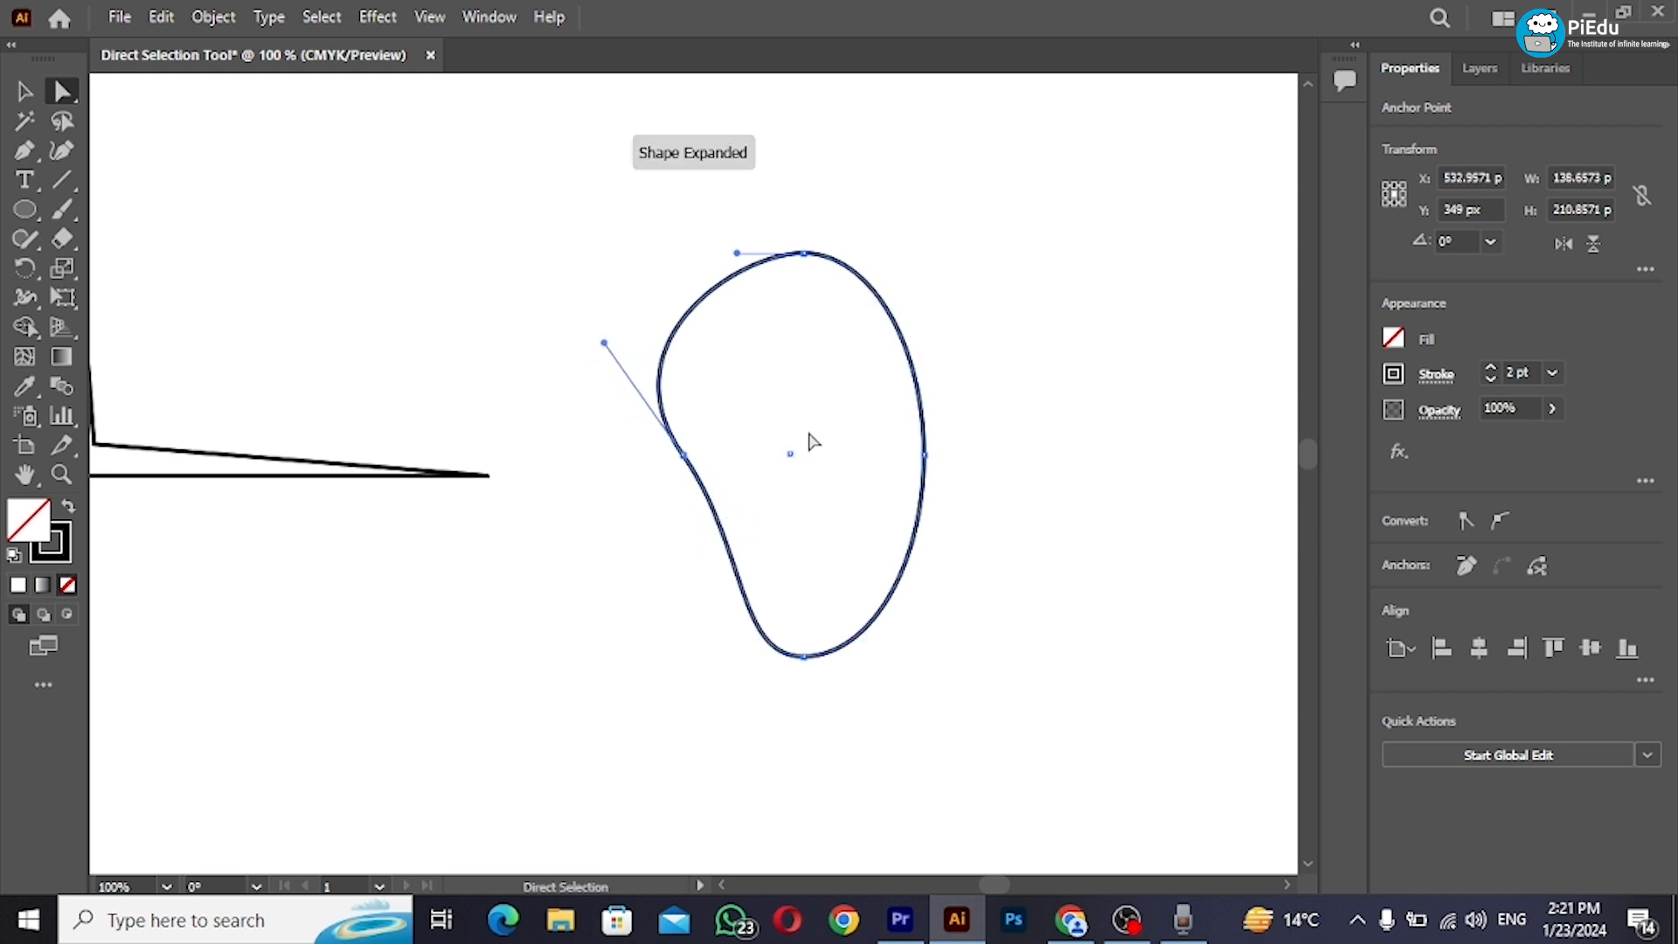
drag(918, 539, 954, 454)
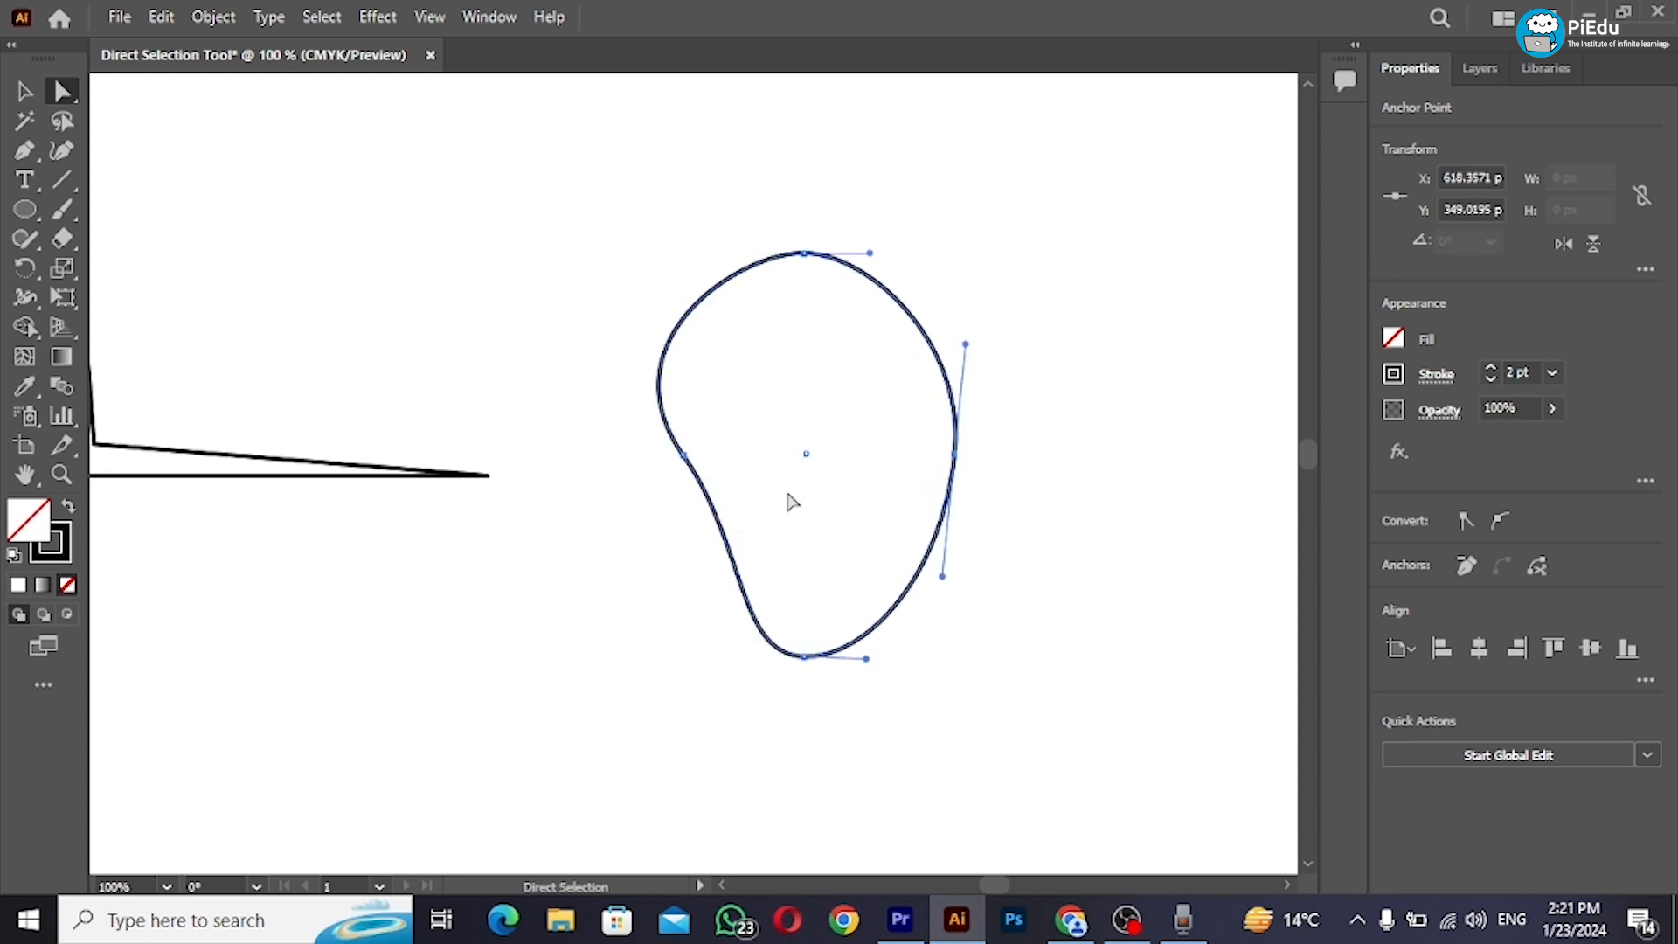
drag(686, 456, 709, 456)
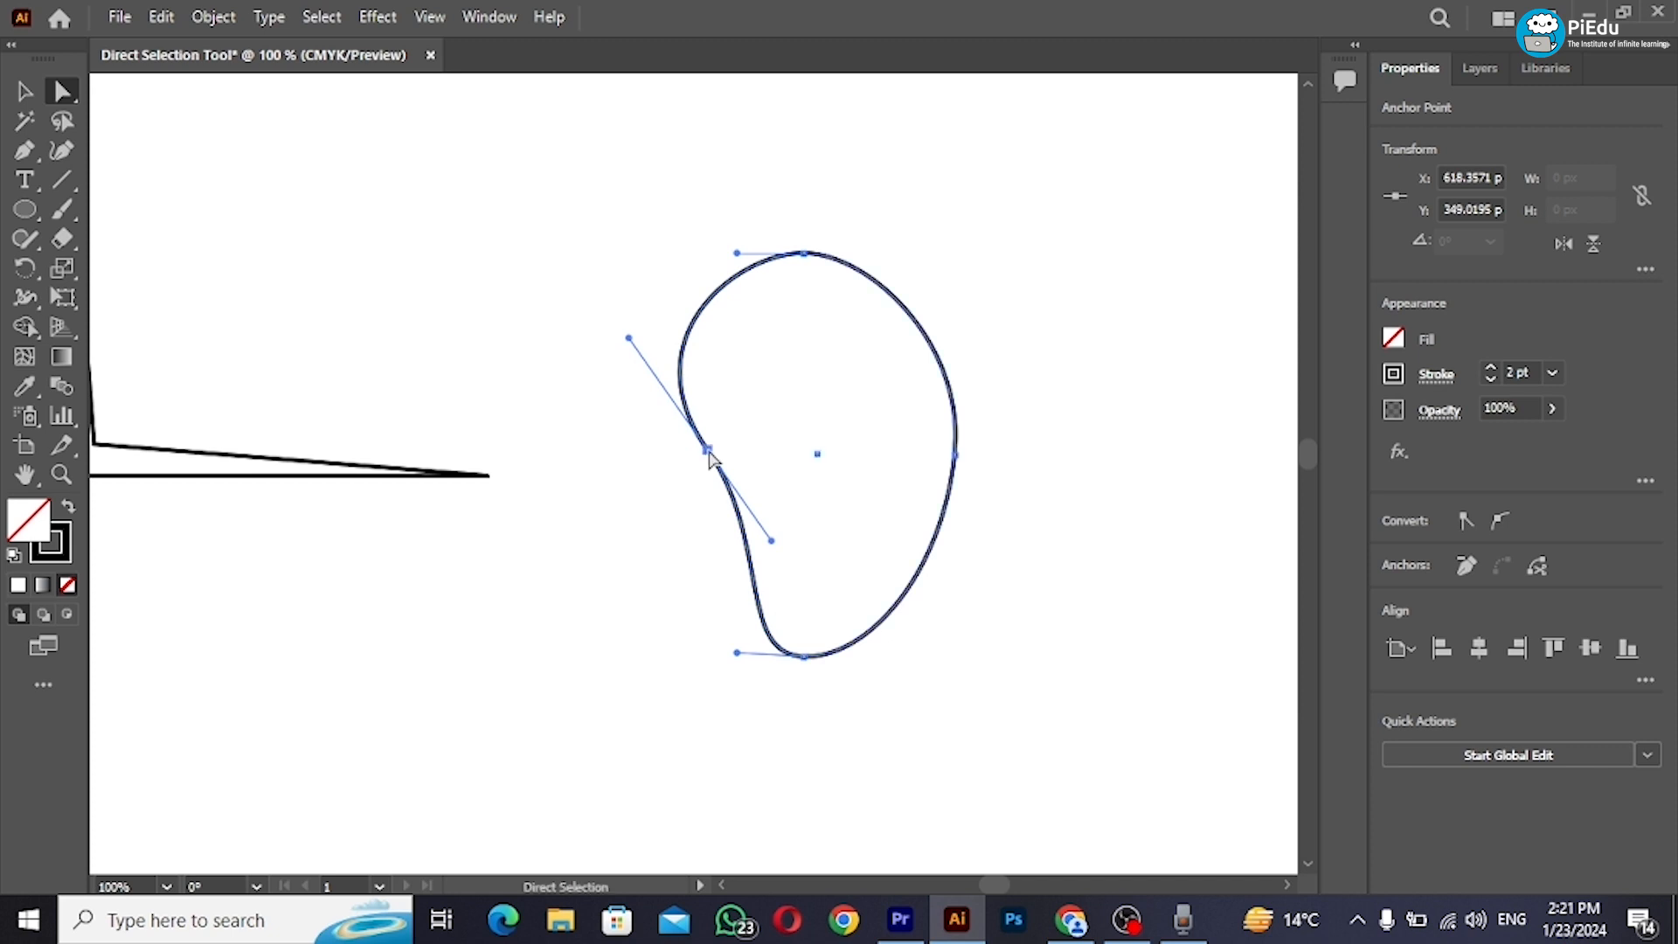
click(575, 373)
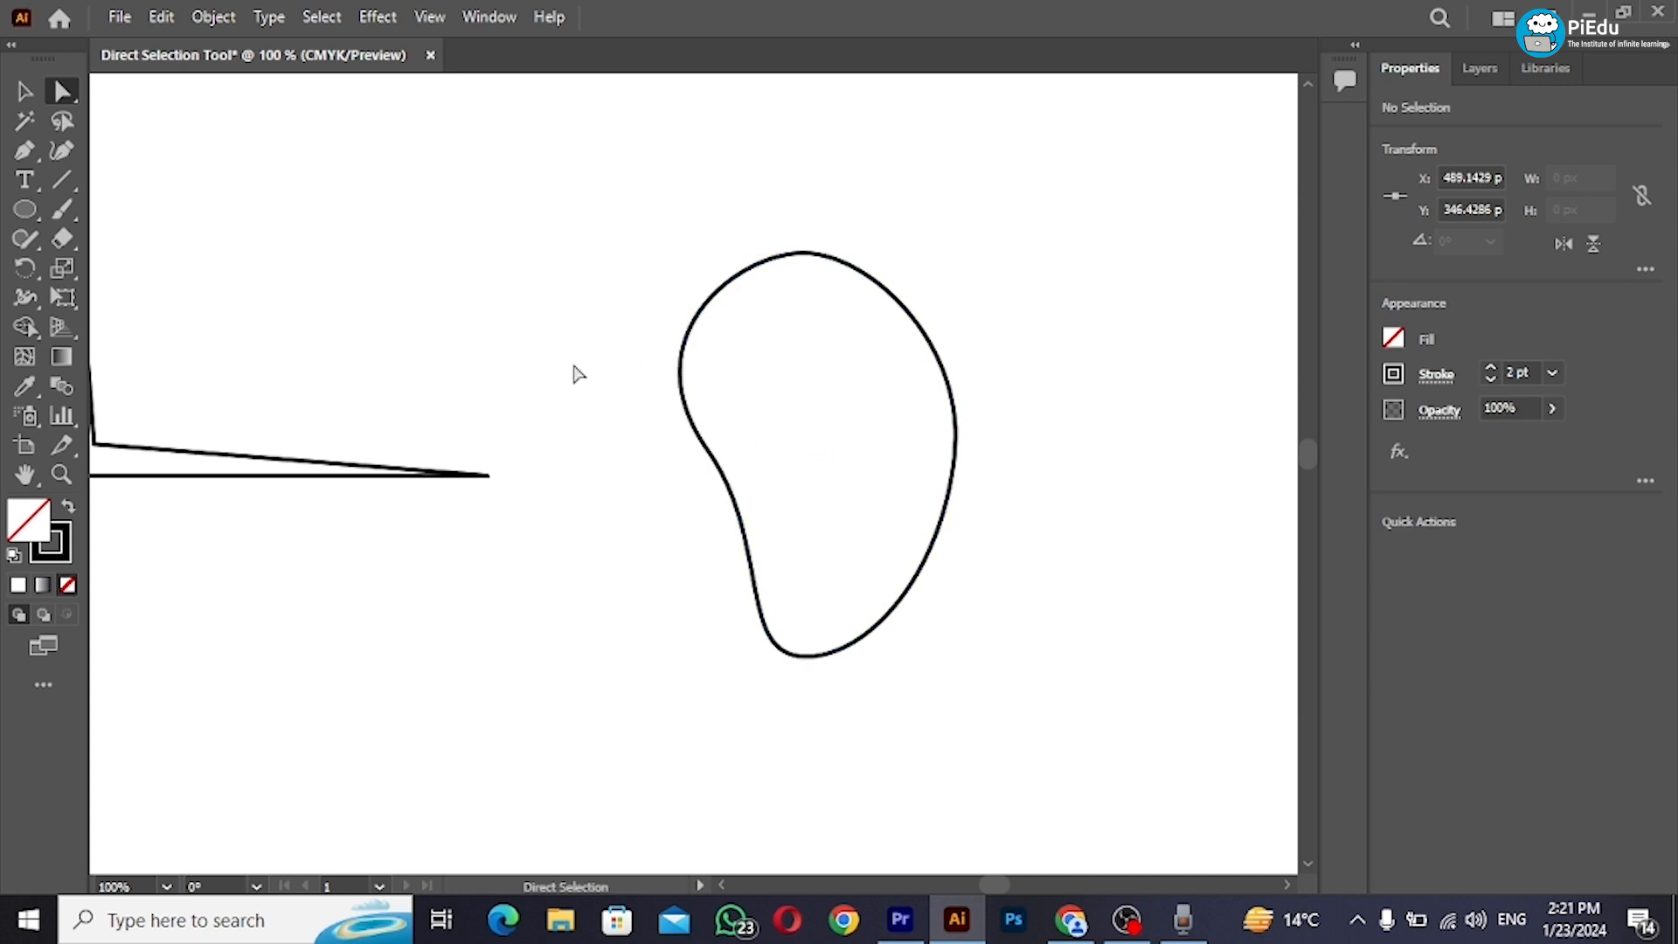
click(806, 255)
drag(805, 256, 809, 280)
click(653, 584)
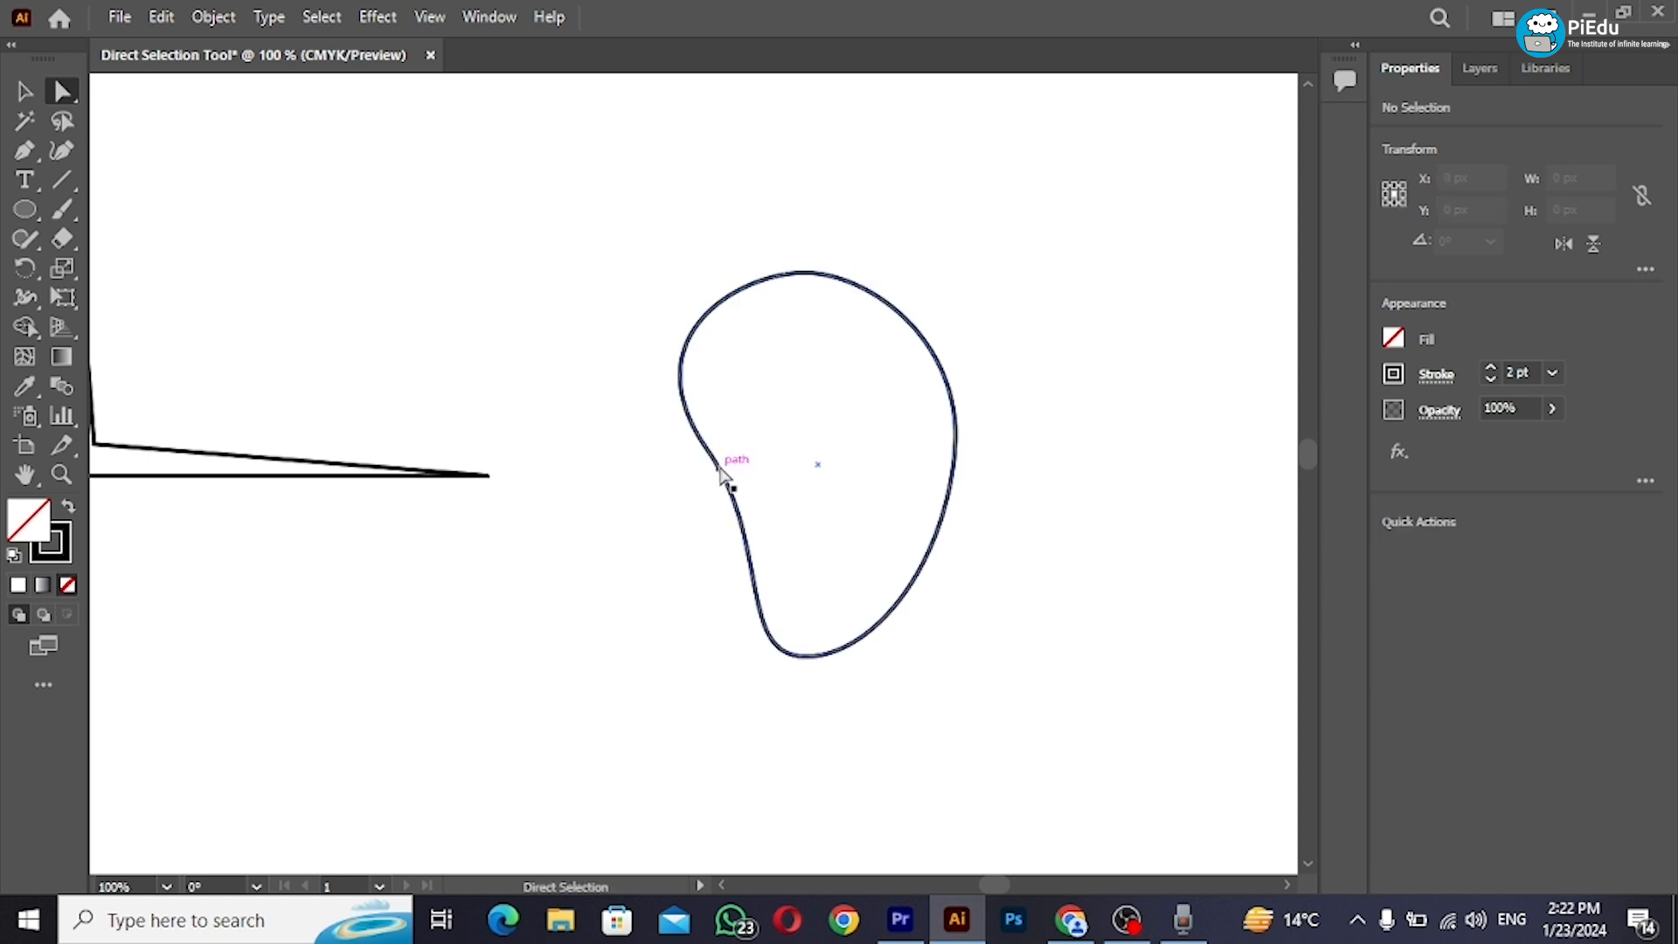
Step: Draw a second ellipse about 118 x 188 px to the left of the bean shape, and delete the L-shaped path
key(l)
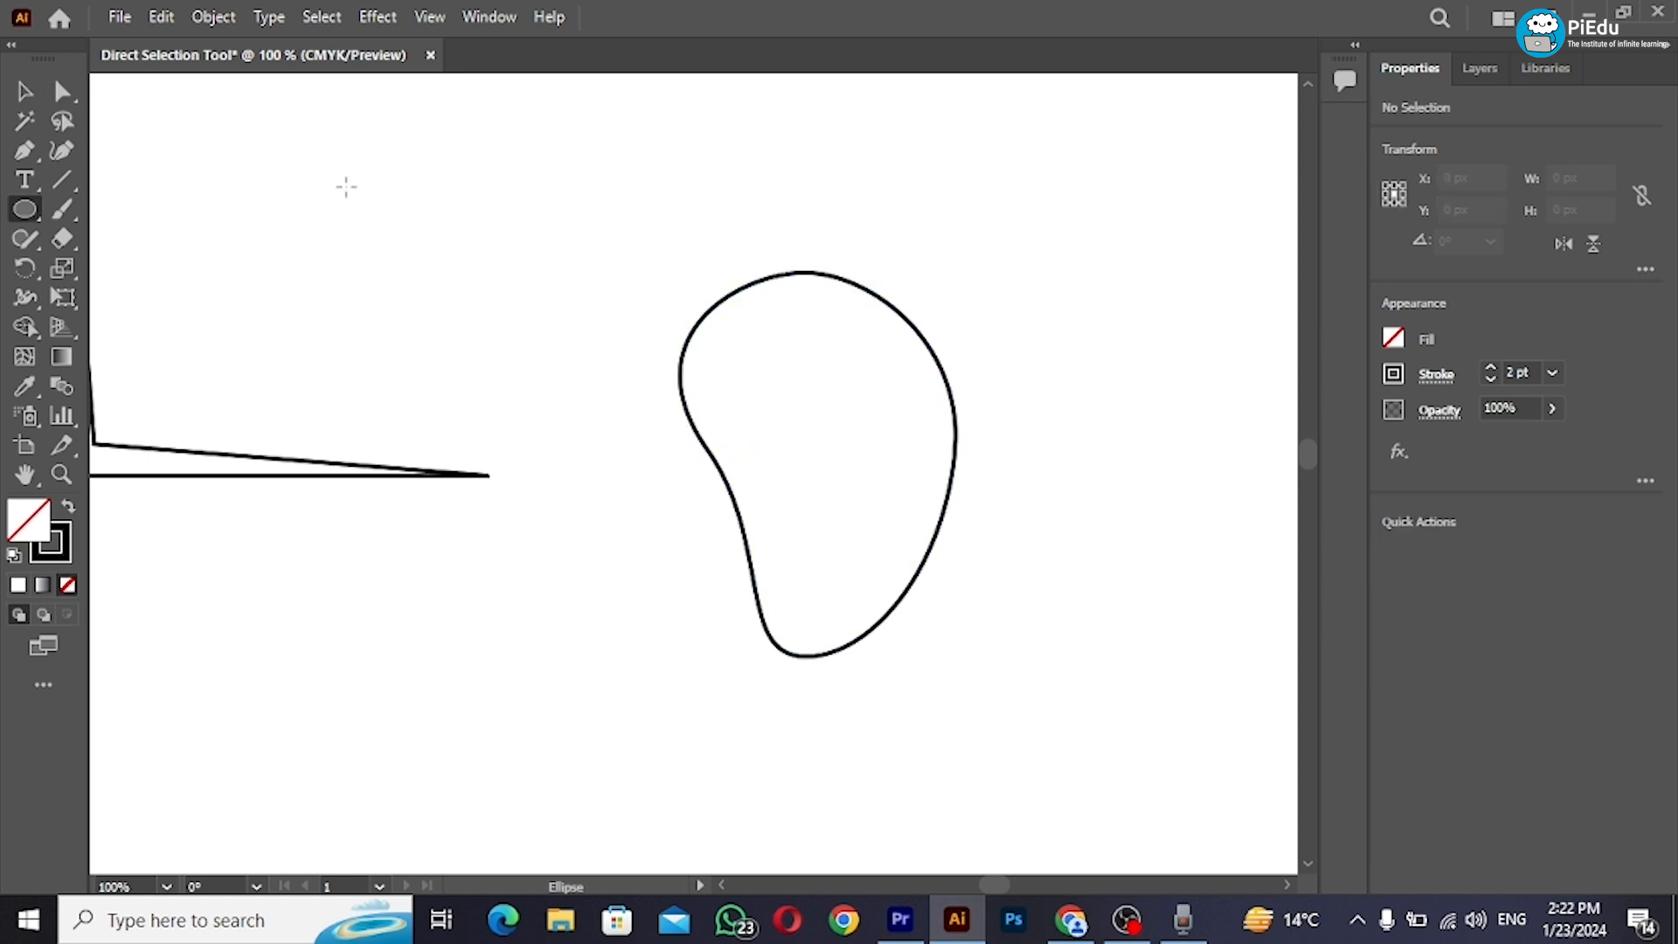
drag(347, 189, 573, 547)
key(v)
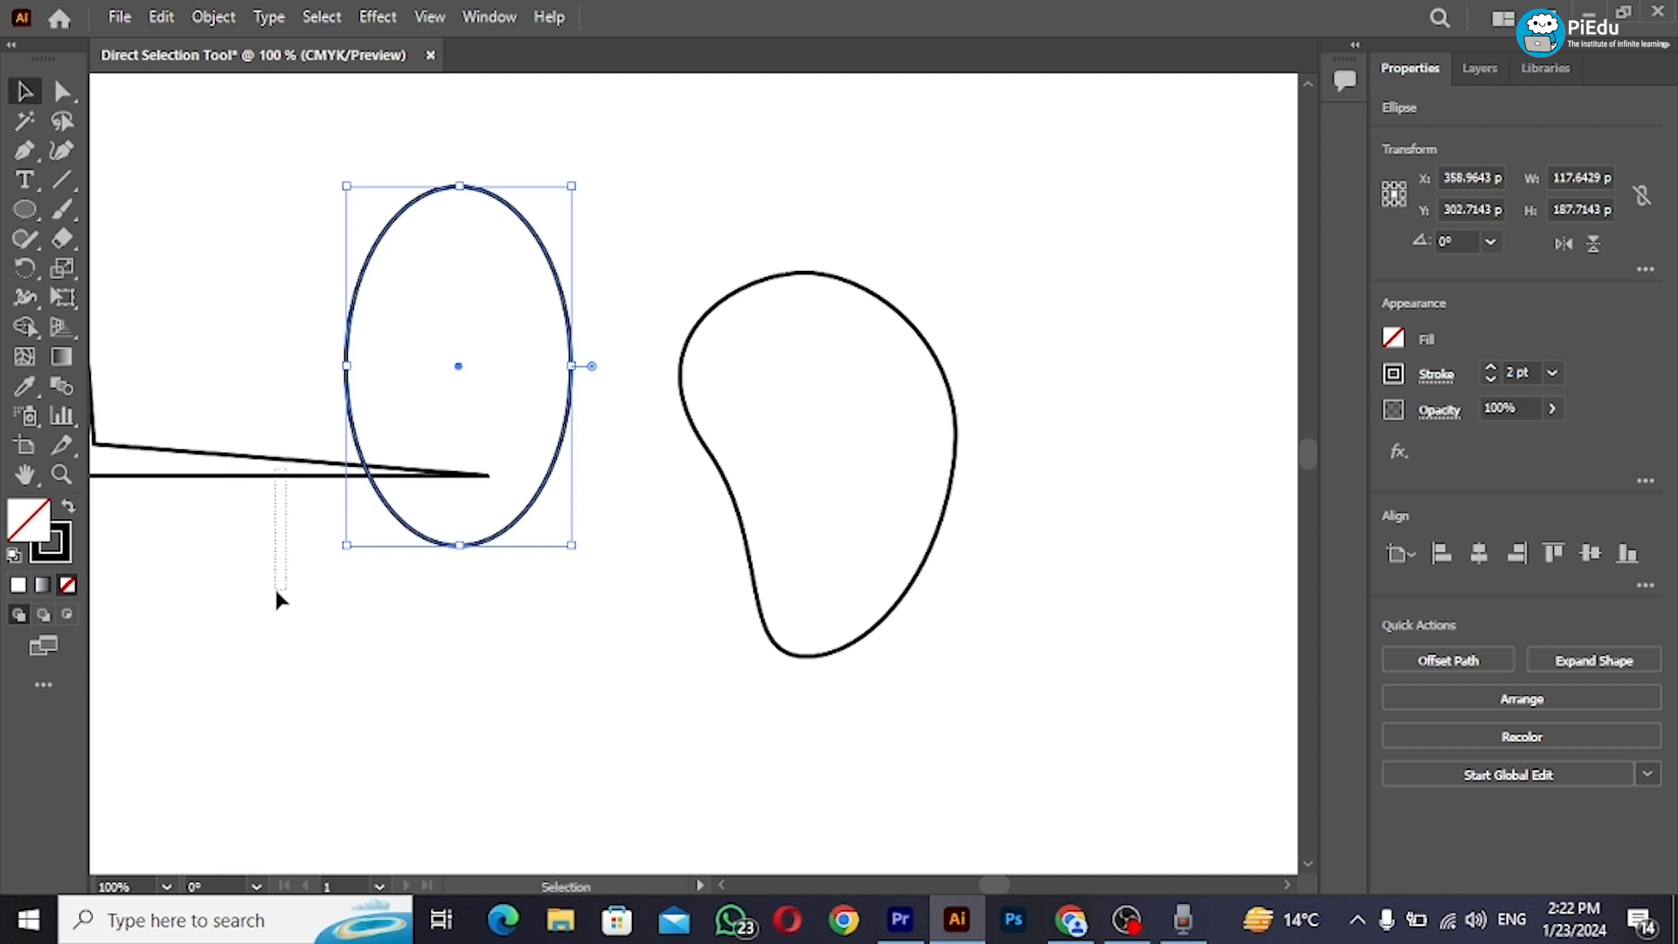
drag(218, 476, 248, 848)
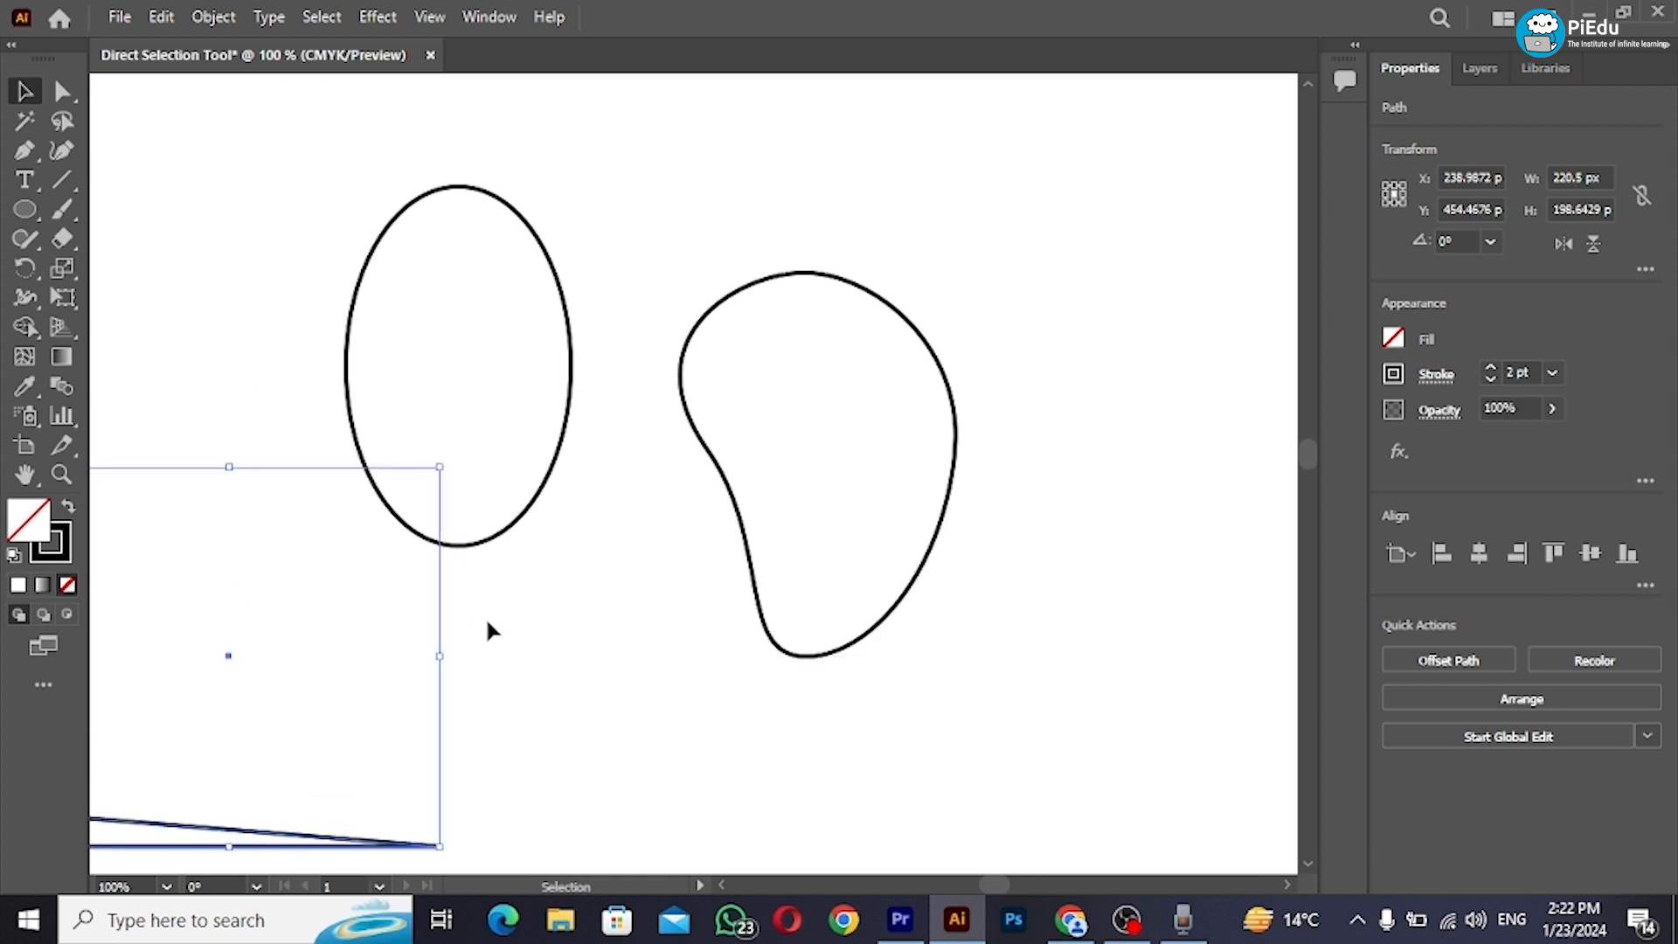
key(Delete)
key(a)
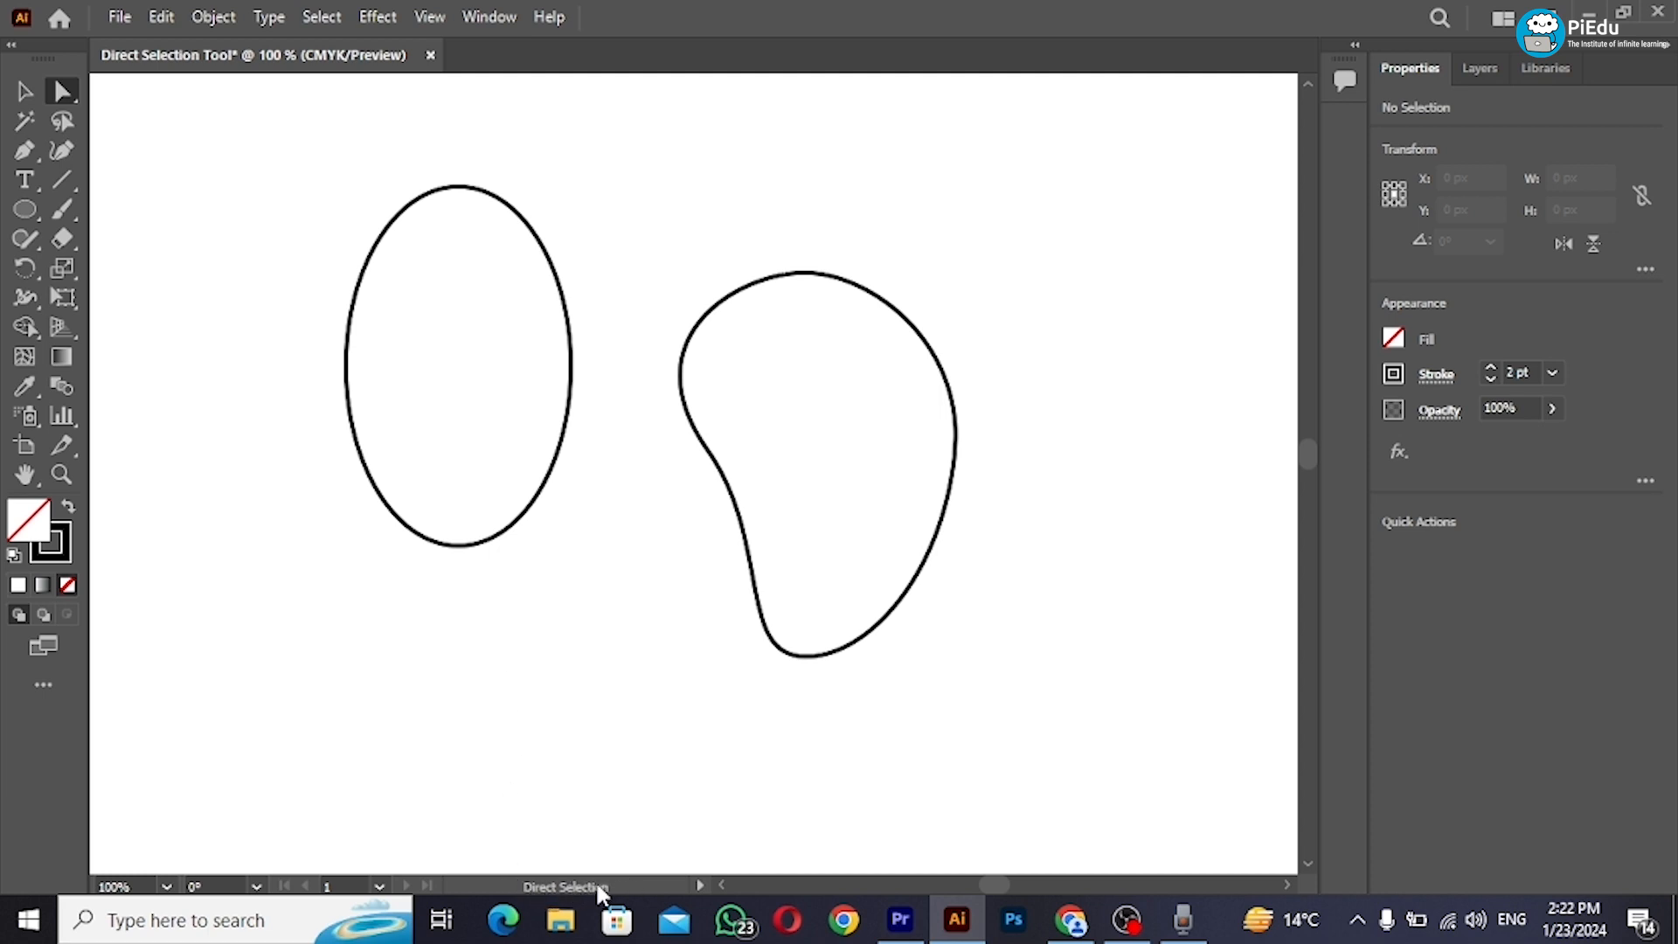
click(24, 91)
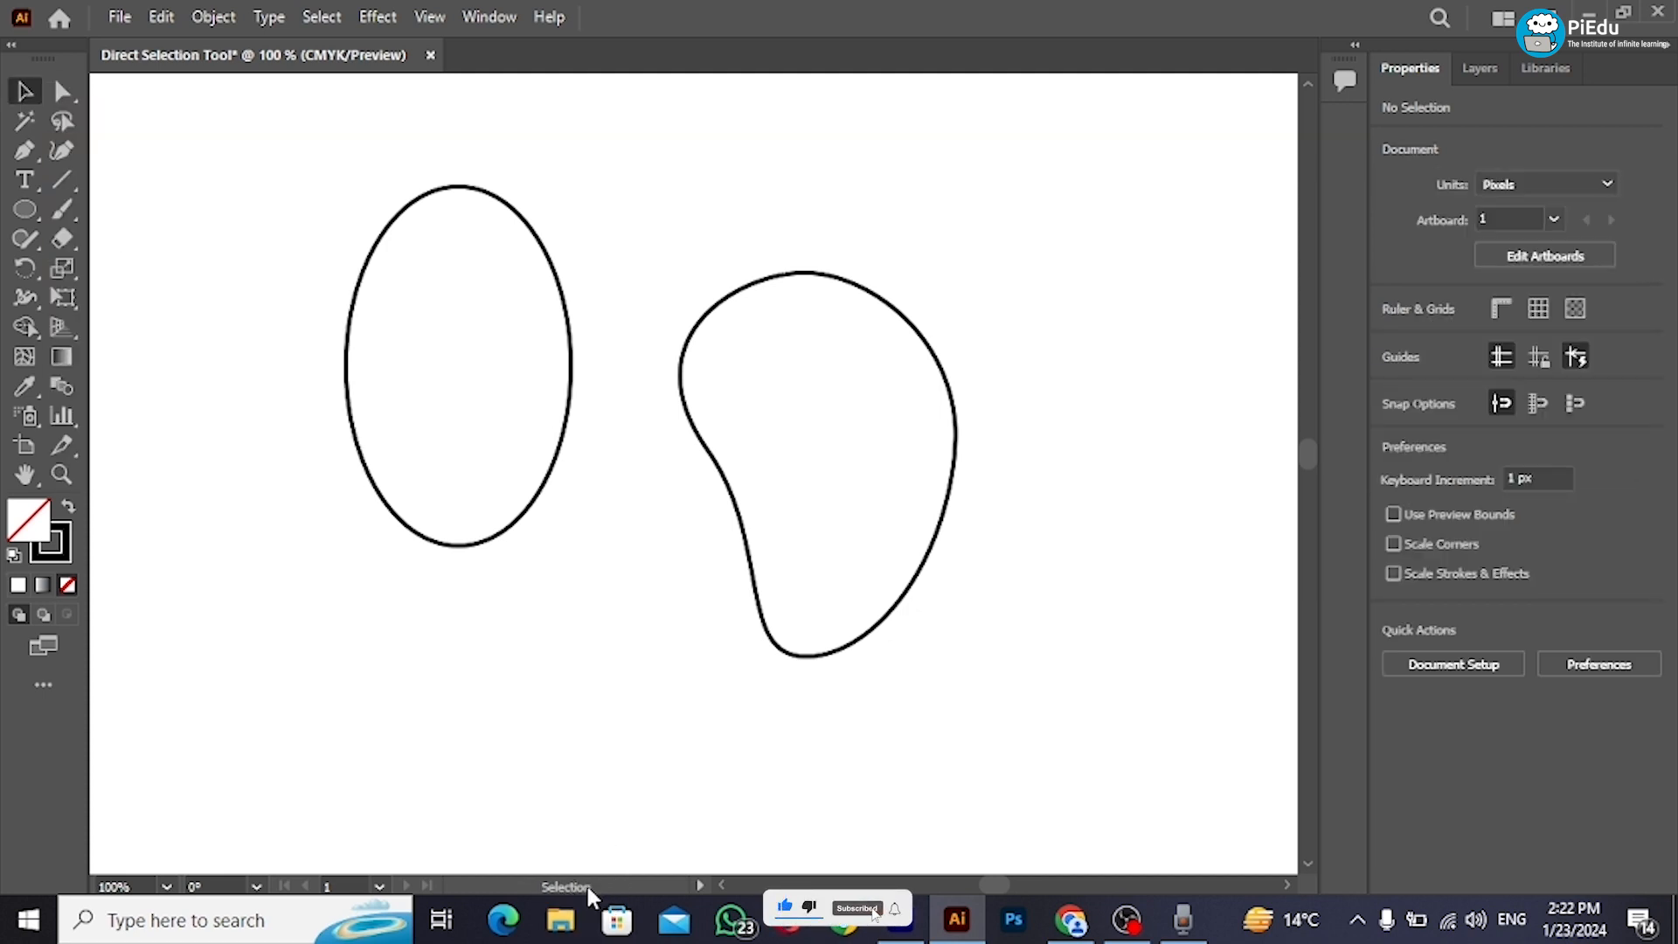
click(25, 210)
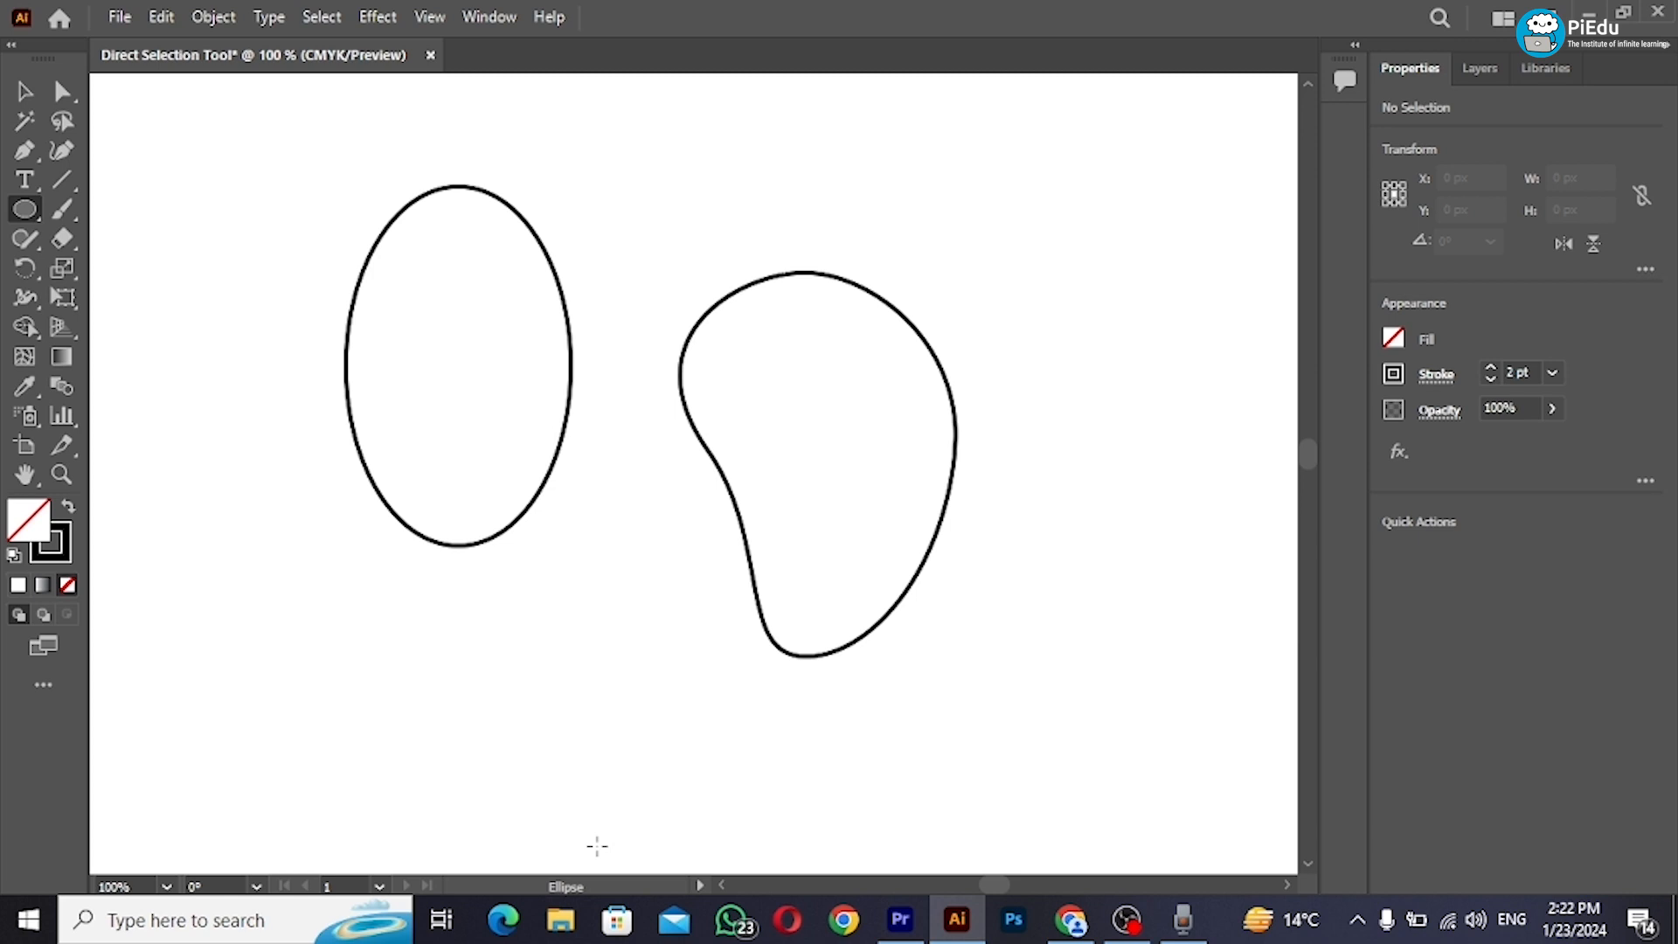
Step: Shape the second ellipse into an egg by selecting its two side anchors with Direct Selection and nudging them down 20 px
key(a)
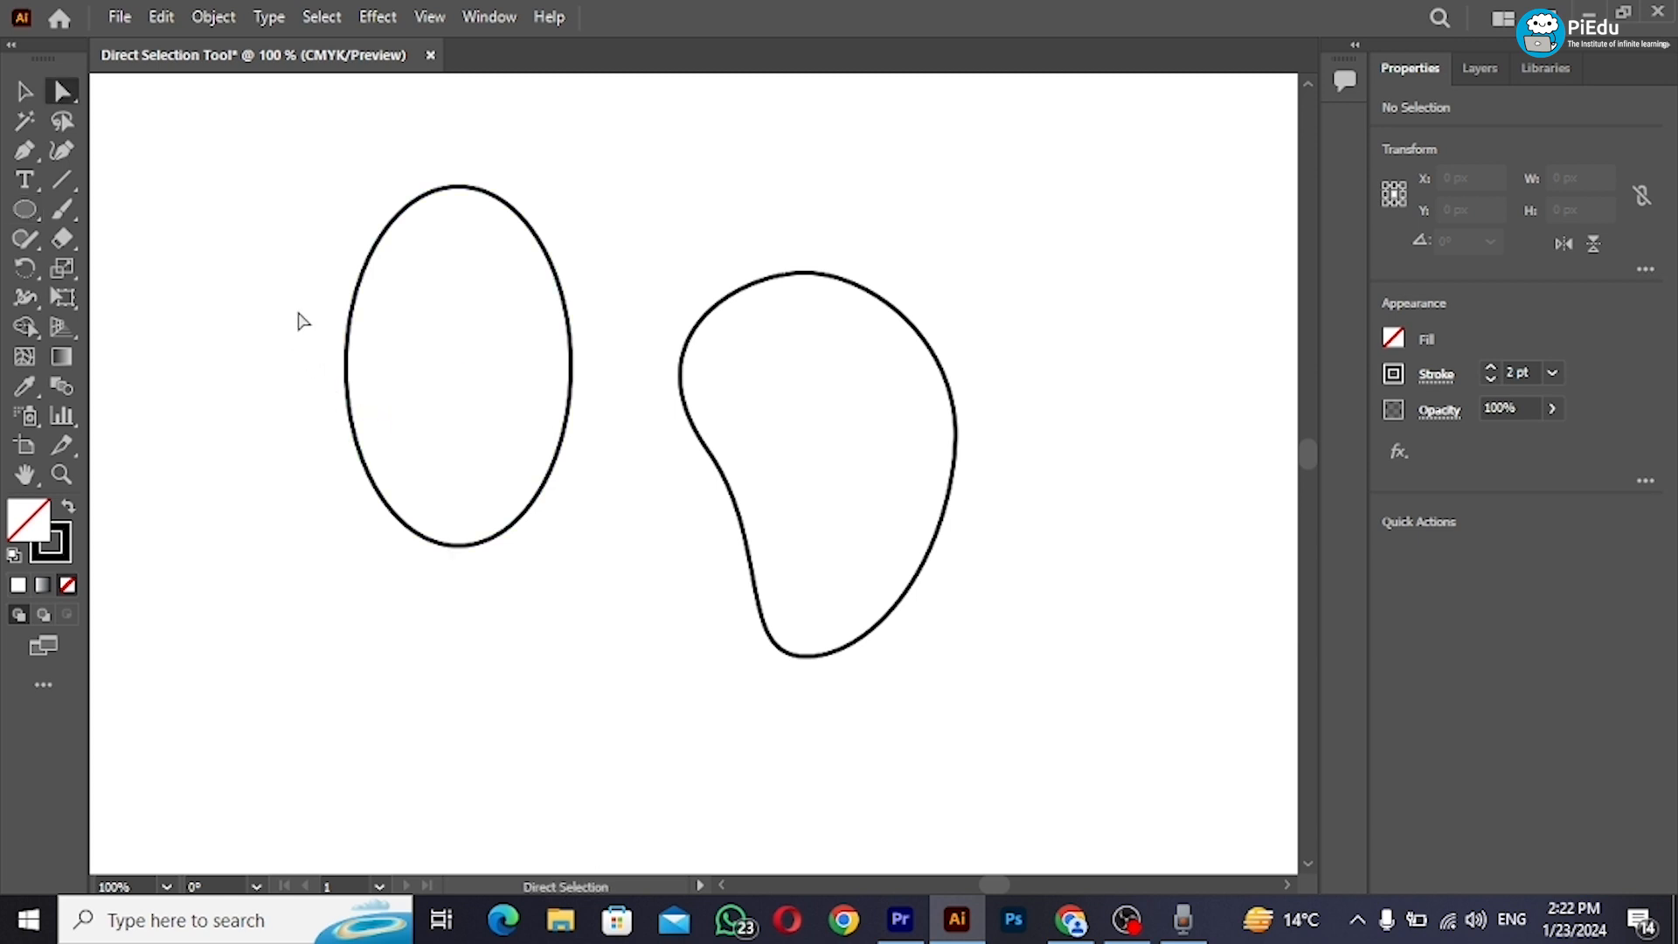
drag(300, 311, 618, 427)
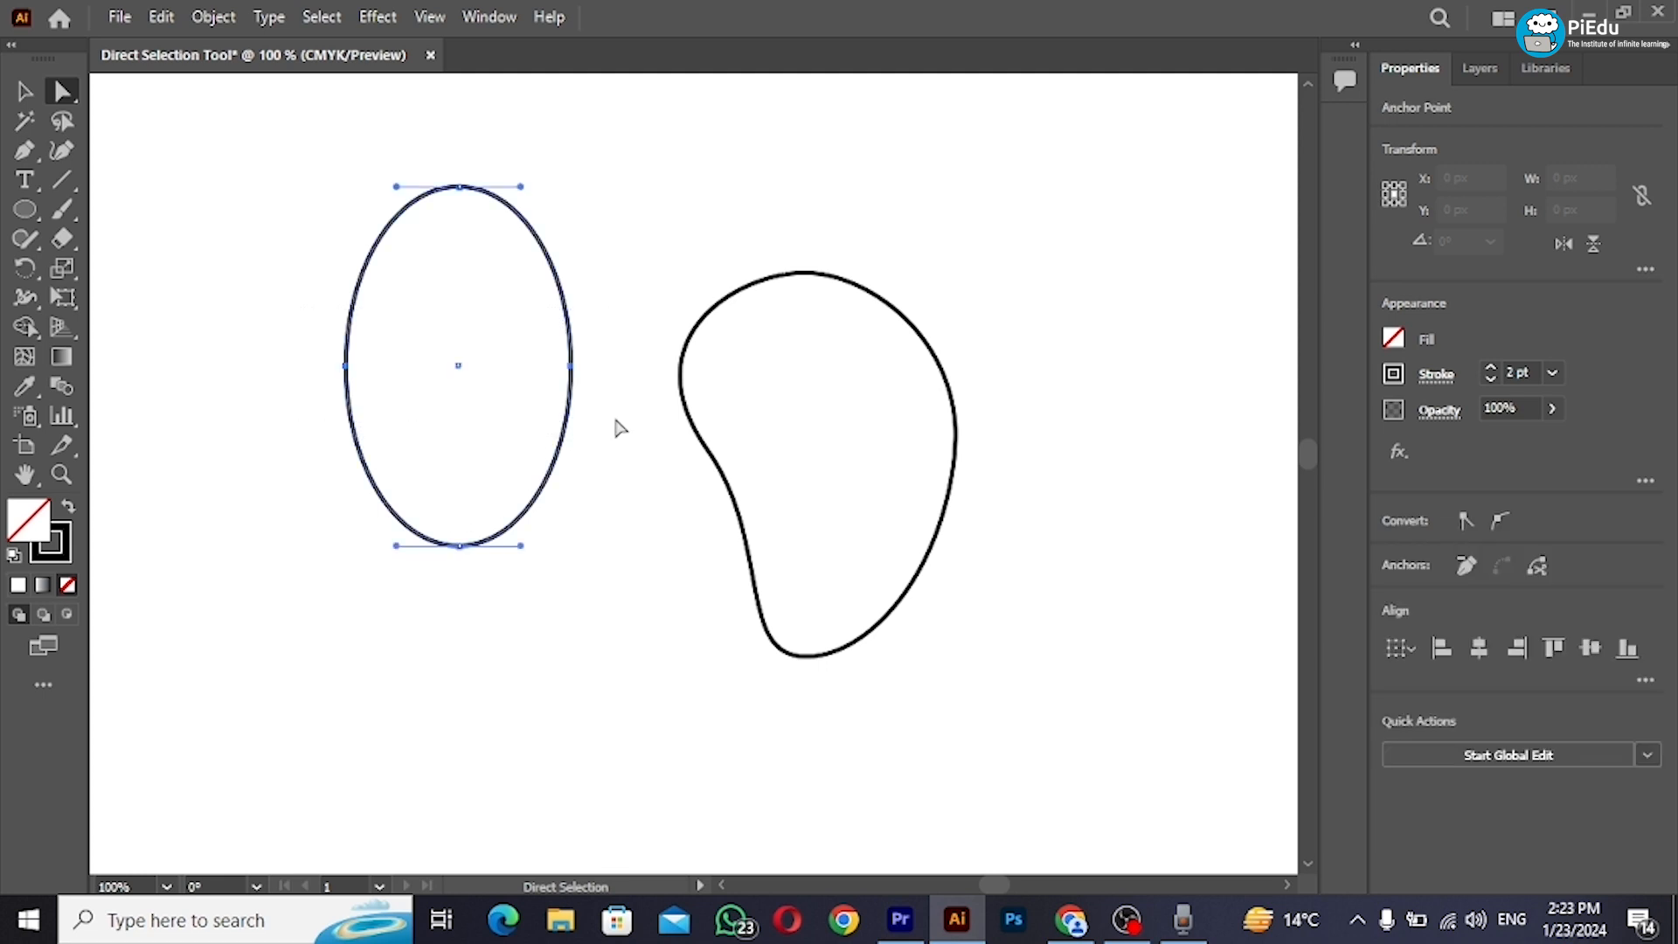
drag(590, 342, 319, 400)
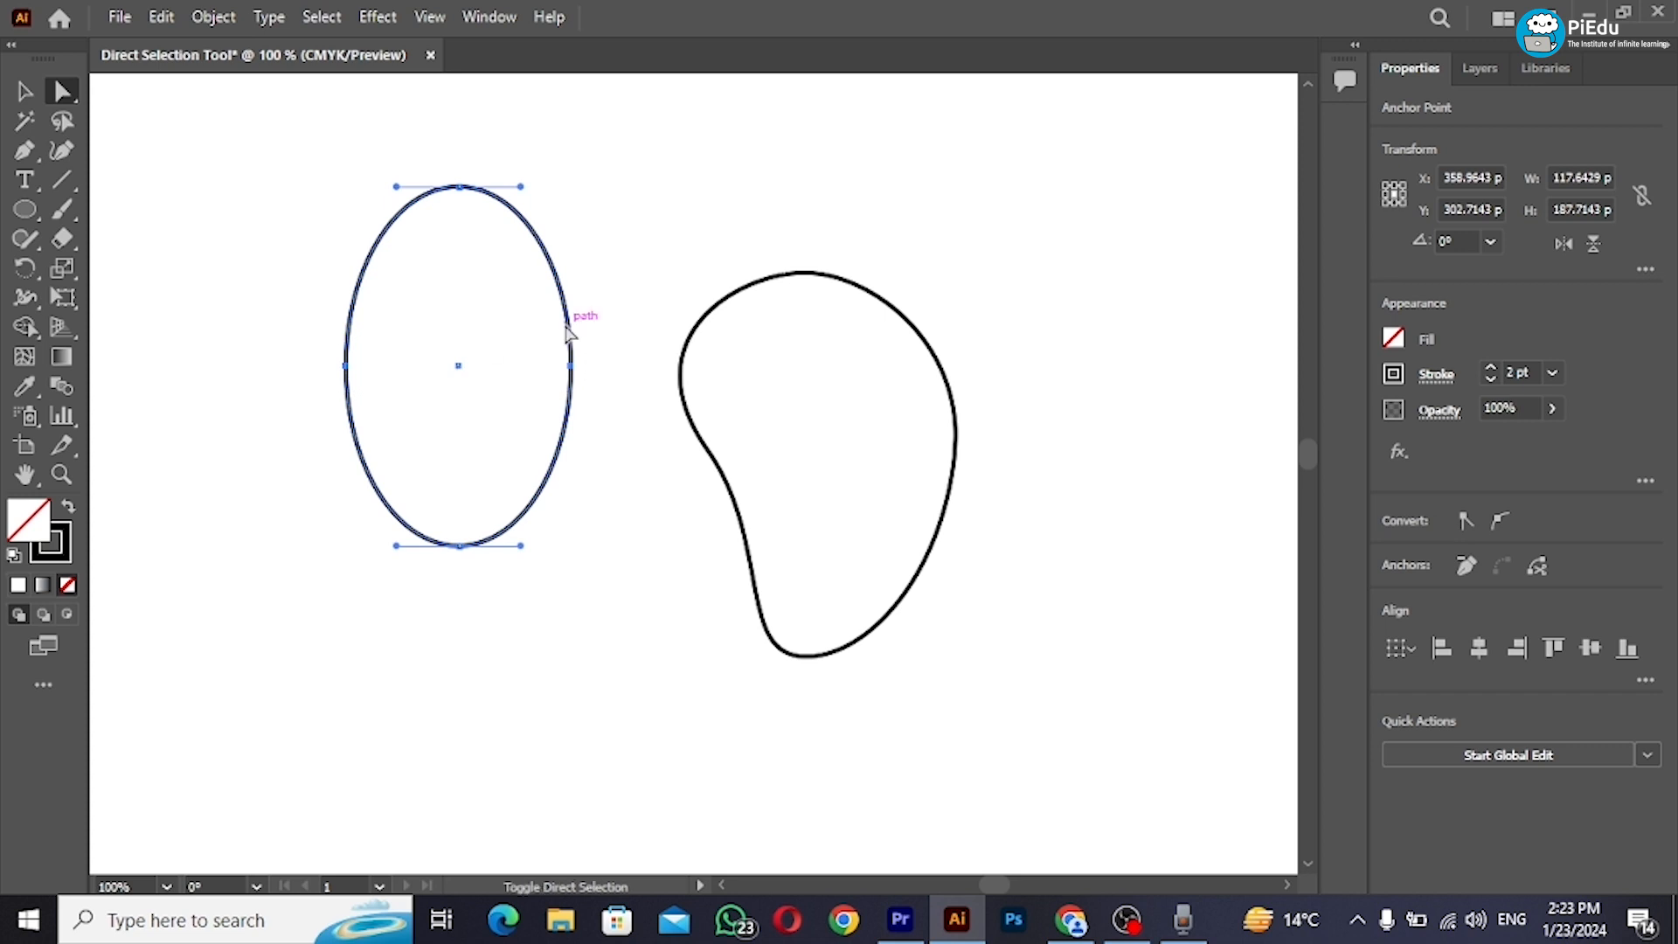
key(shift+Down)
key(shift+Down)
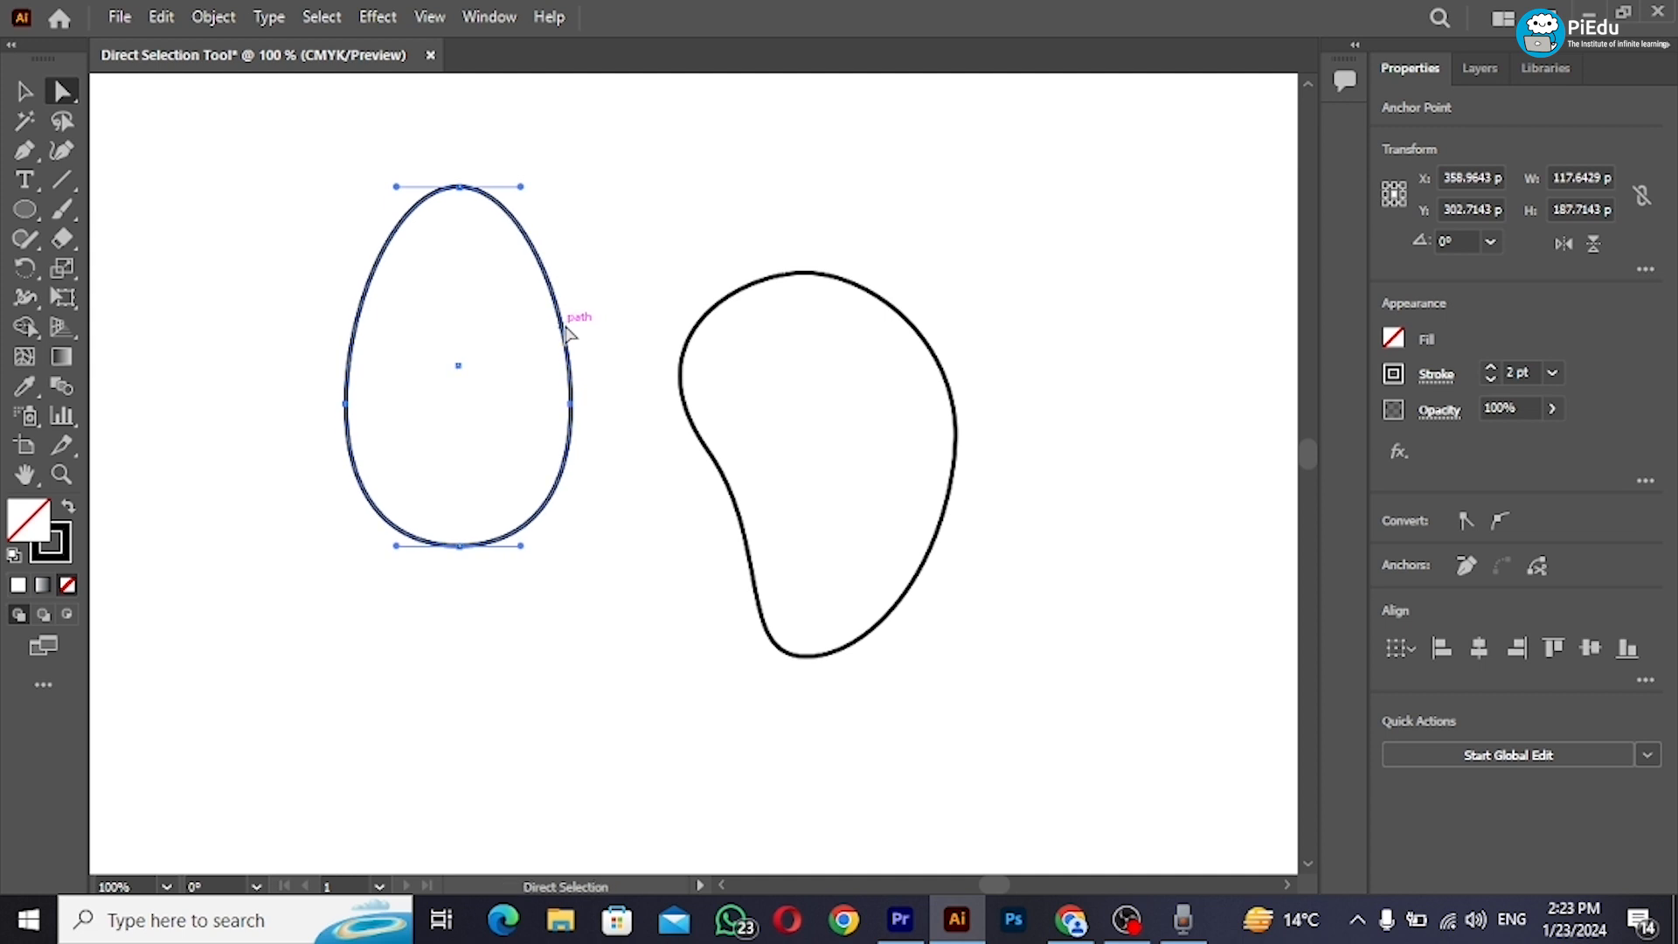
click(172, 462)
Step: Fill the egg shape with red F40606 and move it farther left and slightly up on the artboard
key(v)
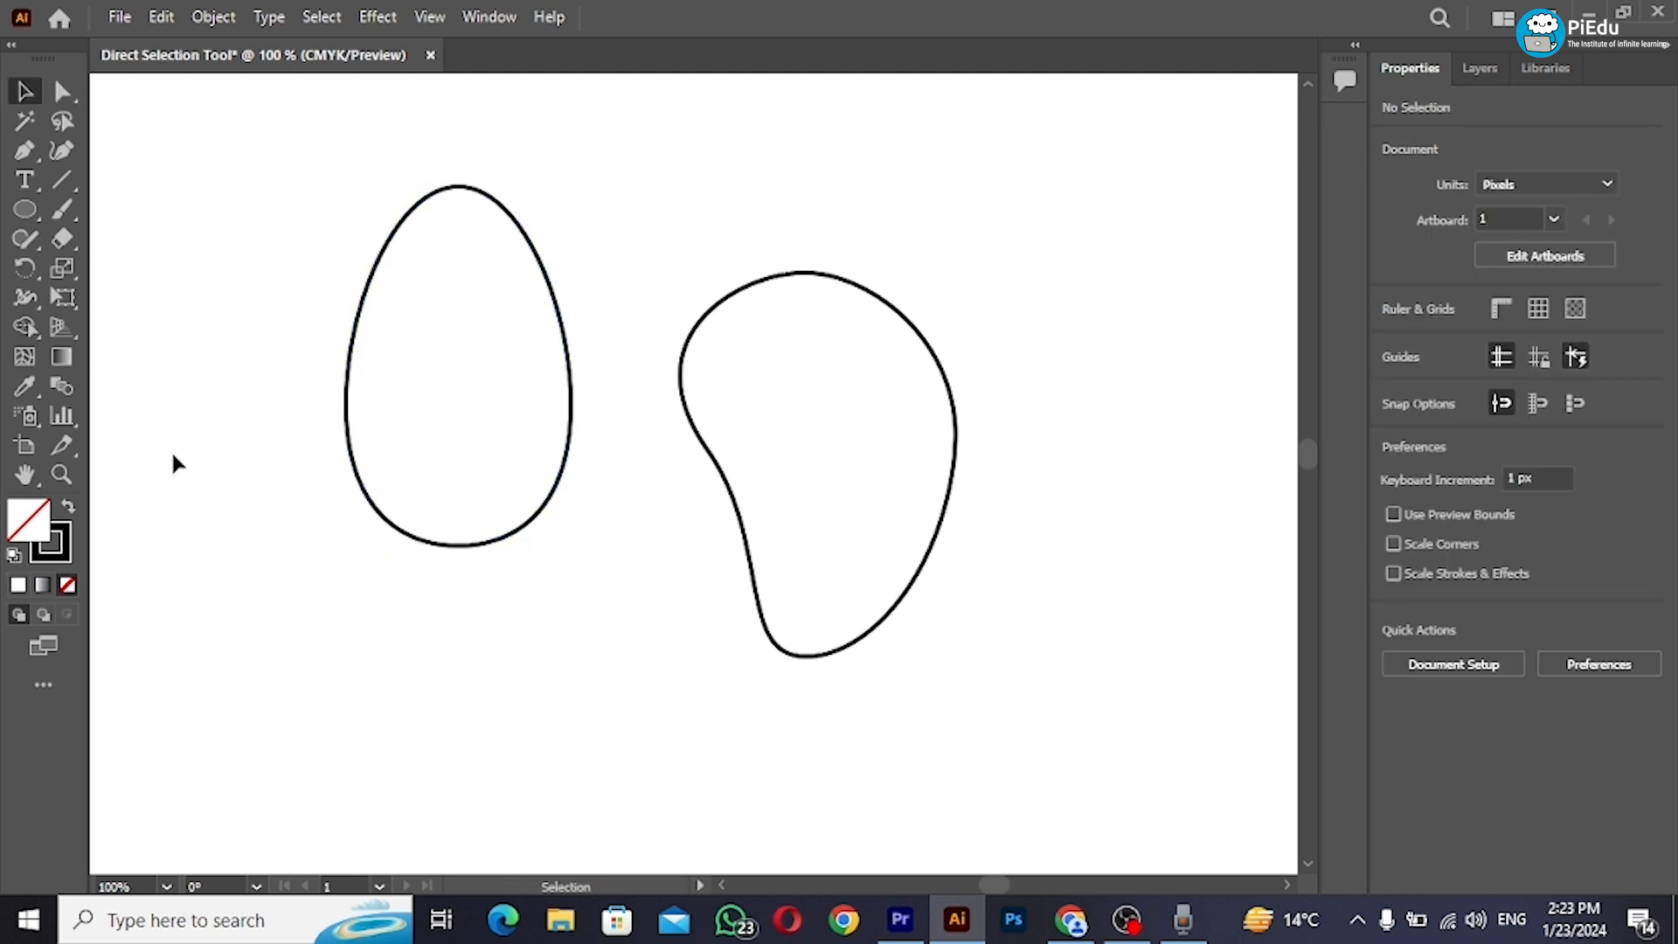
click(378, 277)
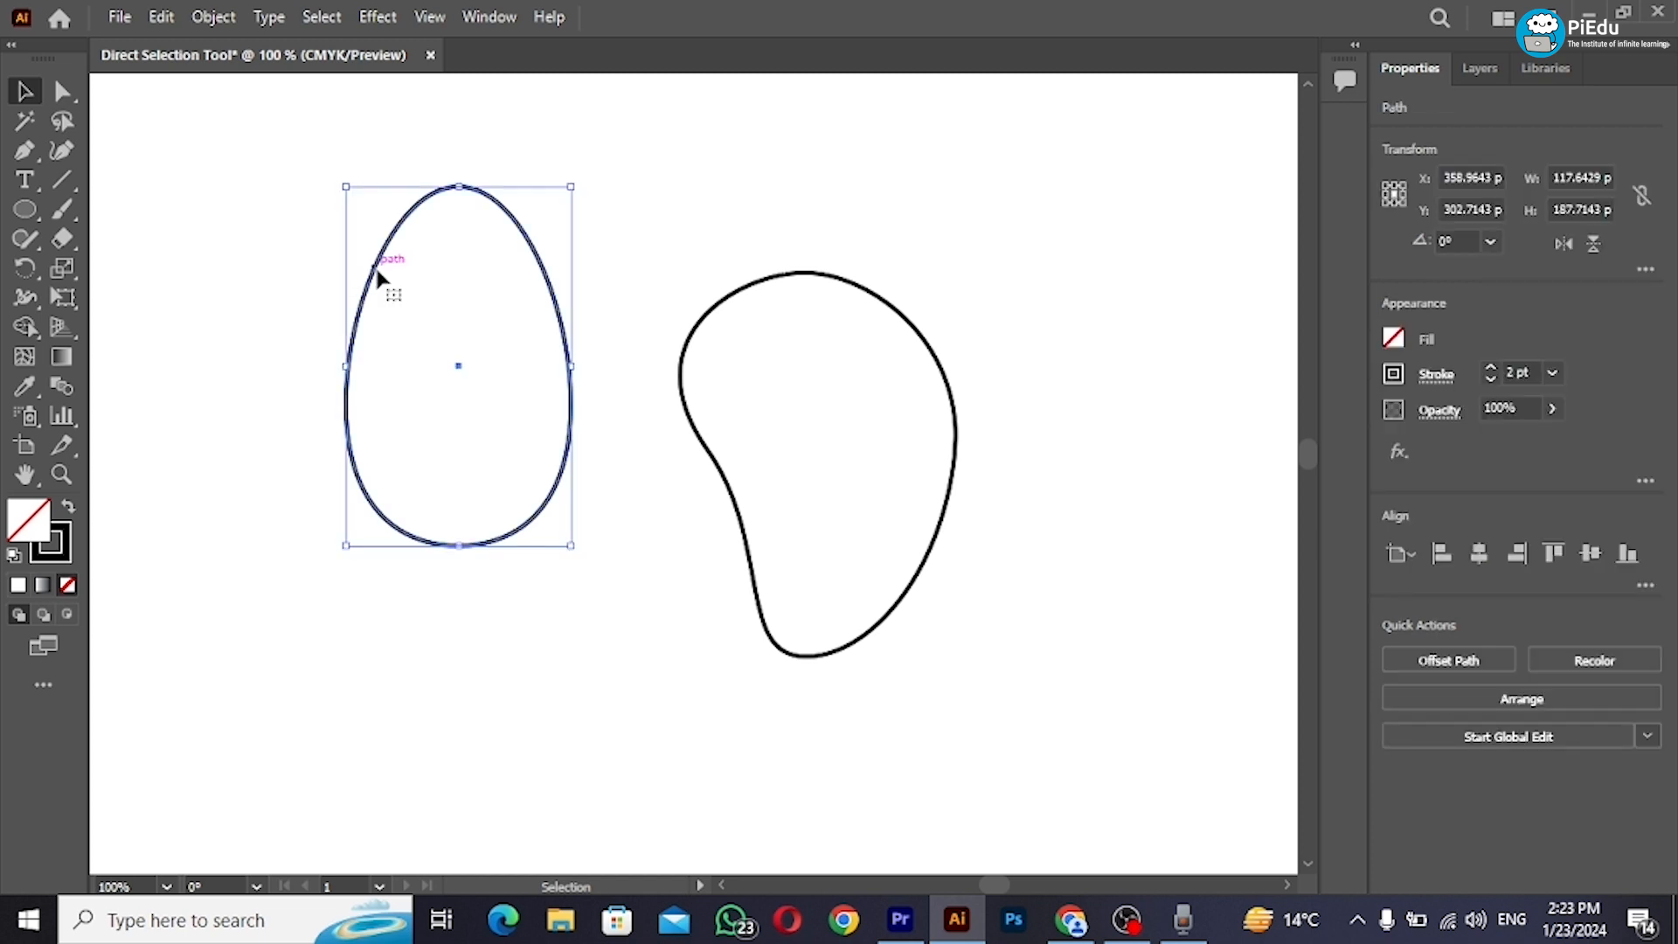
double_click(40, 518)
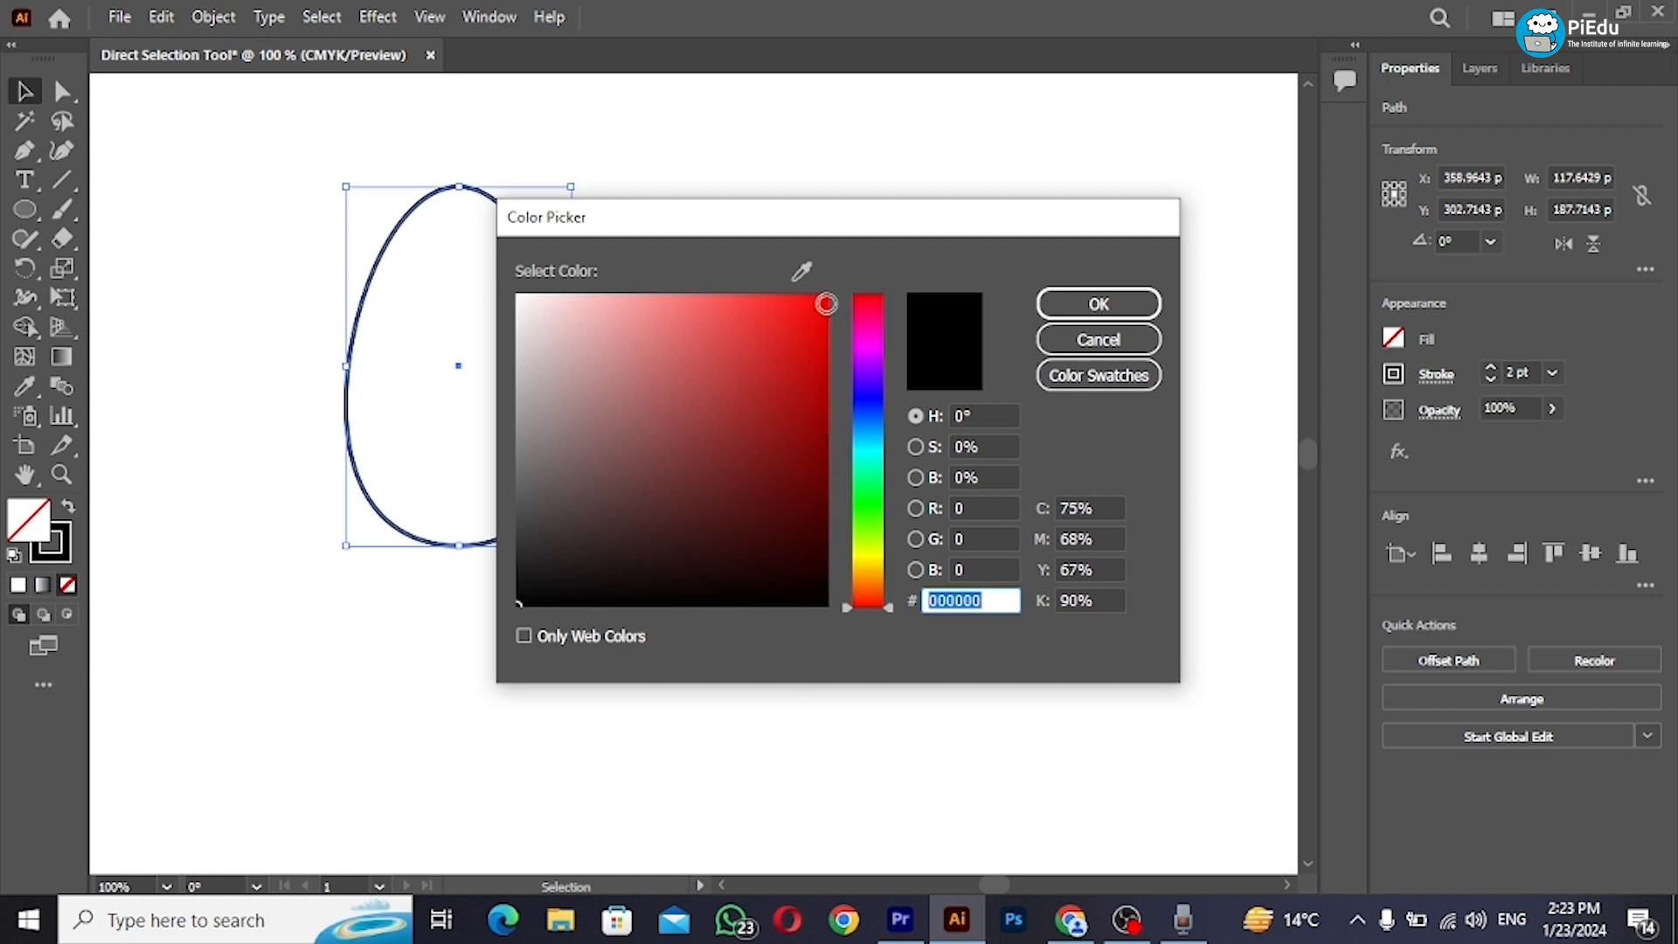
click(822, 306)
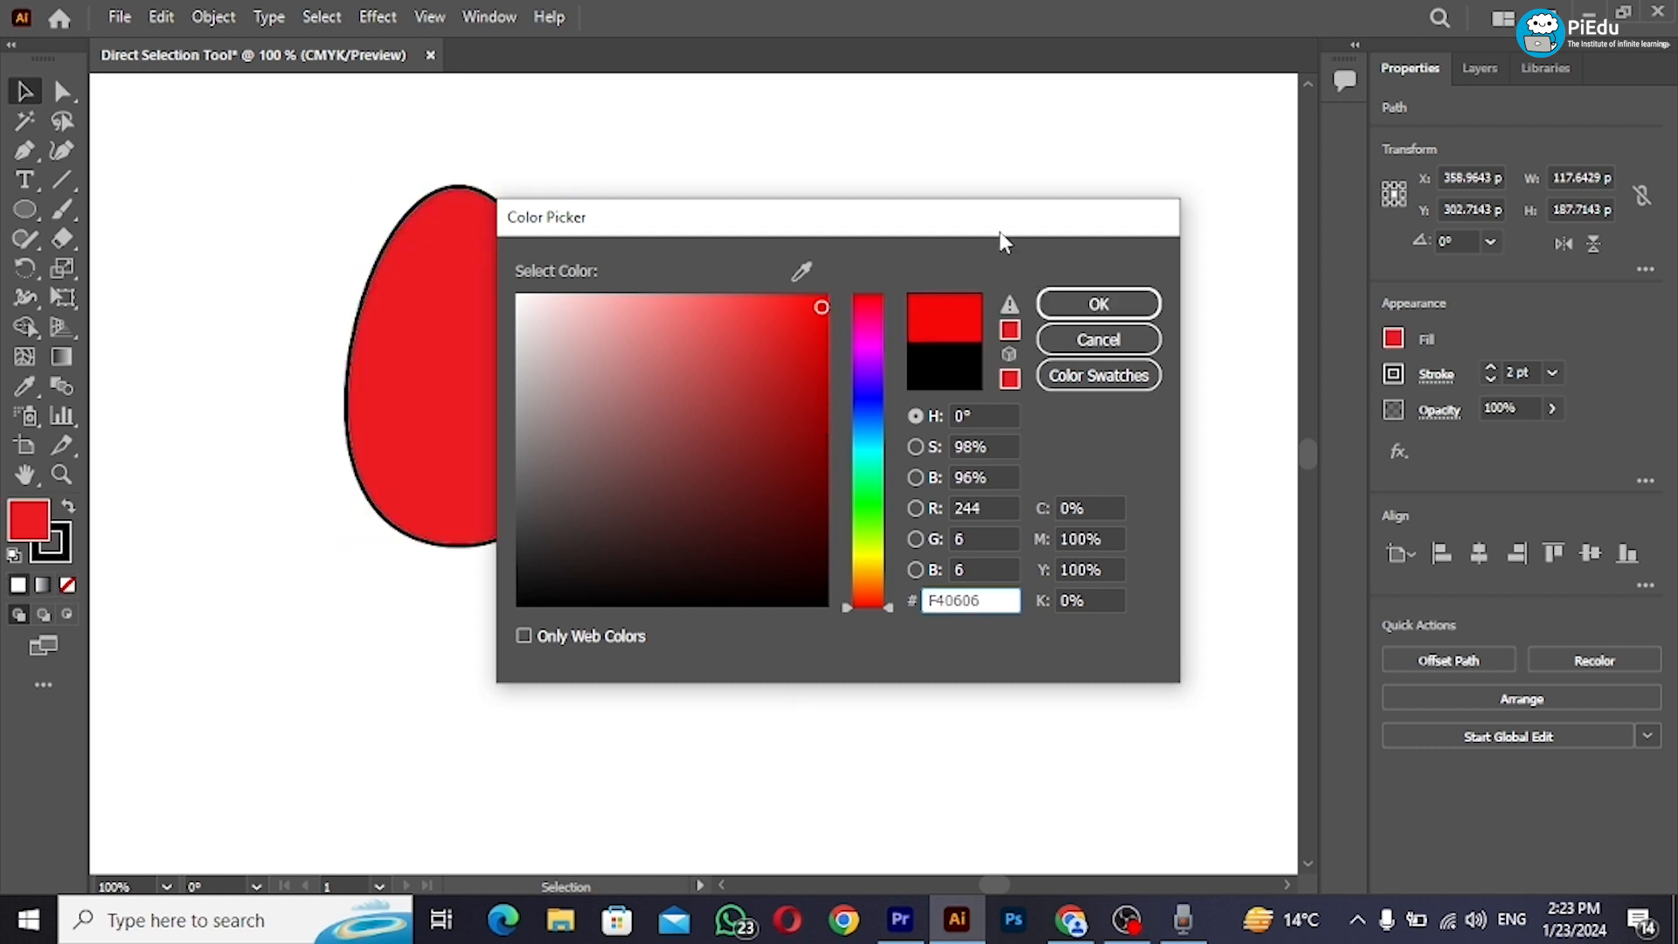
click(1039, 278)
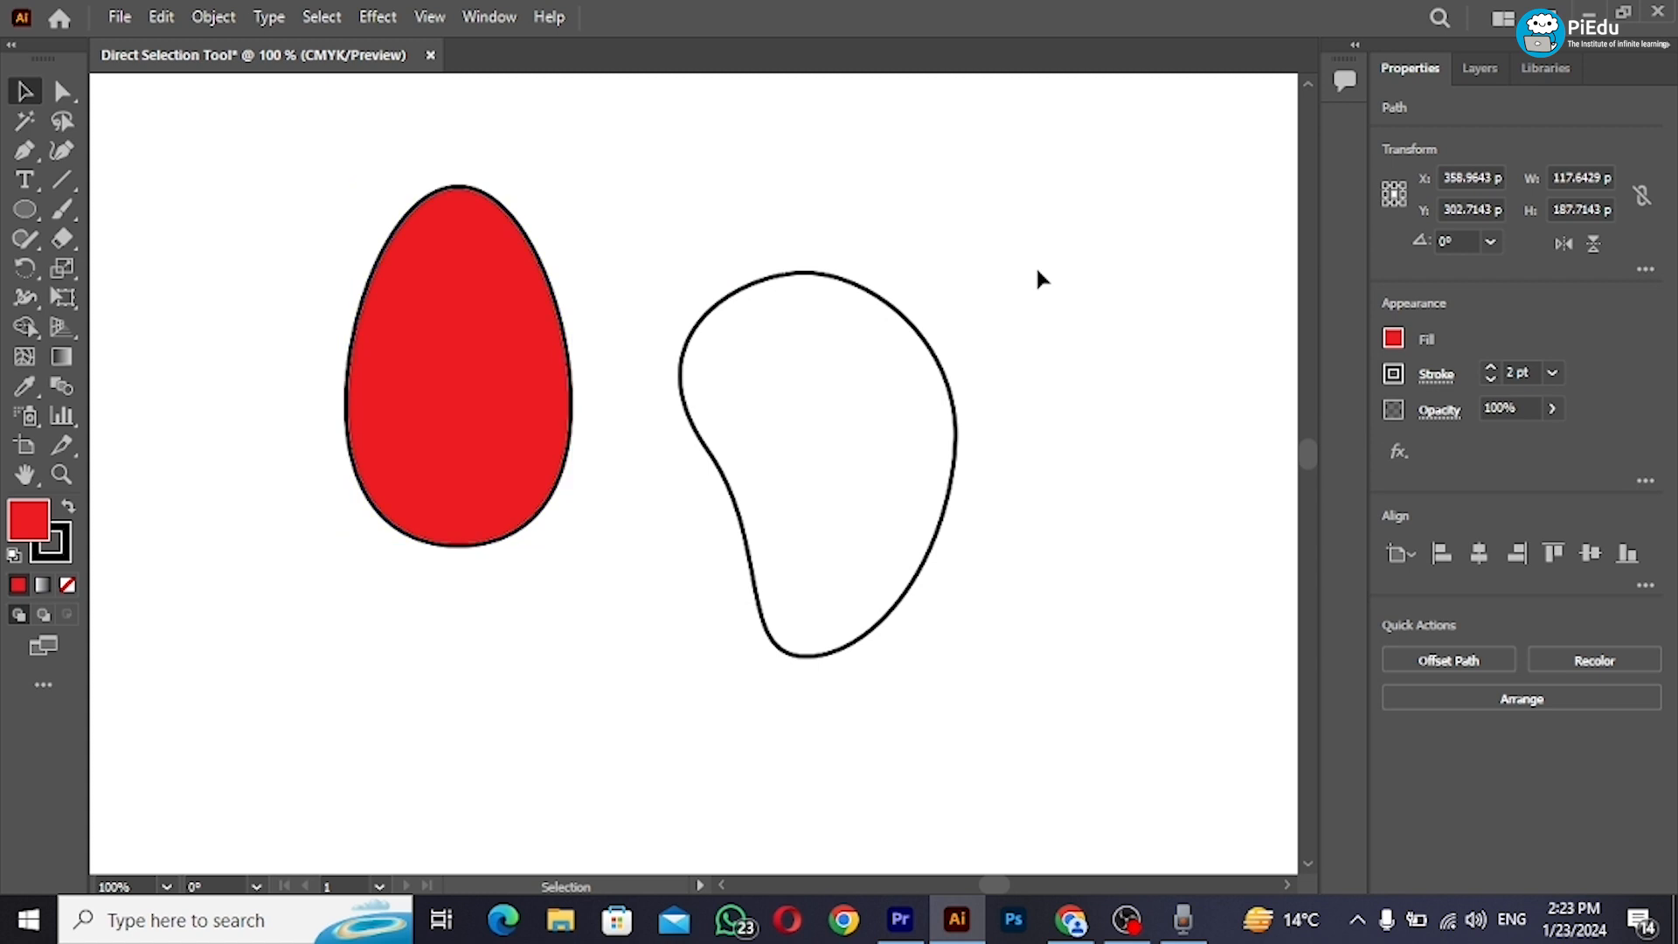
drag(522, 374, 315, 350)
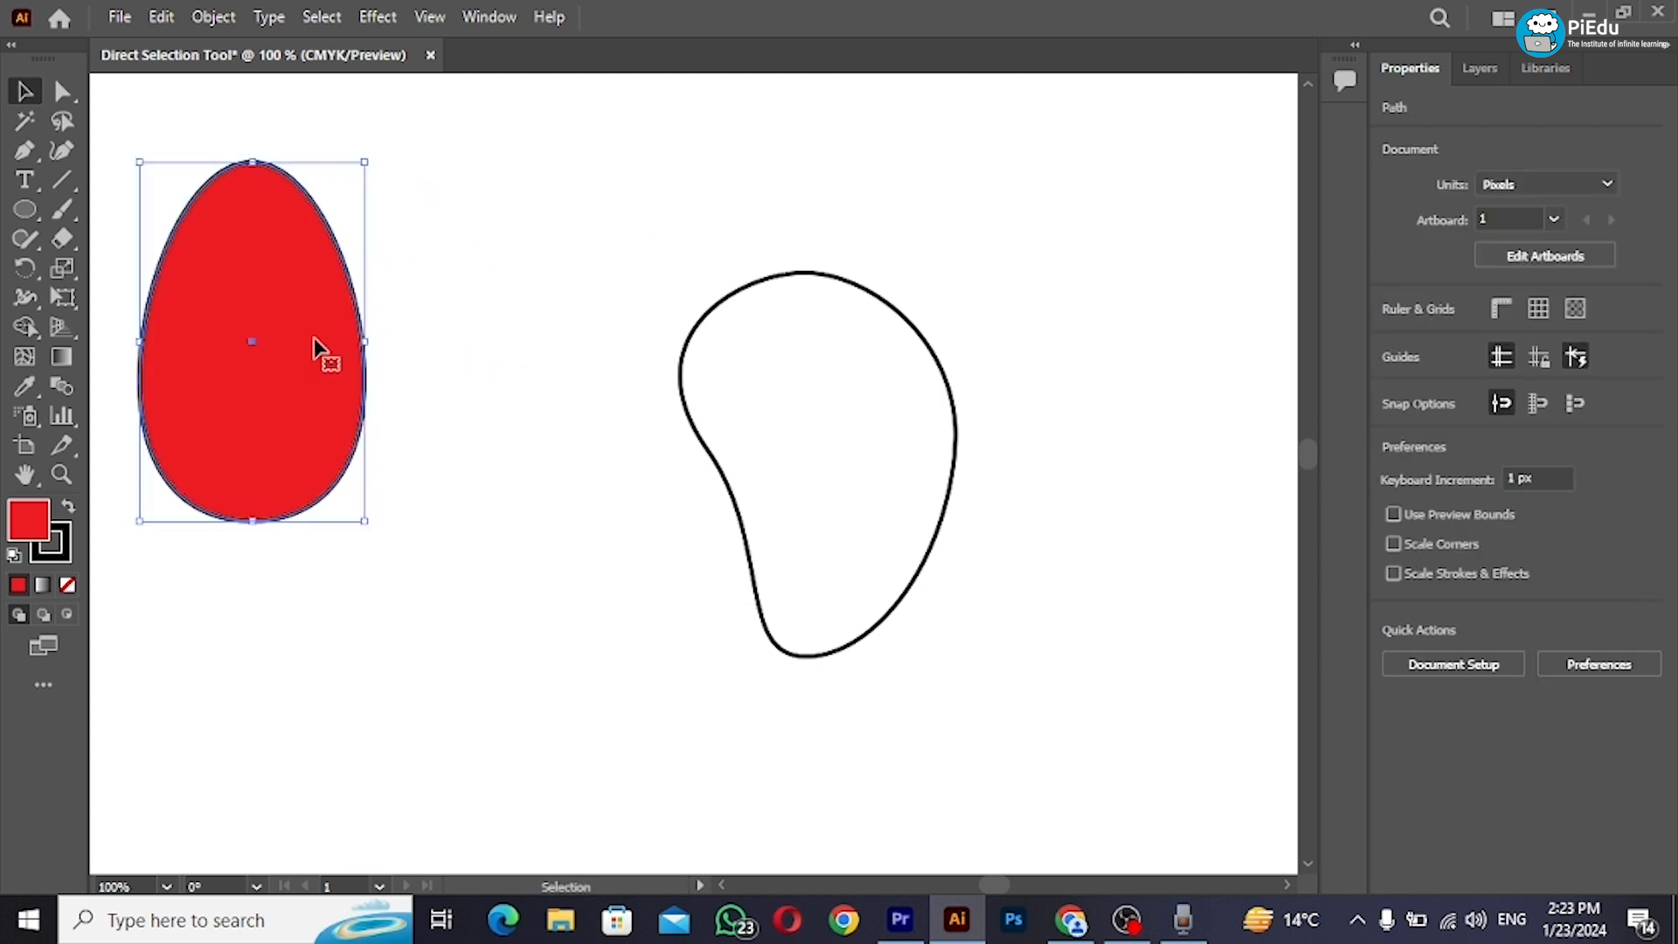
Step: Fill the bean shape with yellow F7ED37 and move it up and left beside the red egg
click(925, 423)
drag(972, 458, 806, 465)
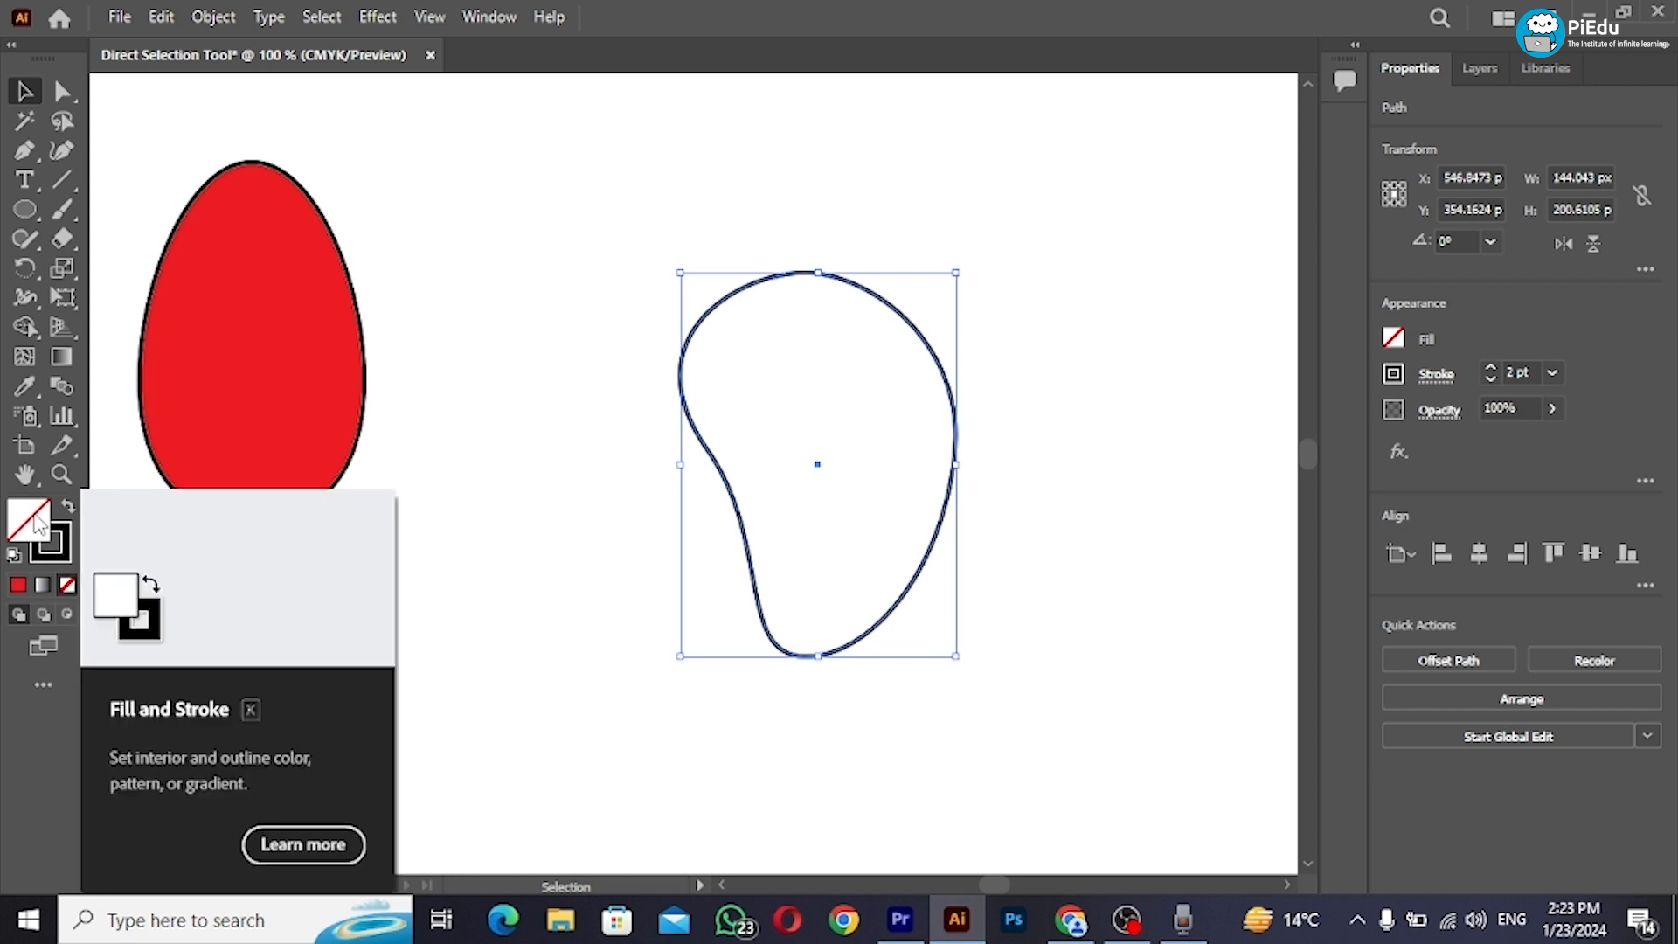
double_click(53, 564)
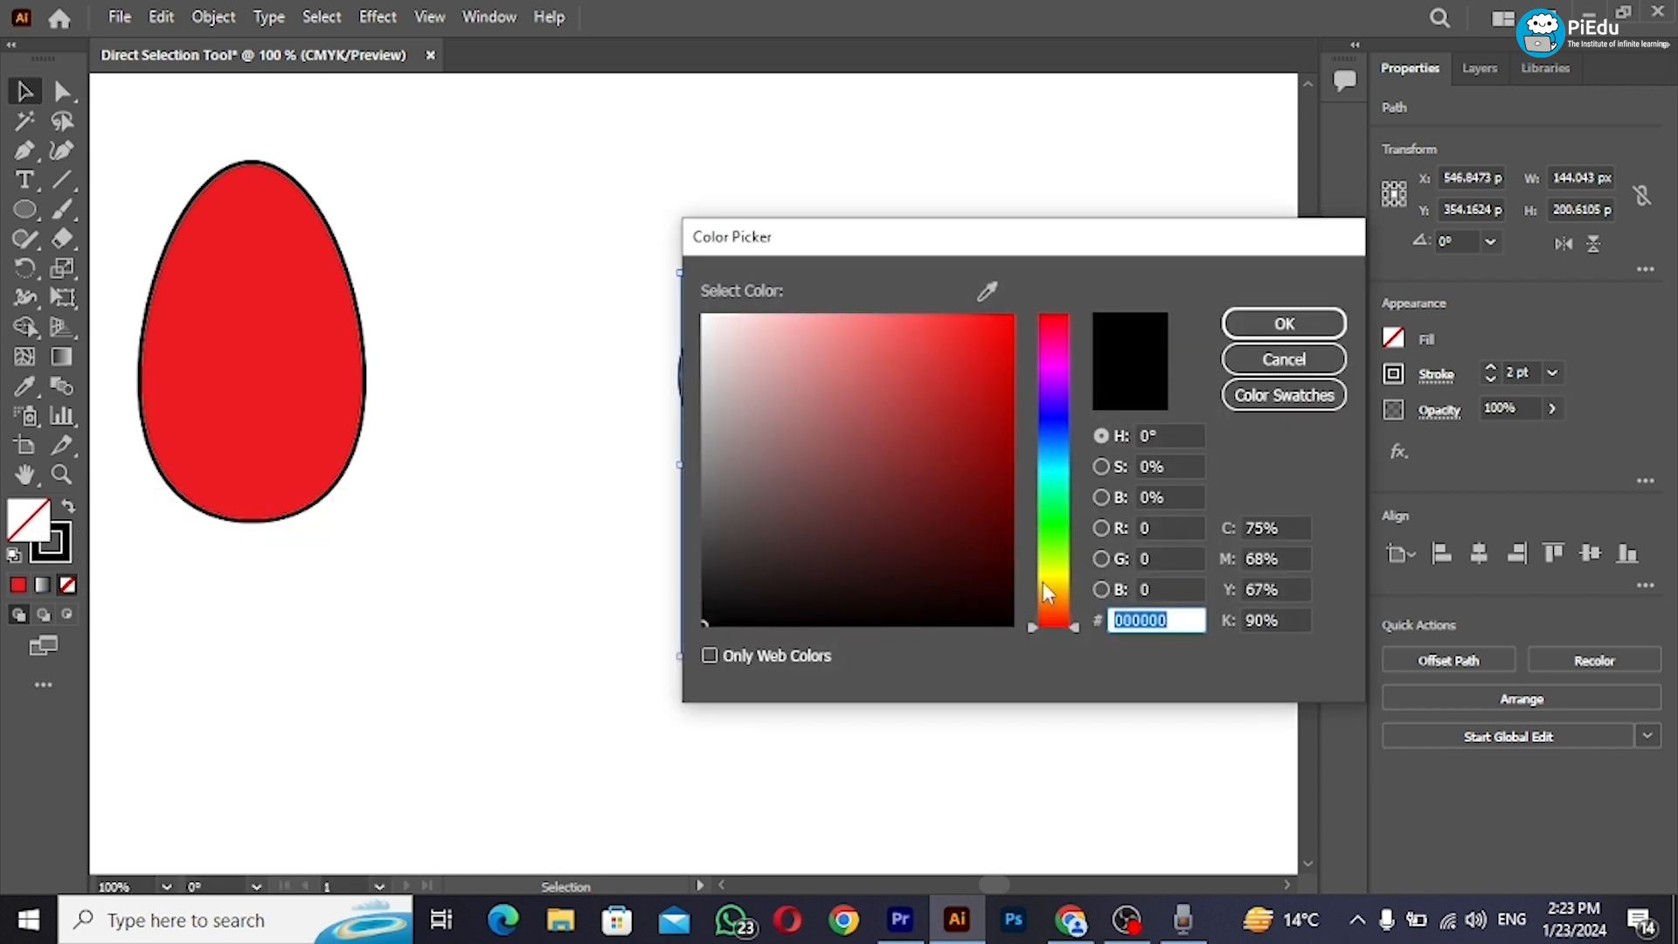
click(1046, 578)
click(945, 323)
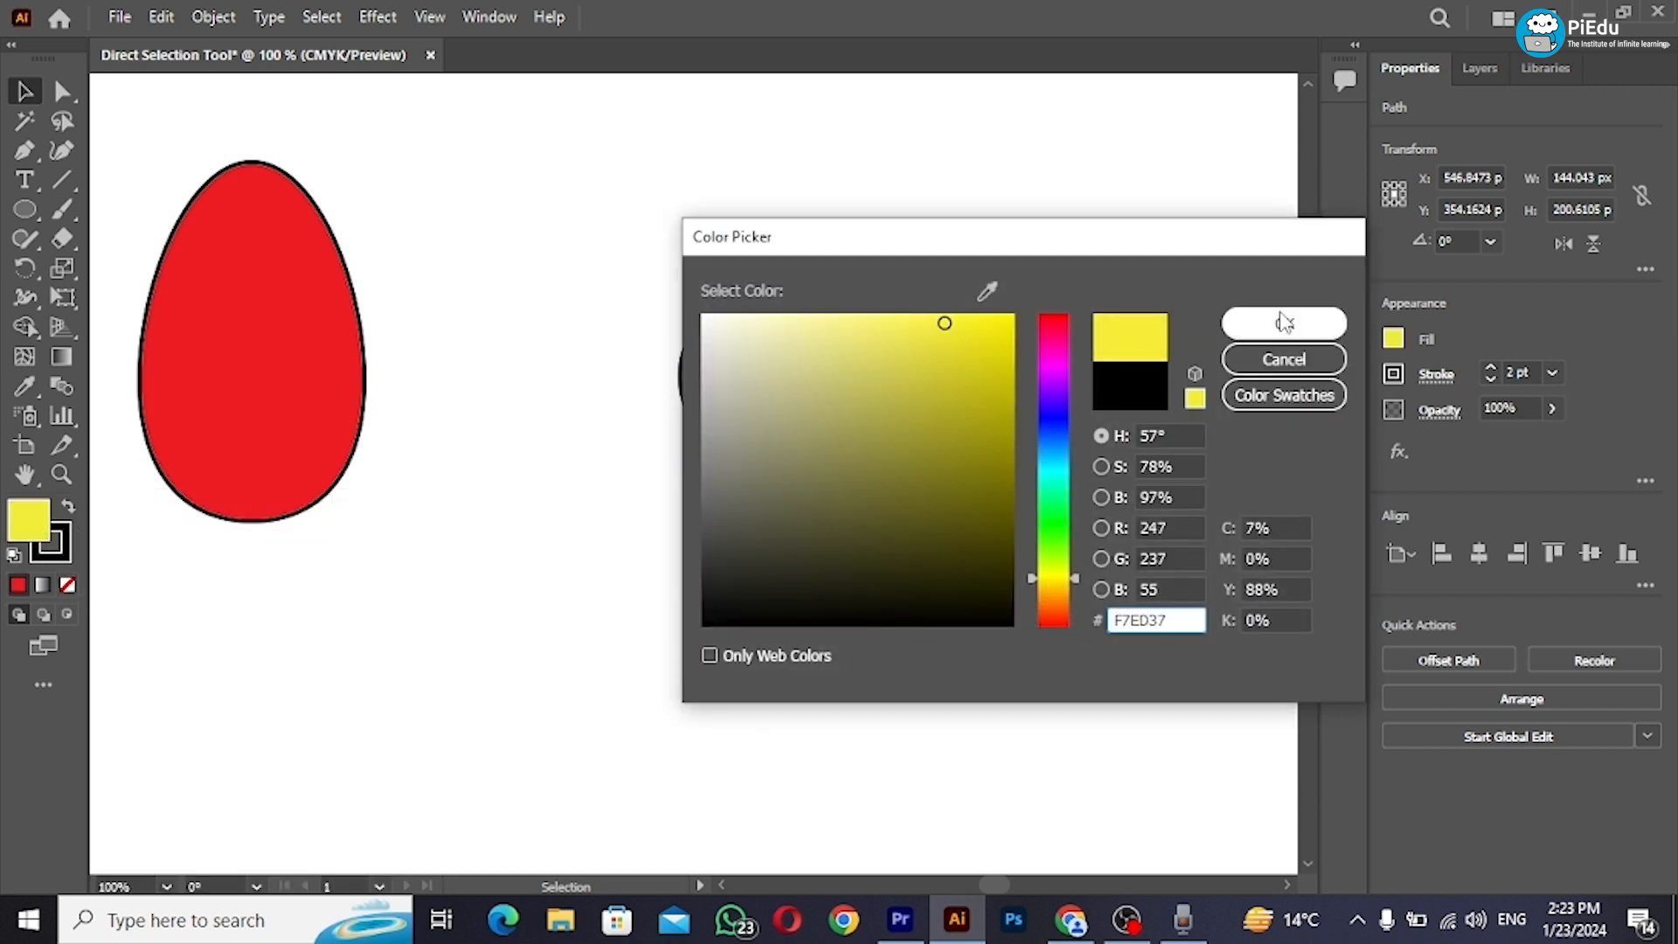
click(1284, 322)
click(1159, 331)
drag(892, 406, 586, 271)
click(777, 374)
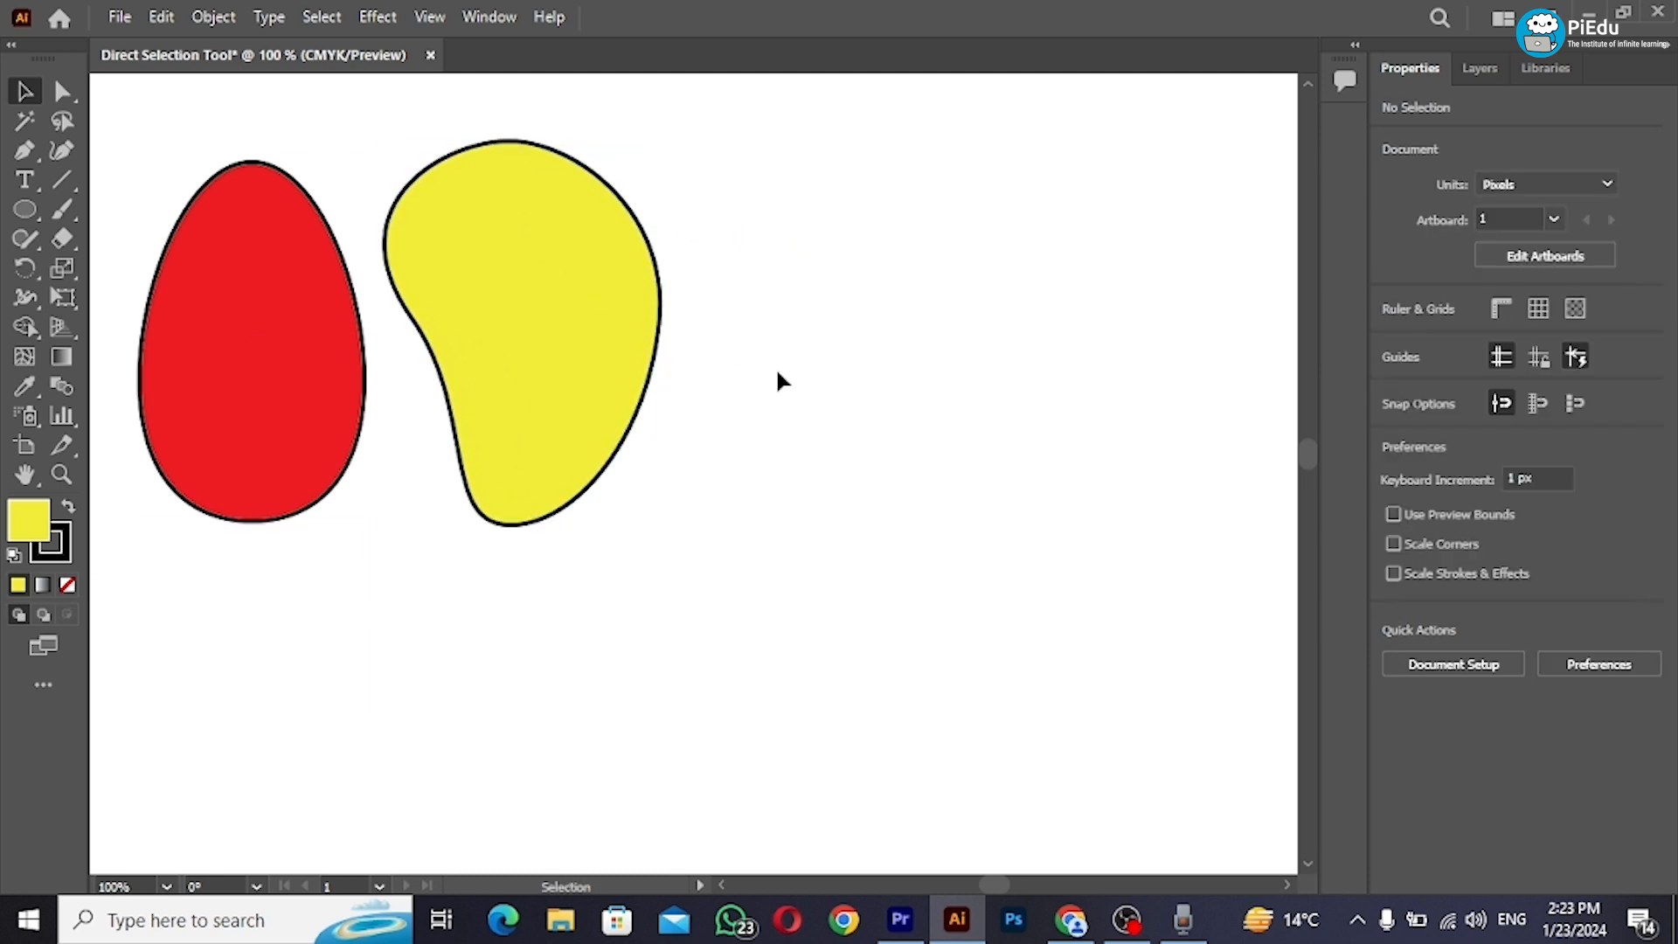
Step: Draw a square about 101 x 101 px in the empty area to the right of the bean shape
key(m)
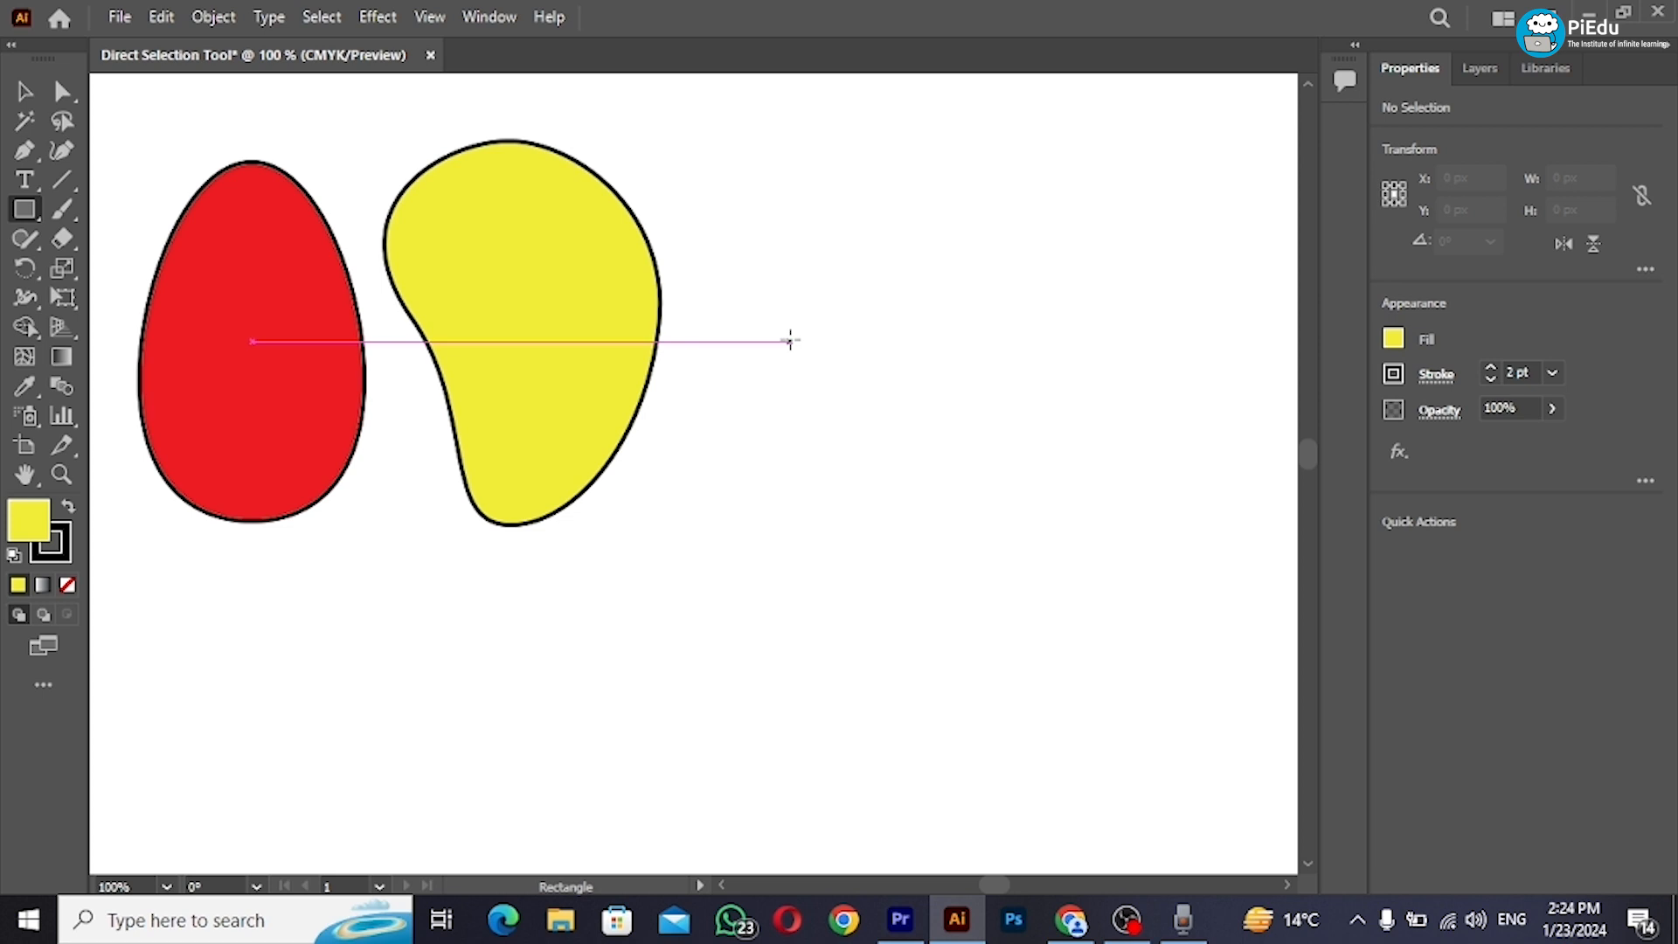
drag(790, 341, 981, 455)
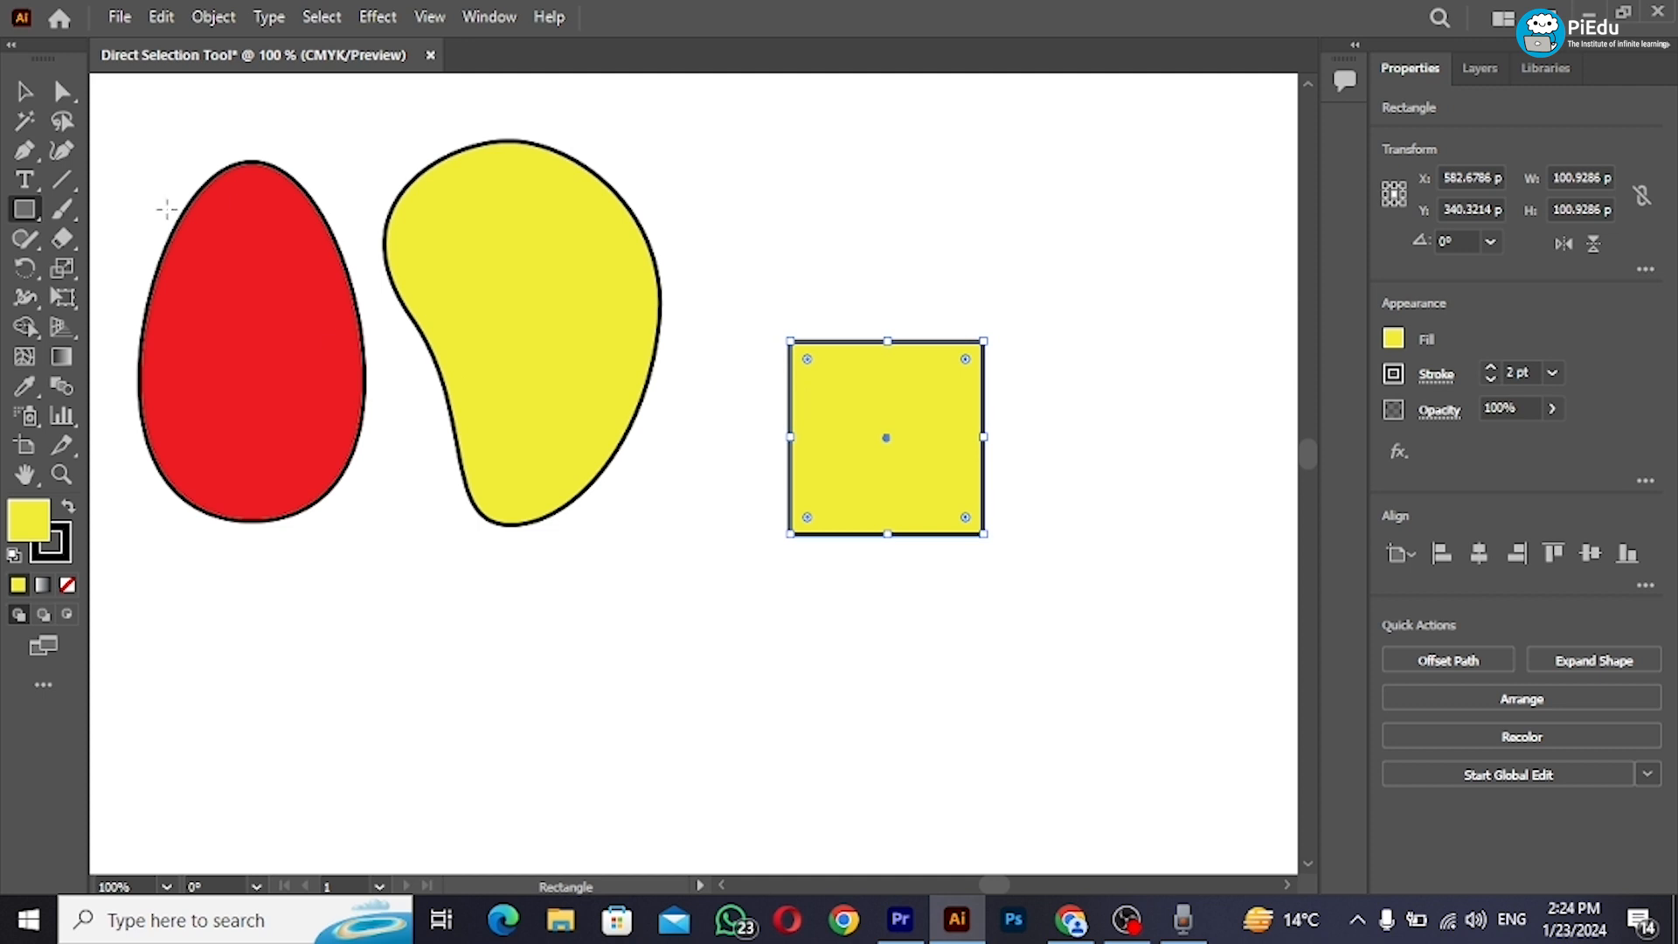
click(24, 91)
click(791, 267)
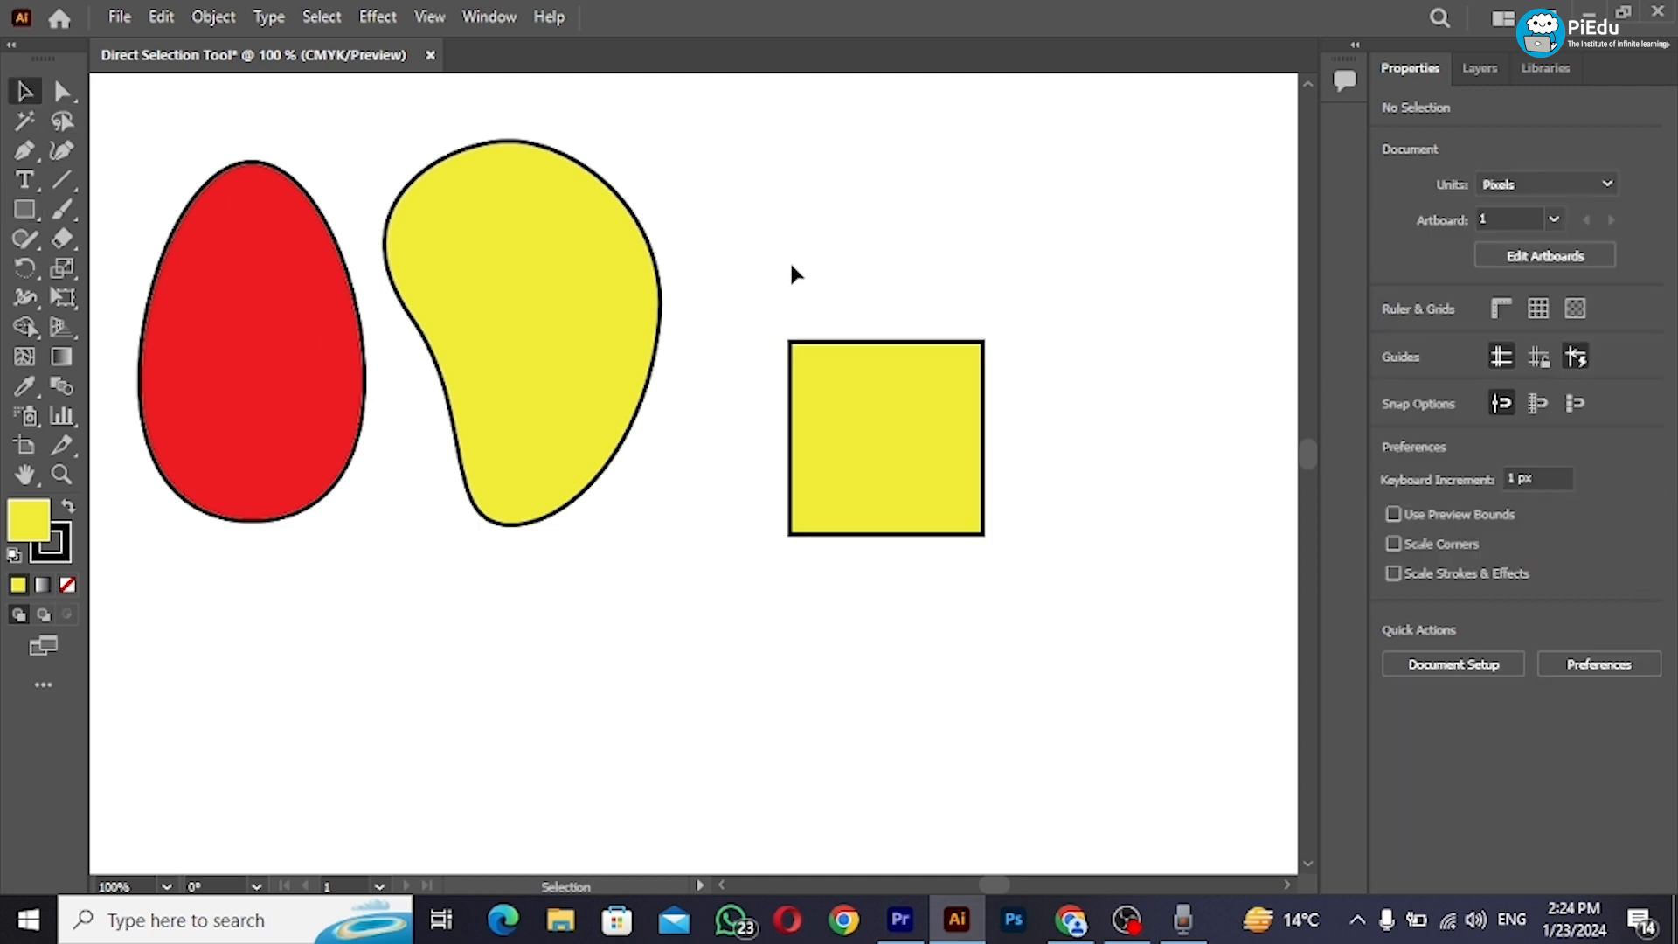
Step: Duplicate the yellow square horizontally and place the copy flush against its right edge
click(871, 444)
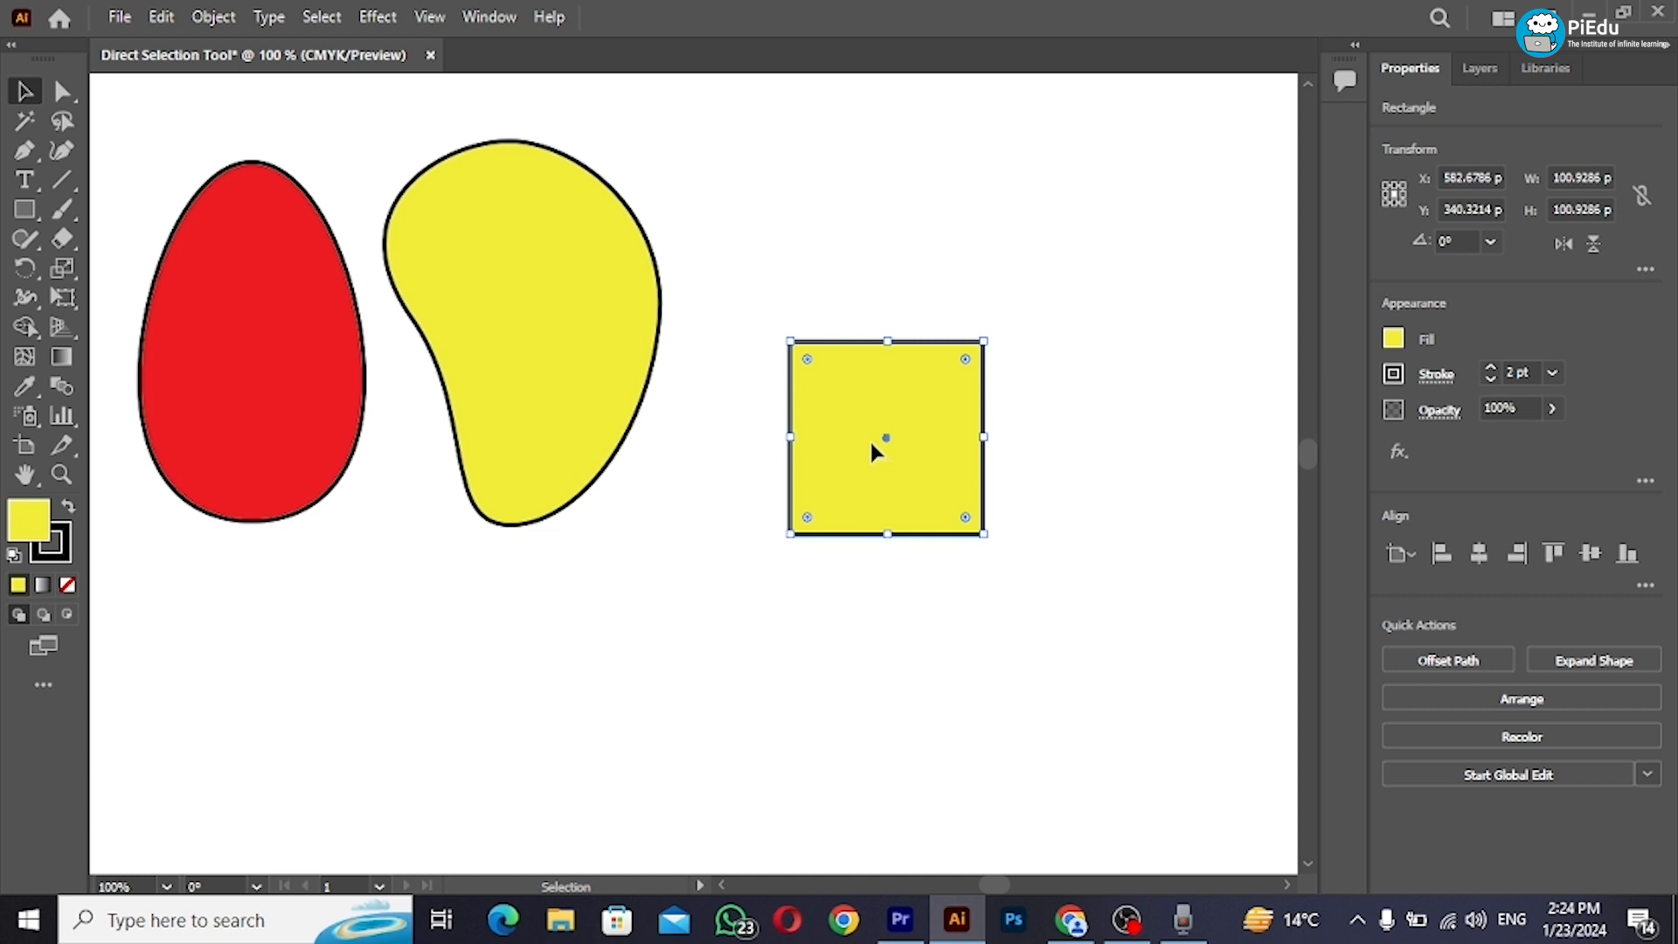
drag(872, 444, 1082, 439)
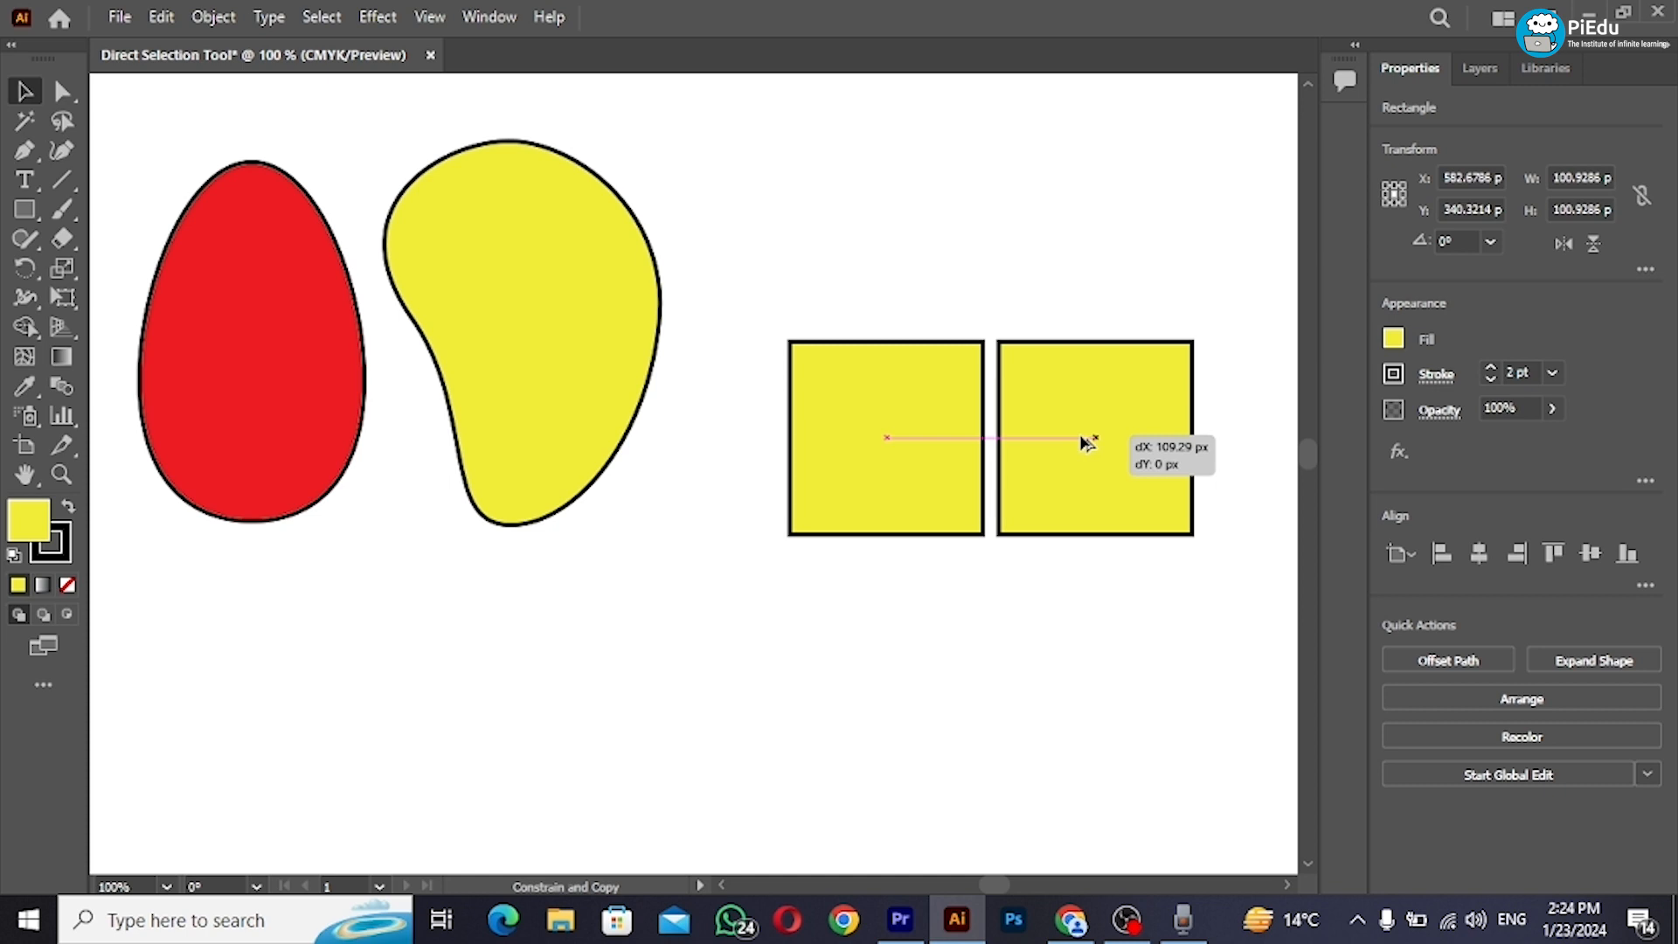
drag(1082, 440, 1067, 441)
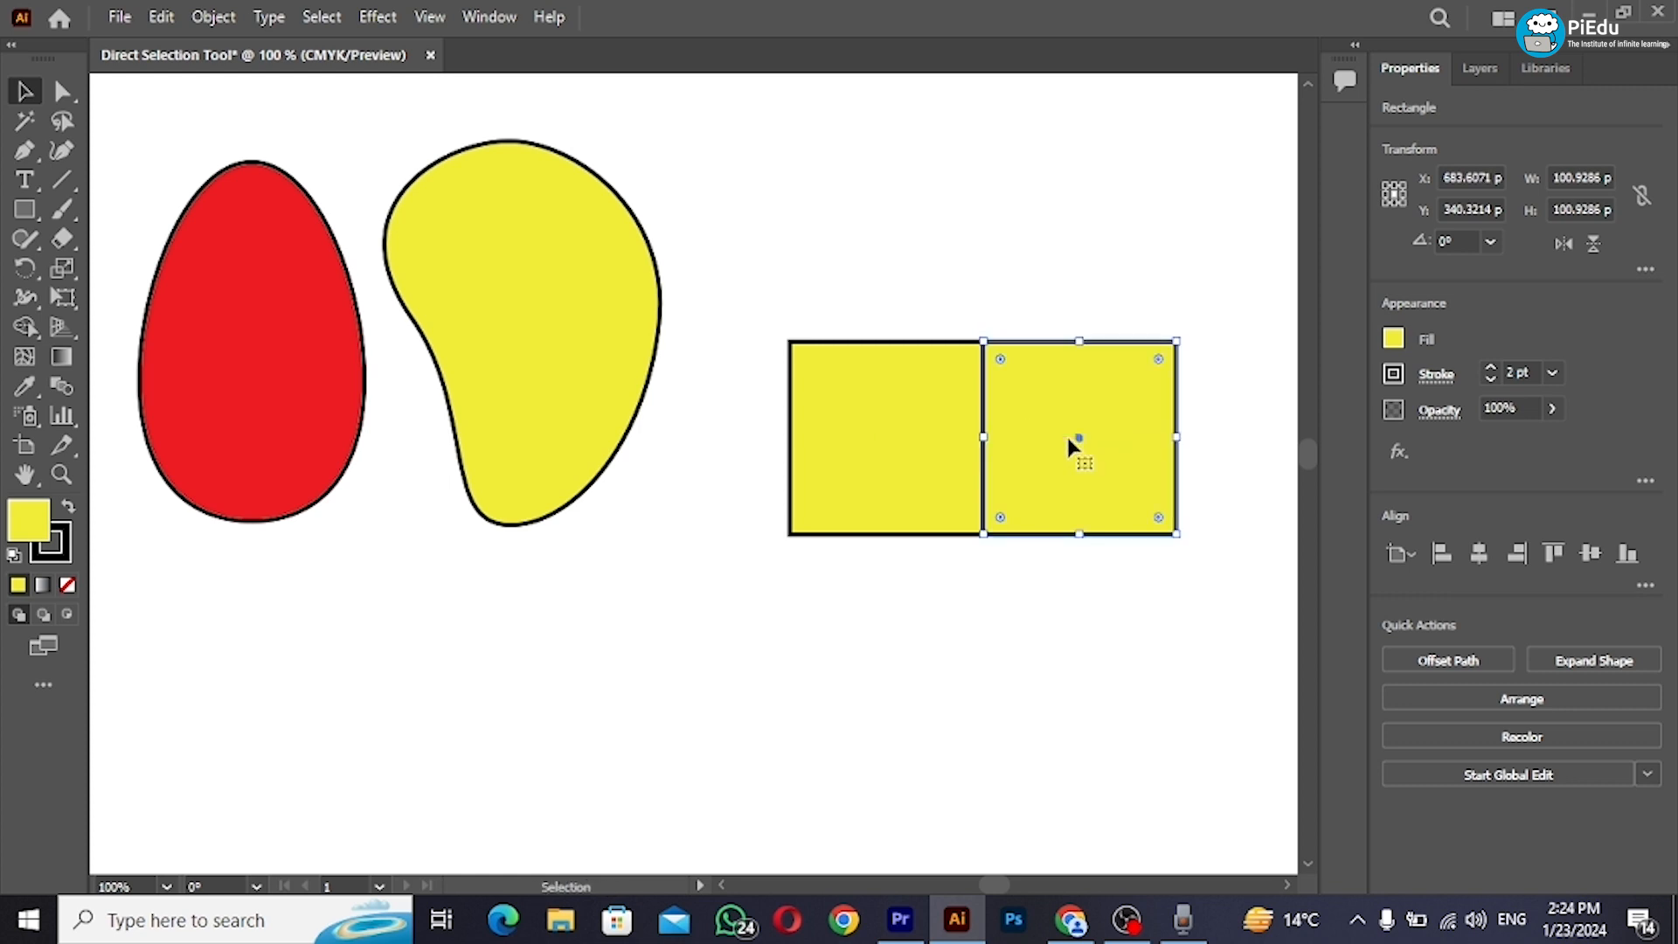
click(988, 629)
Step: Move the floating Color panel off the artwork and set the left square's stroke to None
click(926, 522)
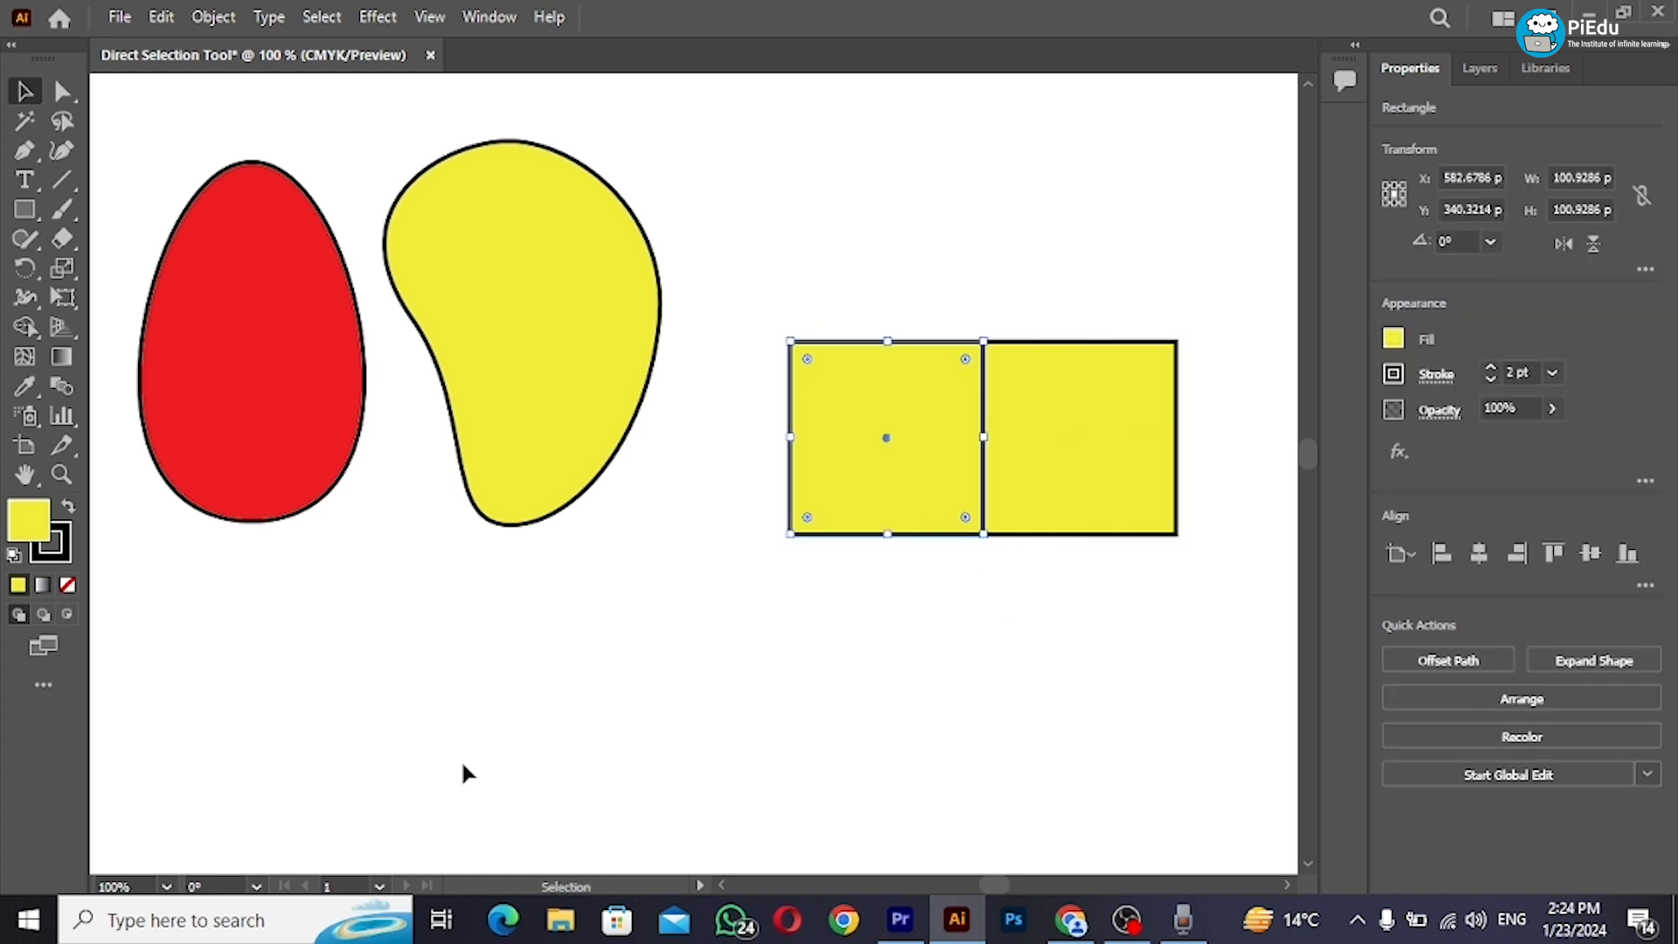
click(54, 549)
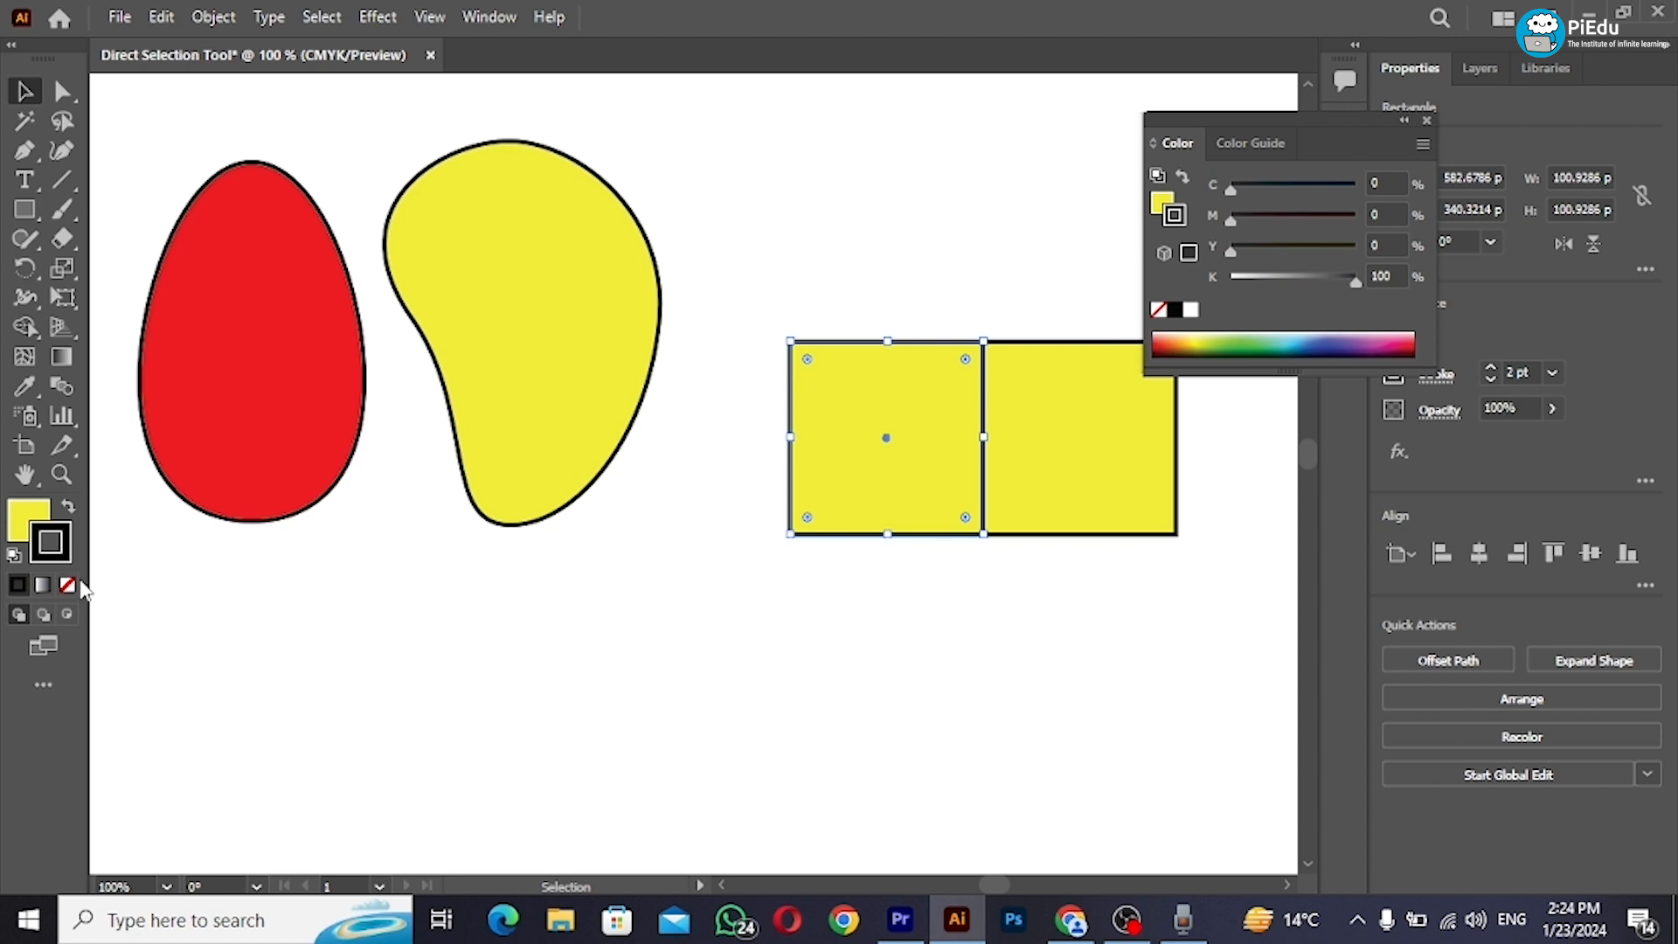
key(ctrl+shift+a)
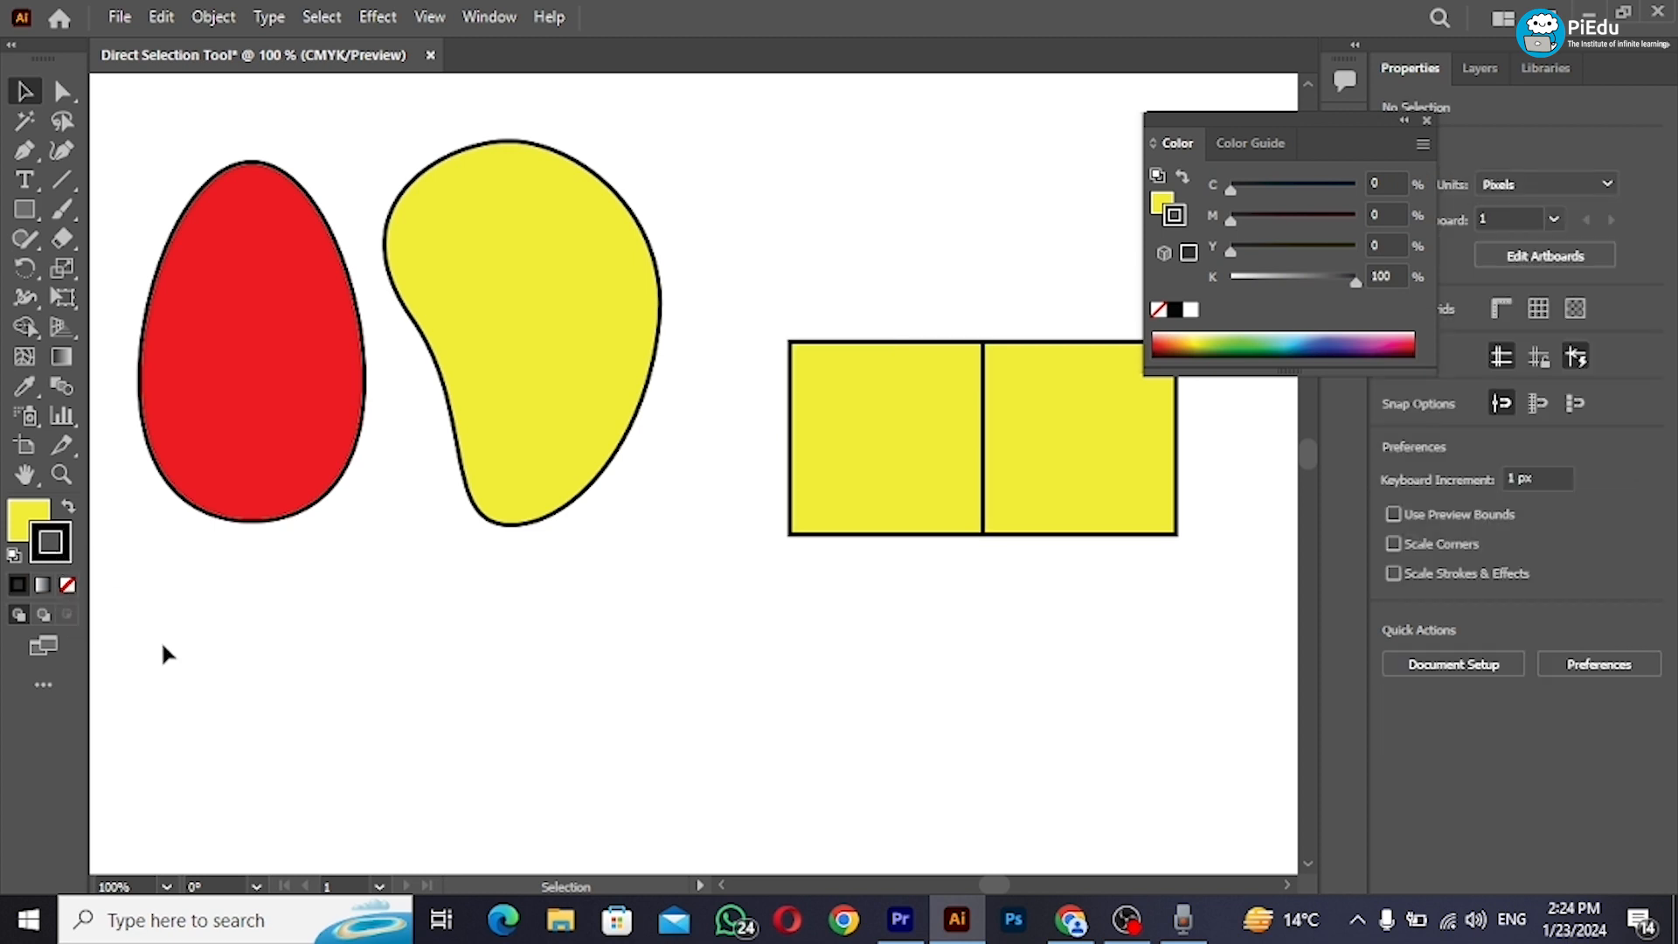
click(32, 523)
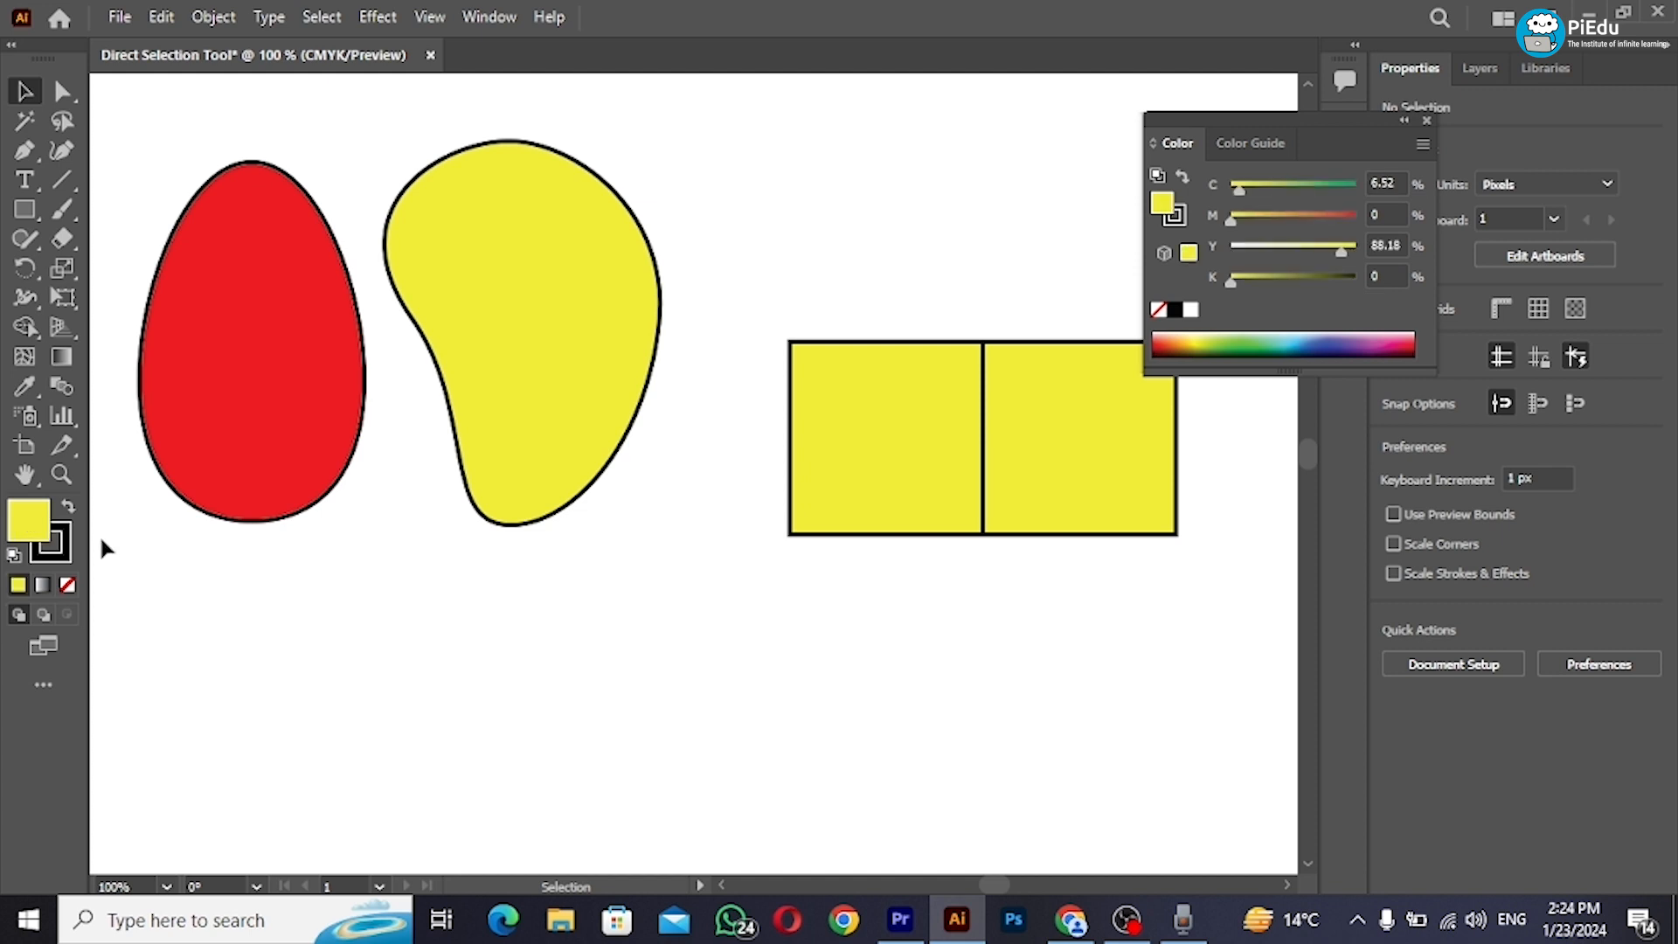
click(65, 556)
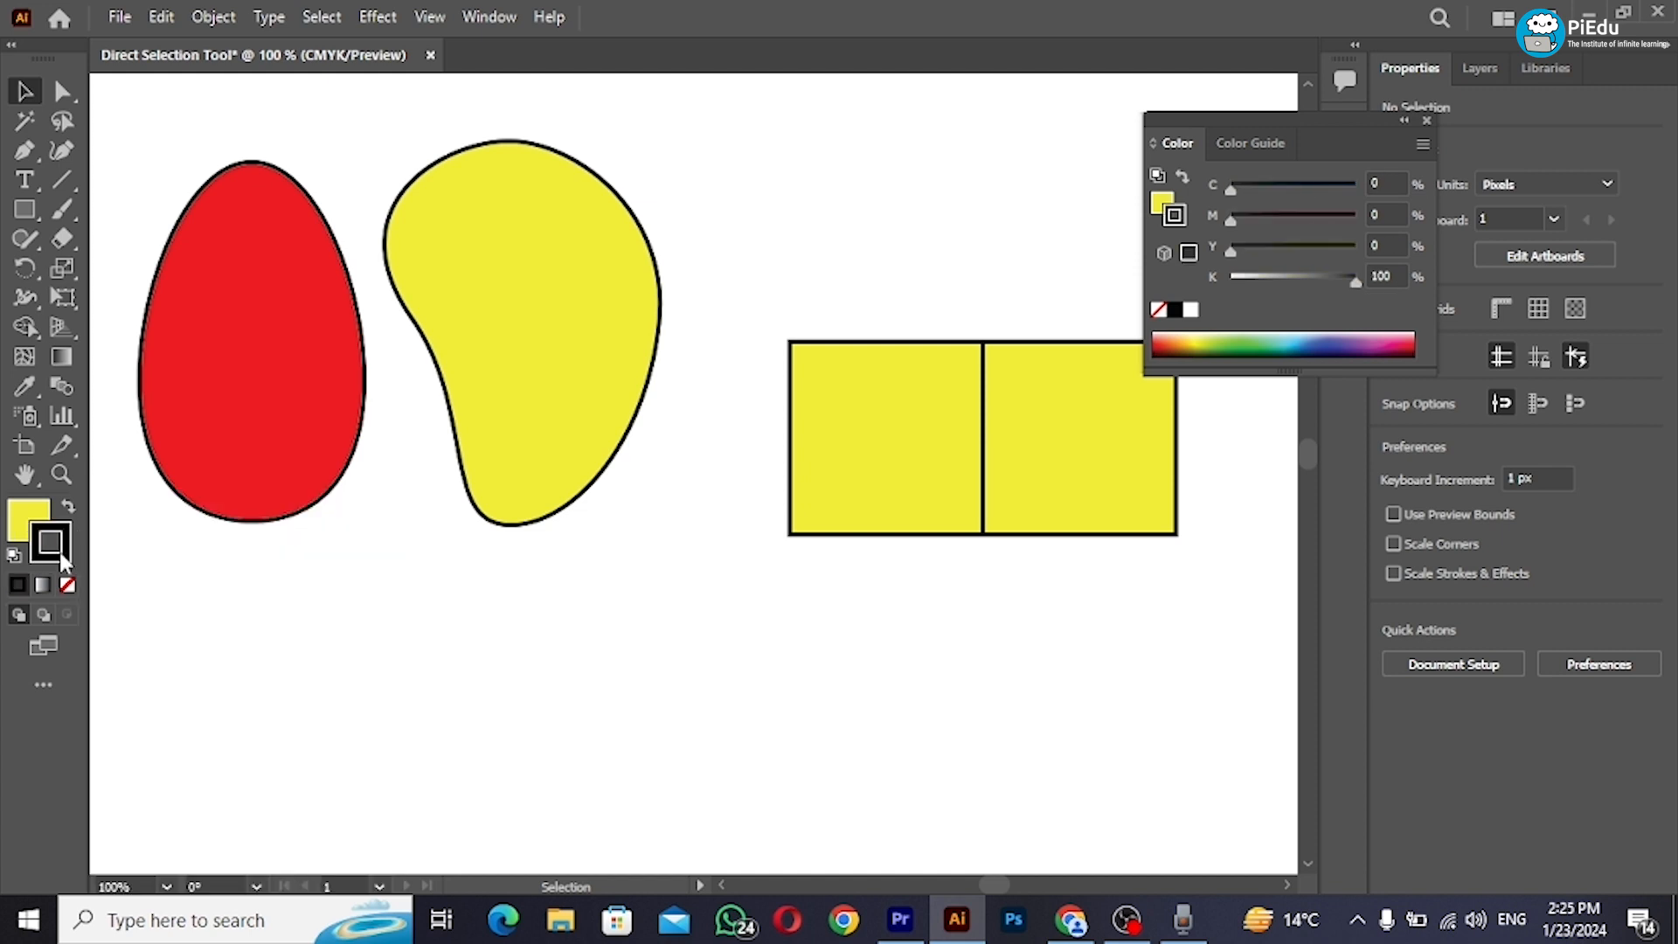
click(68, 585)
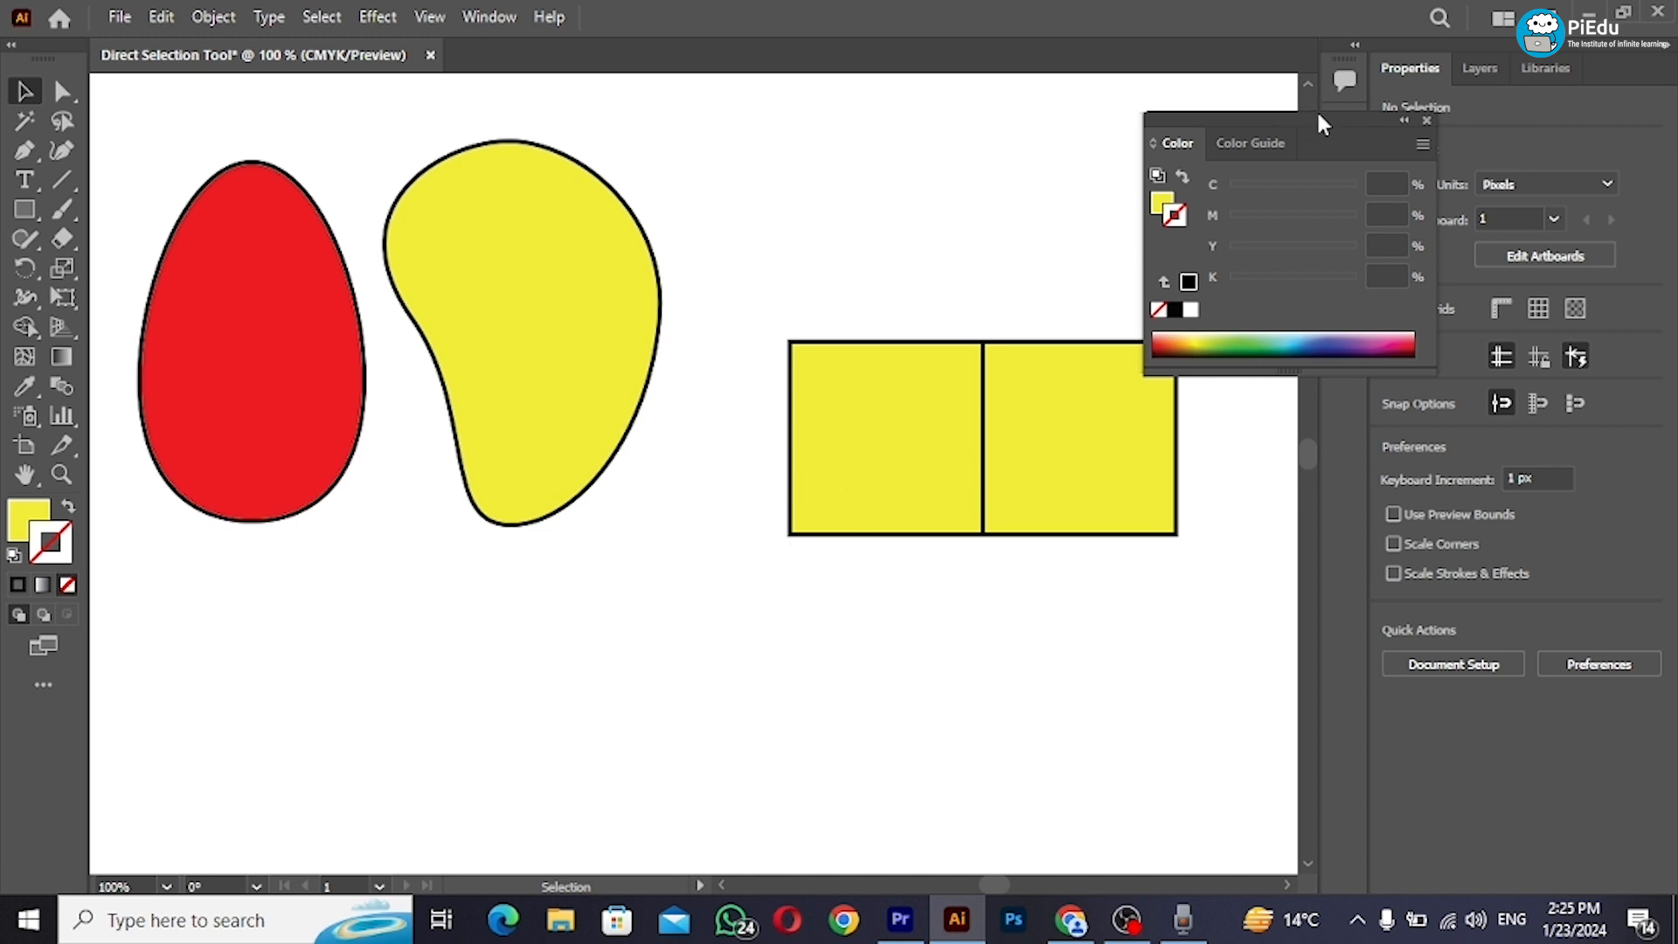
drag(1317, 112, 1476, 88)
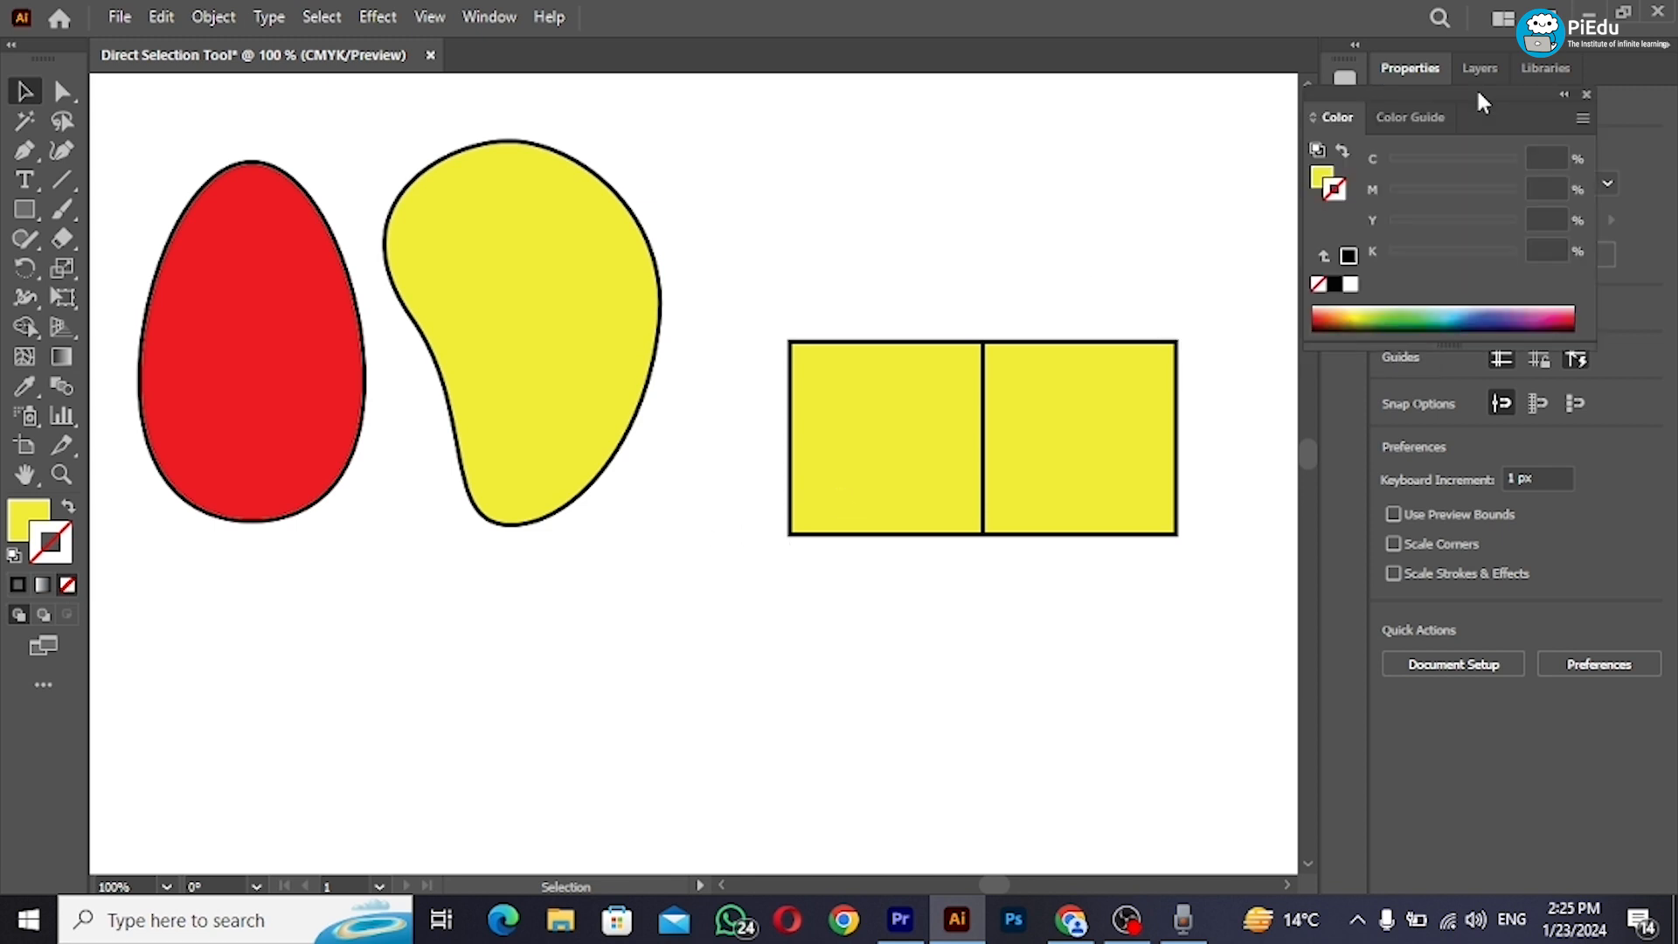
click(895, 501)
click(68, 584)
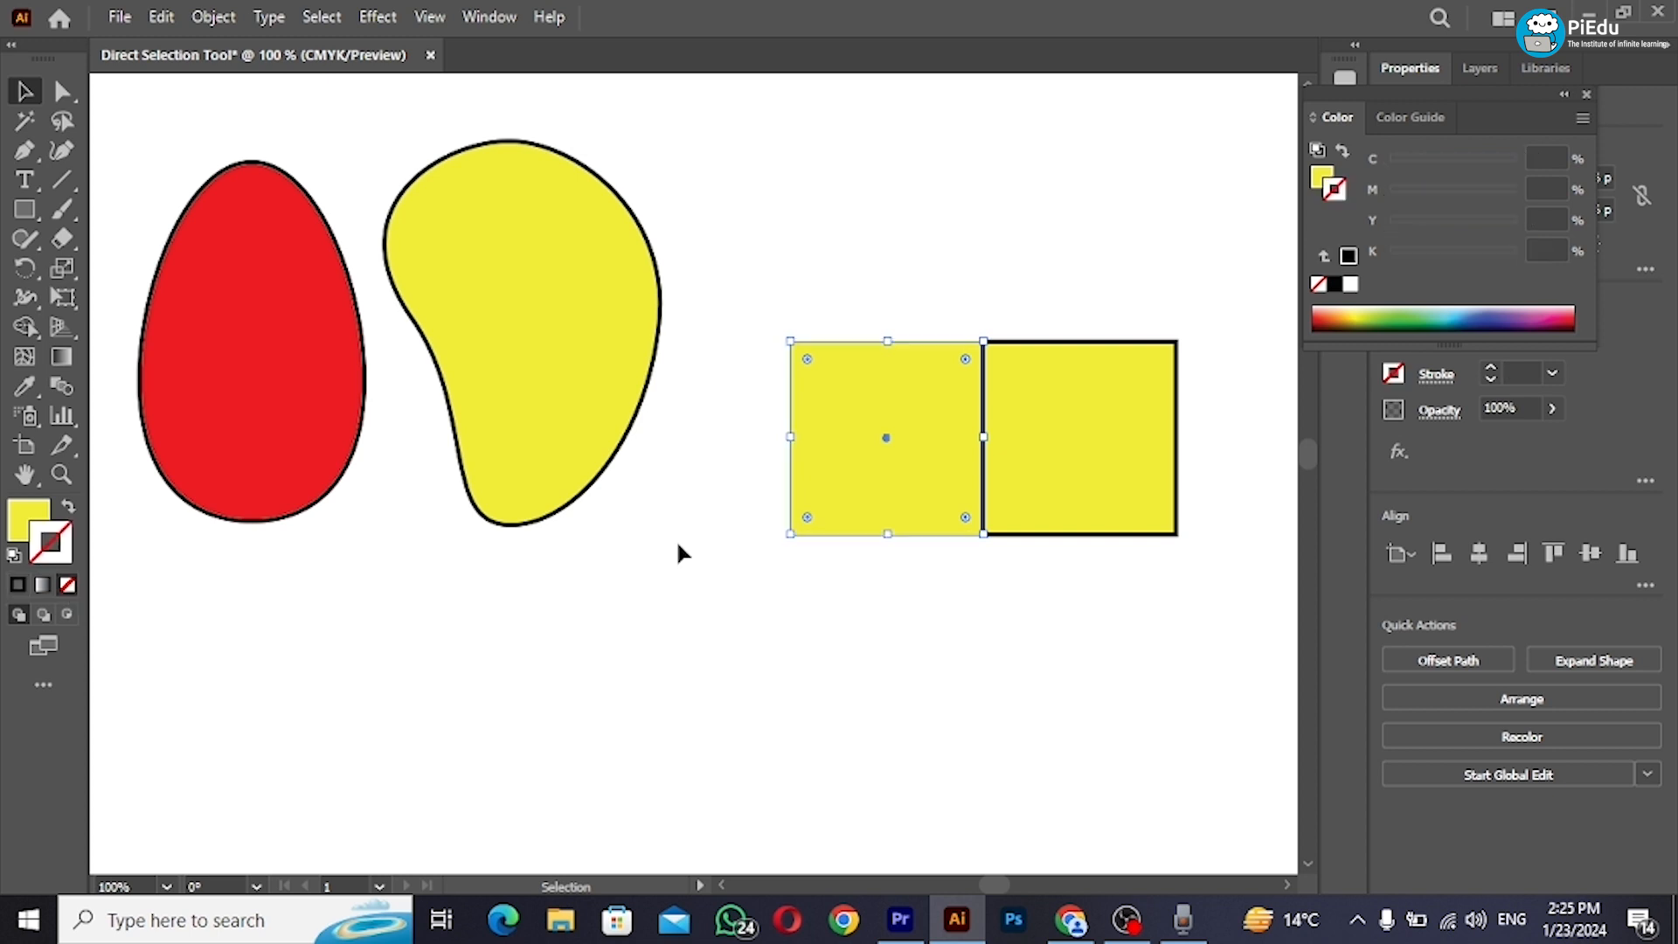
click(846, 622)
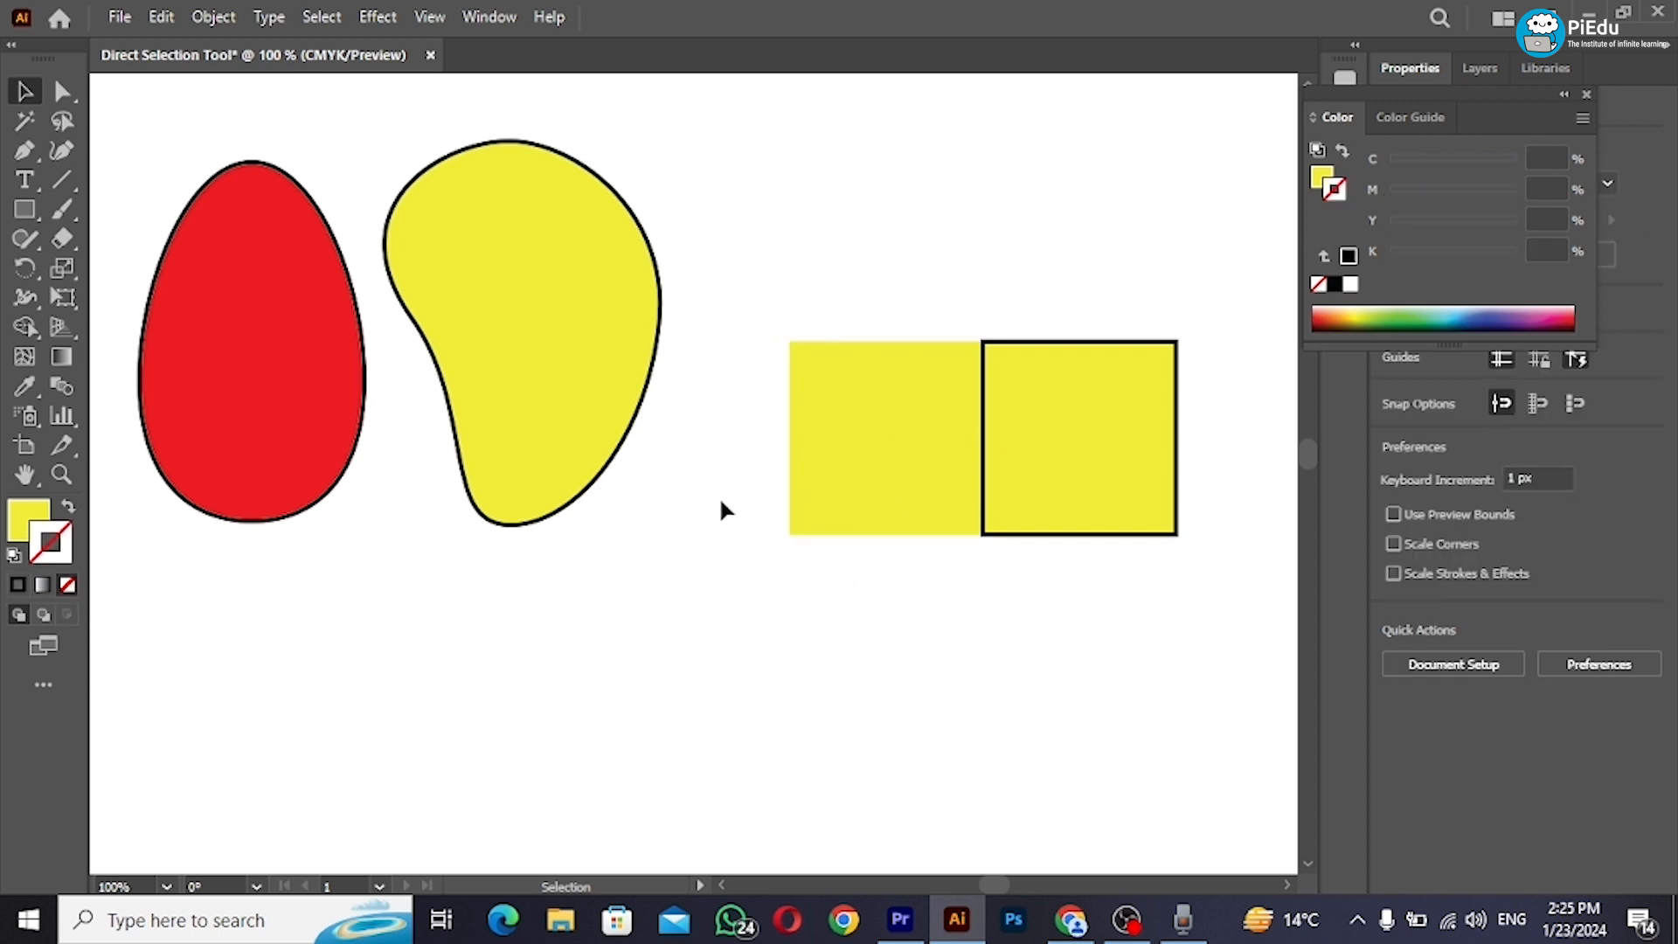
Step: Set the right square's stroke to None
click(1052, 516)
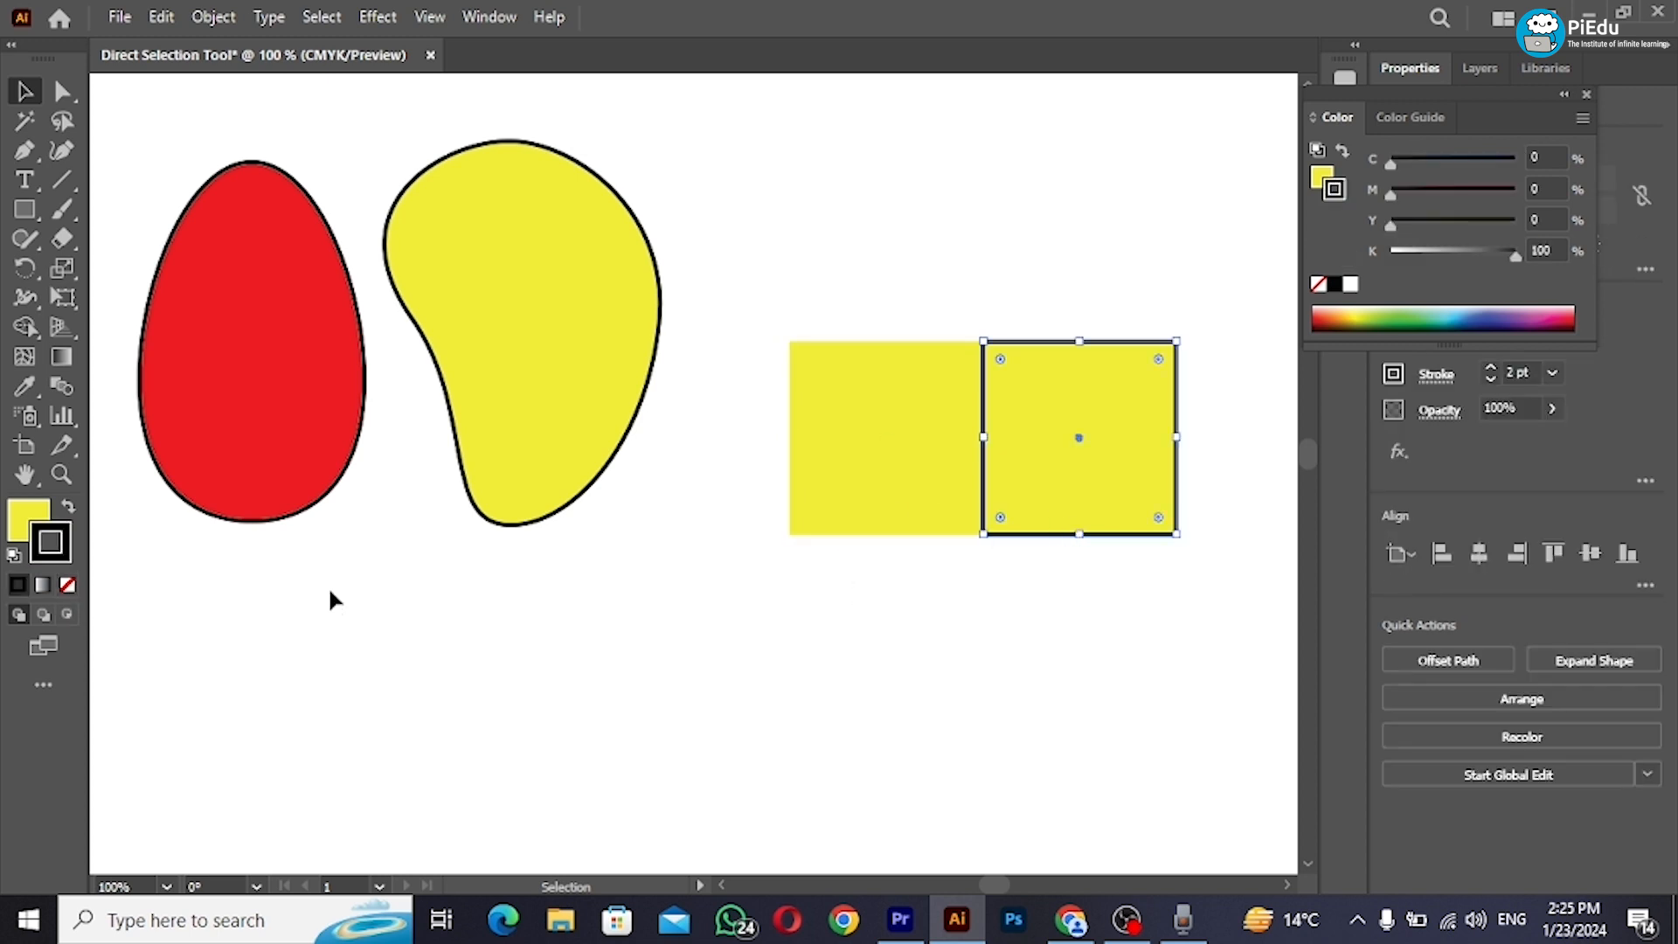
click(68, 588)
click(992, 750)
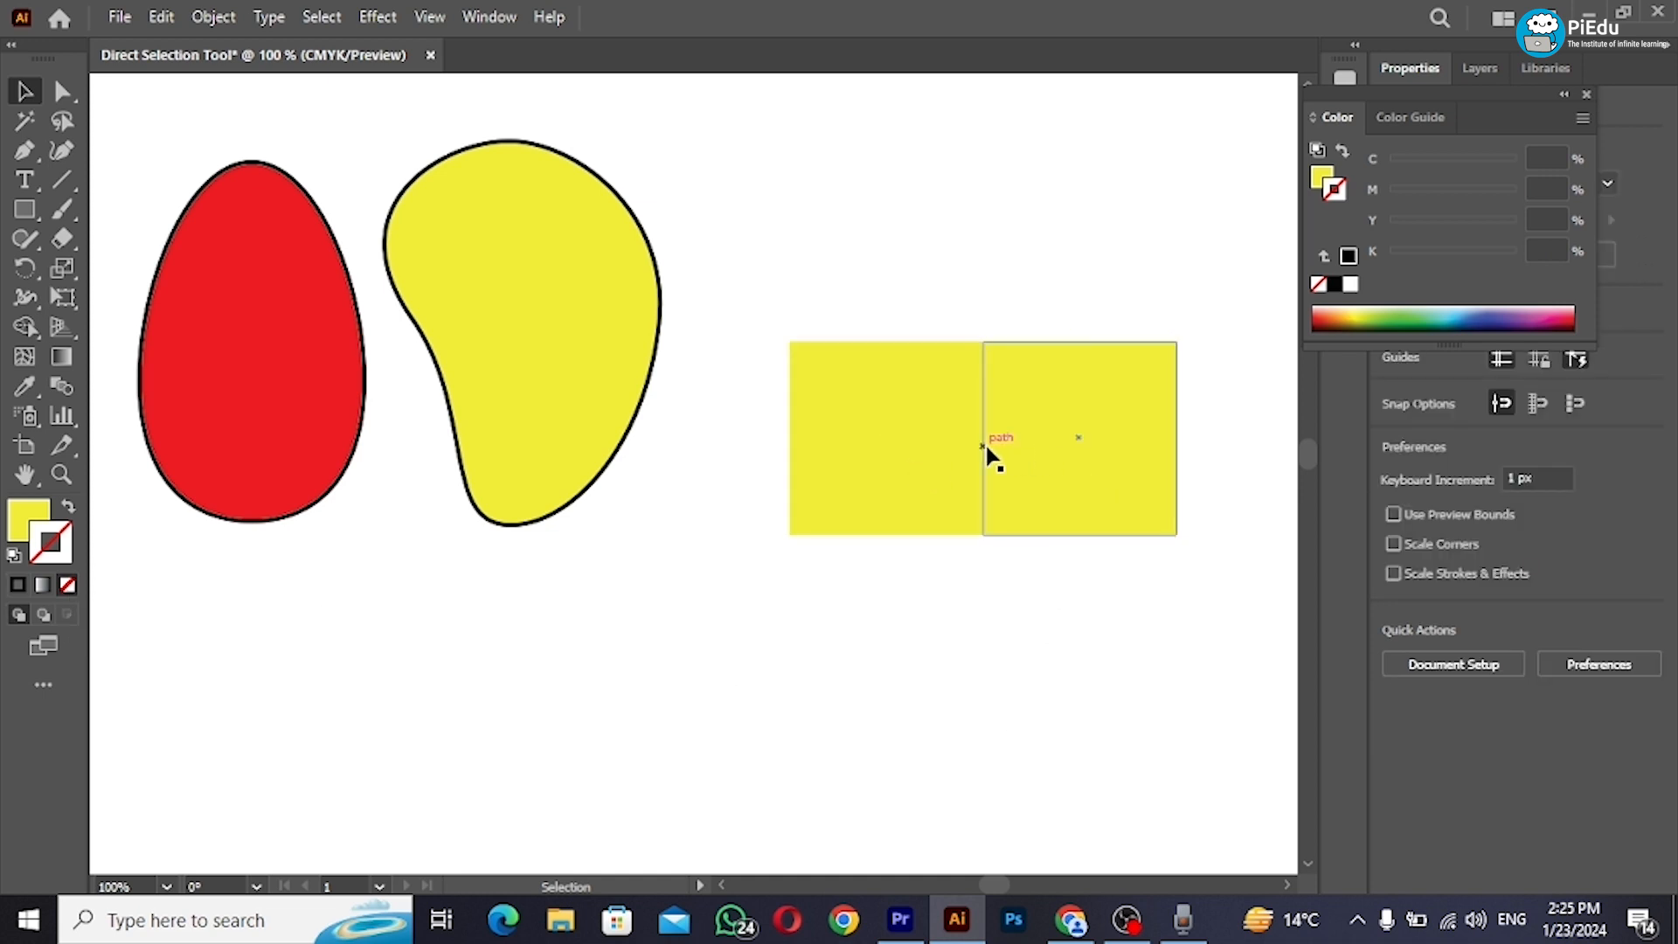
Step: Make the right square red by sampling the egg with the Eyedropper, and remove the stroke picked up with it
click(1109, 521)
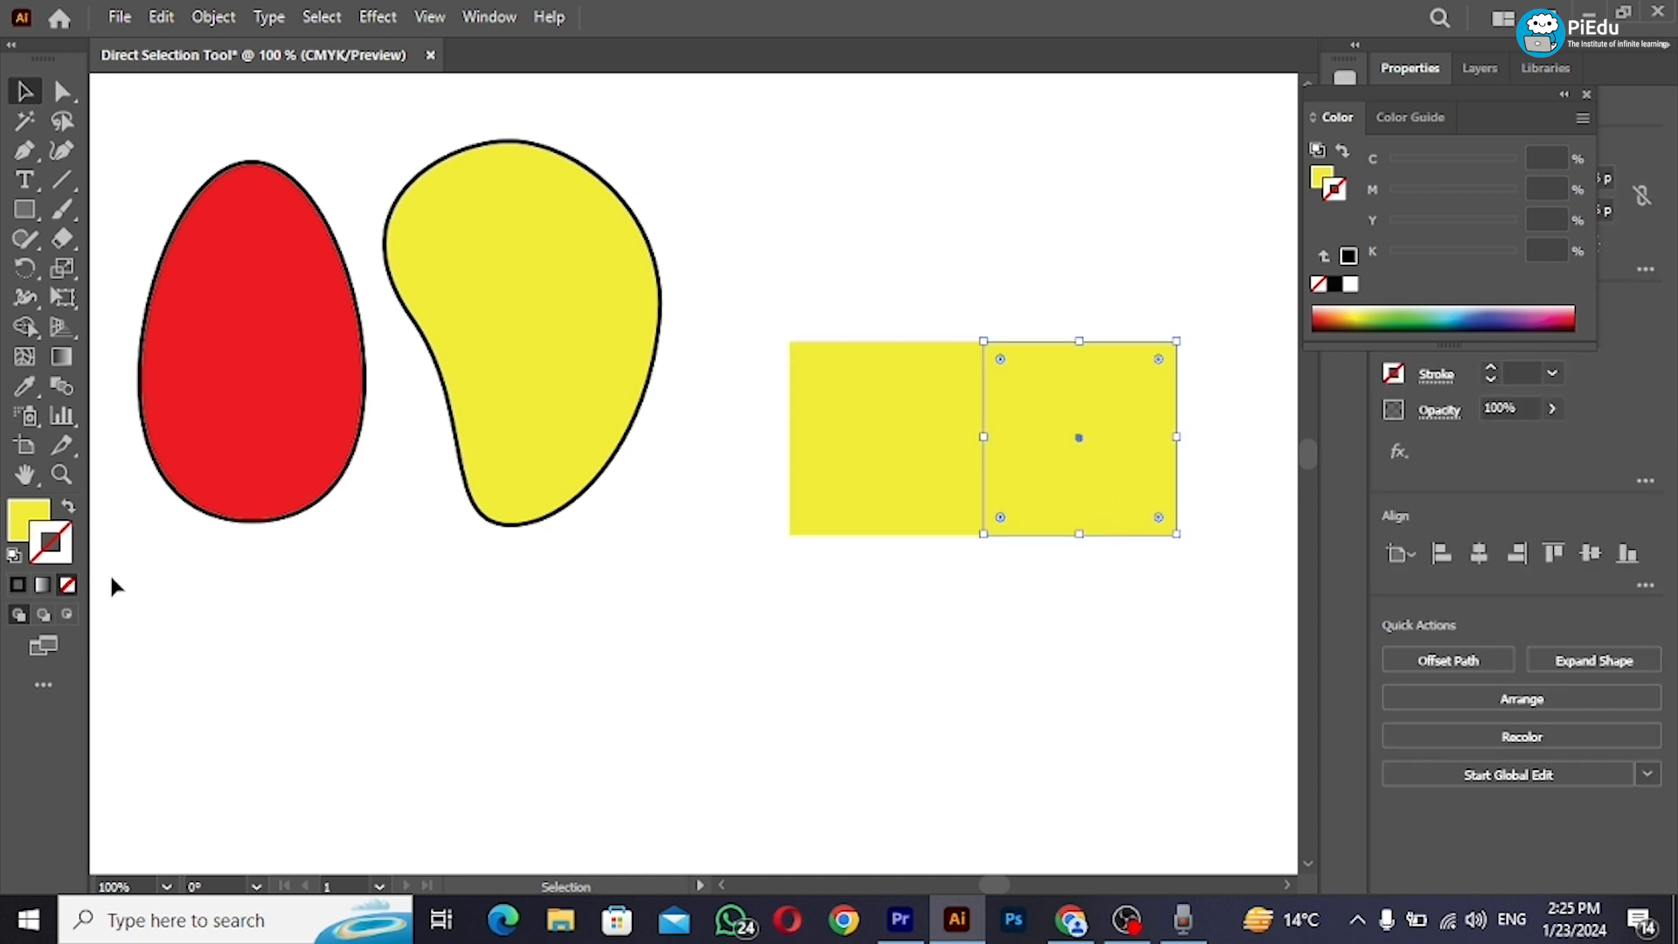
key(i)
click(242, 310)
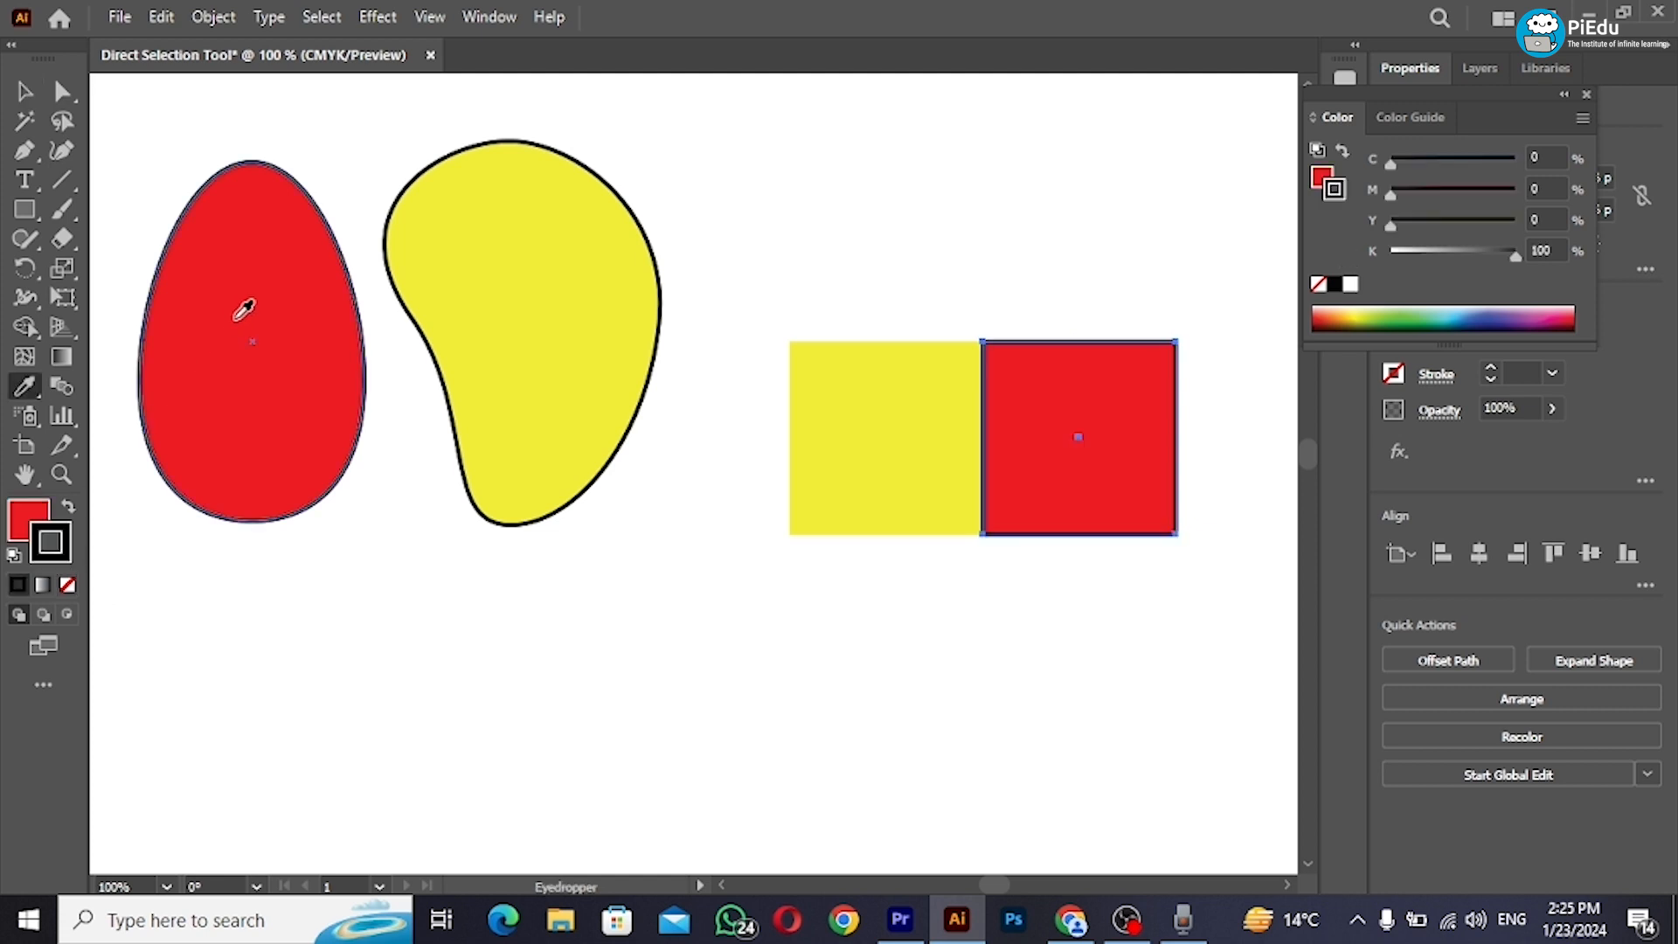
key(v)
click(759, 655)
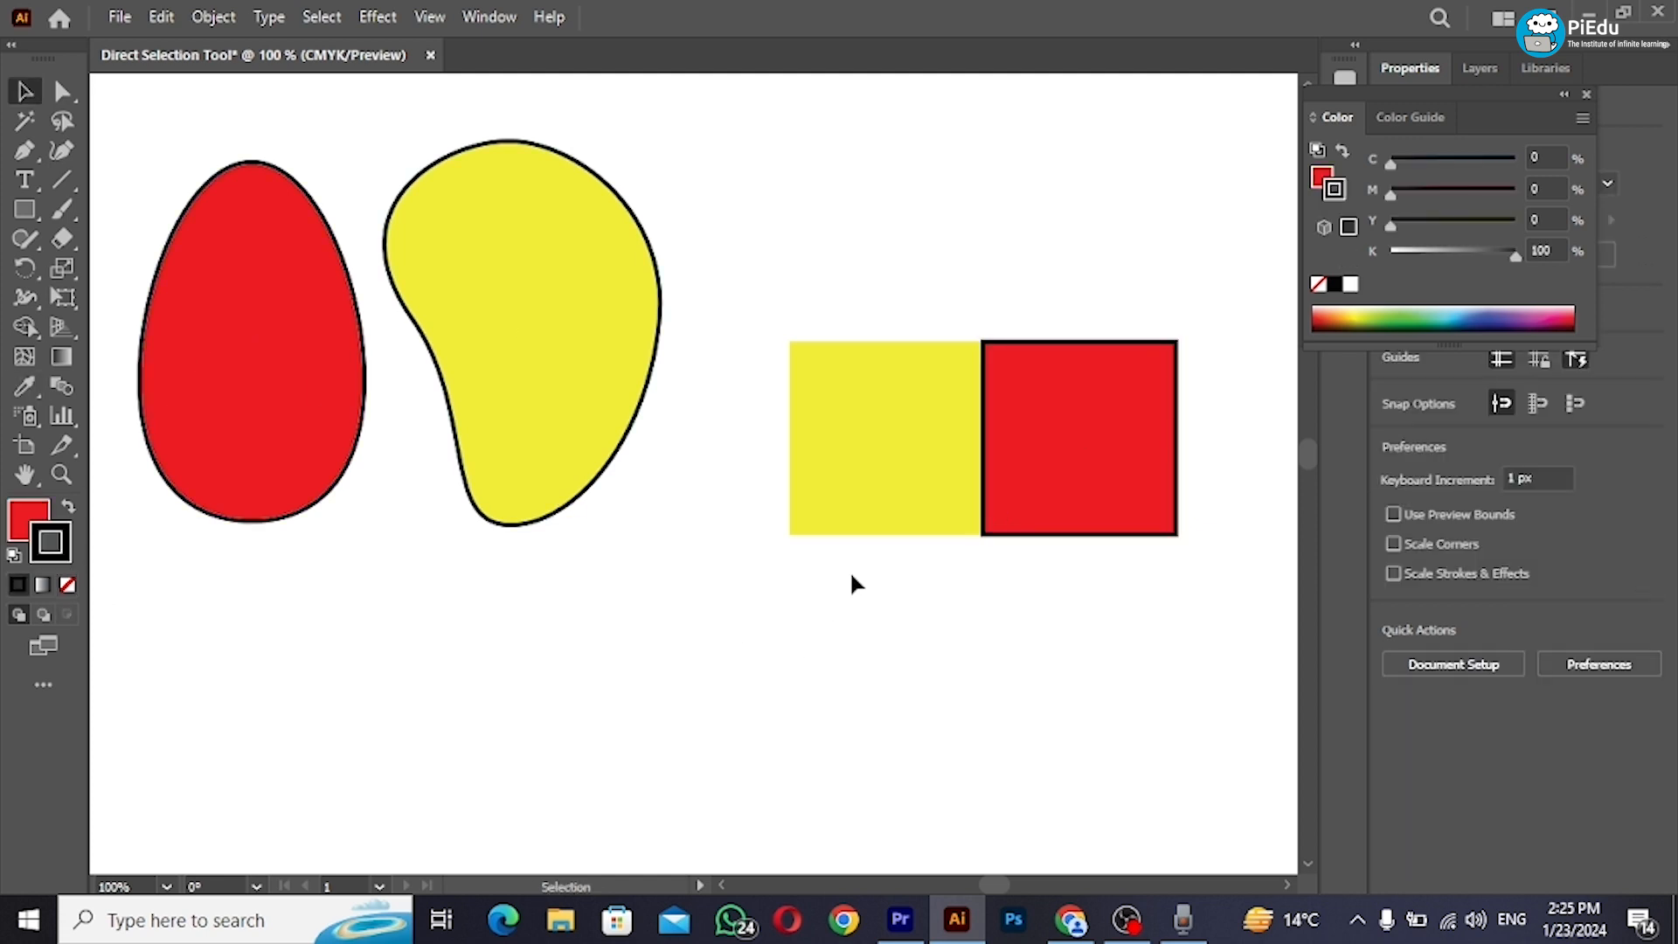
click(1070, 486)
click(67, 585)
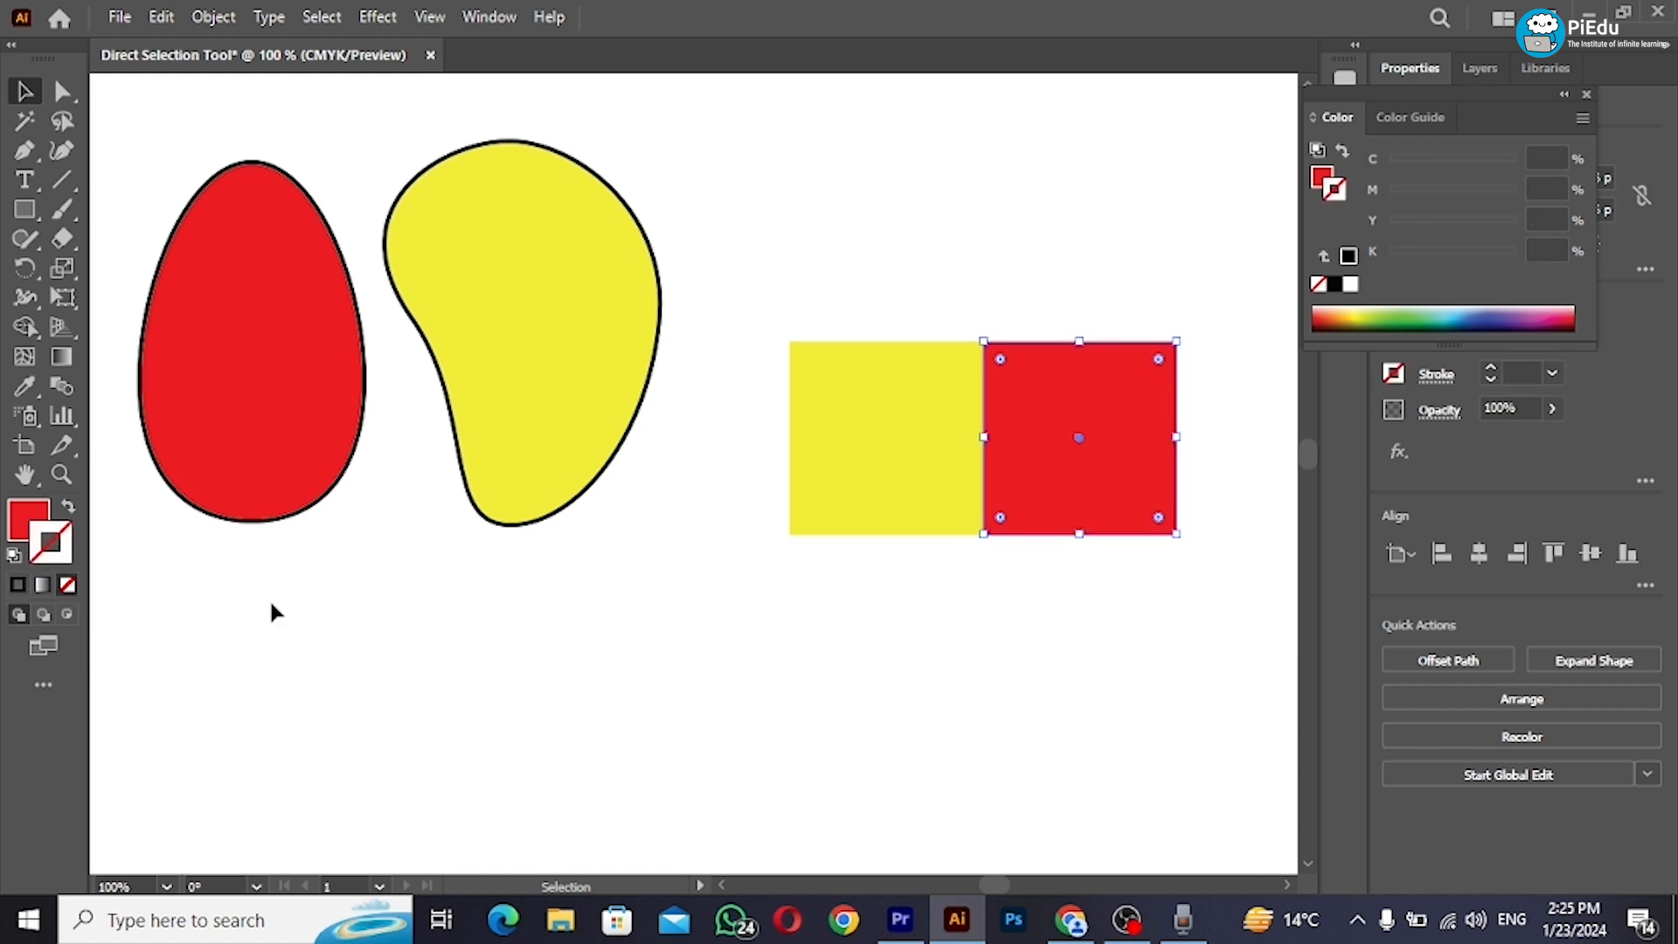
click(807, 579)
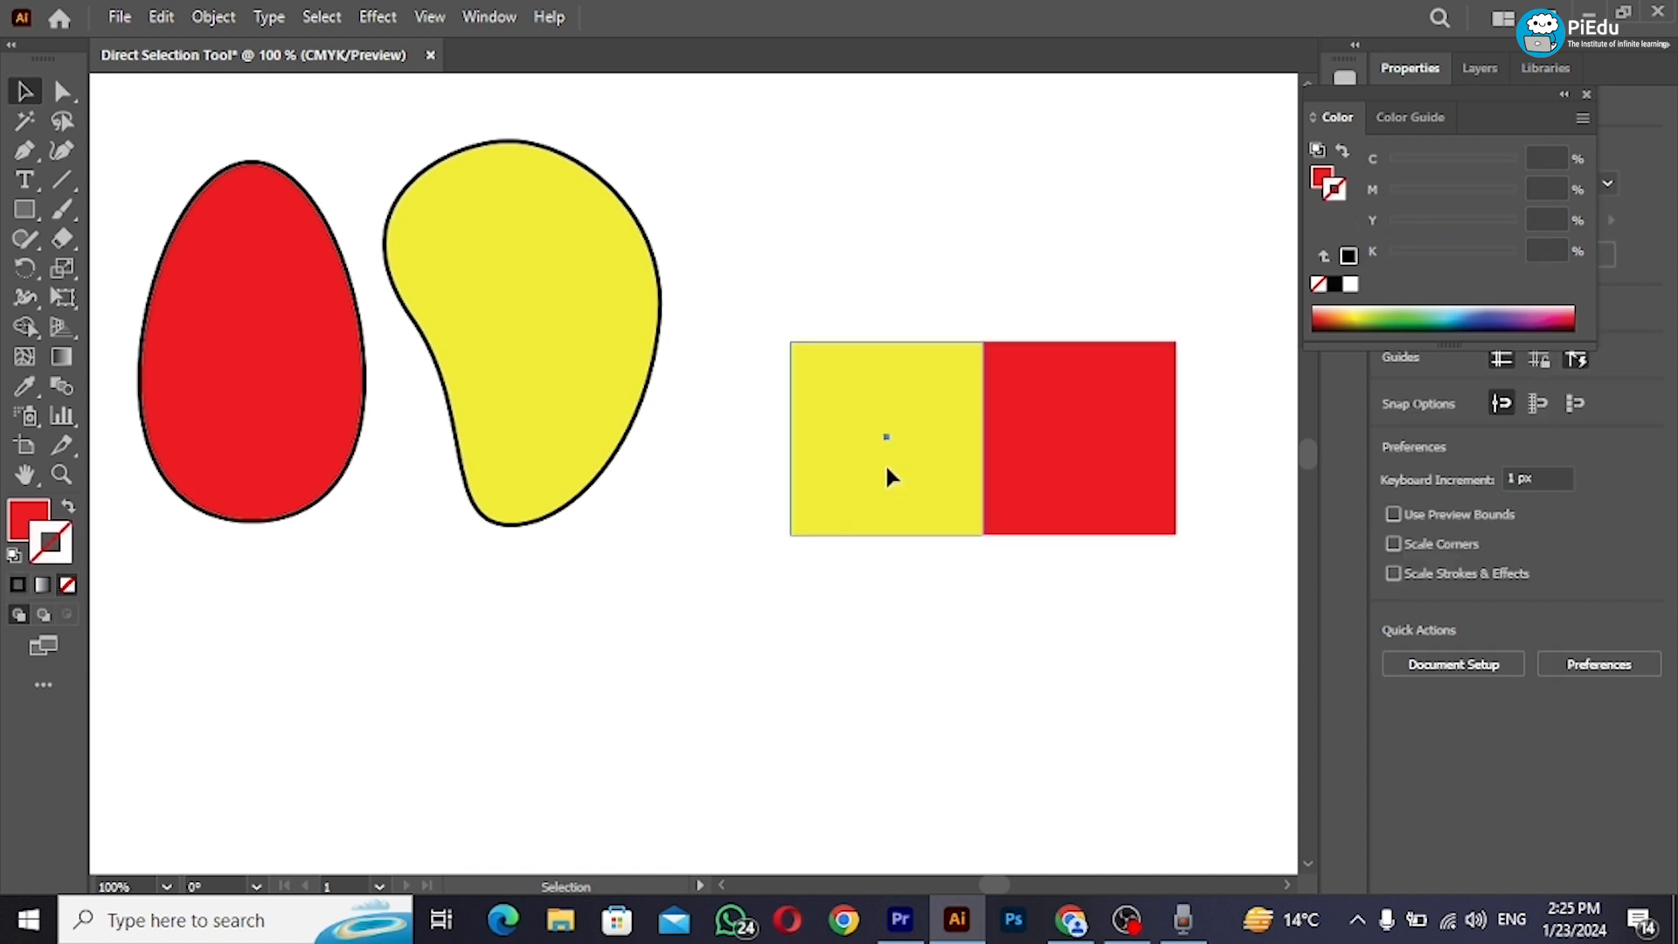
Step: Duplicate the yellow square straight upward and nudge the copy up until it sits flush on the original's top edge
drag(886, 476, 886, 287)
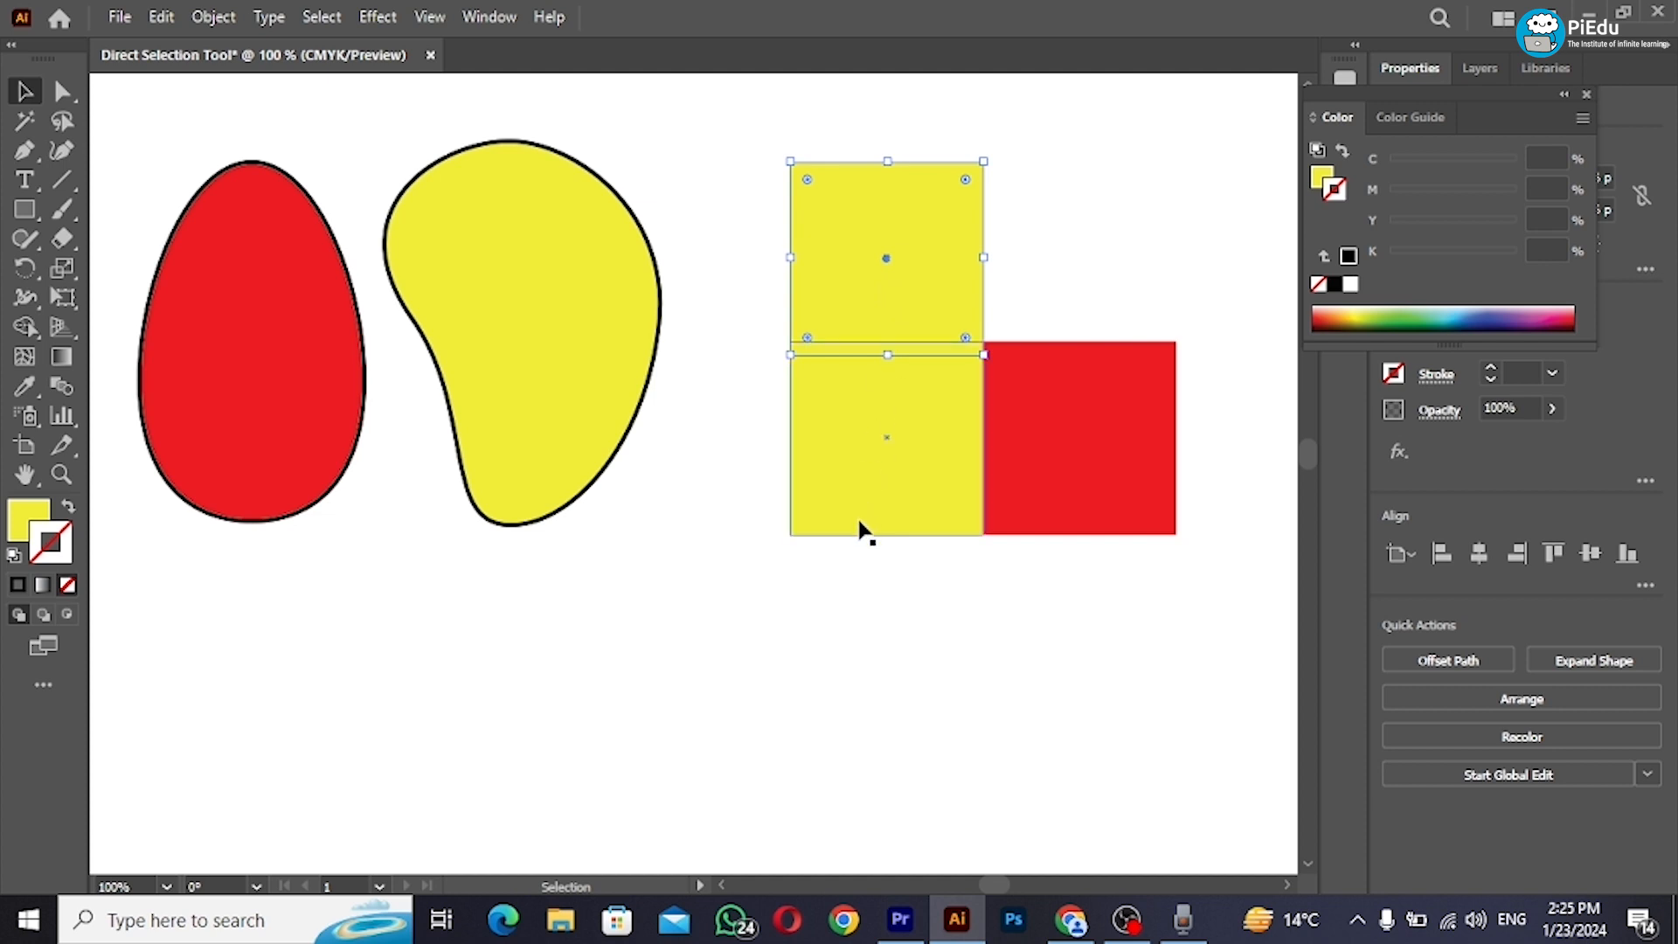
key(Delete)
click(866, 468)
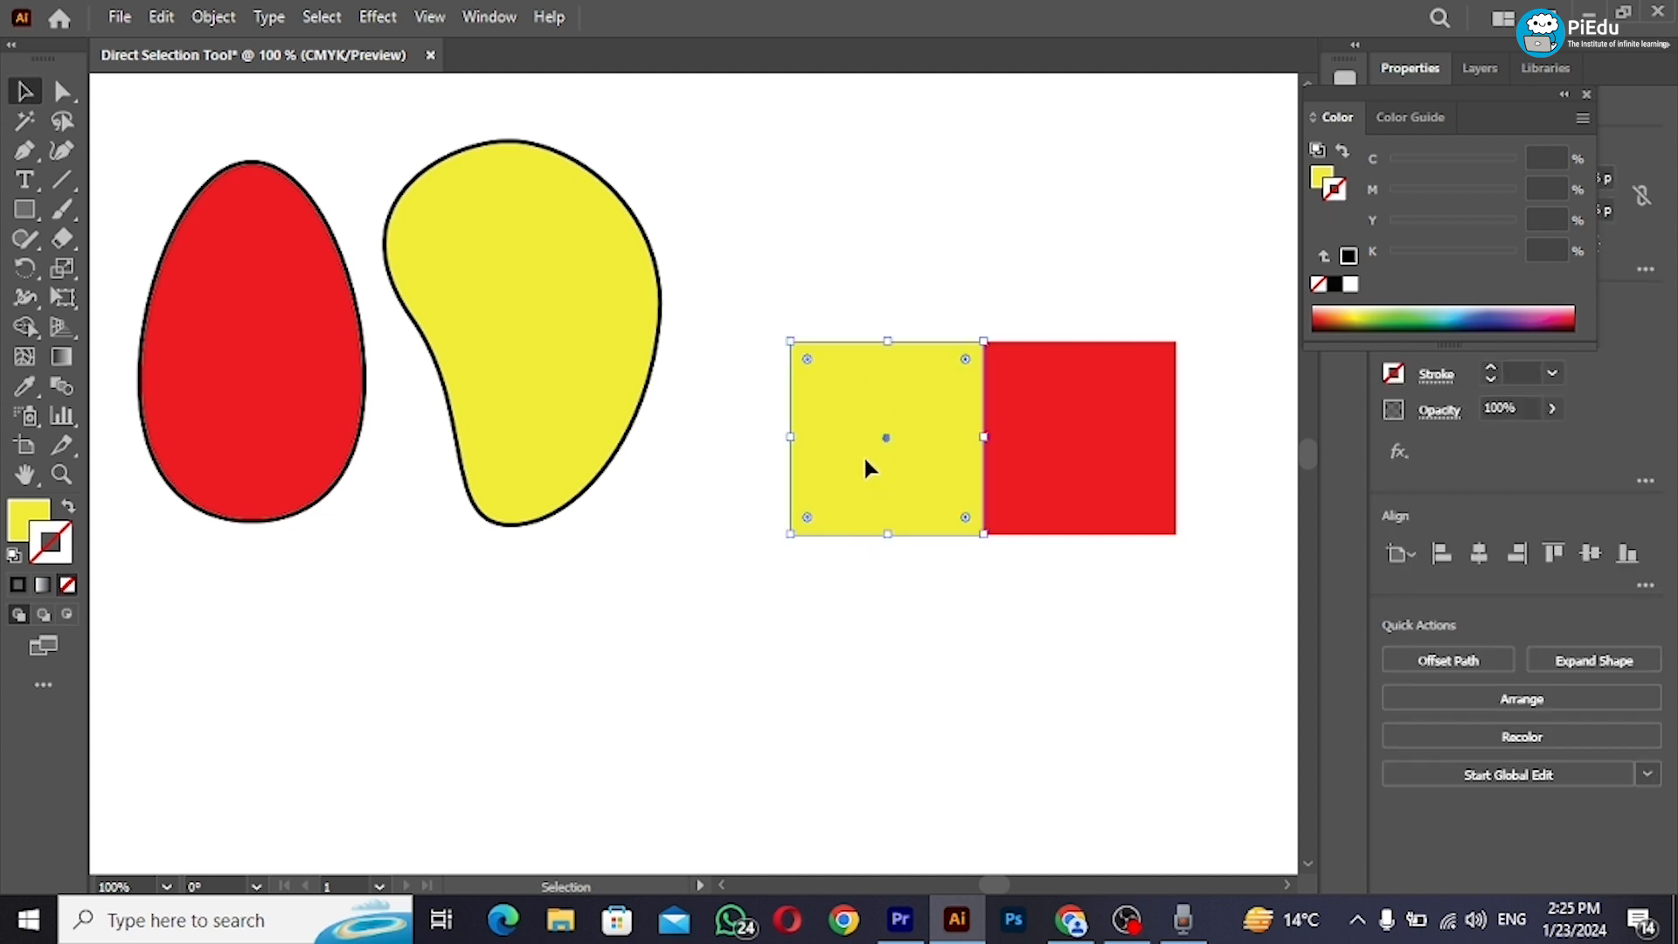
drag(866, 467, 866, 284)
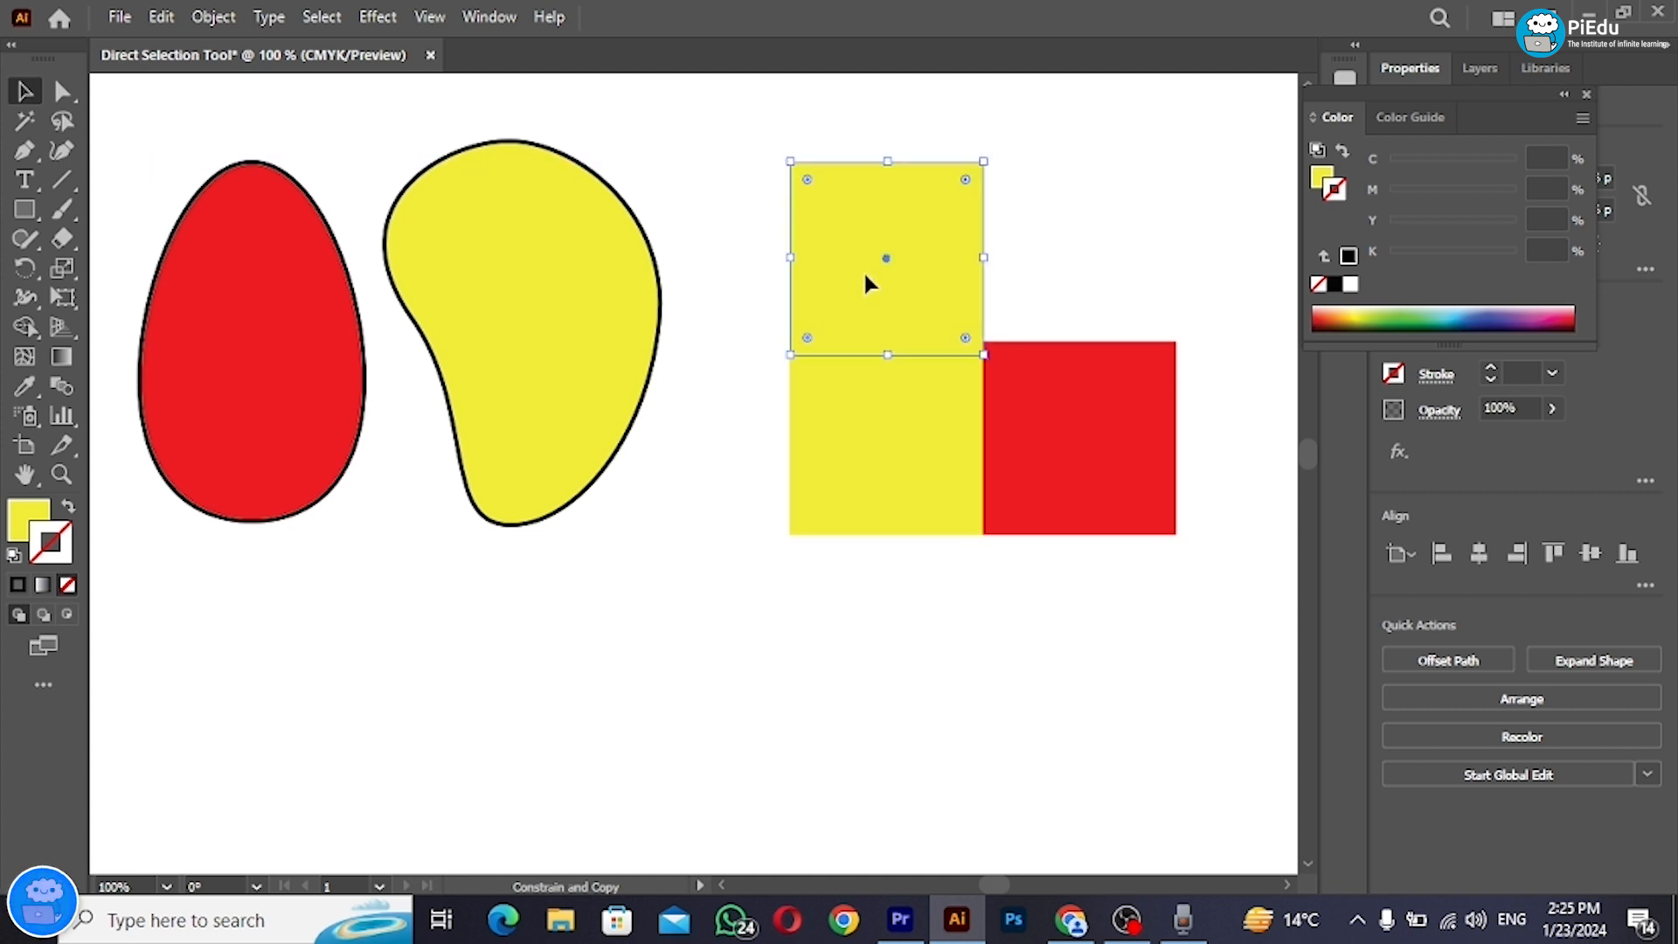
key(Up)
key(Up)
key(Up)
key(Up)
key(Up)
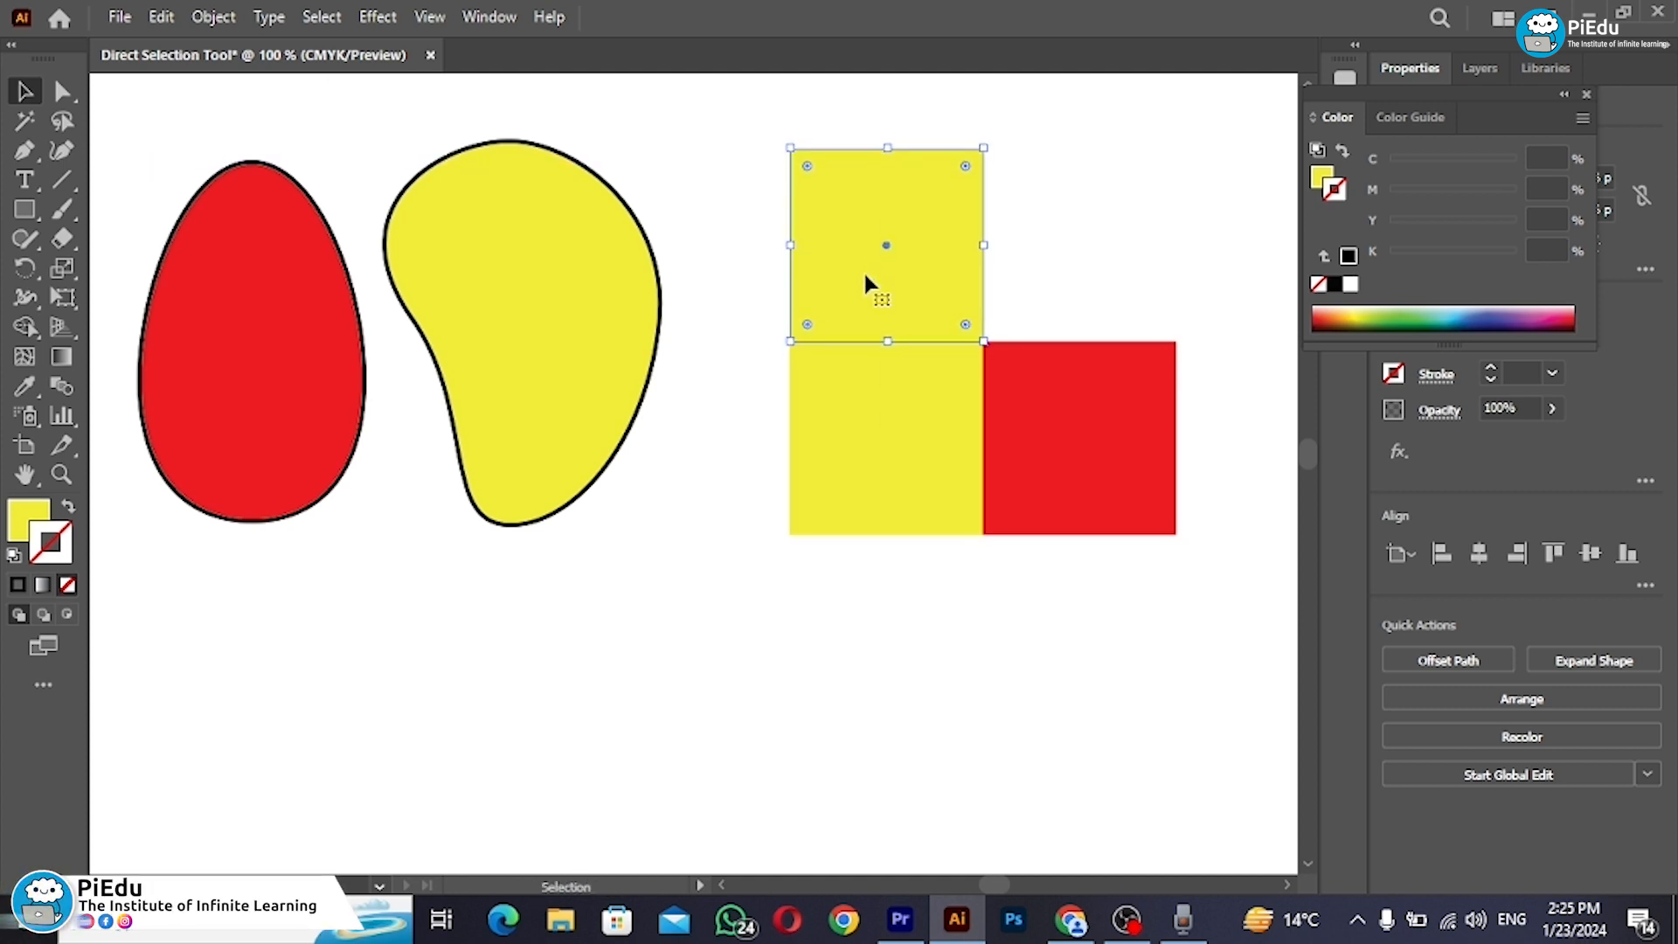
click(858, 661)
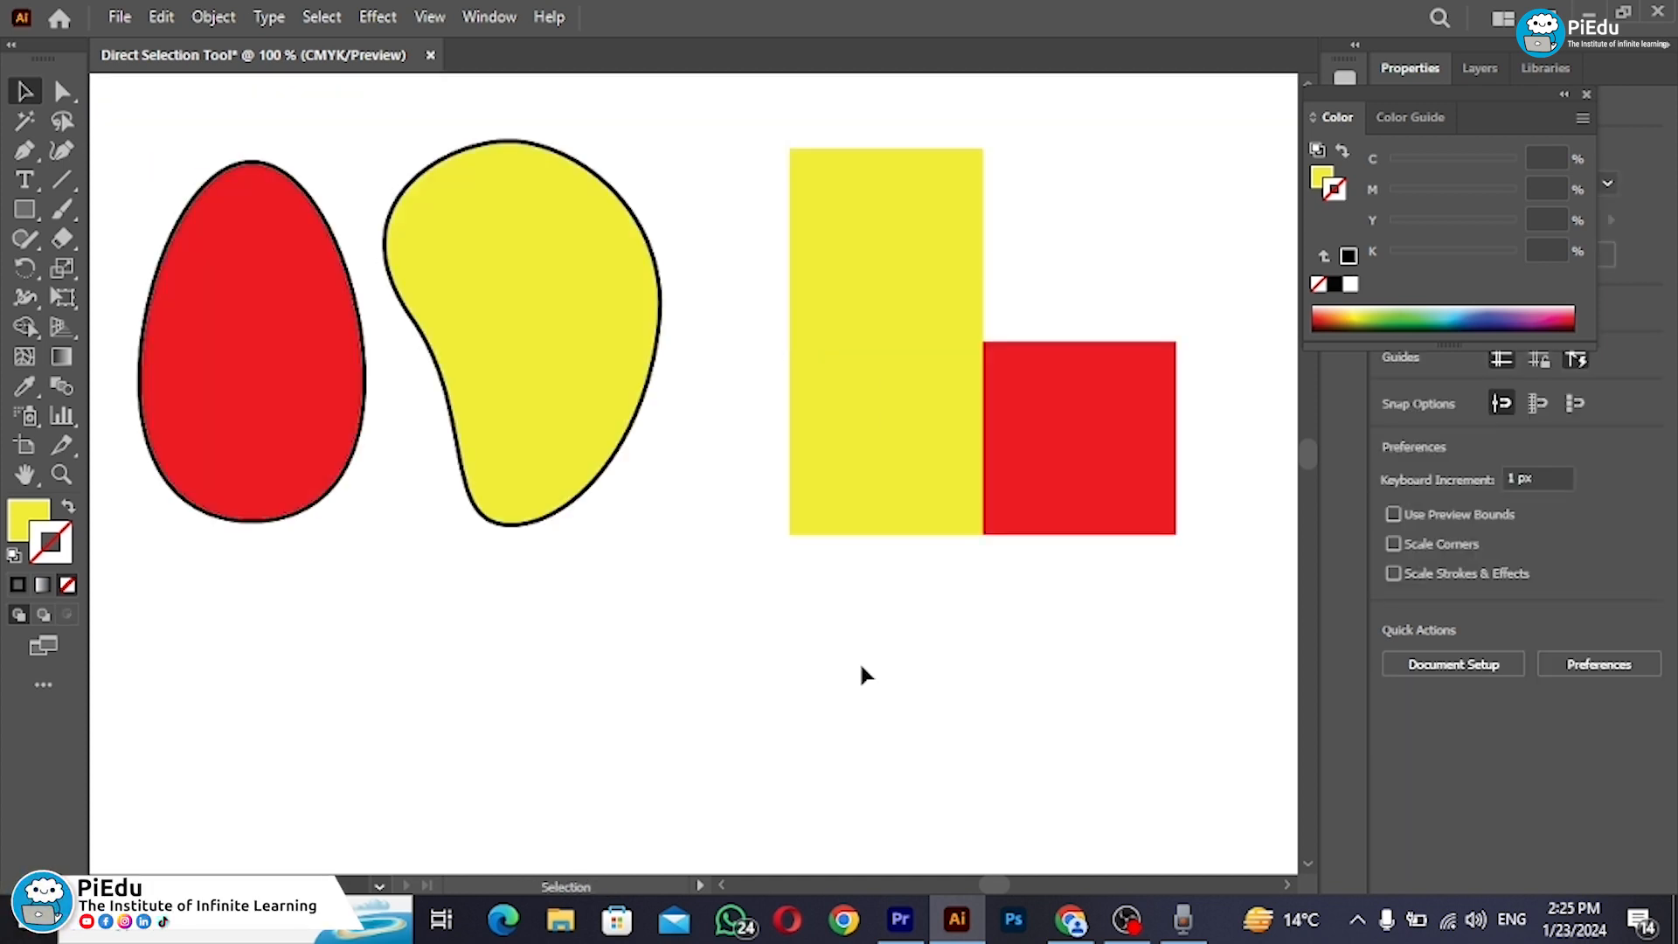
Step: Fill the upper square with blue, about C 93, M 84, Y 0, K 0
click(927, 313)
double_click(28, 517)
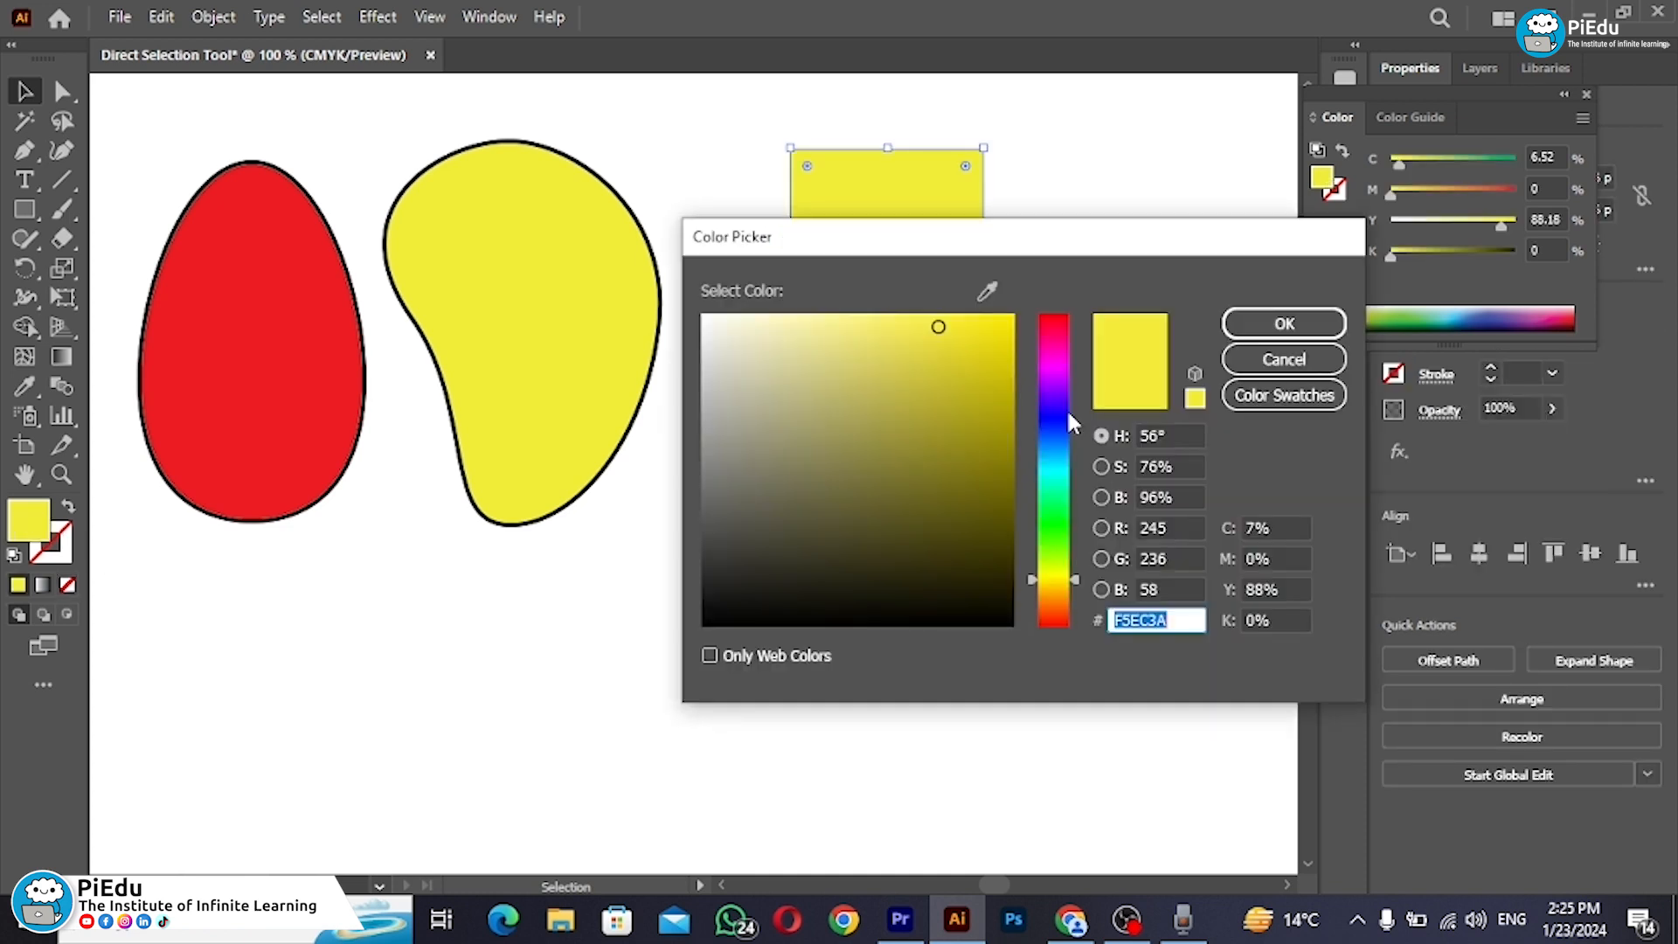
click(1067, 435)
click(986, 390)
click(1278, 323)
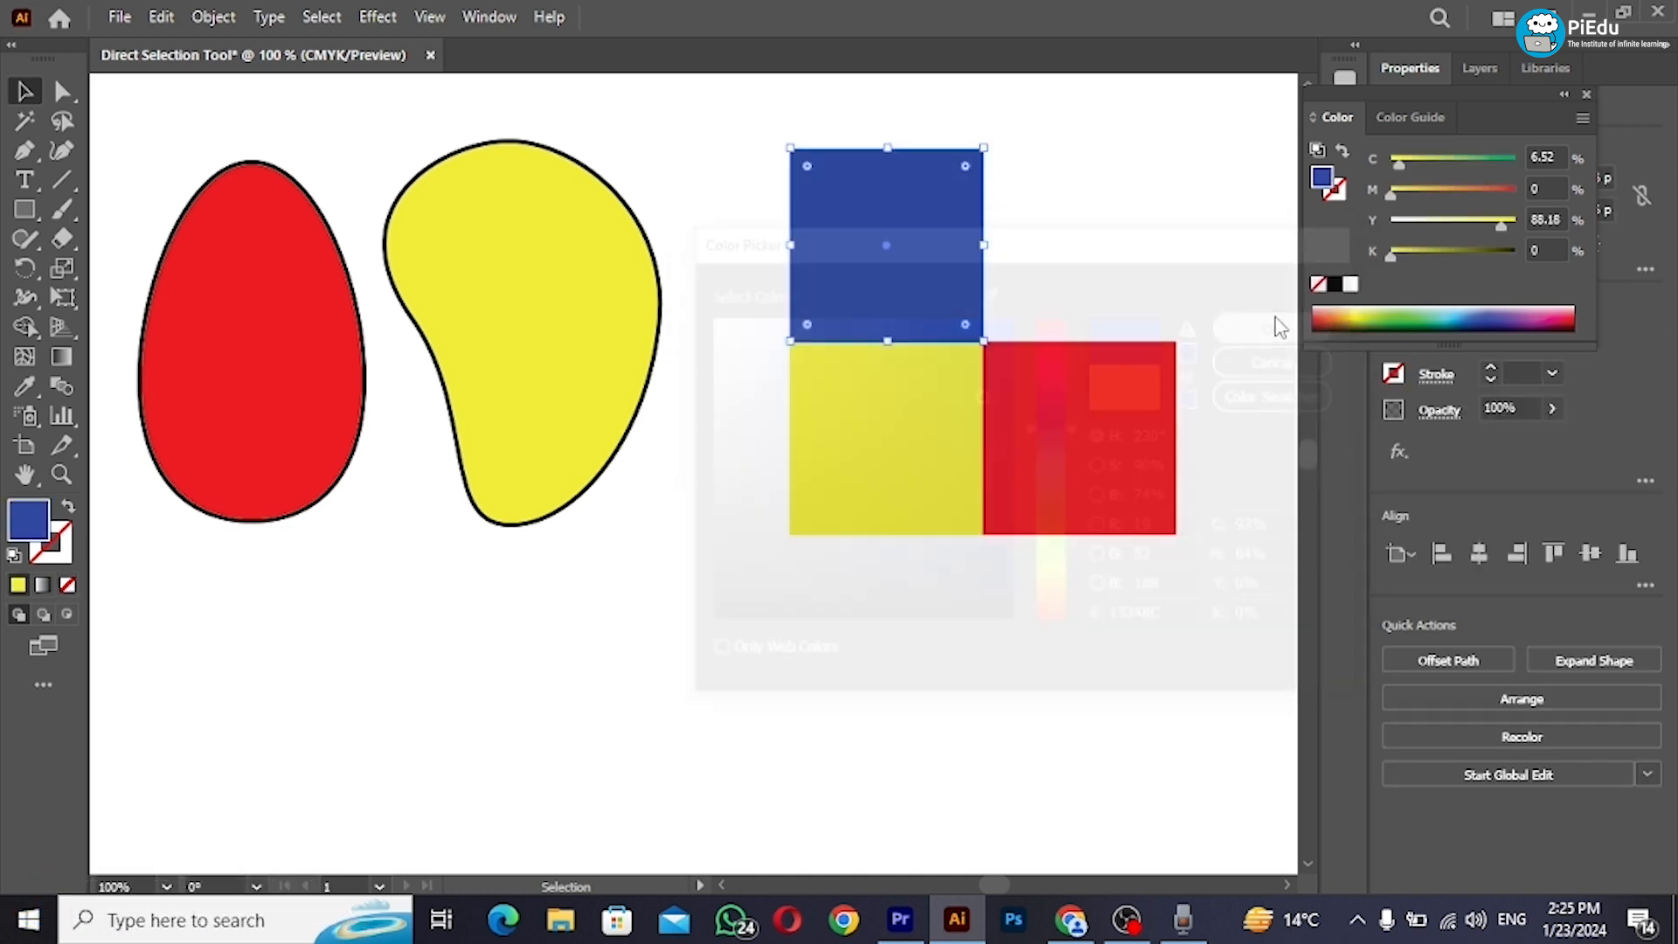
click(1090, 601)
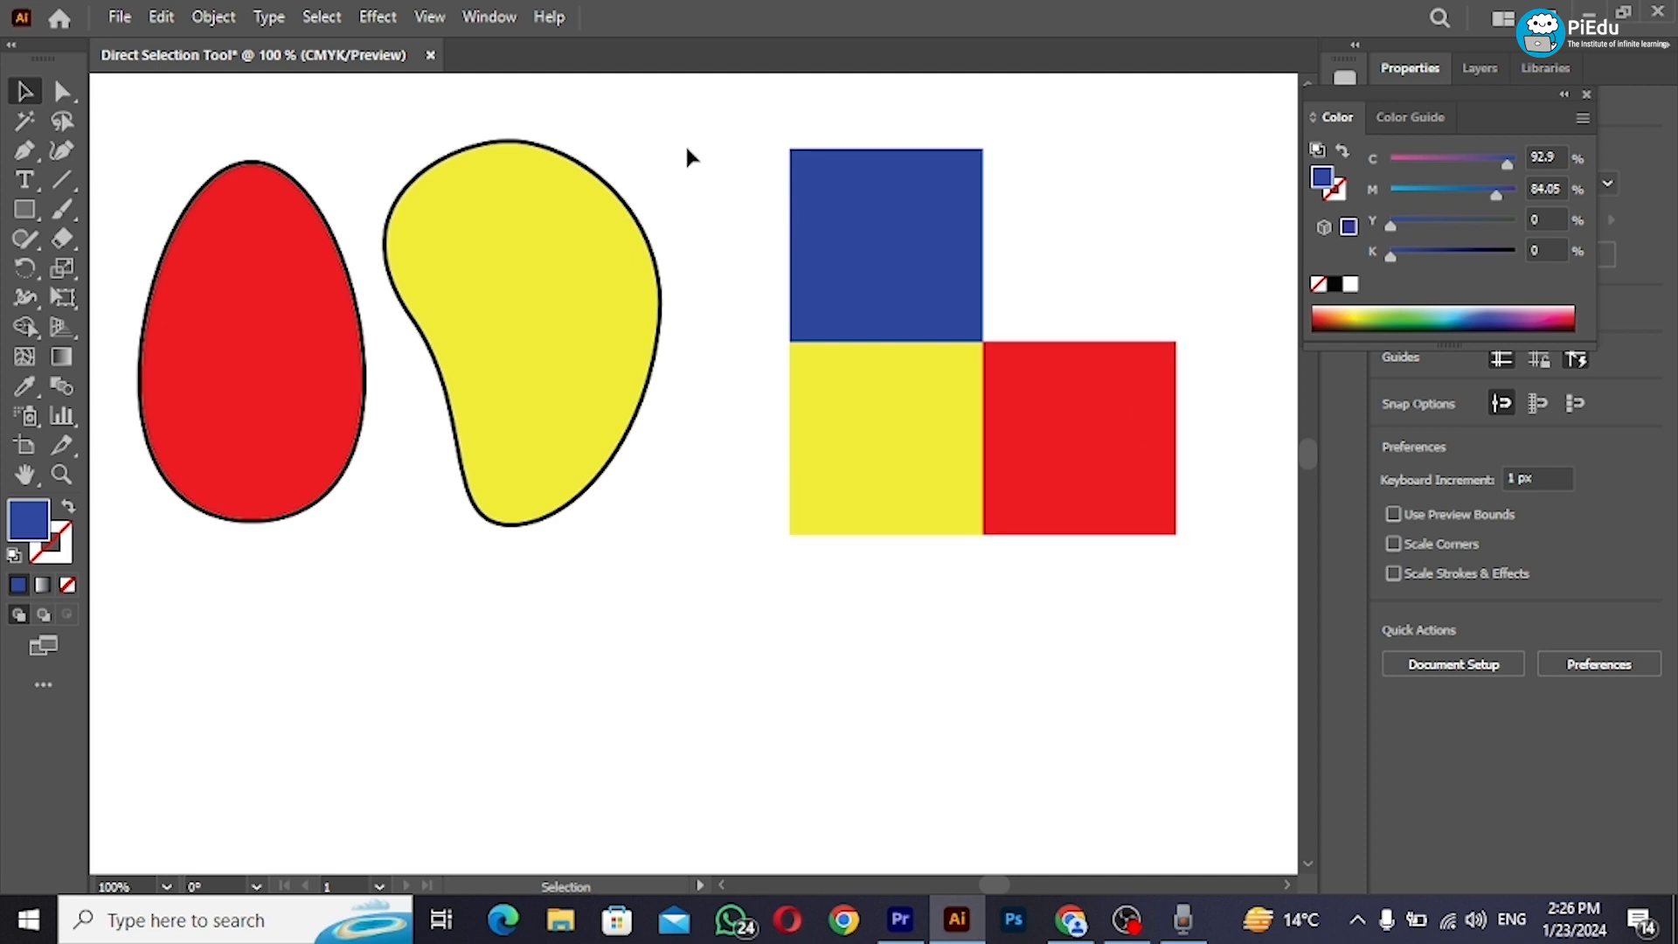
Step: Move the egg and bean to the artboard's upper-left corner and shift the three coloured squares down to open space
drag(687, 155, 297, 354)
key(ctrl+minus)
key(ctrl+minus)
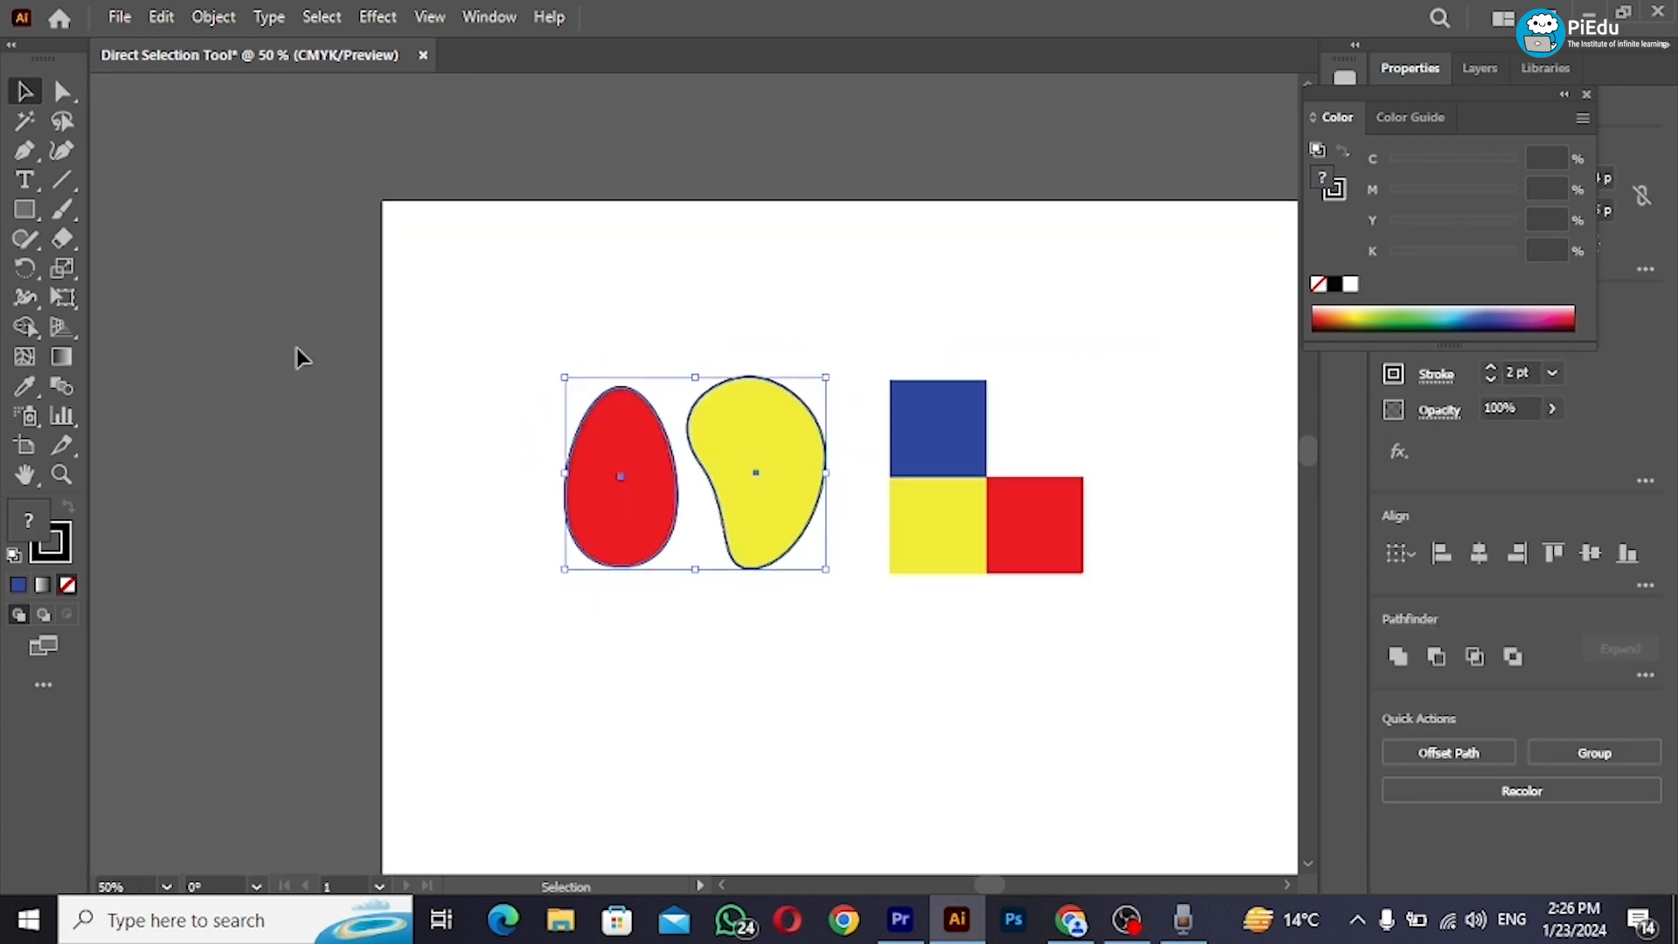
mouse_move(724, 481)
mouse_down()
mouse_move(671, 399)
mouse_move(602, 358)
mouse_up()
drag(843, 307, 1204, 621)
drag(1014, 547, 886, 680)
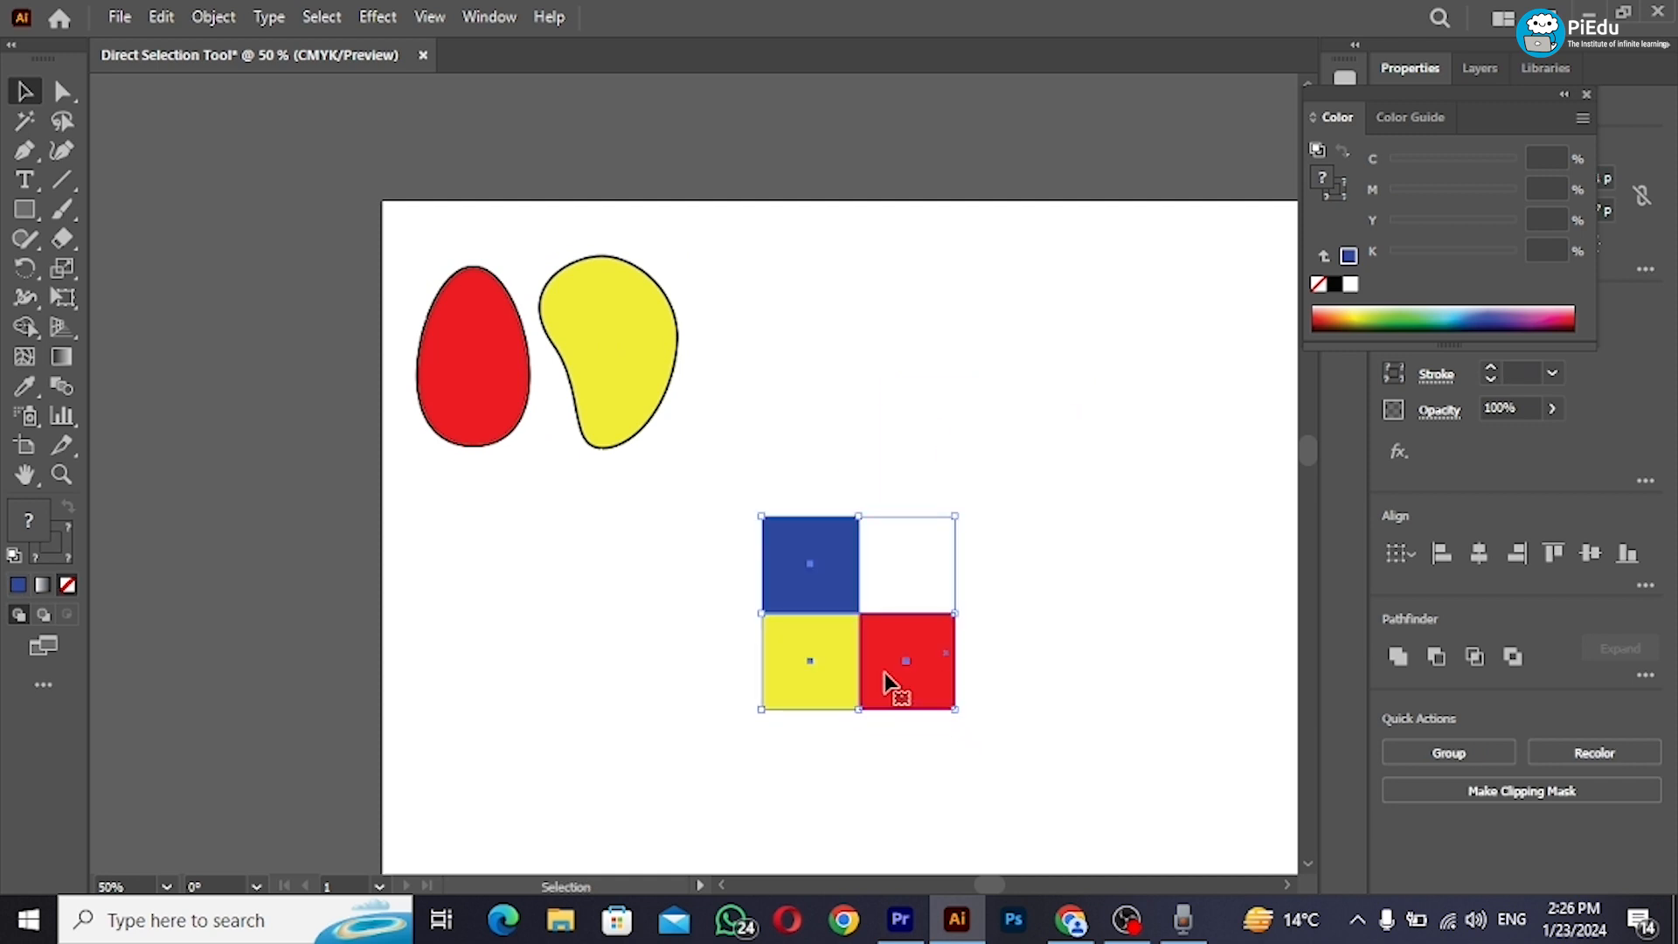
key(ctrl+plus)
key(ctrl+plus)
key(ctrl+plus)
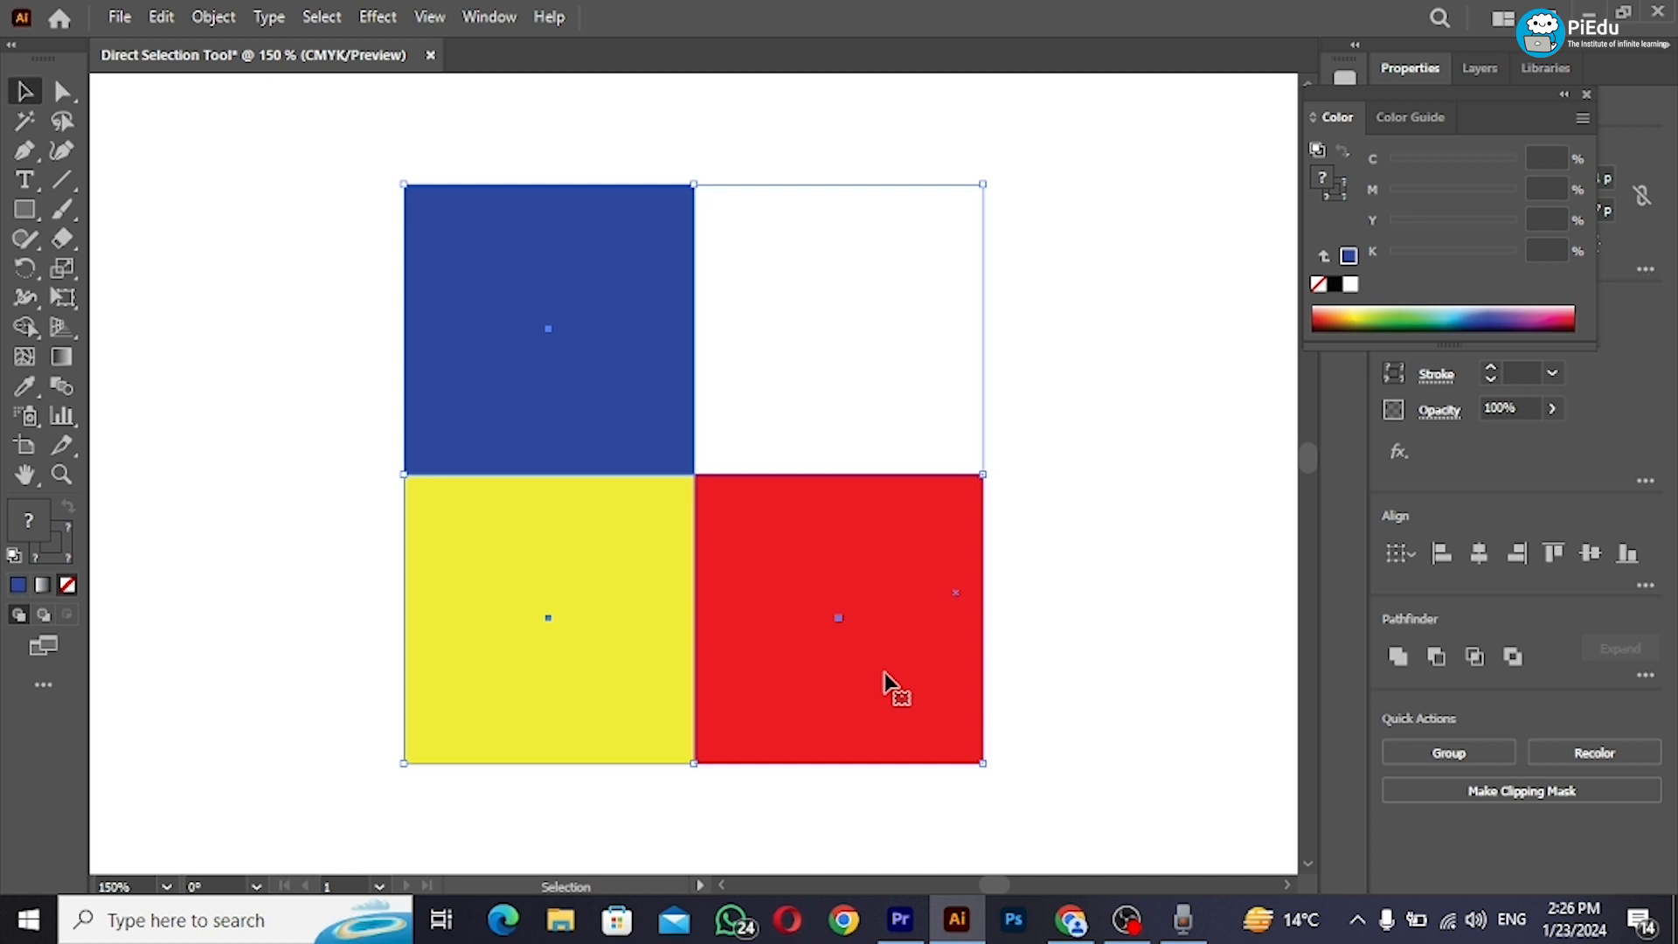
key(a)
key(ctrl+minus)
key(ctrl+minus)
key(ctrl+minus)
key(ctrl+minus)
key(ctrl+minus)
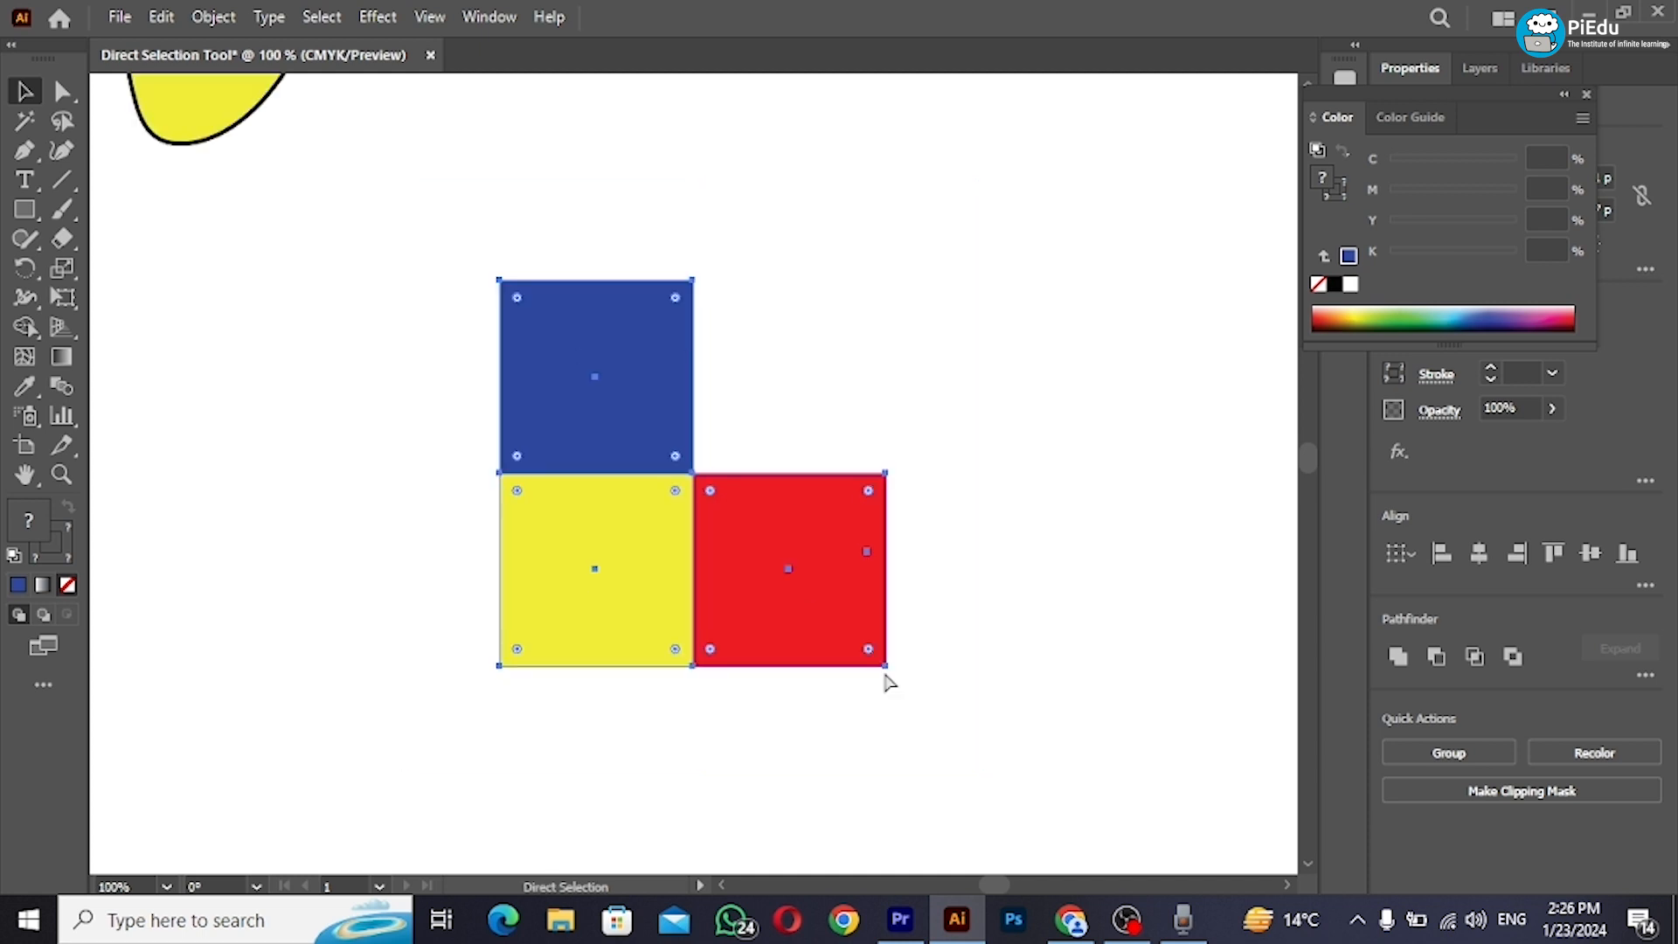
key(ctrl+minus)
key(ctrl+minus)
key(ctrl+minus)
key(ctrl+equal)
key(ctrl+equal)
key(ctrl+equal)
key(ctrl+equal)
key(ctrl+equal)
key(ctrl+equal)
key(ctrl+equal)
key(ctrl+equal)
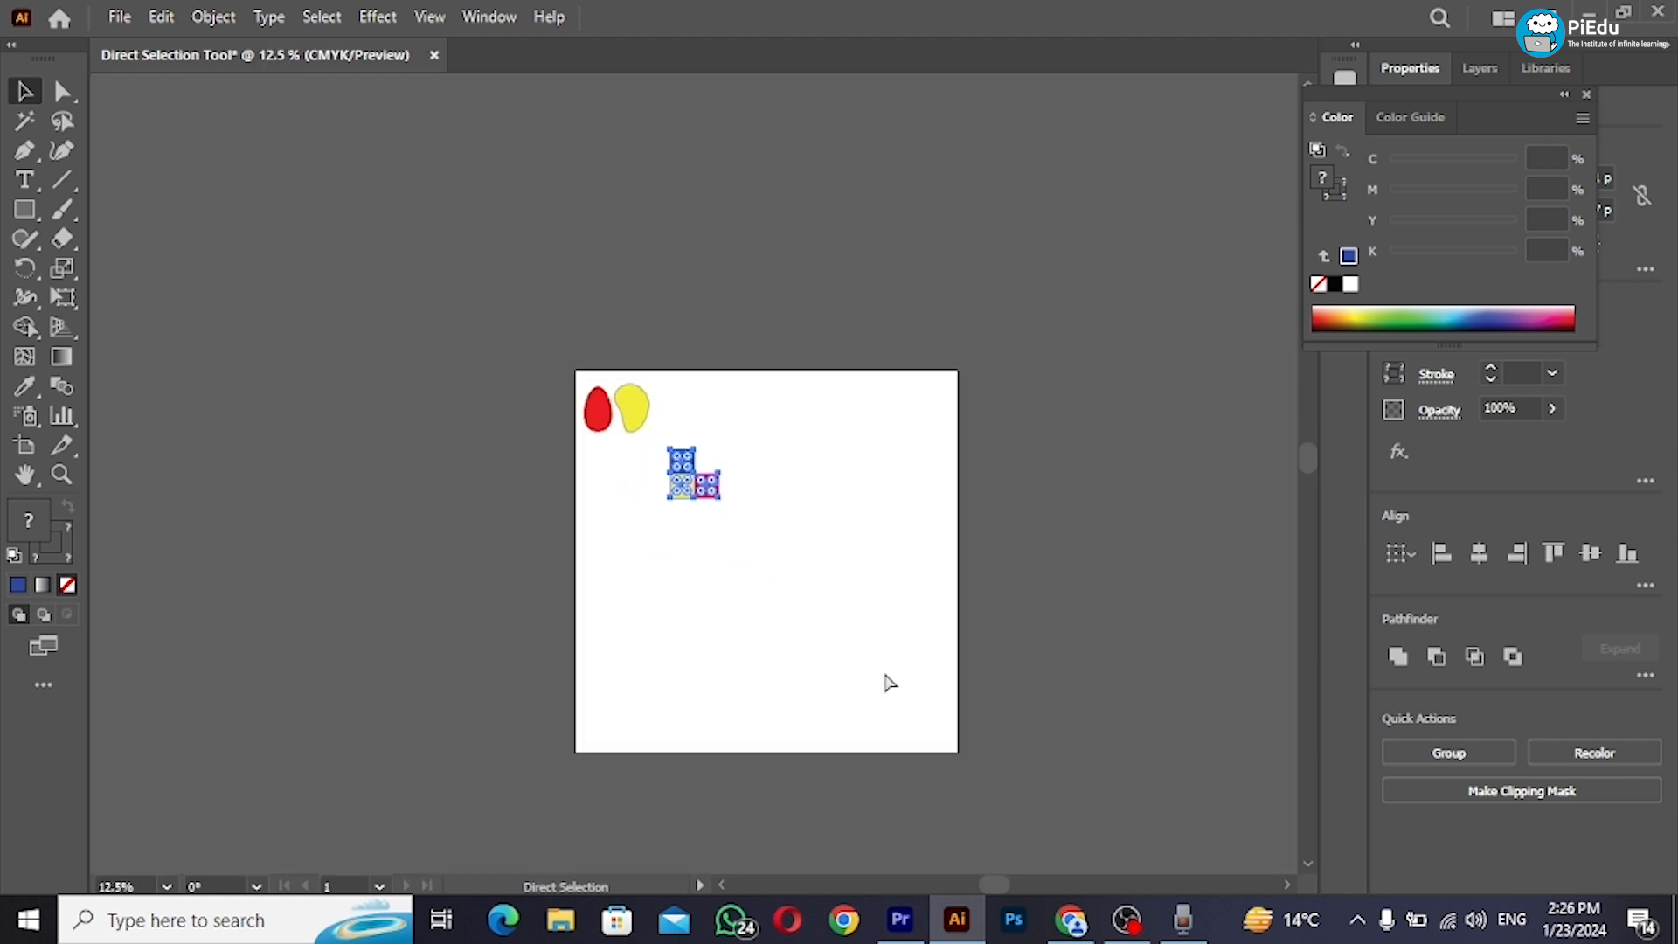
key(ctrl+equal)
key(v)
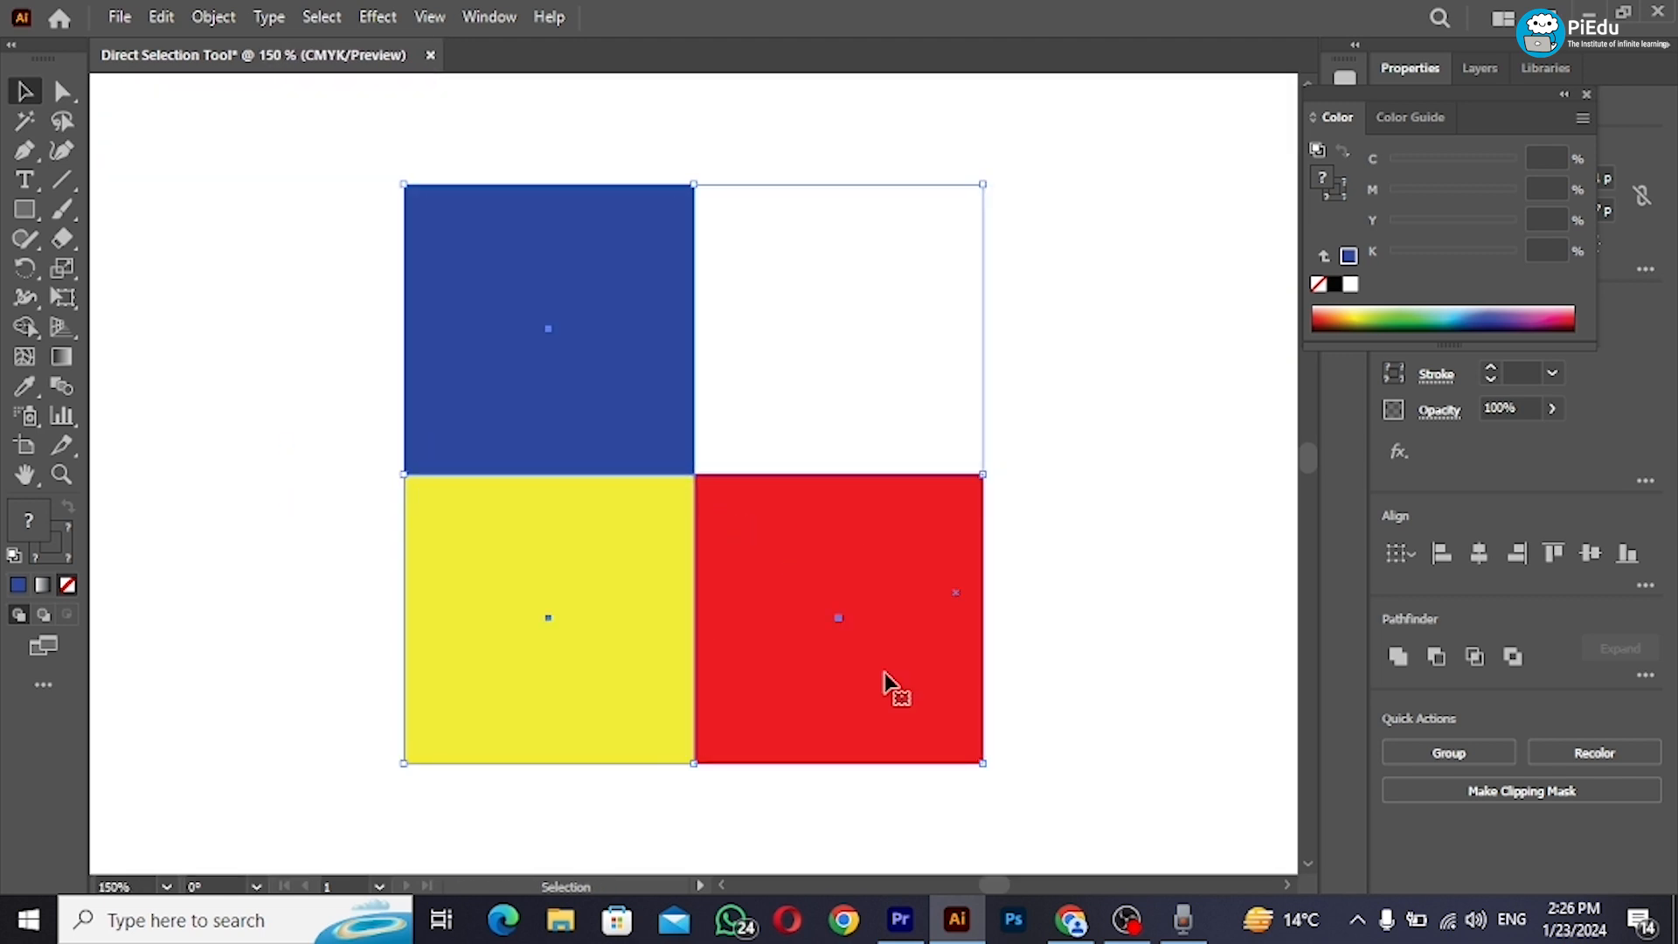
Step: Direct-select the blue square's top anchors and the red square's right anchors, and move them inward until their corners meet as a cube
click(1118, 598)
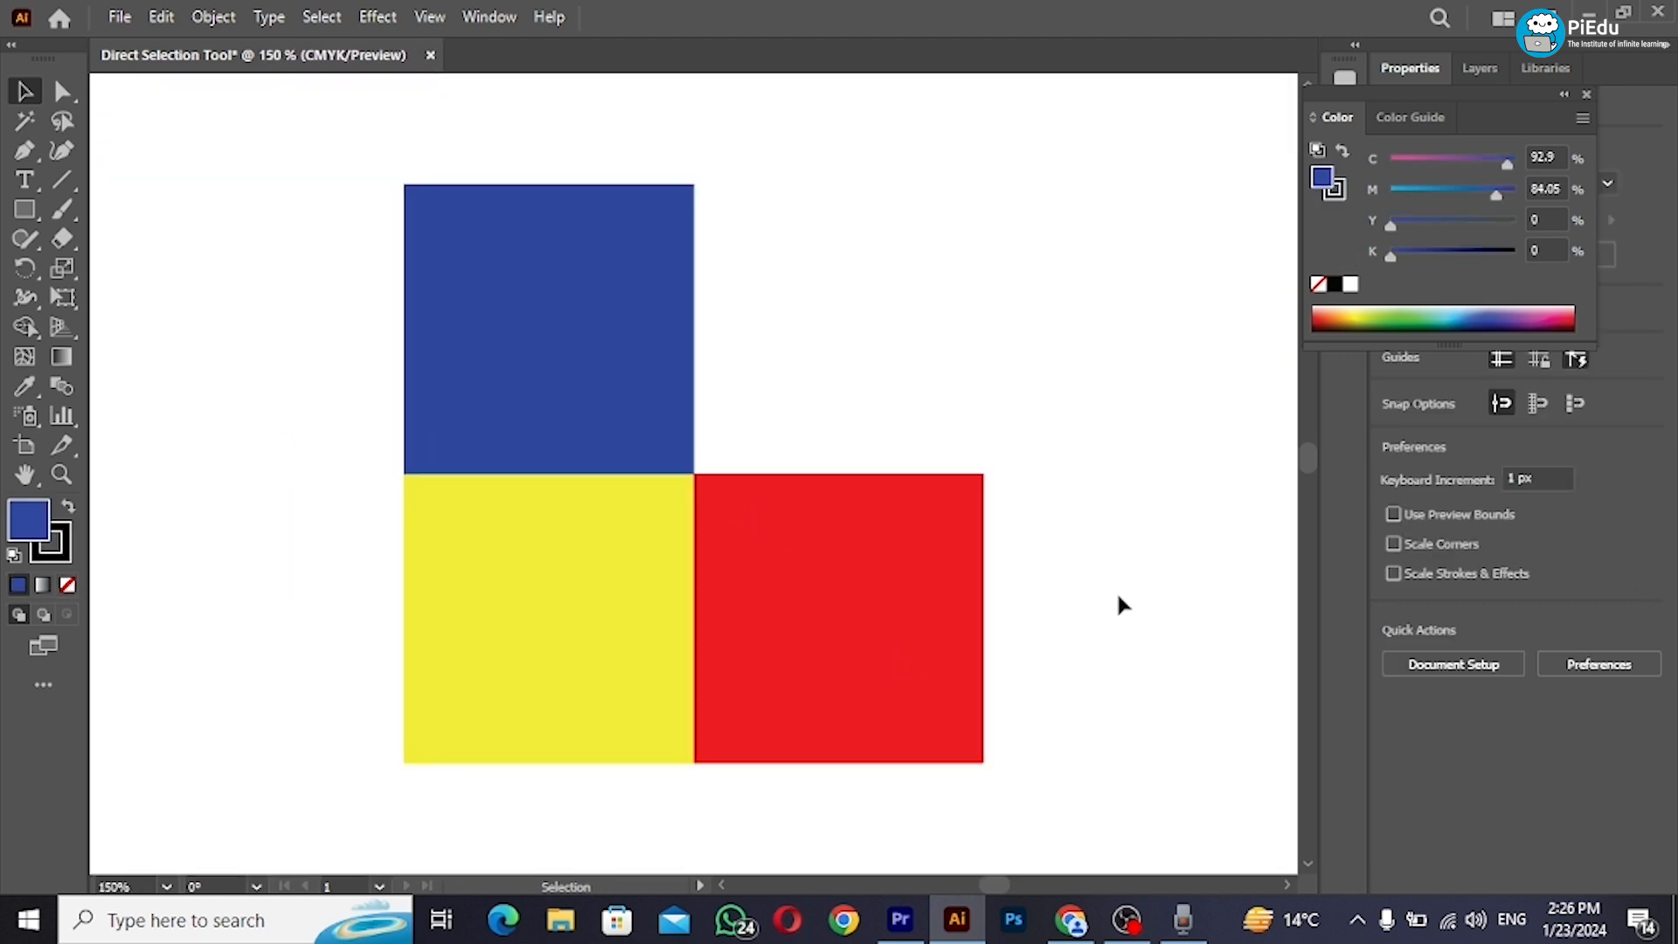
click(62, 91)
mouse_move(334, 152)
mouse_down()
mouse_move(734, 213)
mouse_move(769, 409)
mouse_up()
drag(958, 381, 1051, 787)
drag(983, 475, 772, 415)
scroll(938, 478, down, 5)
scroll(938, 478, up, 4)
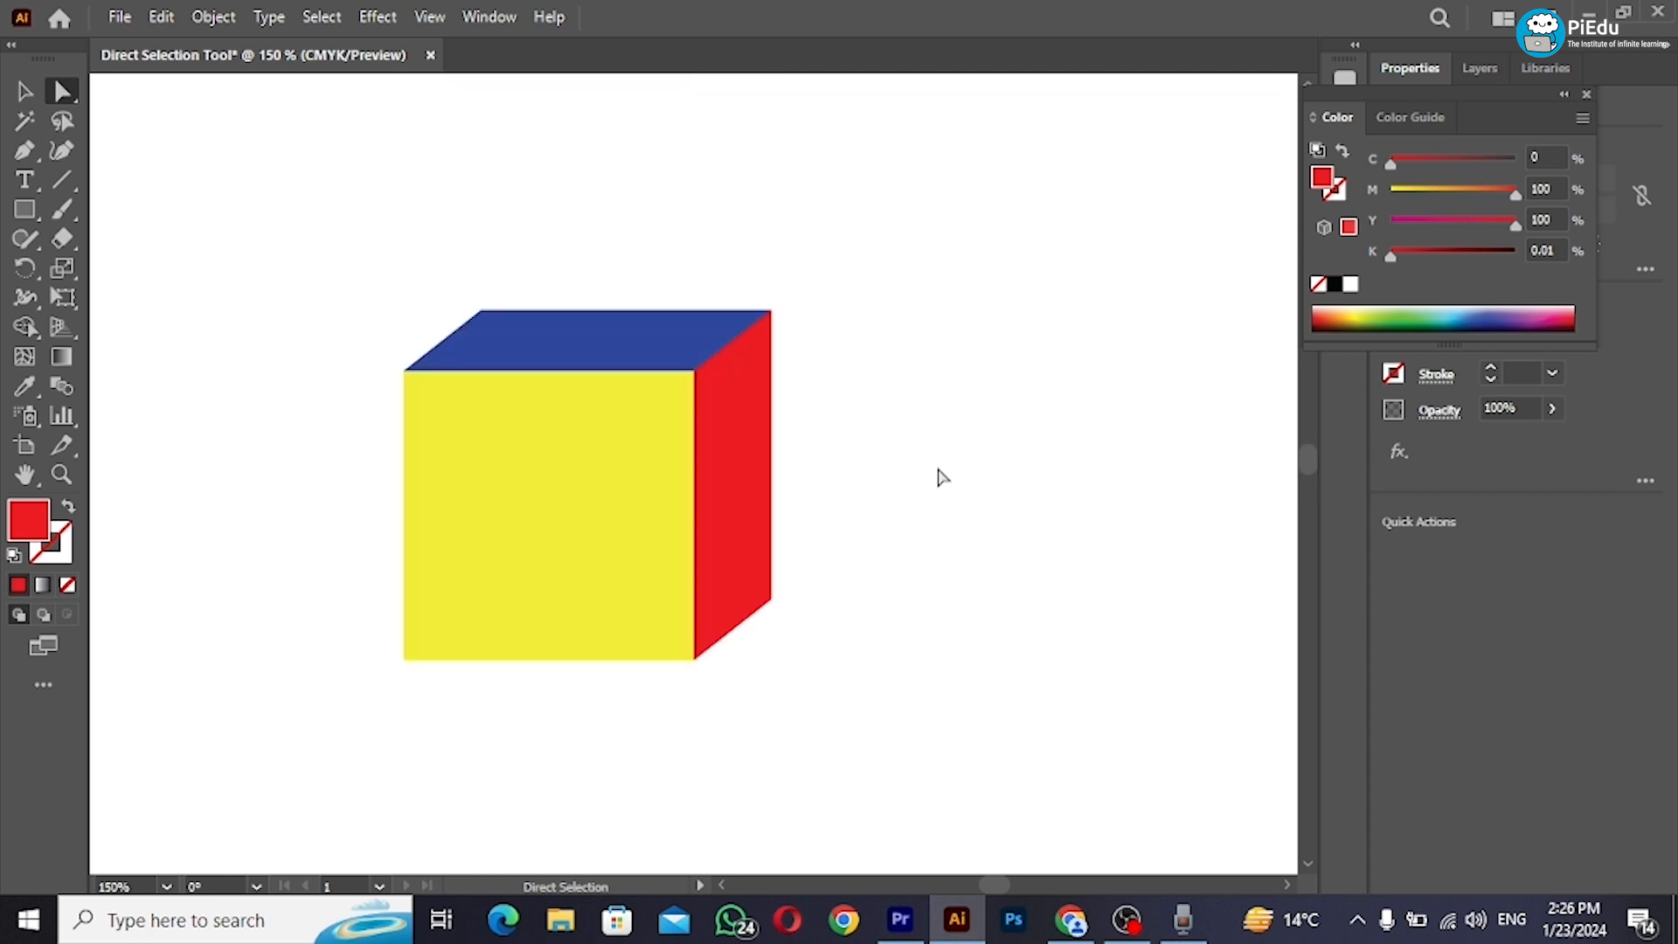
Step: Stretch the cube downward into a taller box by moving the bottom anchors of the yellow and red faces together
key(v)
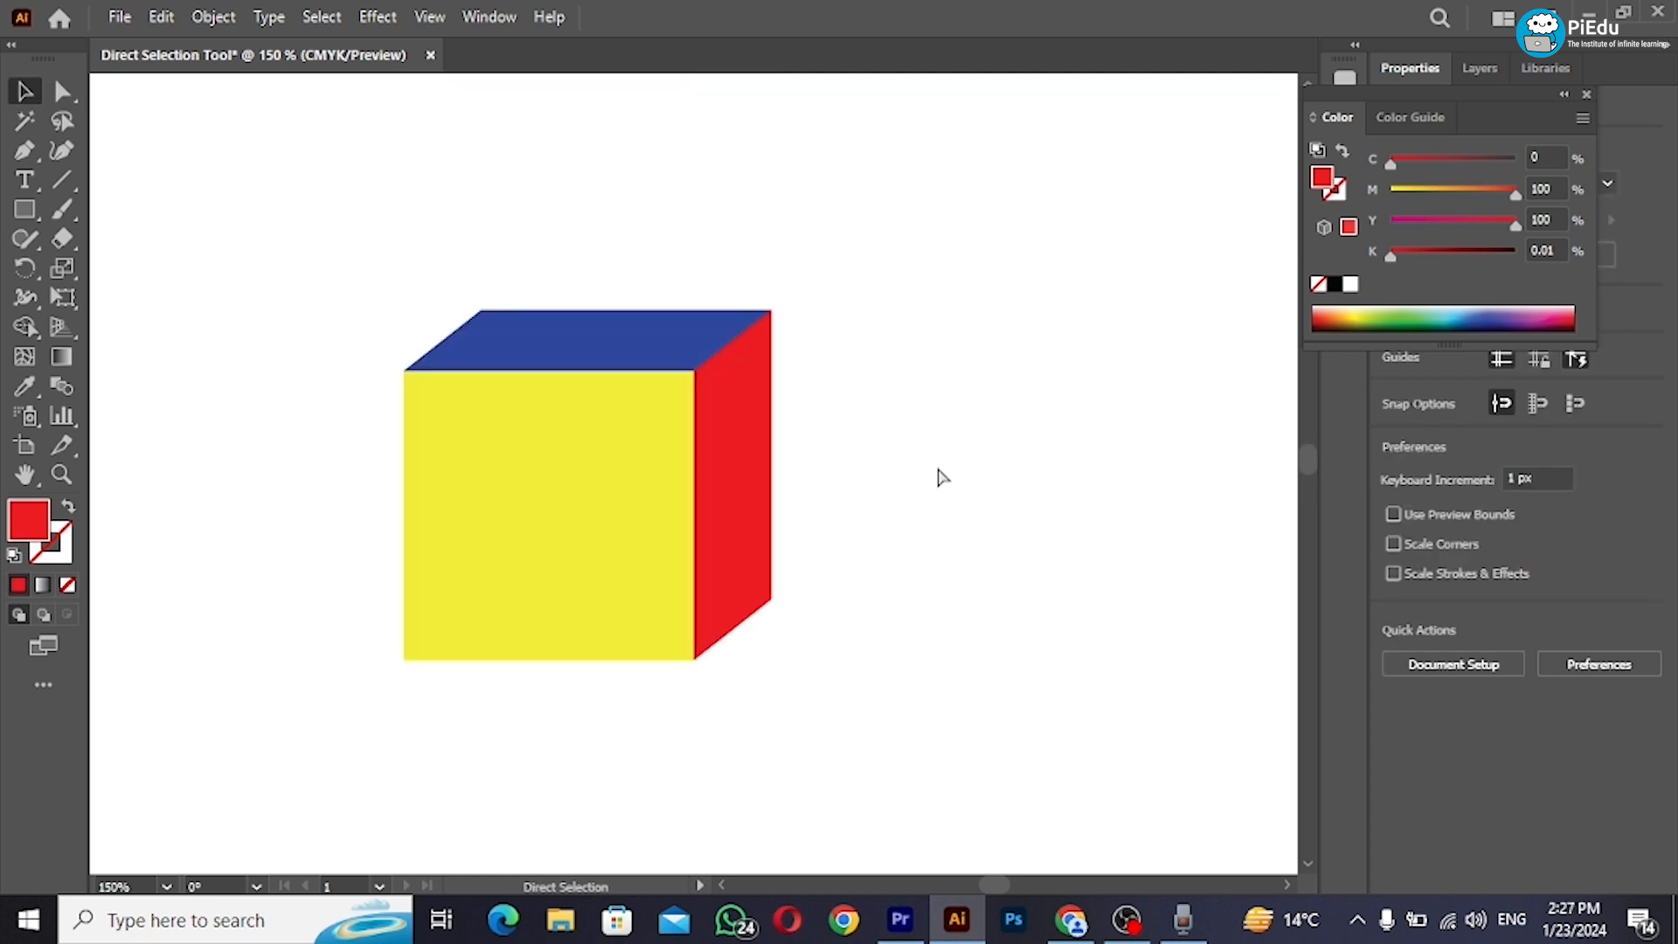
key(a)
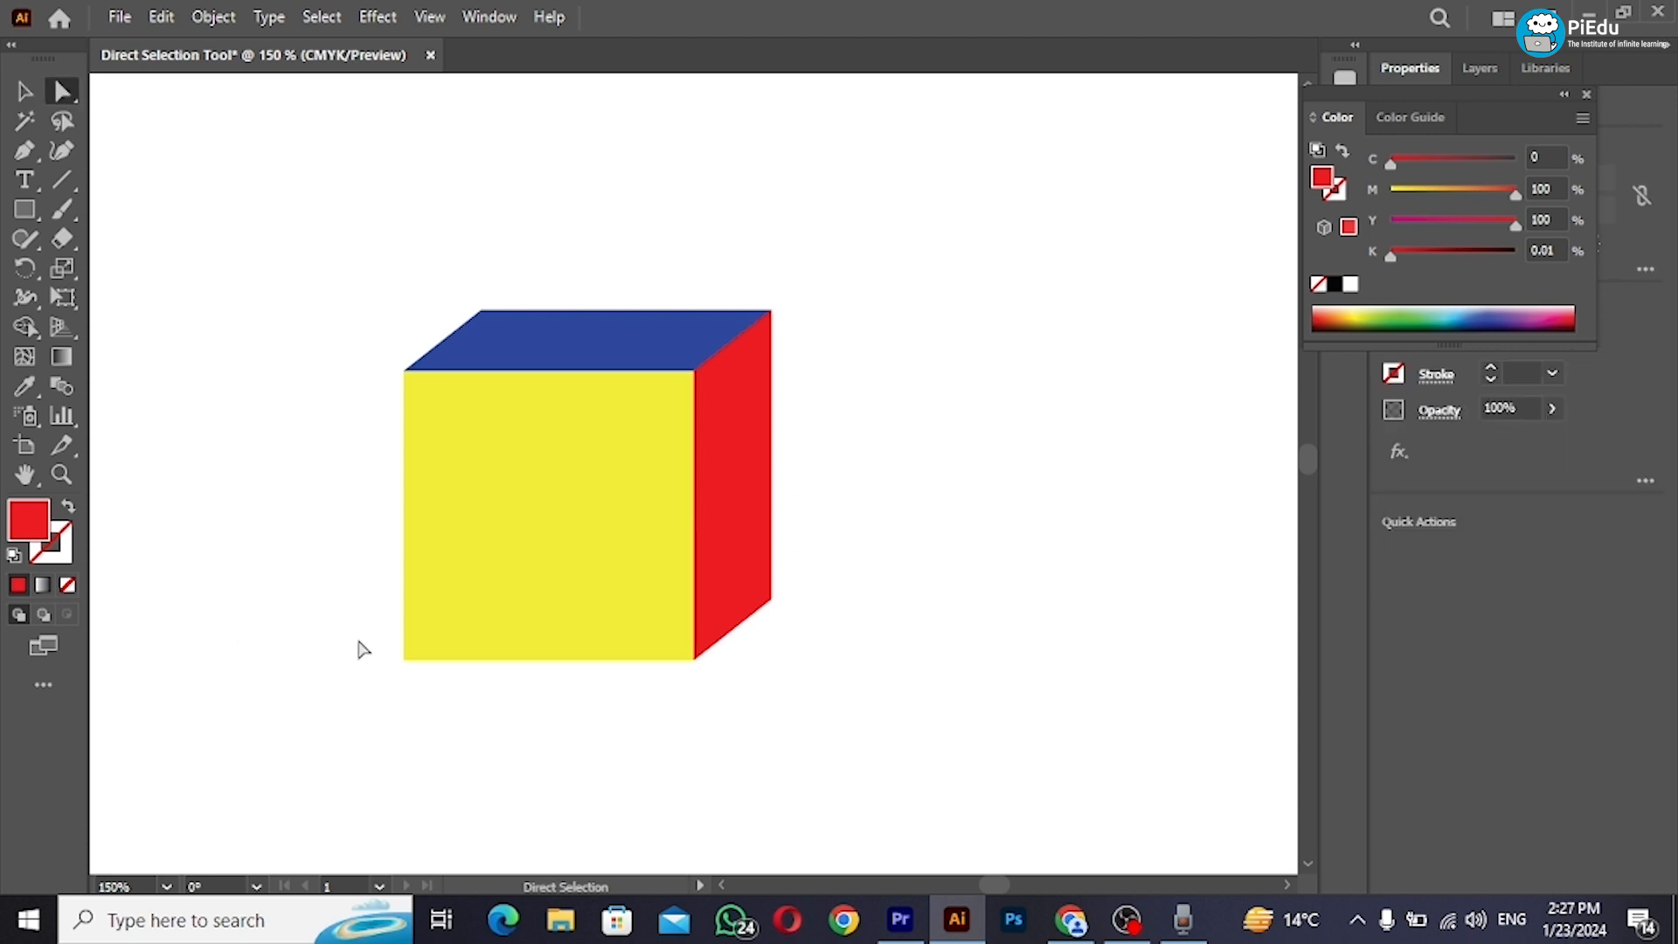
drag(358, 643, 929, 625)
drag(358, 516, 860, 694)
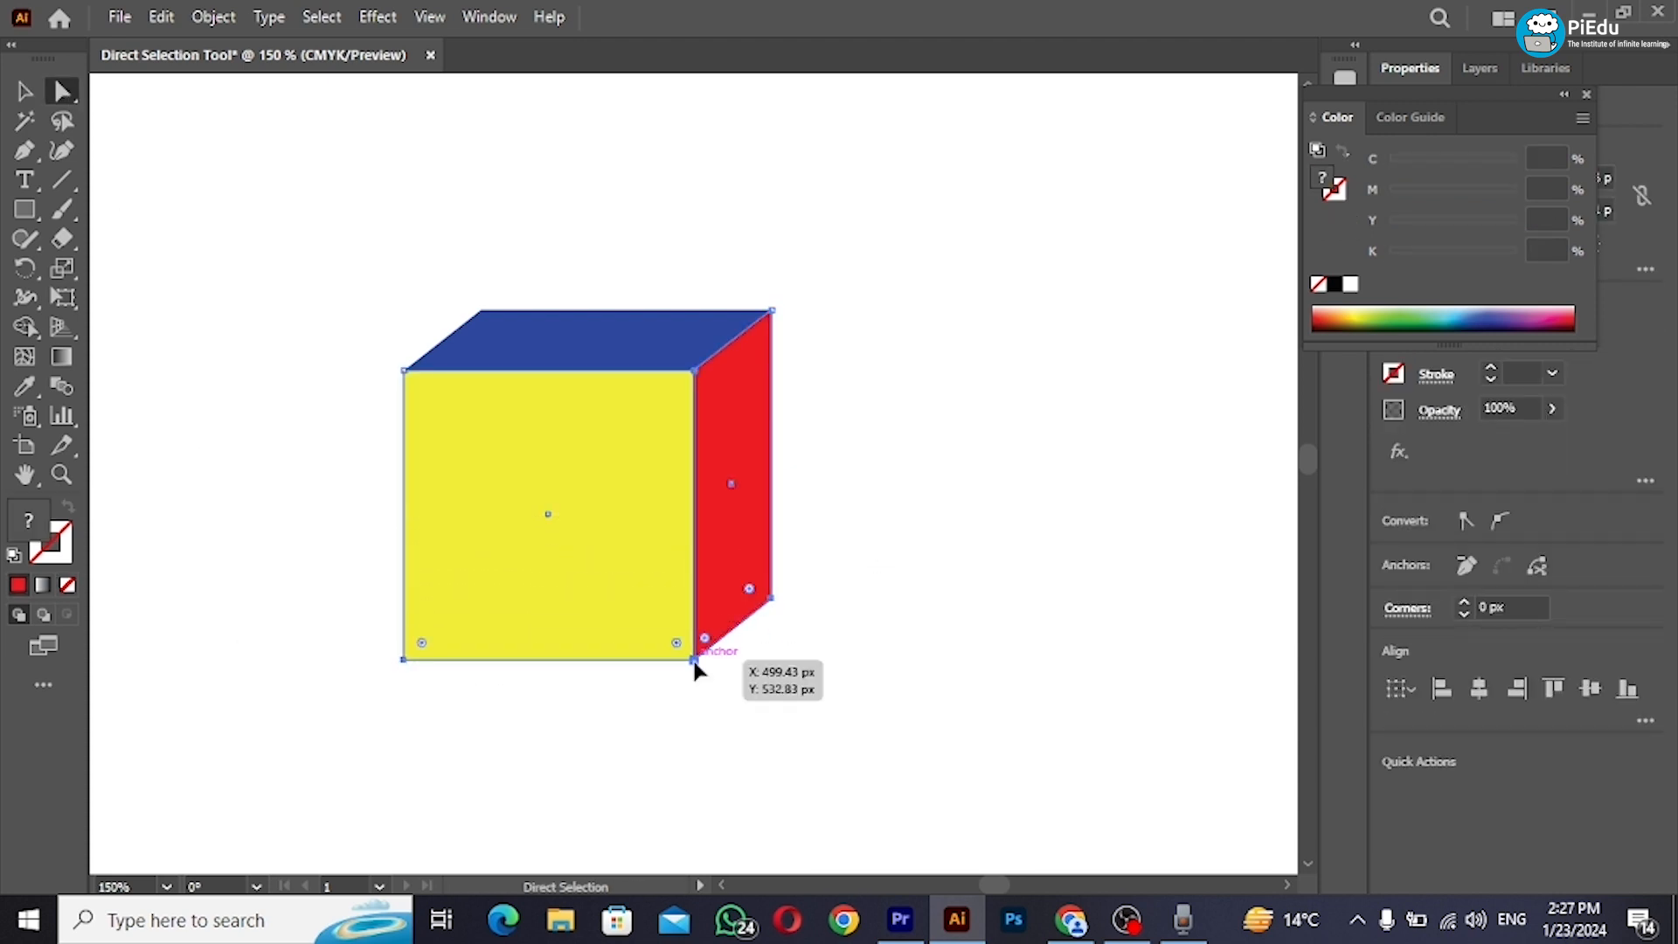
drag(694, 660, 699, 758)
click(1021, 374)
Step: Pull the blue, red and yellow faces of the box apart as separate pieces, and undo the moves
key(v)
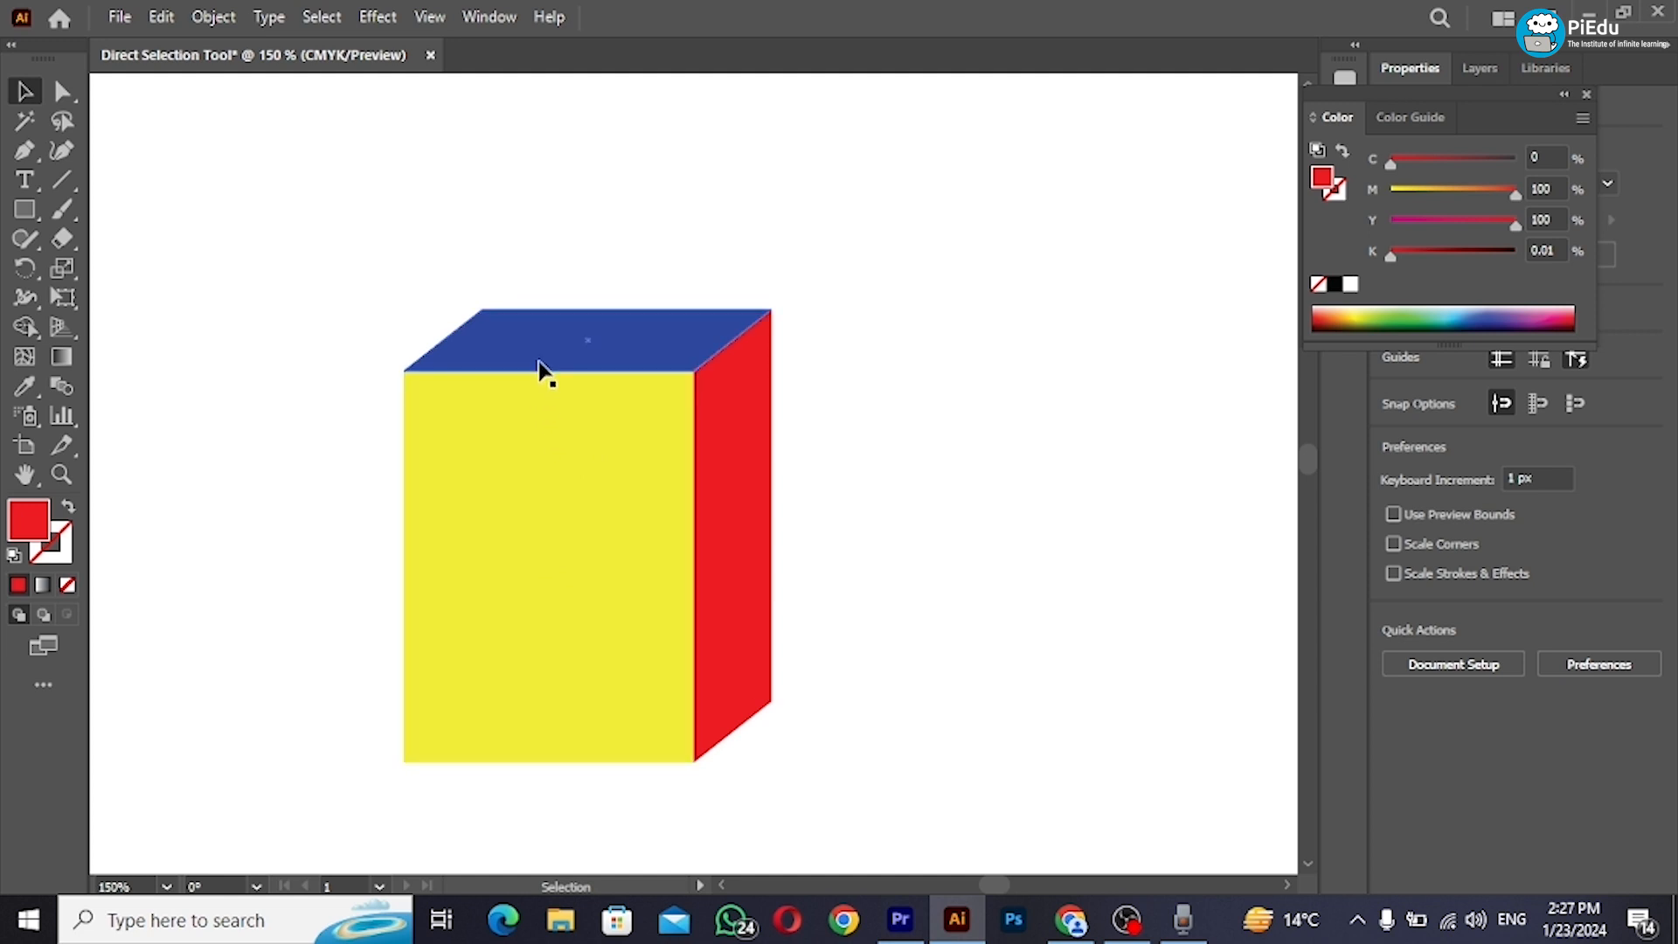
drag(614, 311, 618, 239)
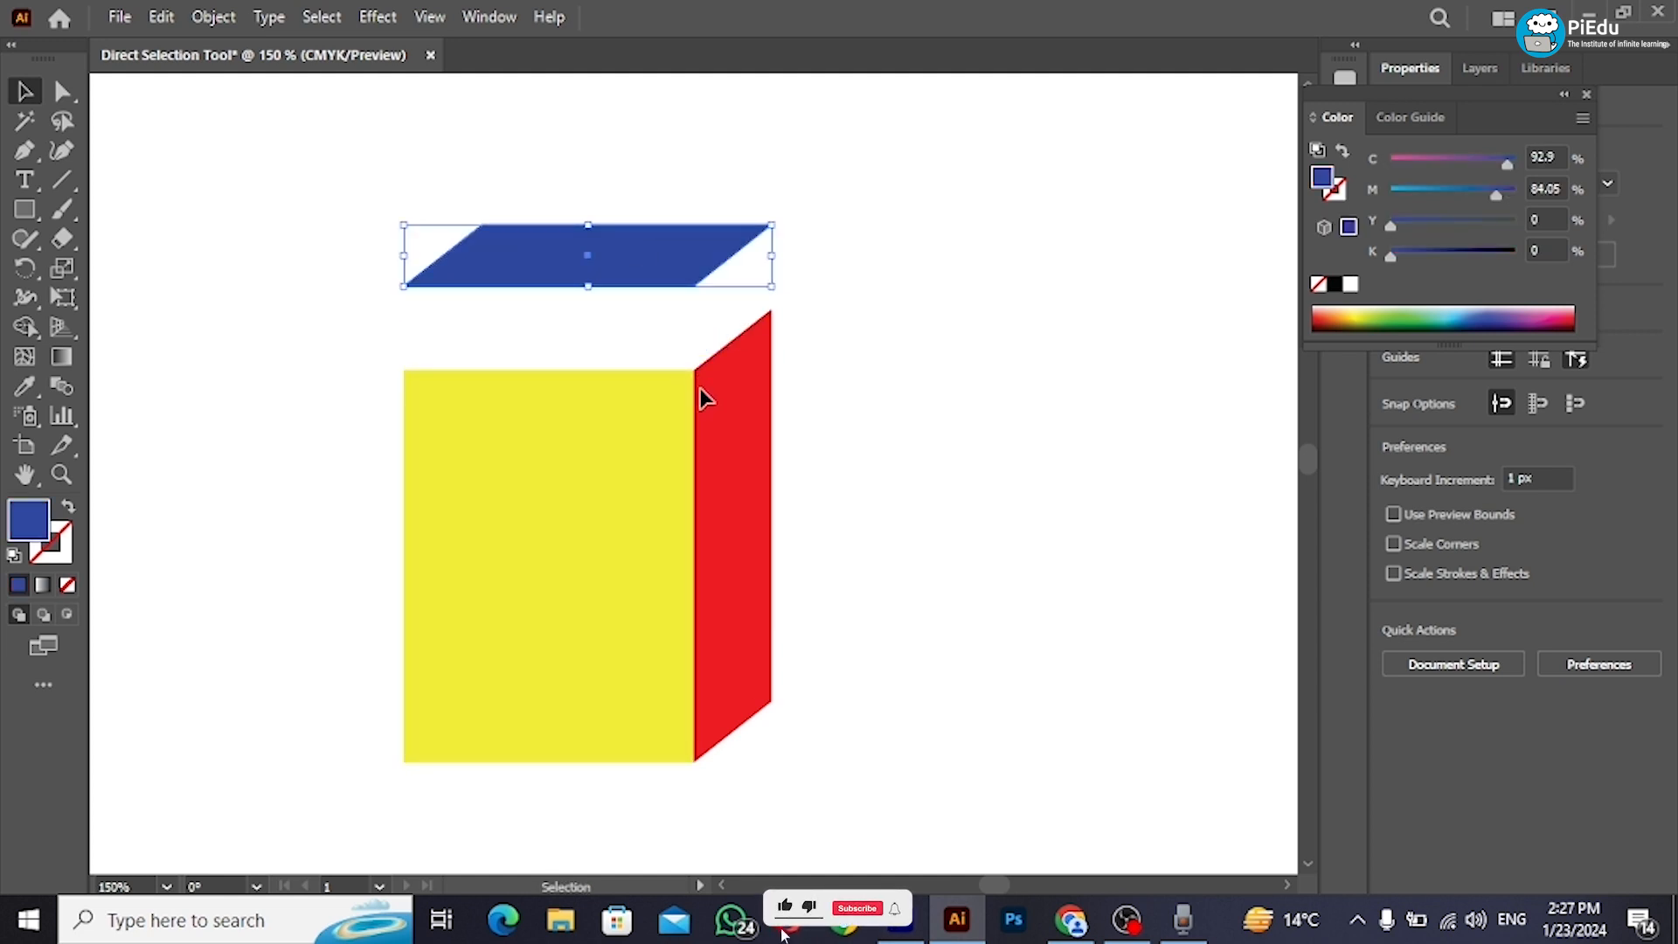
drag(701, 393, 802, 428)
drag(568, 428, 464, 429)
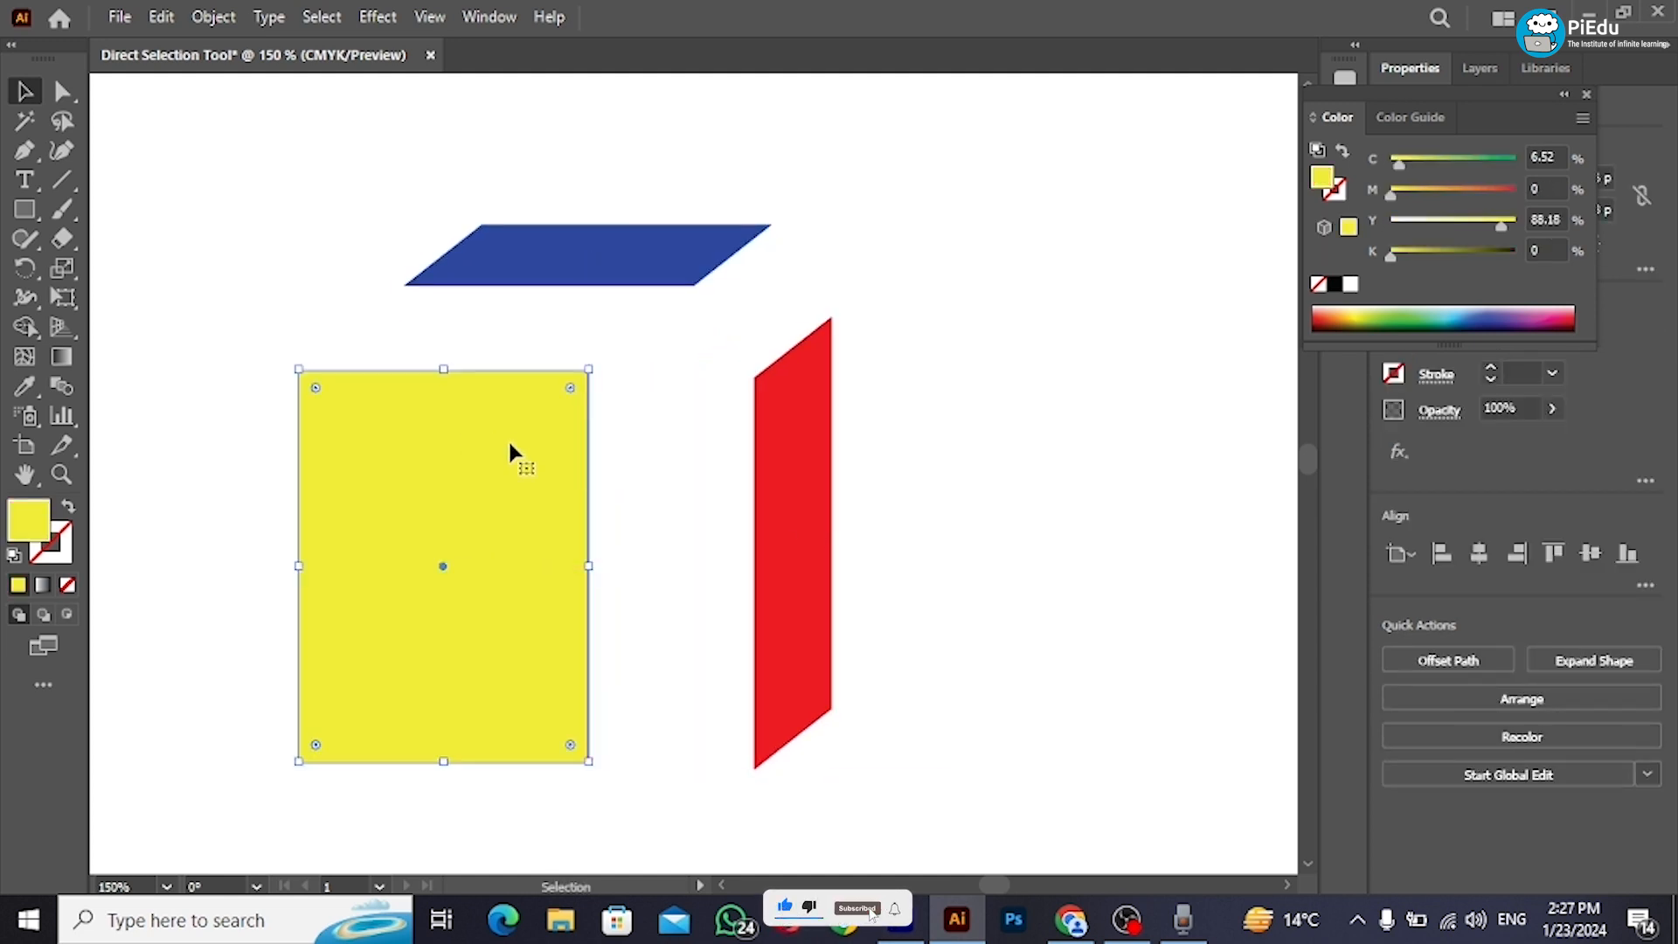
key(ctrl+z)
key(ctrl+z)
key(ctrl+z)
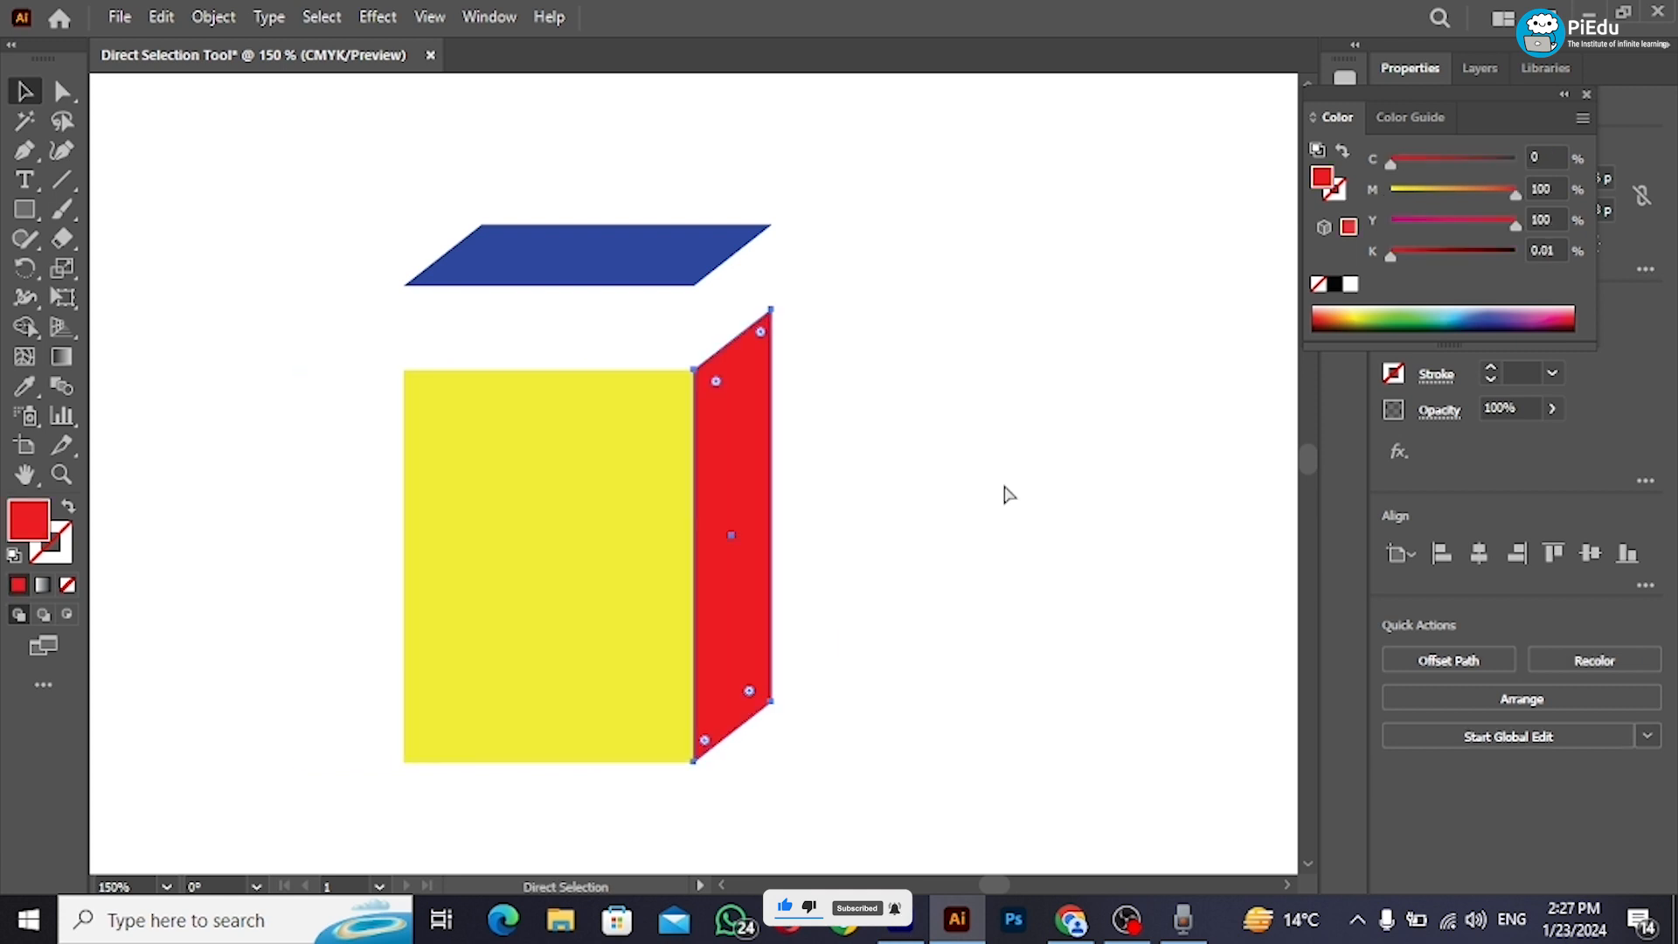
click(1004, 486)
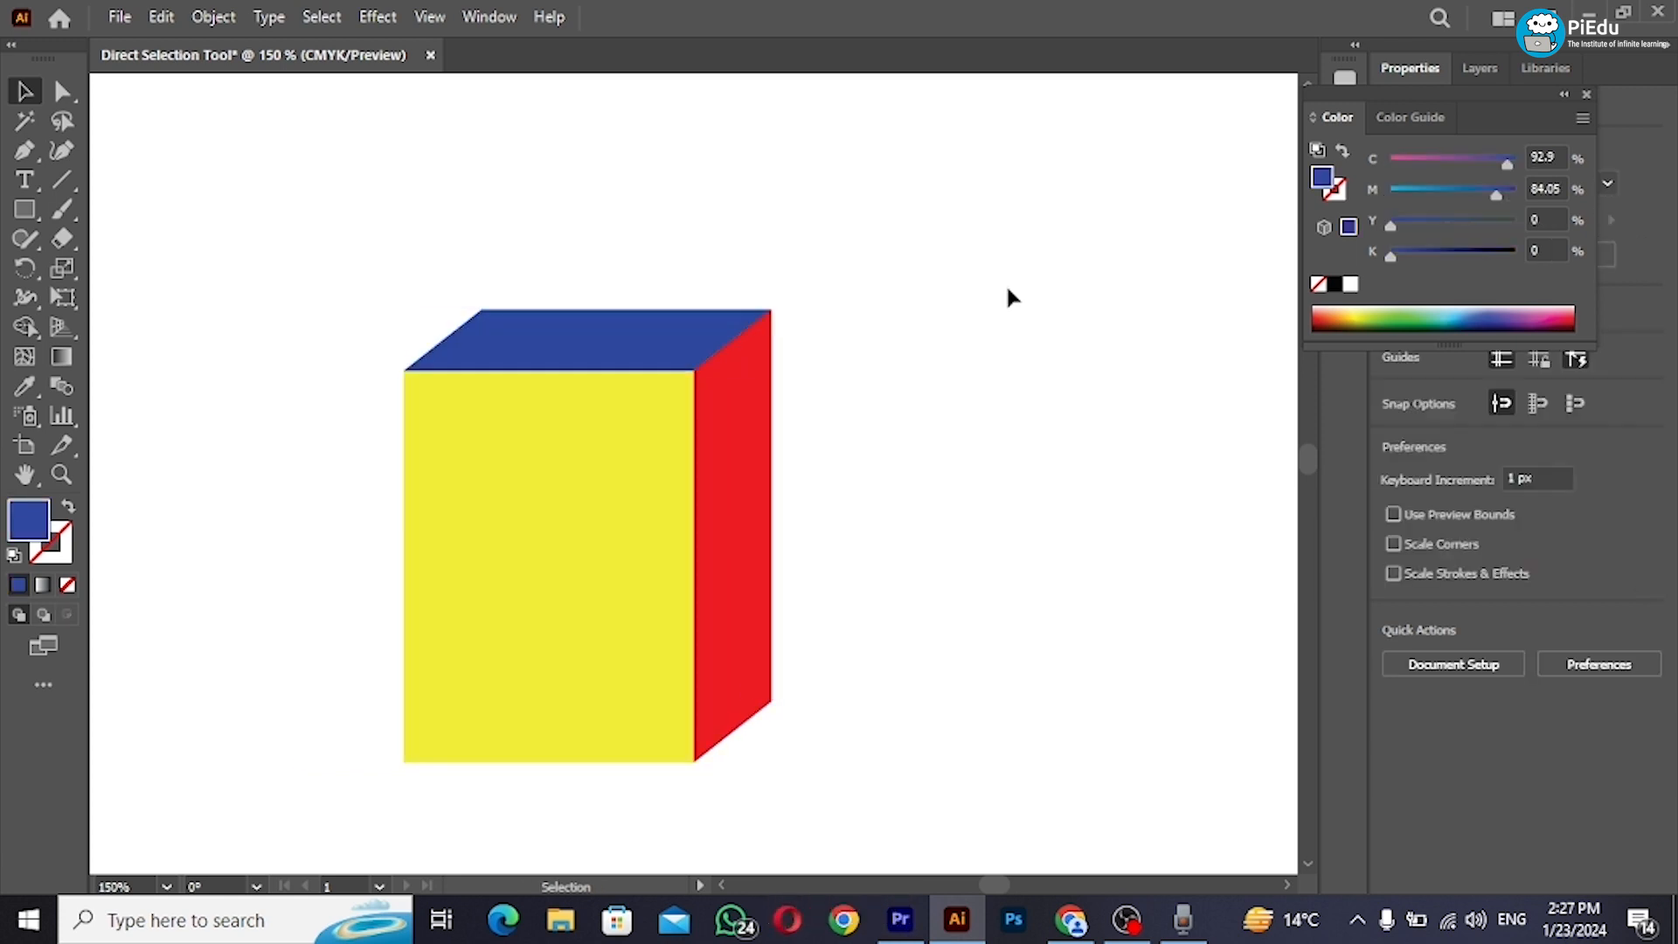
Step: Duplicate the whole box beside the original and raise the copy's bottom anchors to make a shallow slab
key(ctrl+a)
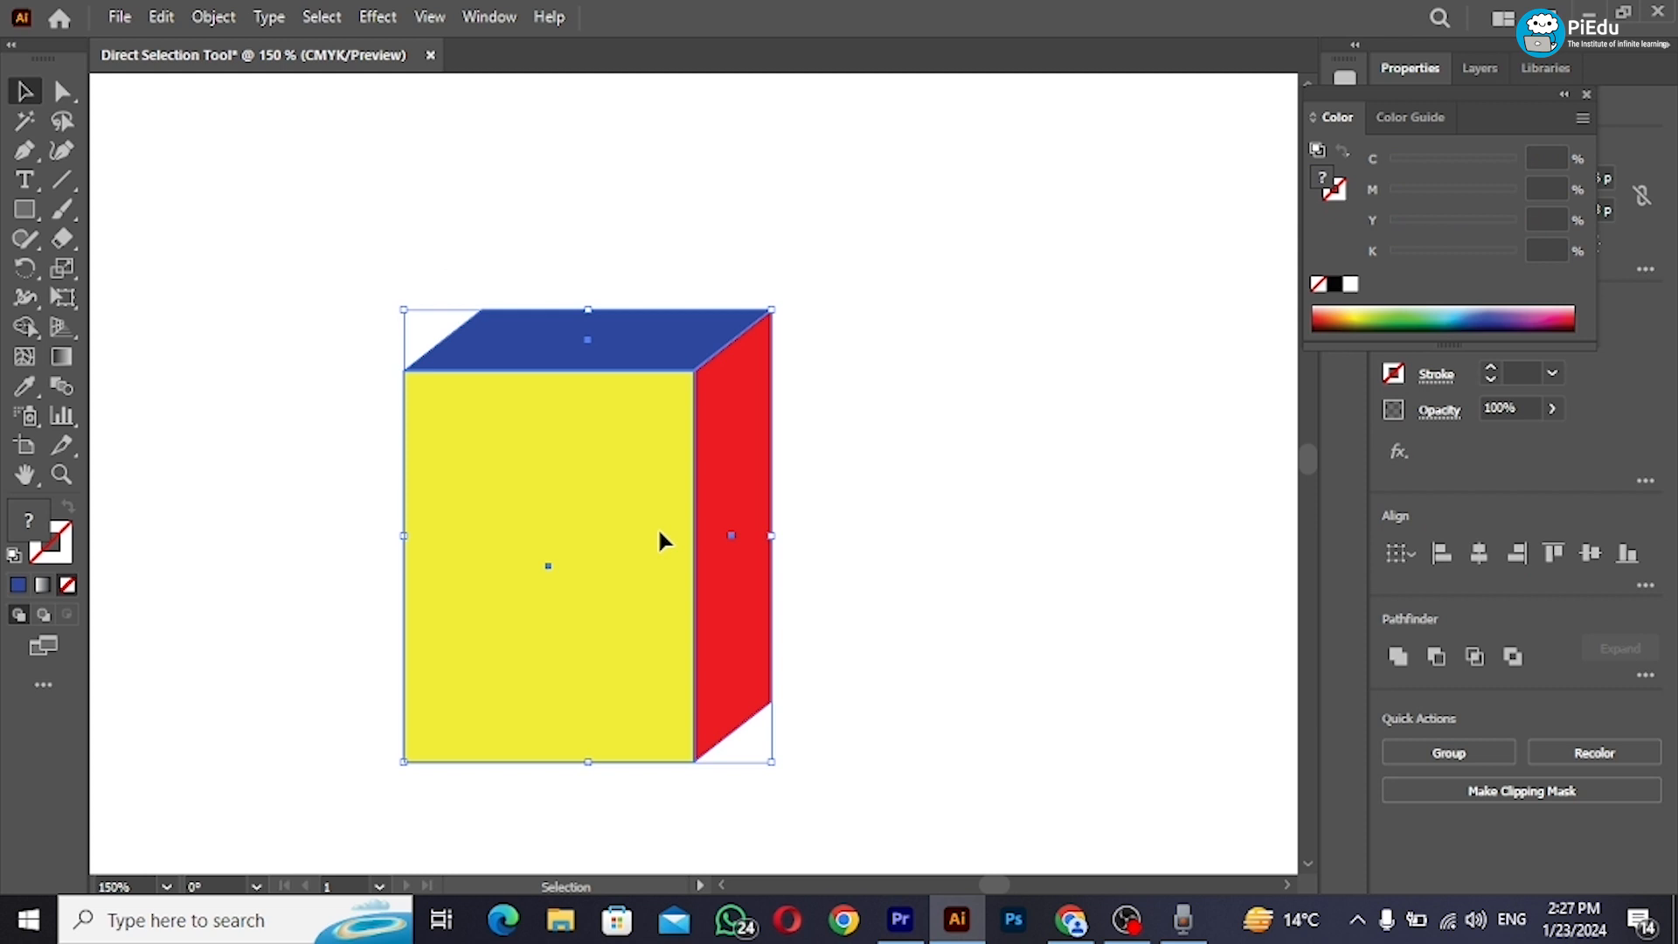
drag(660, 542, 1090, 516)
click(61, 91)
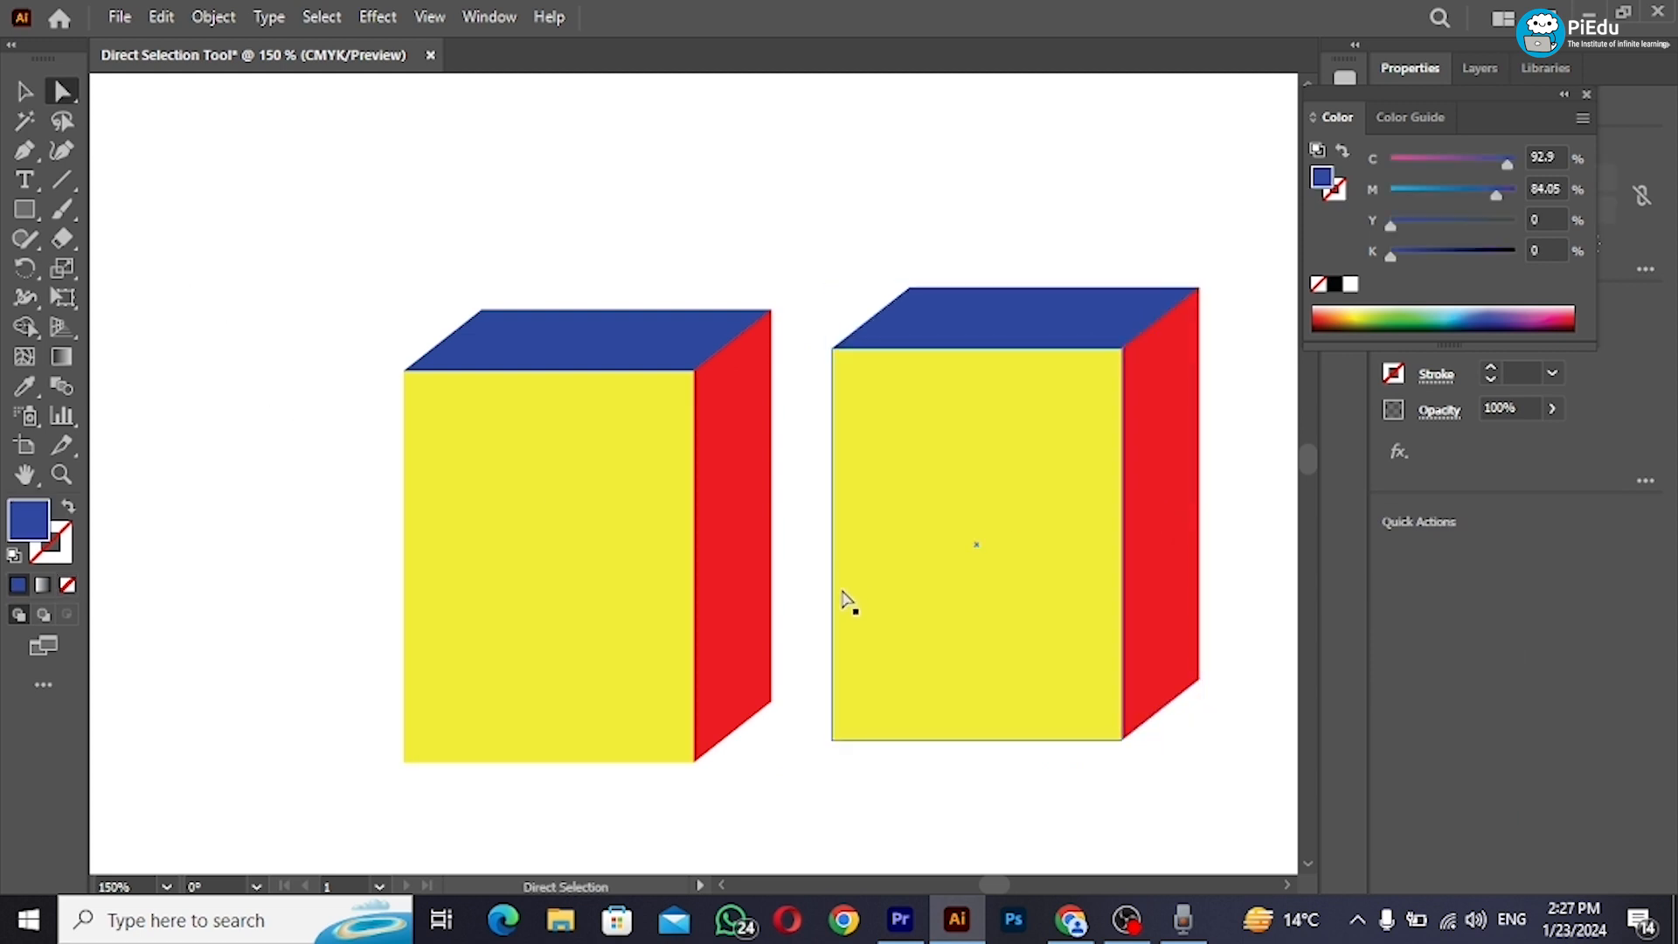
drag(808, 617, 1236, 769)
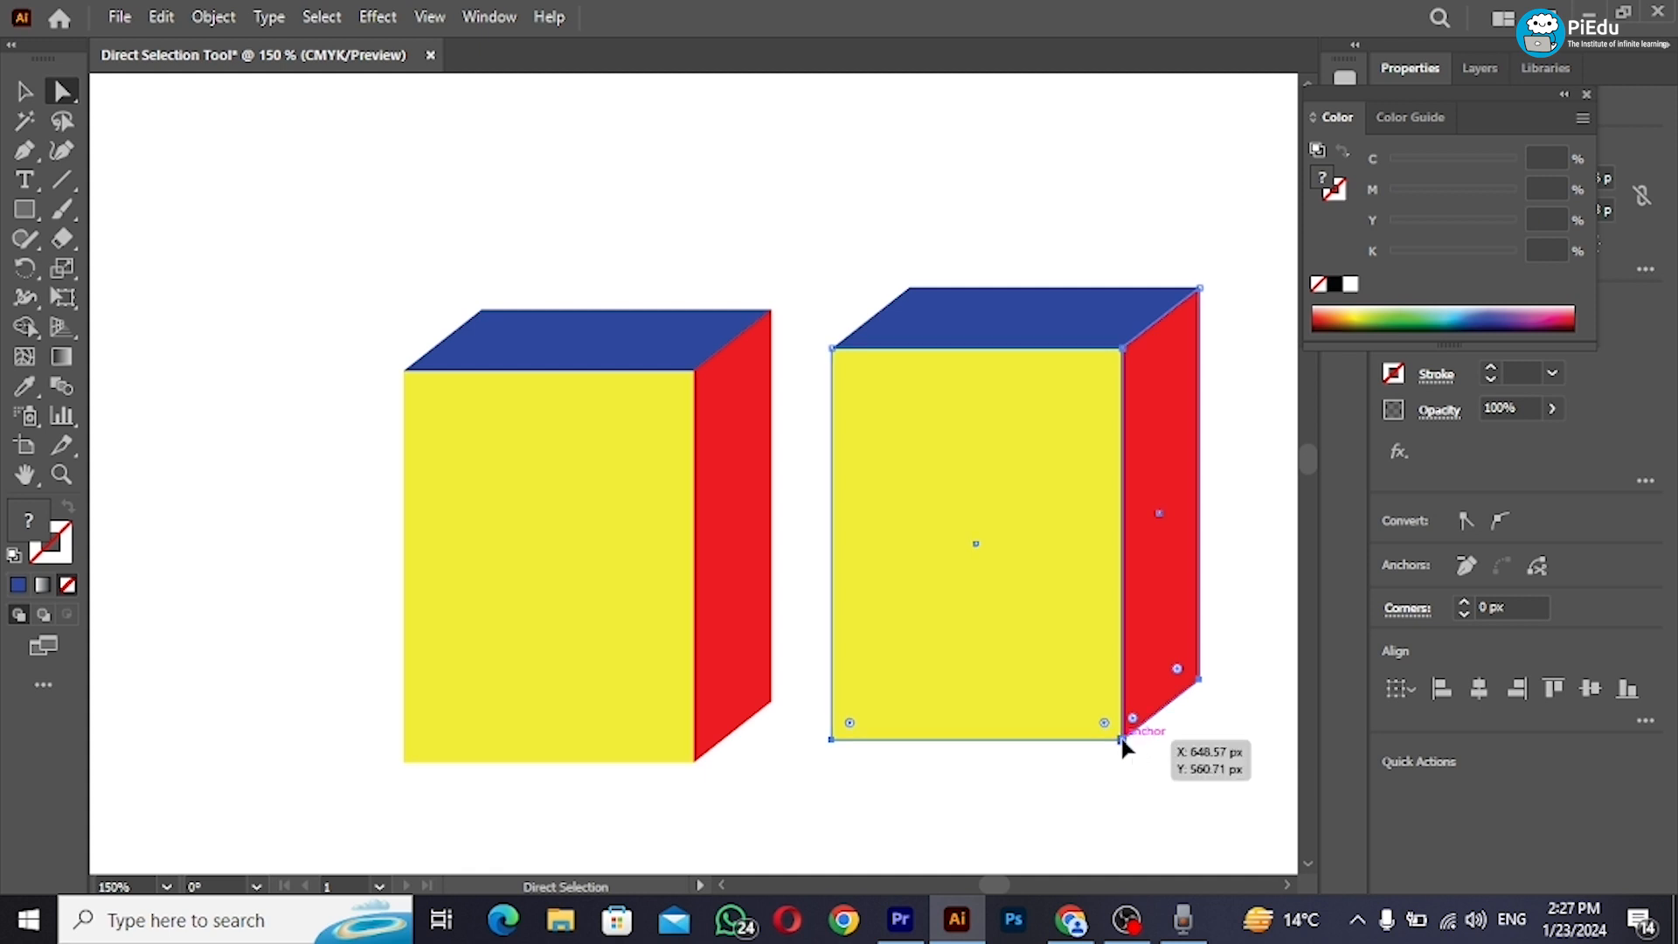
drag(1121, 743, 1122, 431)
click(1126, 577)
click(1034, 326)
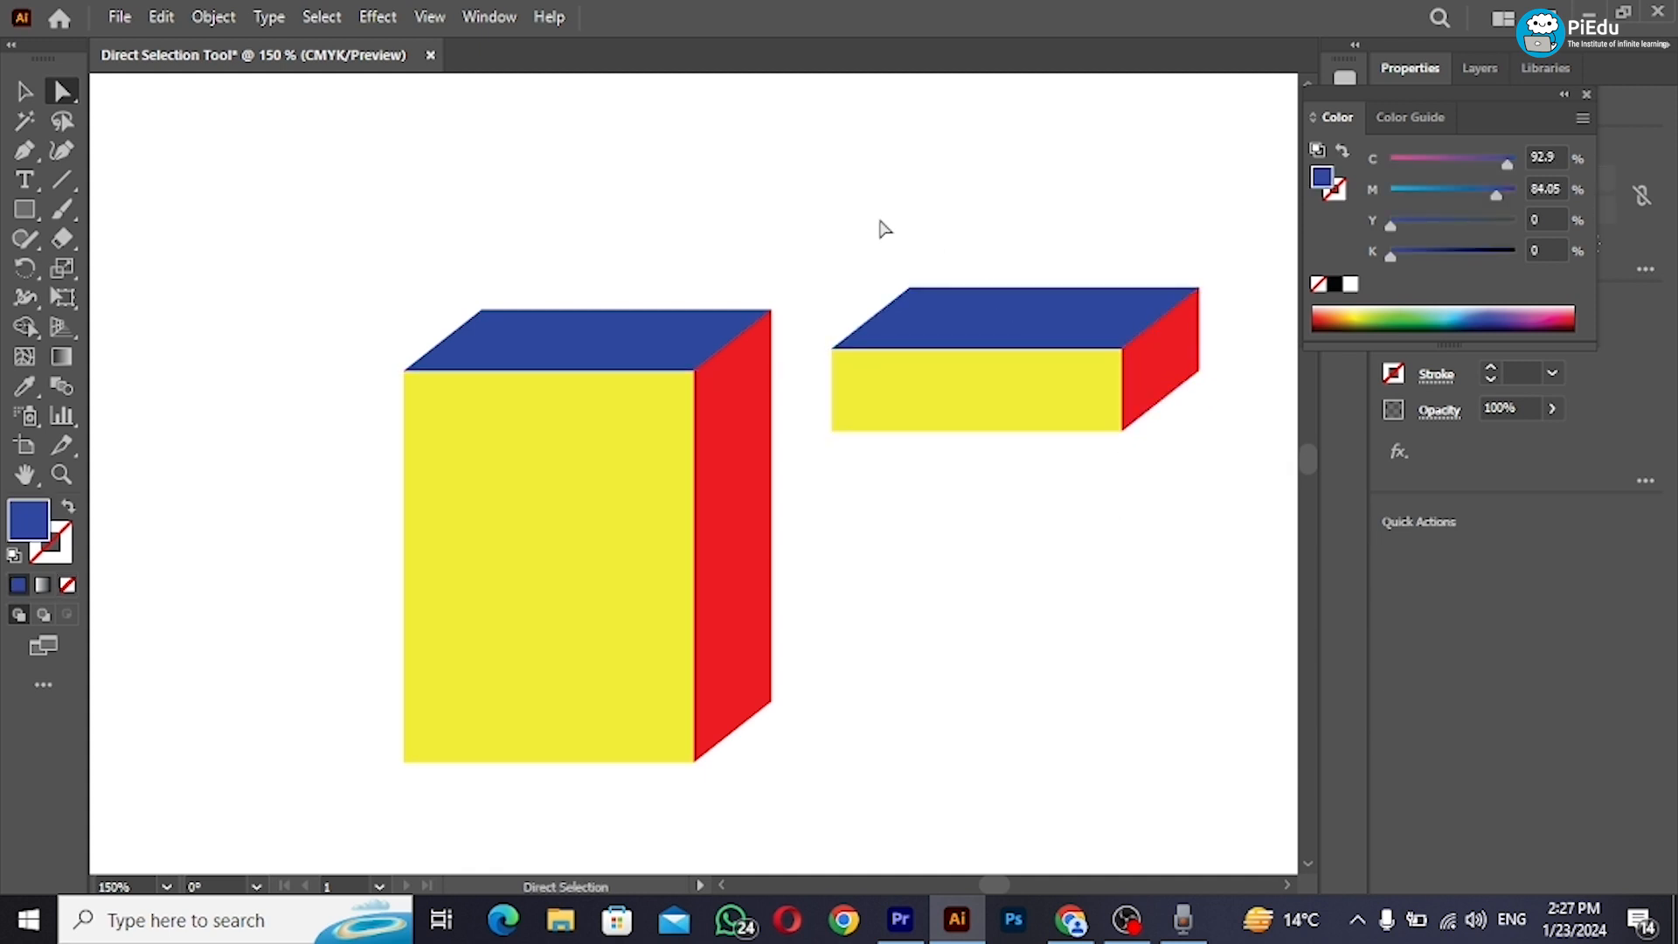
Step: Select the three faces of the shallow slab and group them
key(v)
drag(841, 196, 1231, 470)
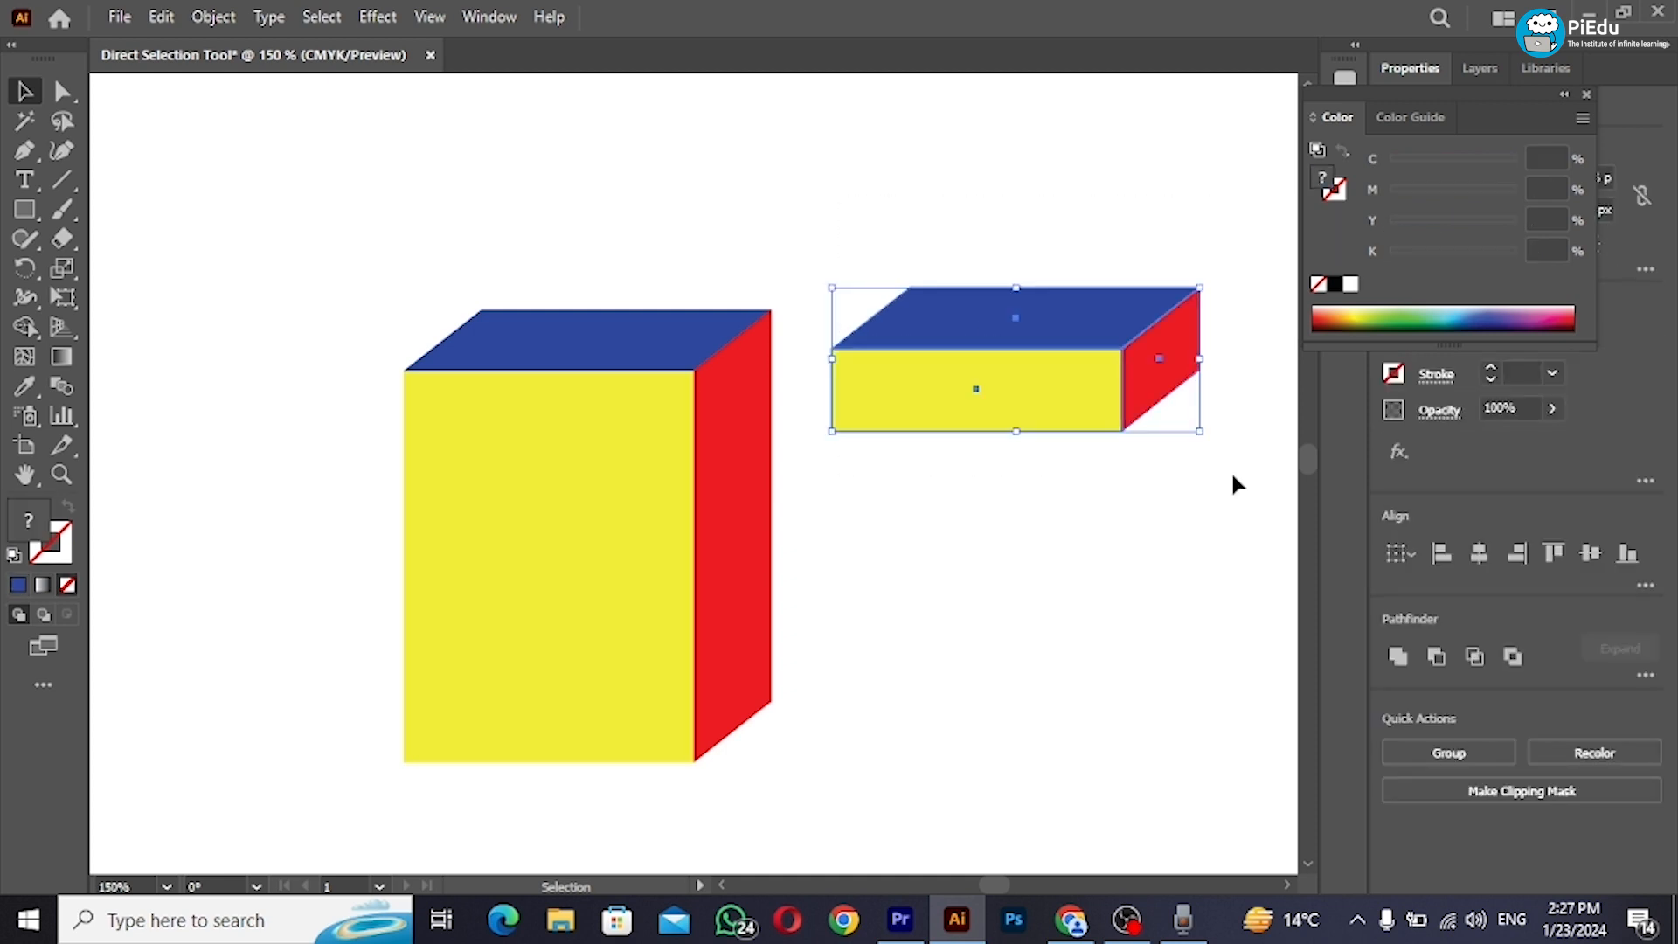
key(a)
key(v)
key(ctrl+g)
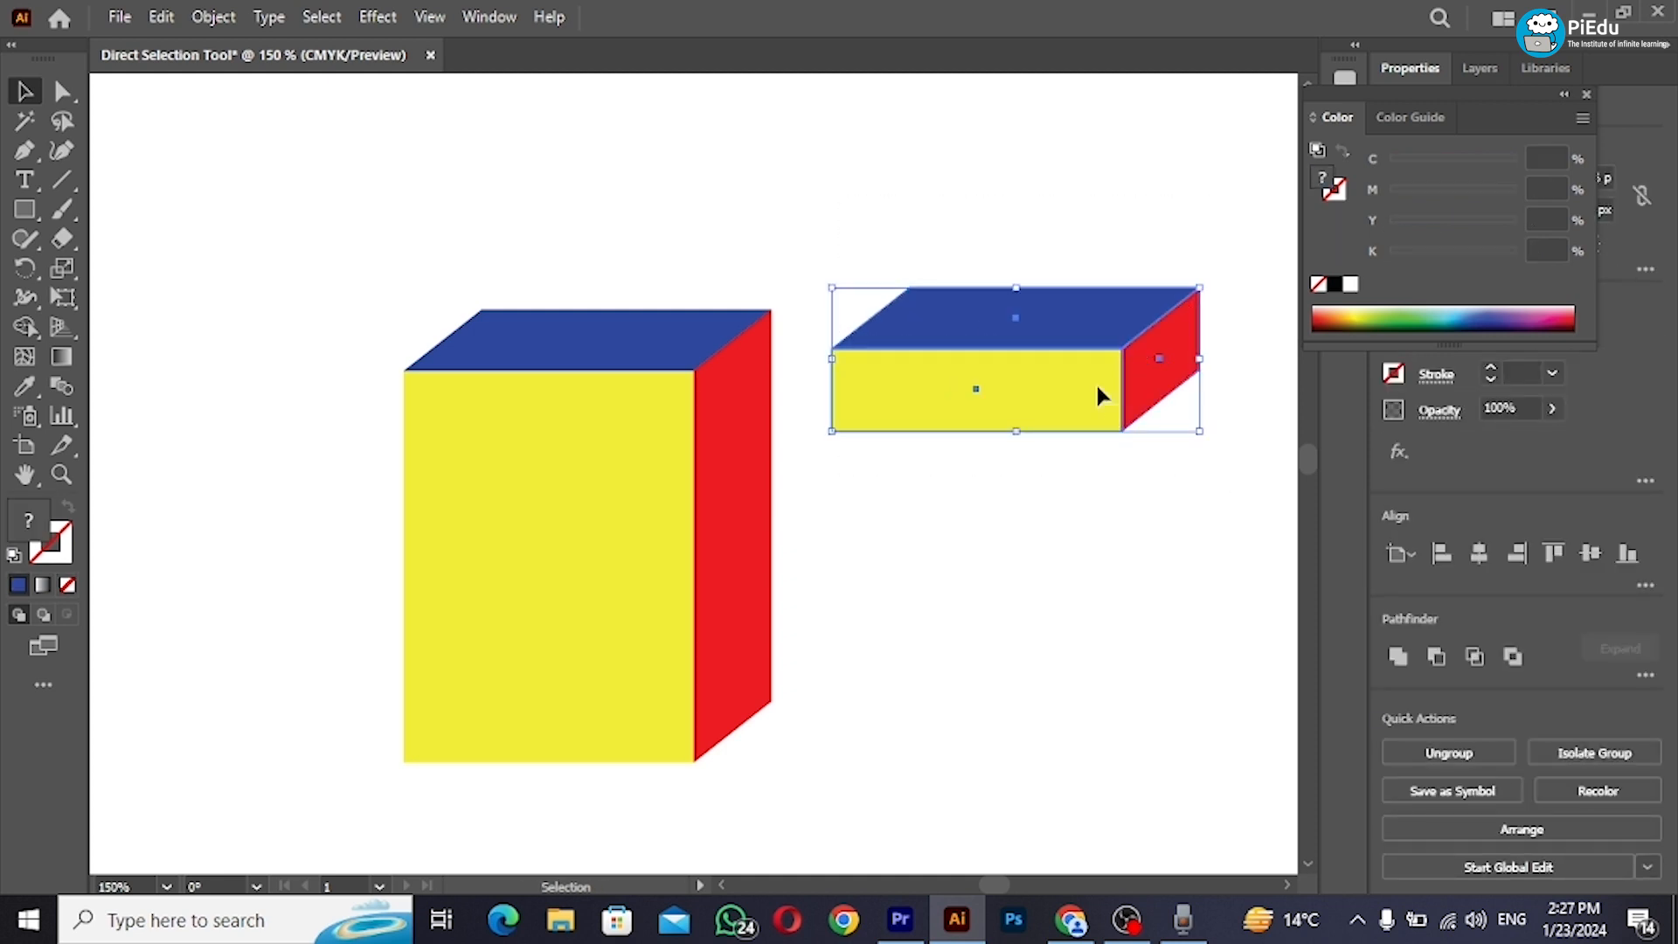
Step: Place the grouped slab over the top of the tall box as a lid and fill it with blue, about C 96, M 87, Y 0, K 0
drag(1098, 390, 666, 399)
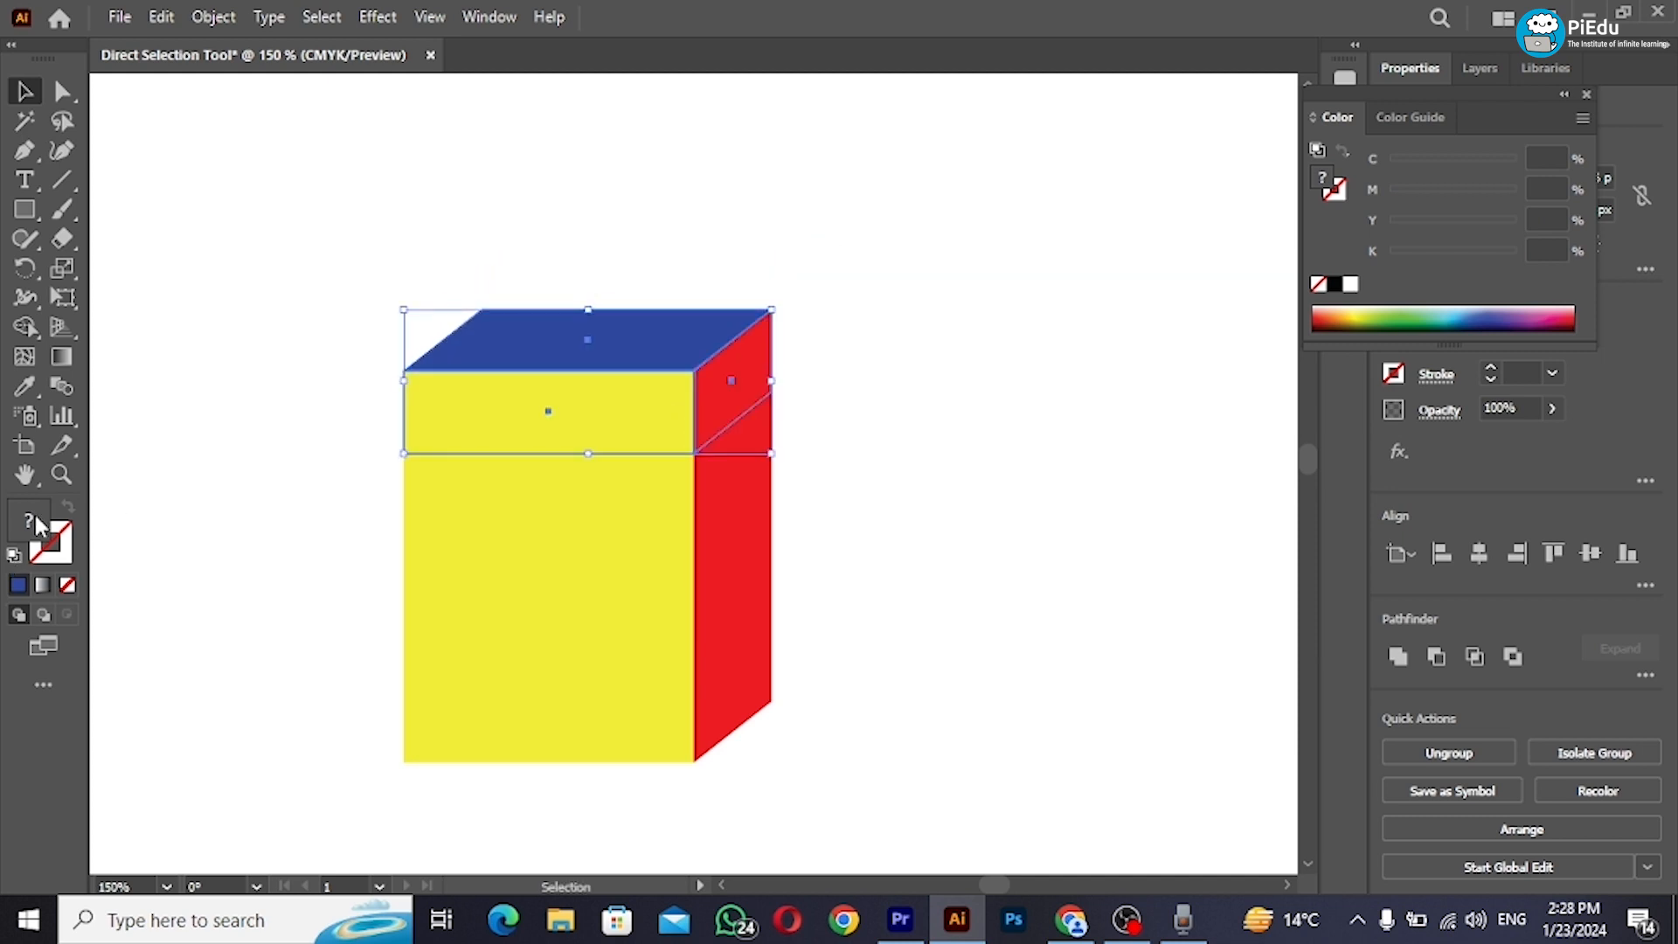
double_click(39, 529)
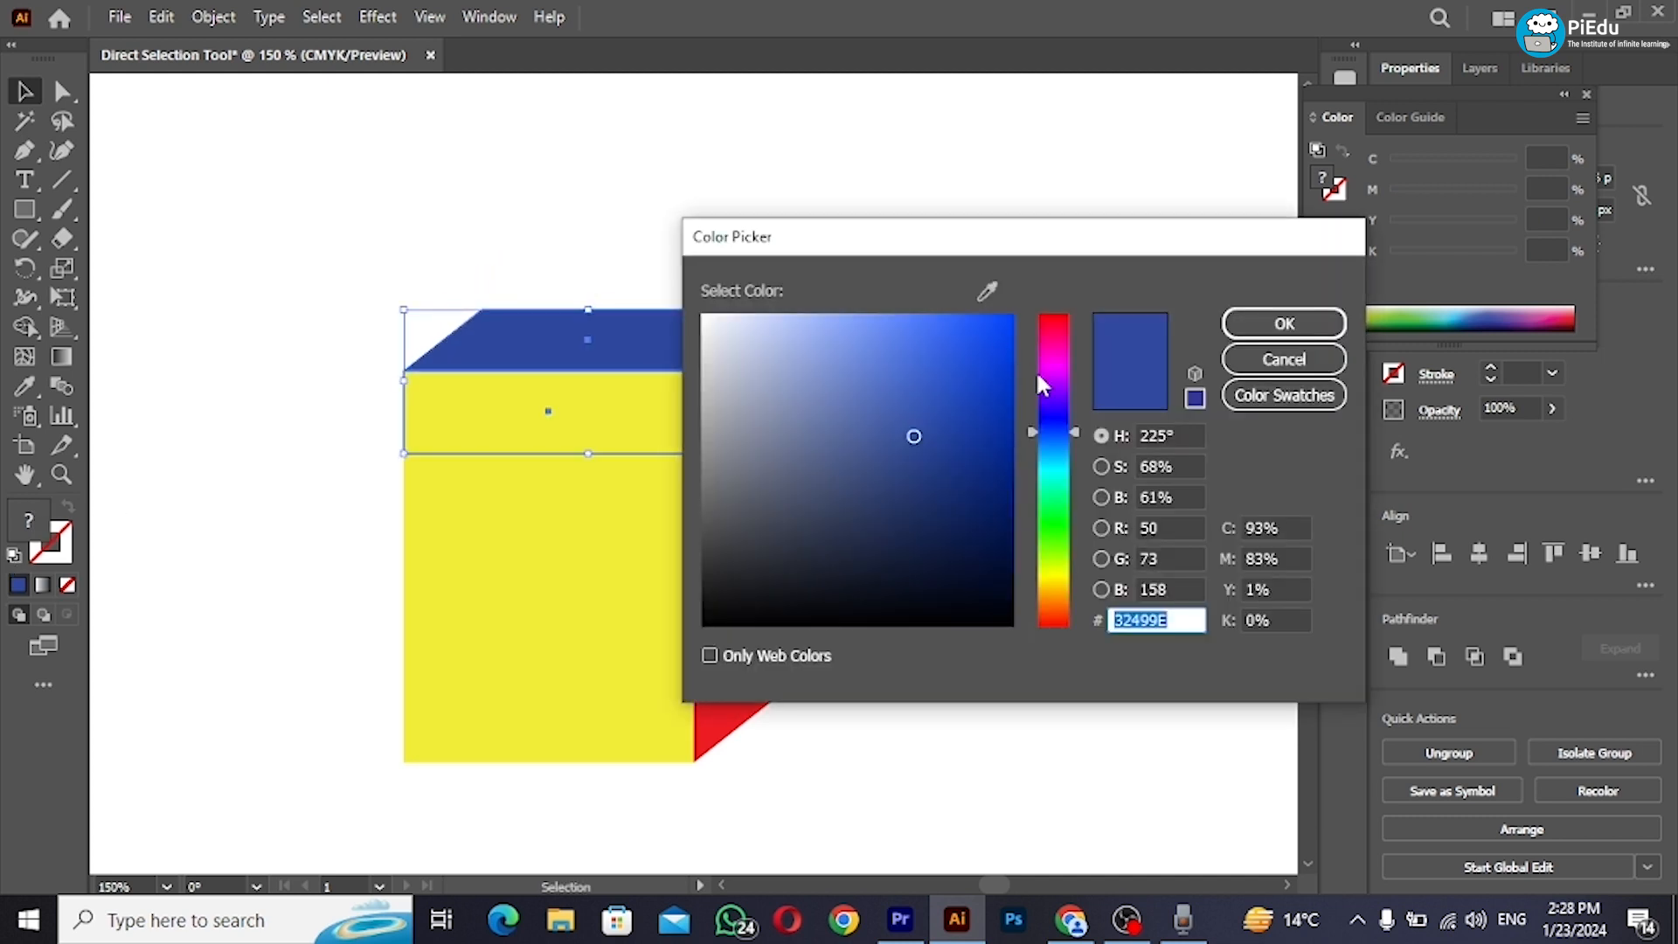
click(1002, 408)
click(1284, 324)
click(667, 378)
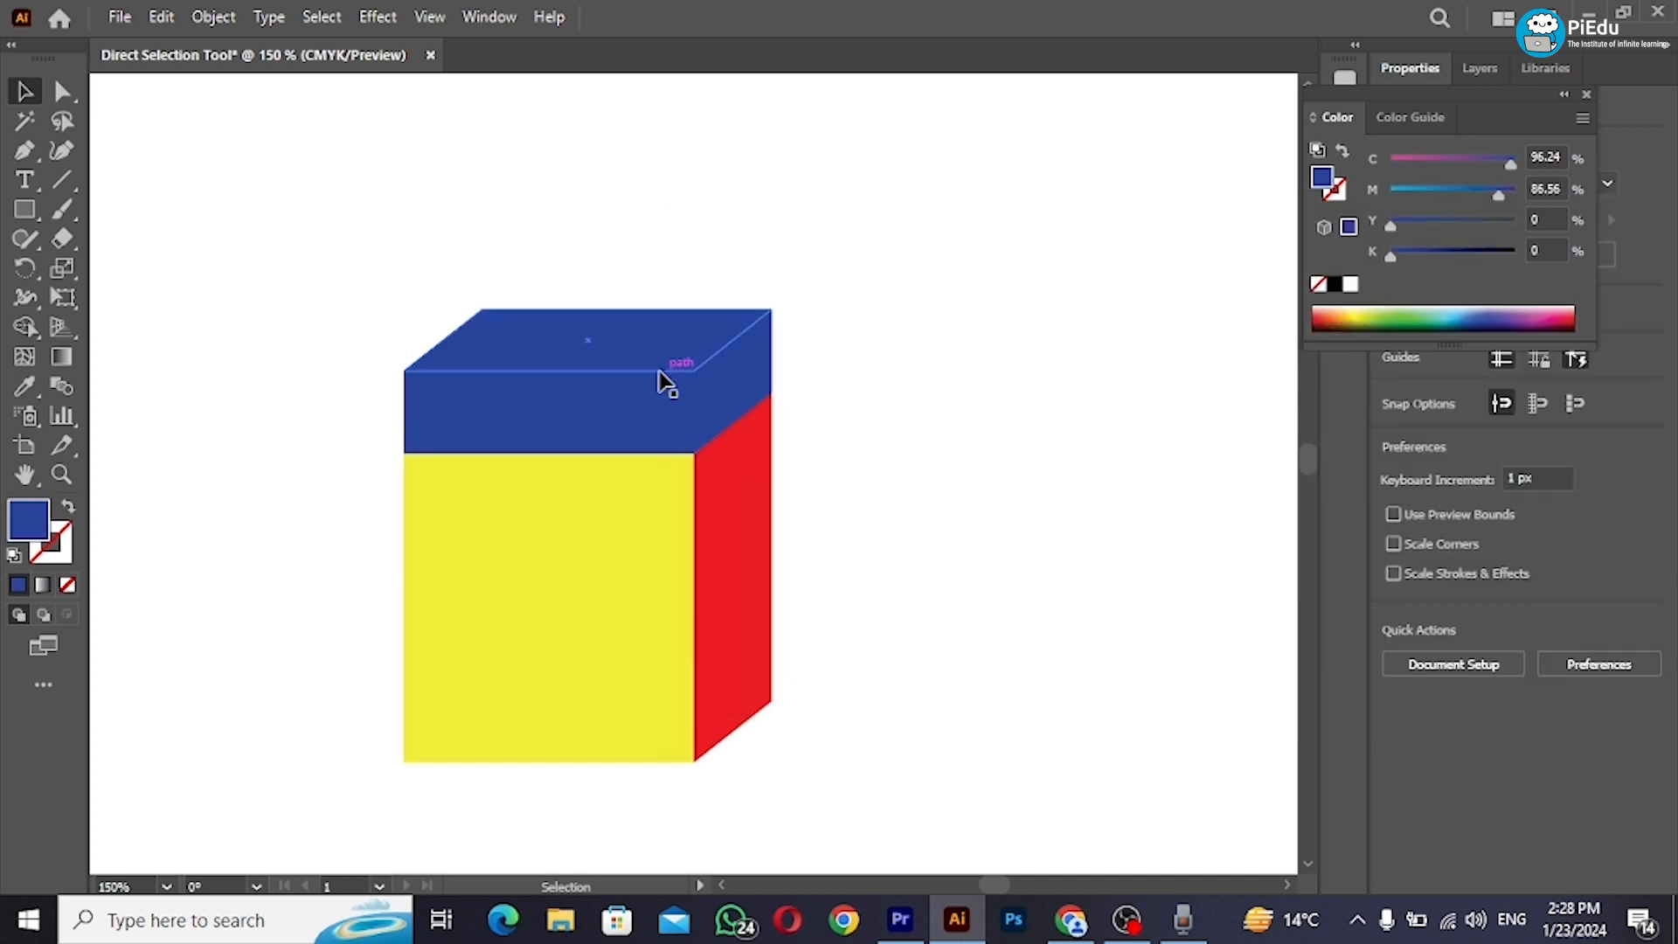
Step: Ungroup the blue lid and give its top face a white stroke
right_click(456, 316)
click(592, 644)
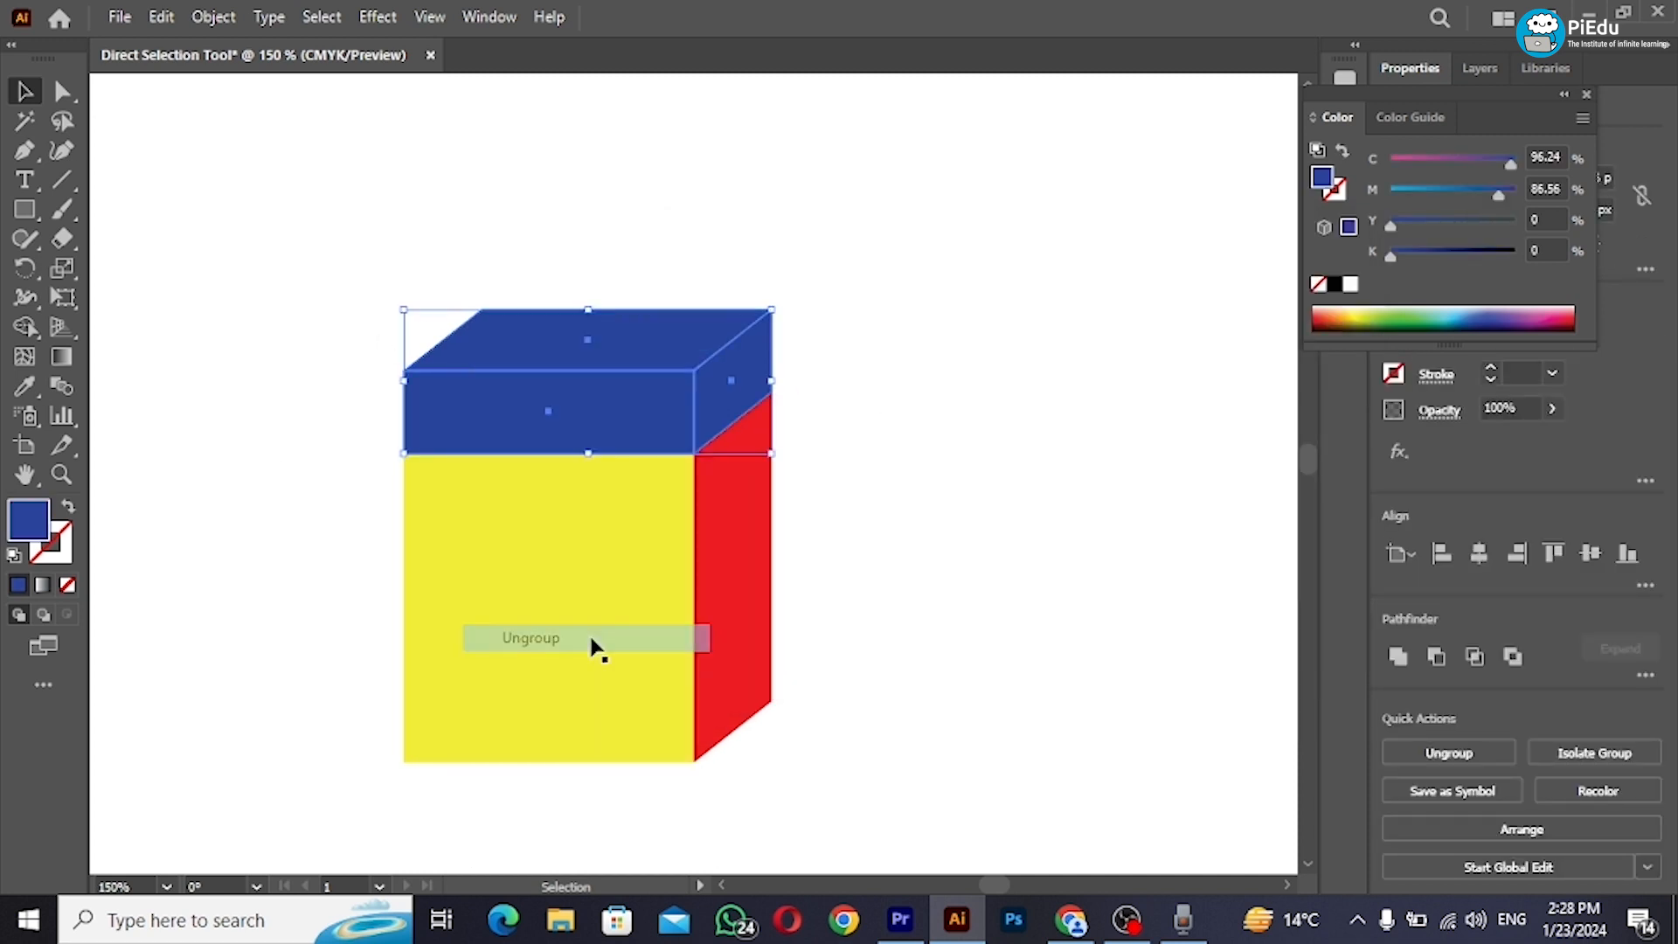
click(994, 467)
click(648, 364)
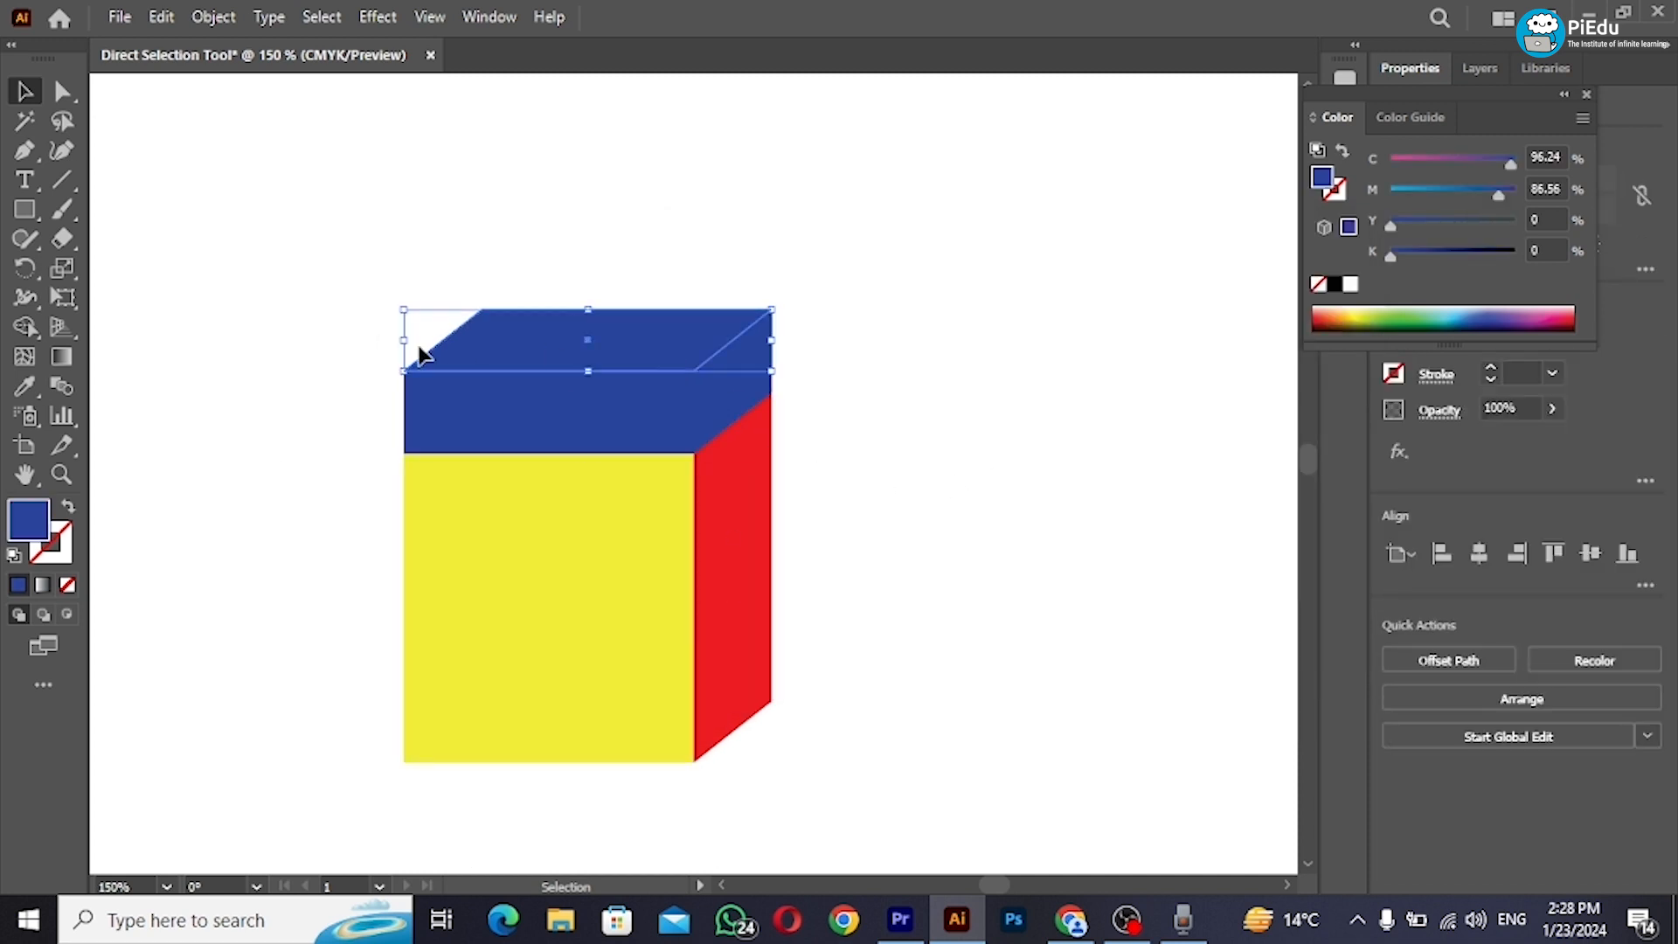
double_click(50, 542)
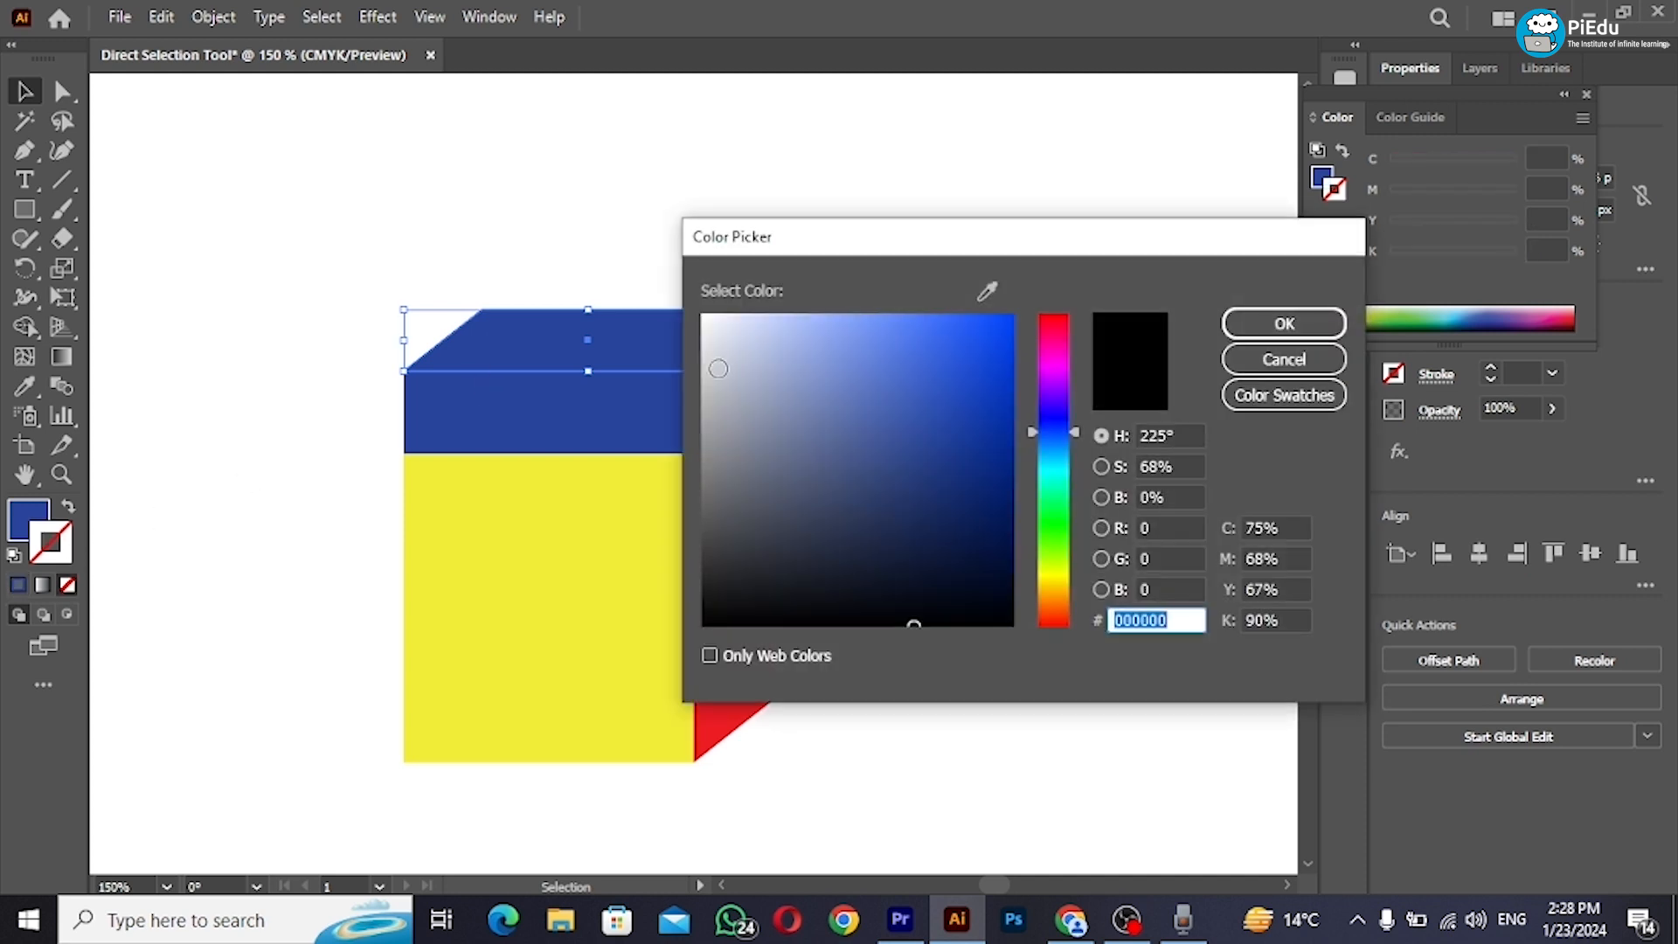
click(702, 314)
click(1284, 323)
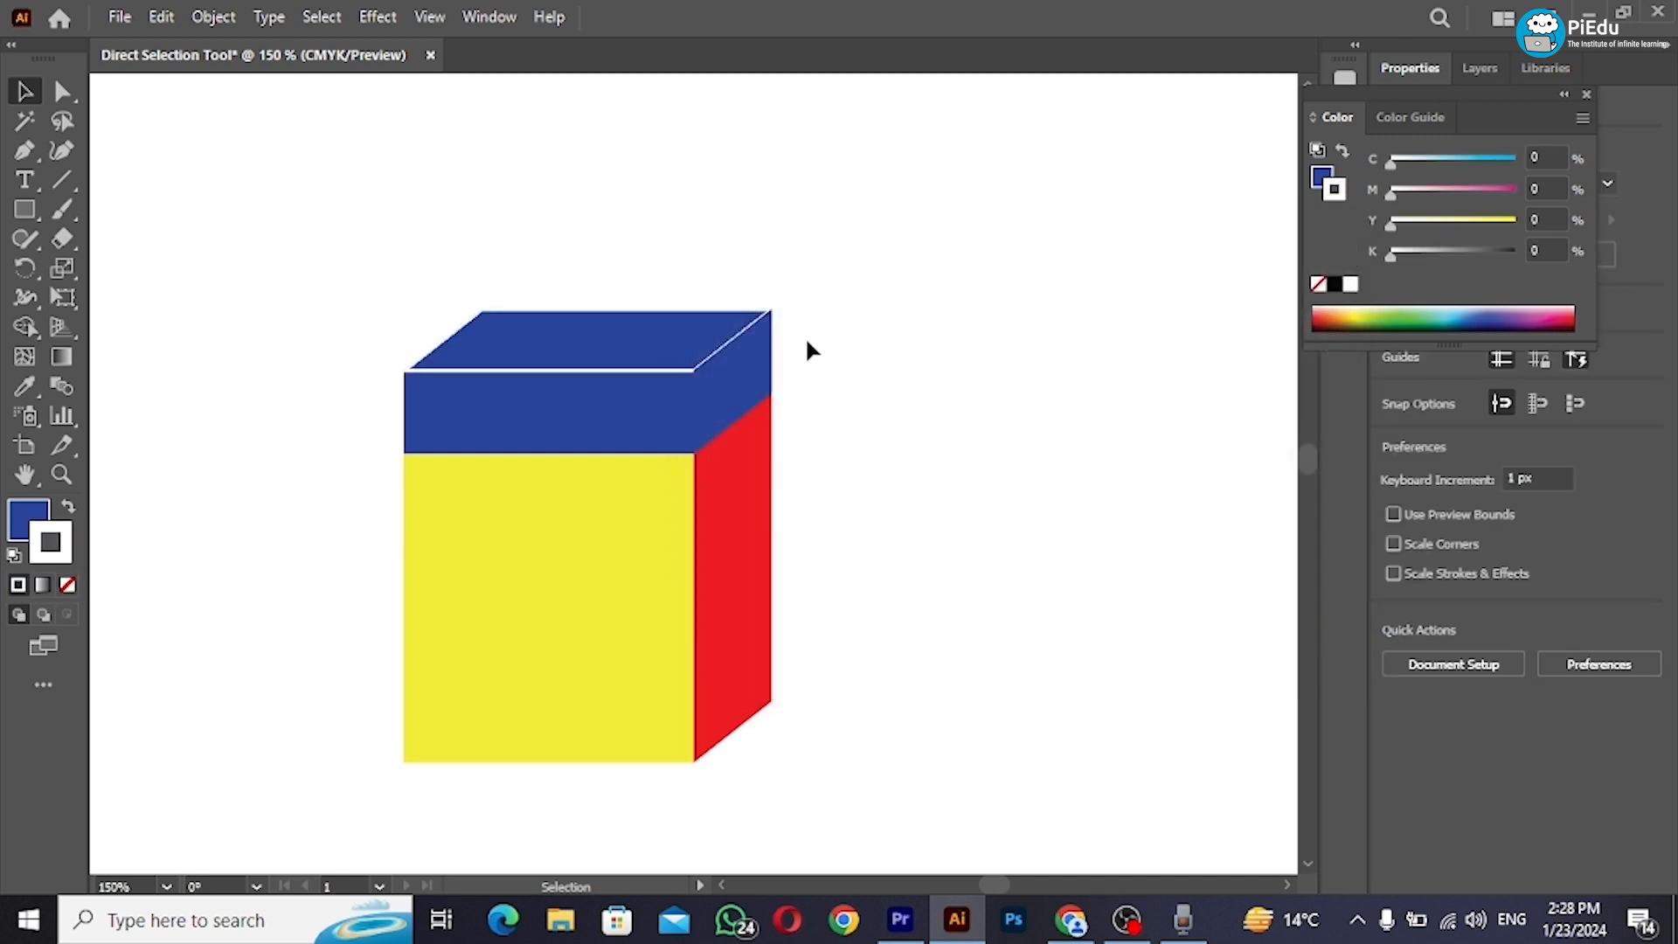
Step: Give the blue lid's slanted side face a white FFFFFF stroke
click(734, 390)
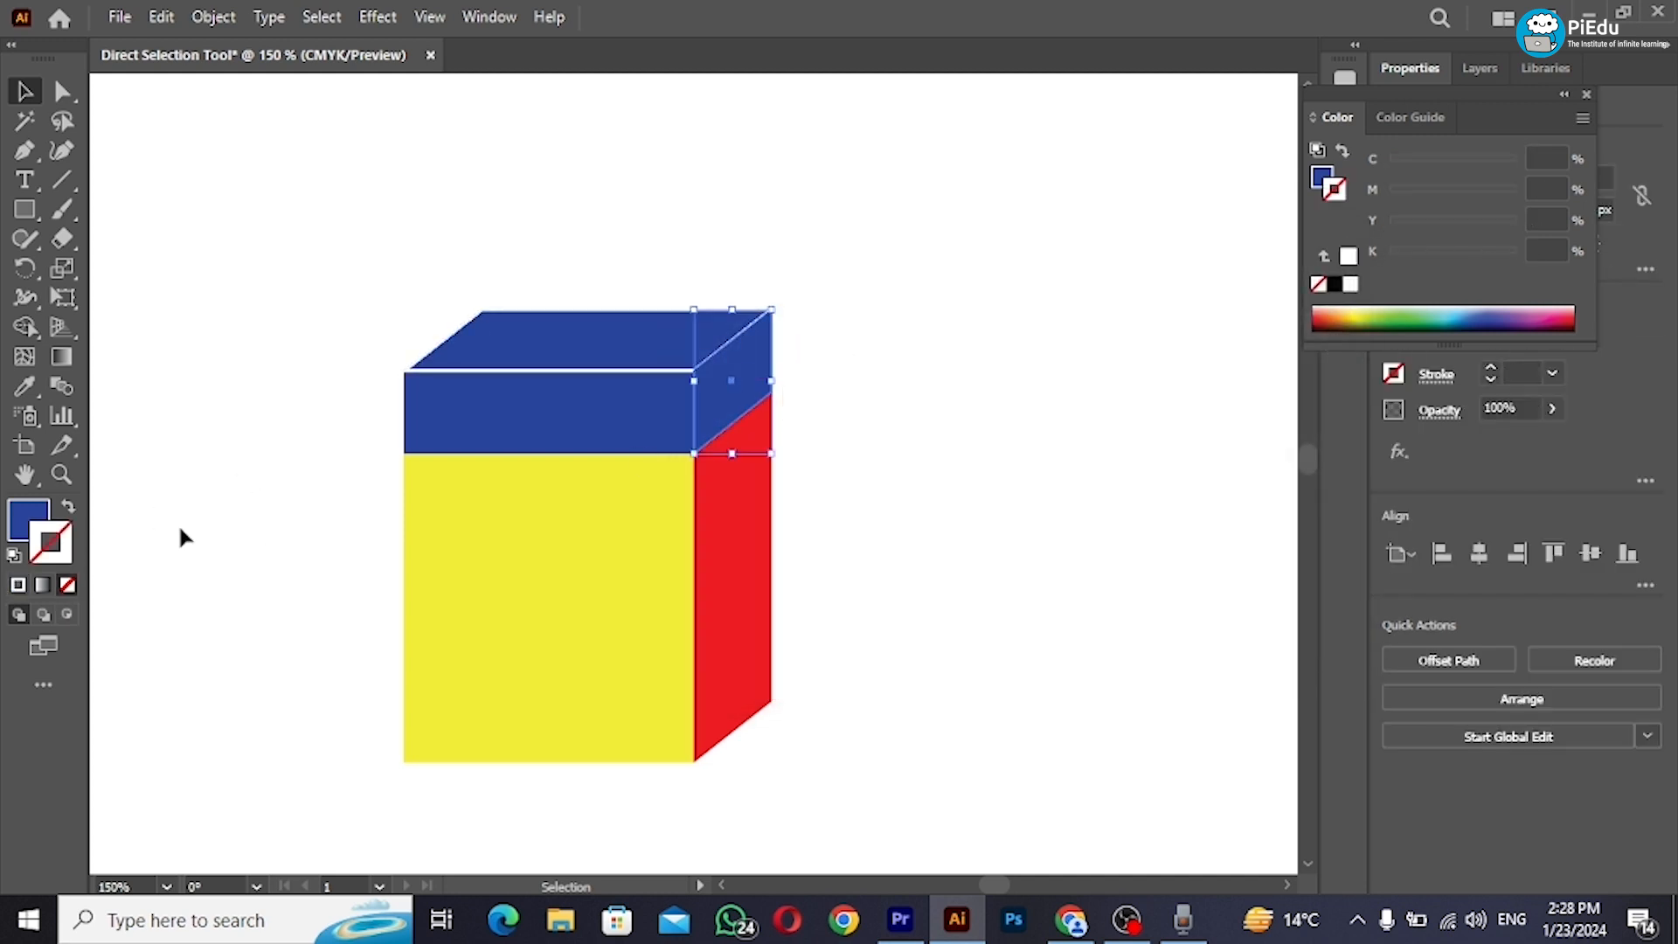
double_click(46, 537)
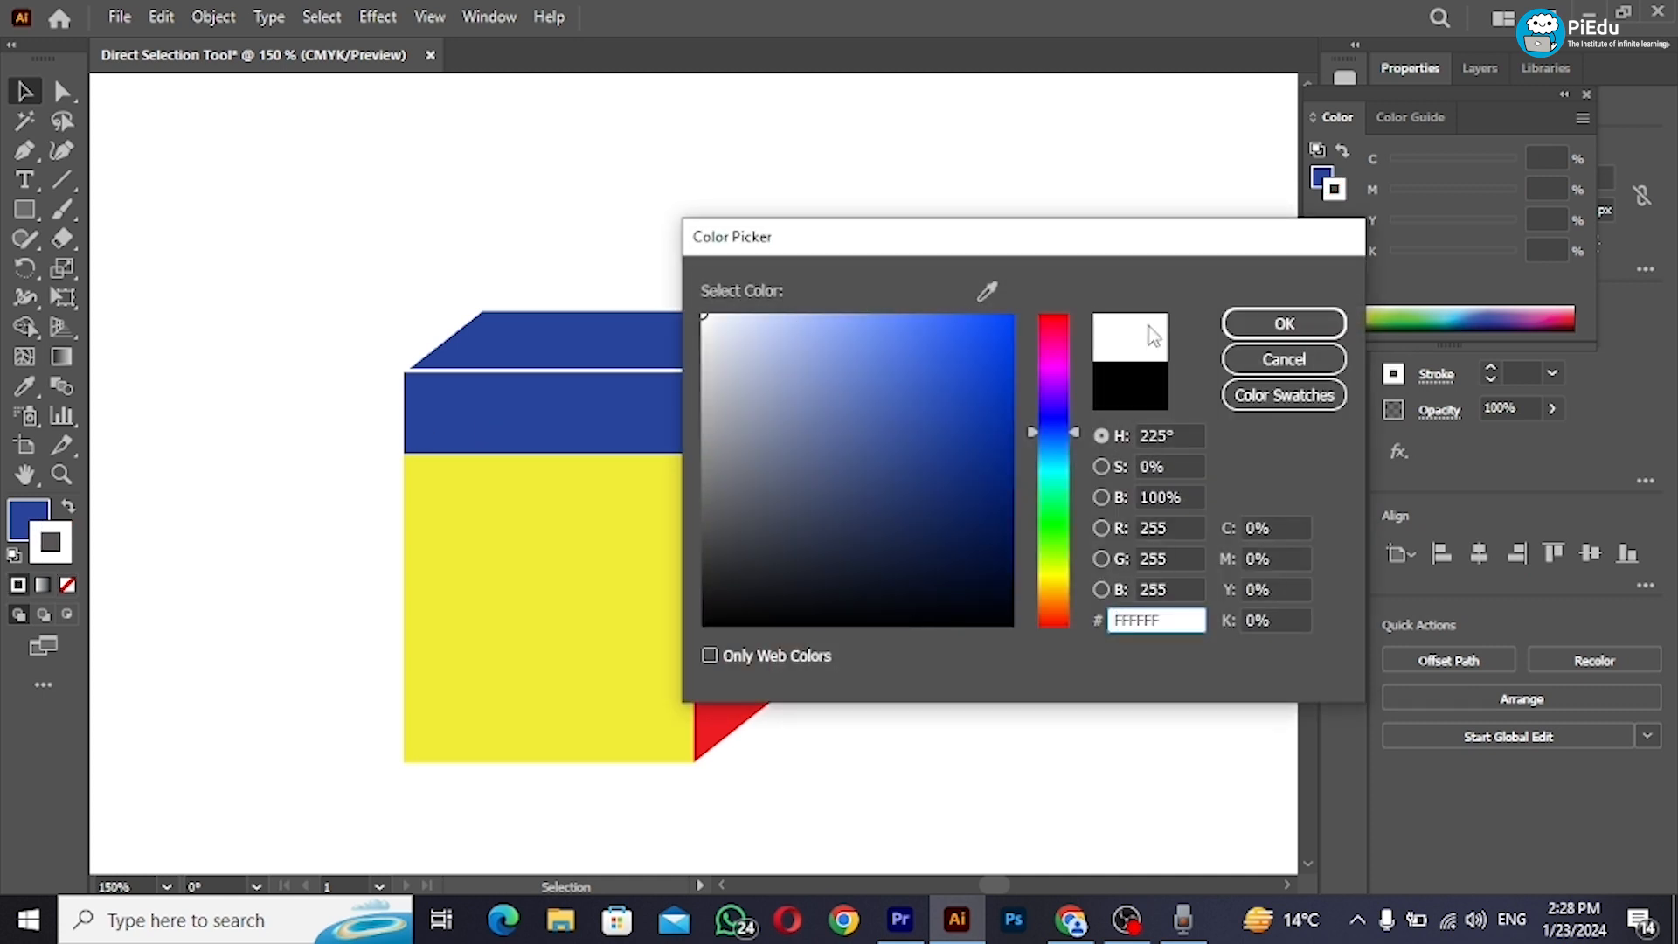
click(1284, 323)
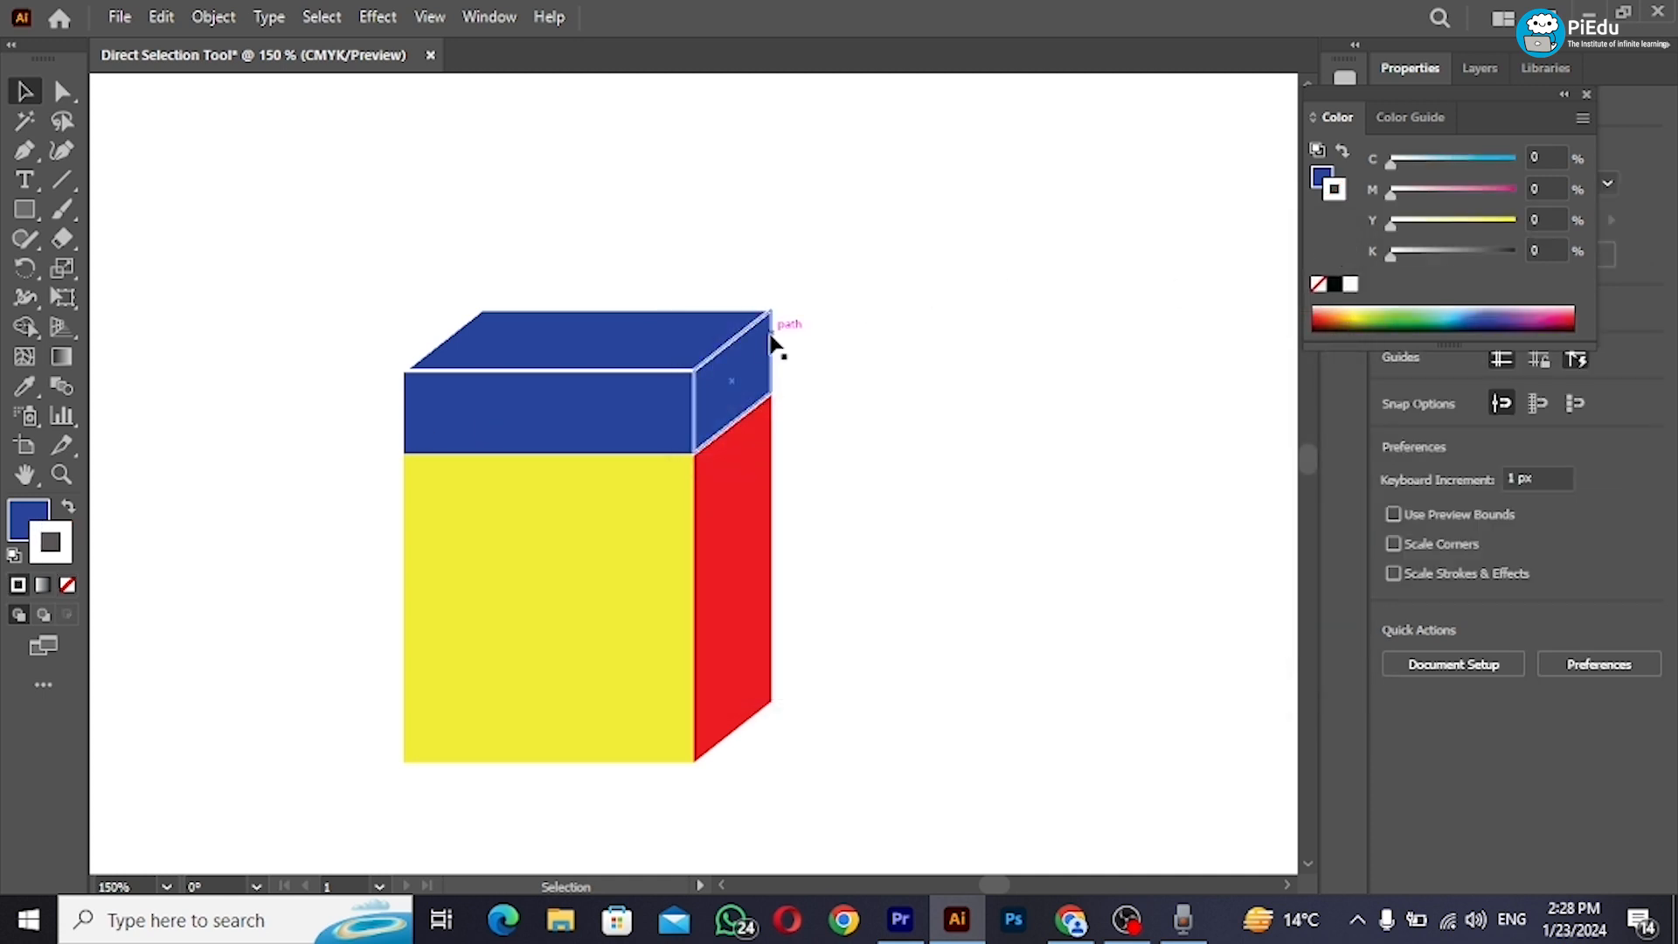
Step: Pull the lid's three blue faces and the box's yellow and red faces apart as separate pieces
drag(775, 344, 1038, 379)
drag(681, 443, 378, 411)
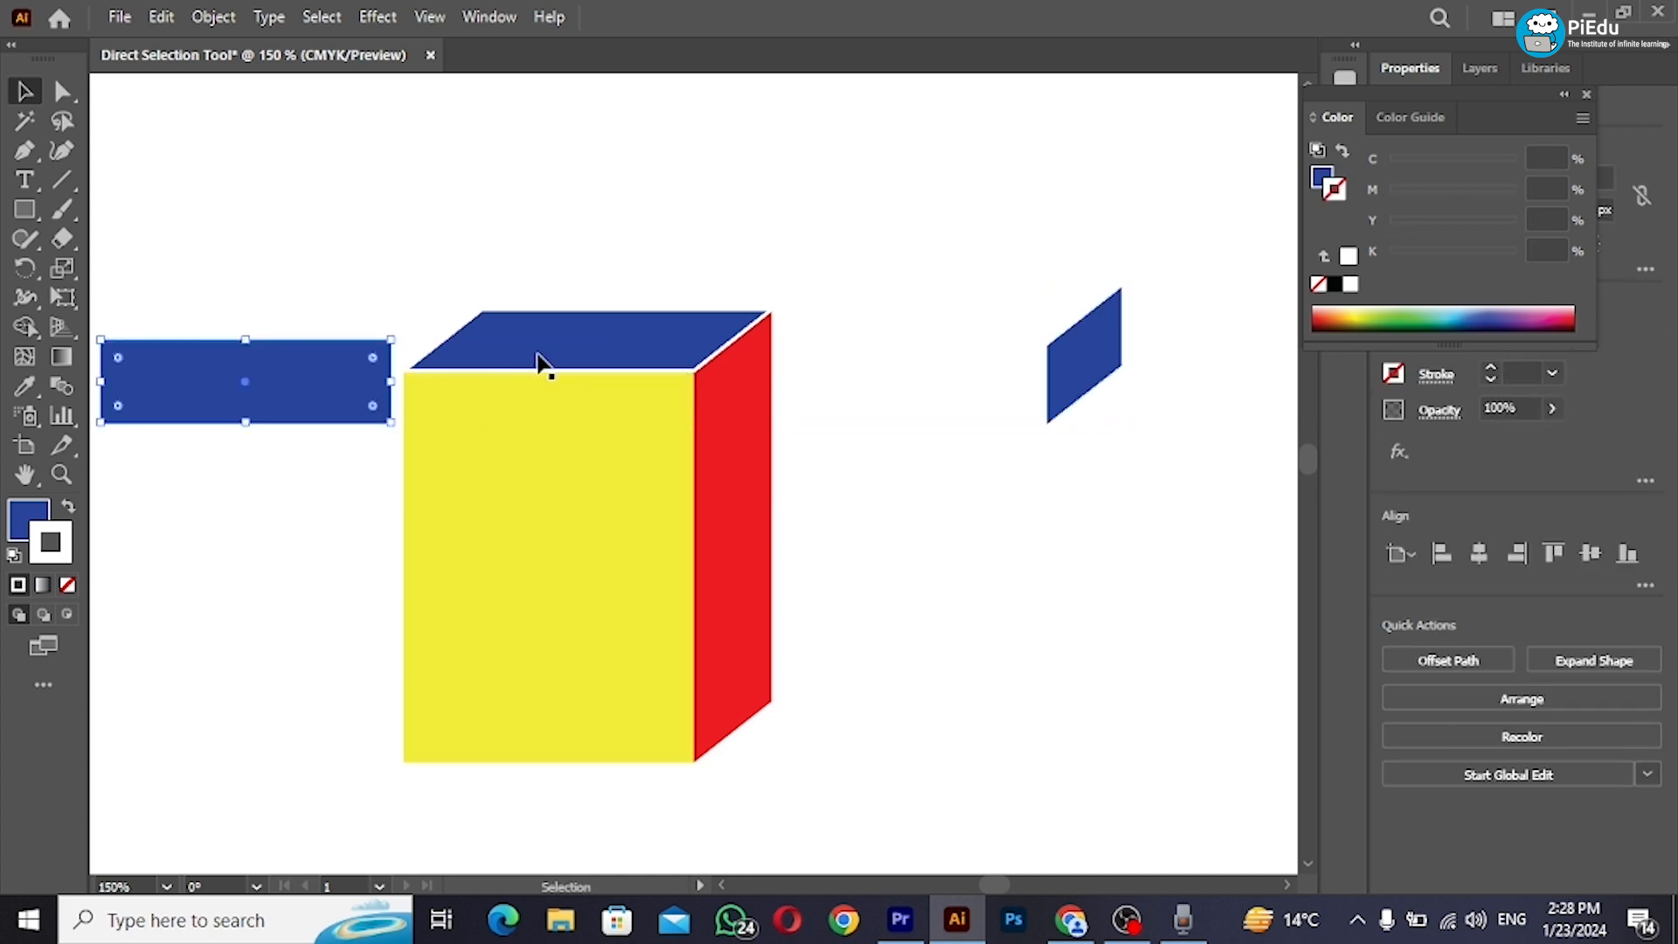
drag(536, 364, 573, 154)
drag(584, 488, 545, 564)
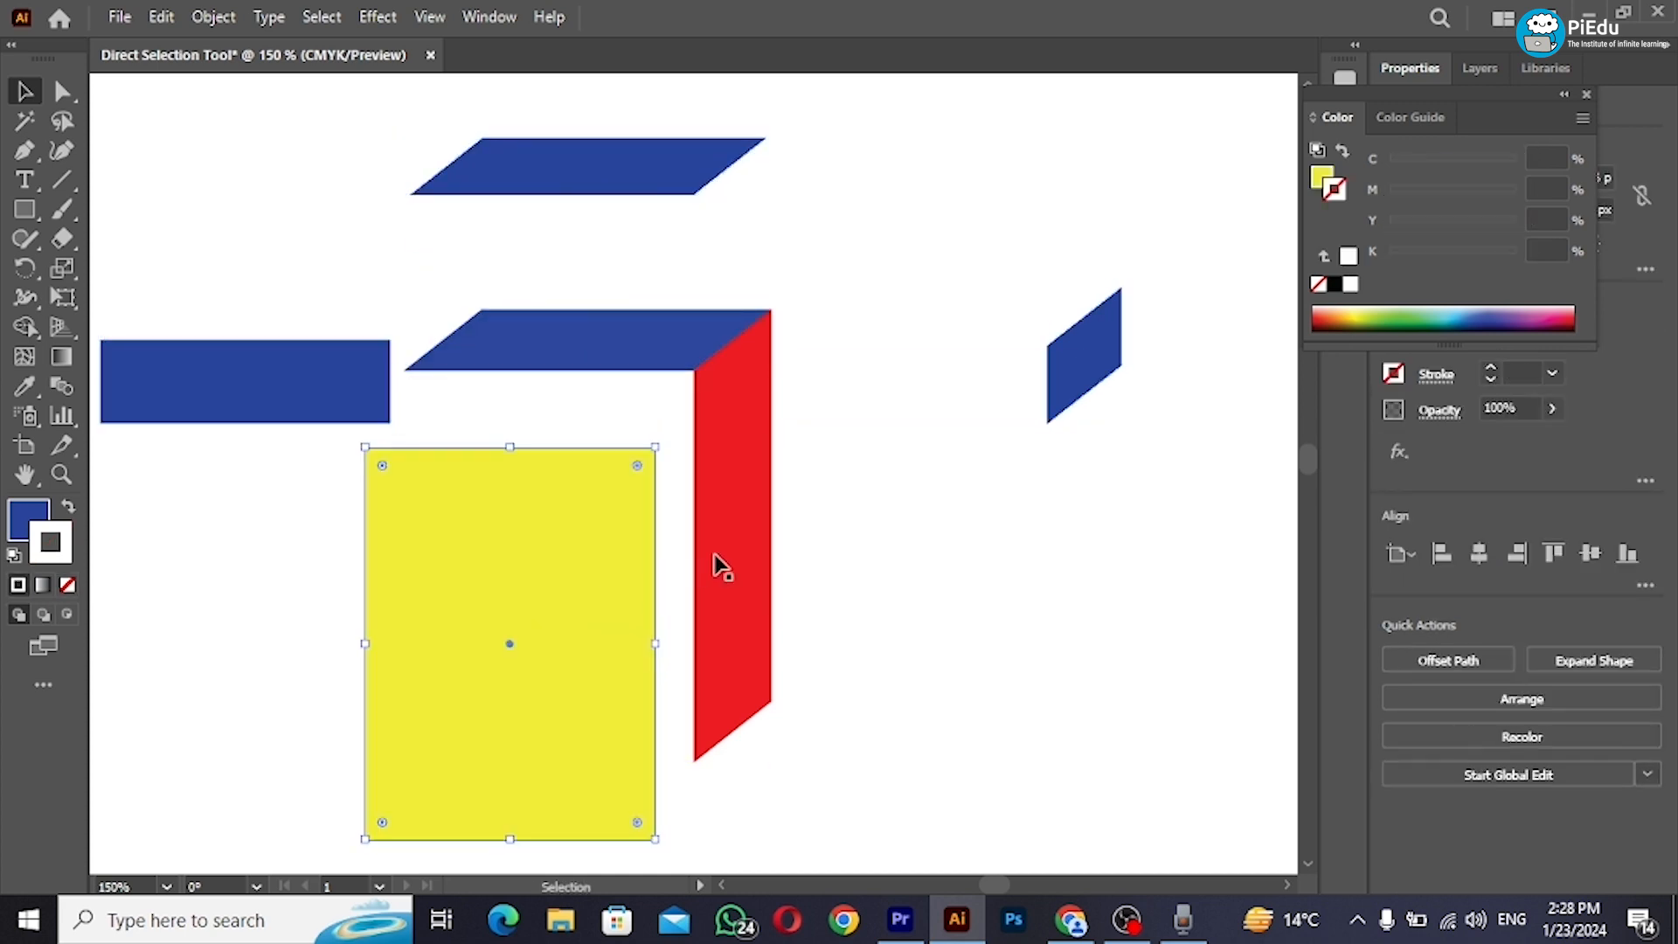
drag(813, 550, 911, 615)
drag(751, 538, 910, 581)
Step: Undo the face moves, white strokes, ungrouping, blue fill and lid placement, back to the grouped slab beside the box
key(ctrl+z)
key(ctrl+z)
key(ctrl+z)
key(ctrl+z)
key(ctrl+z)
key(ctrl+z)
key(ctrl+z)
key(ctrl+z)
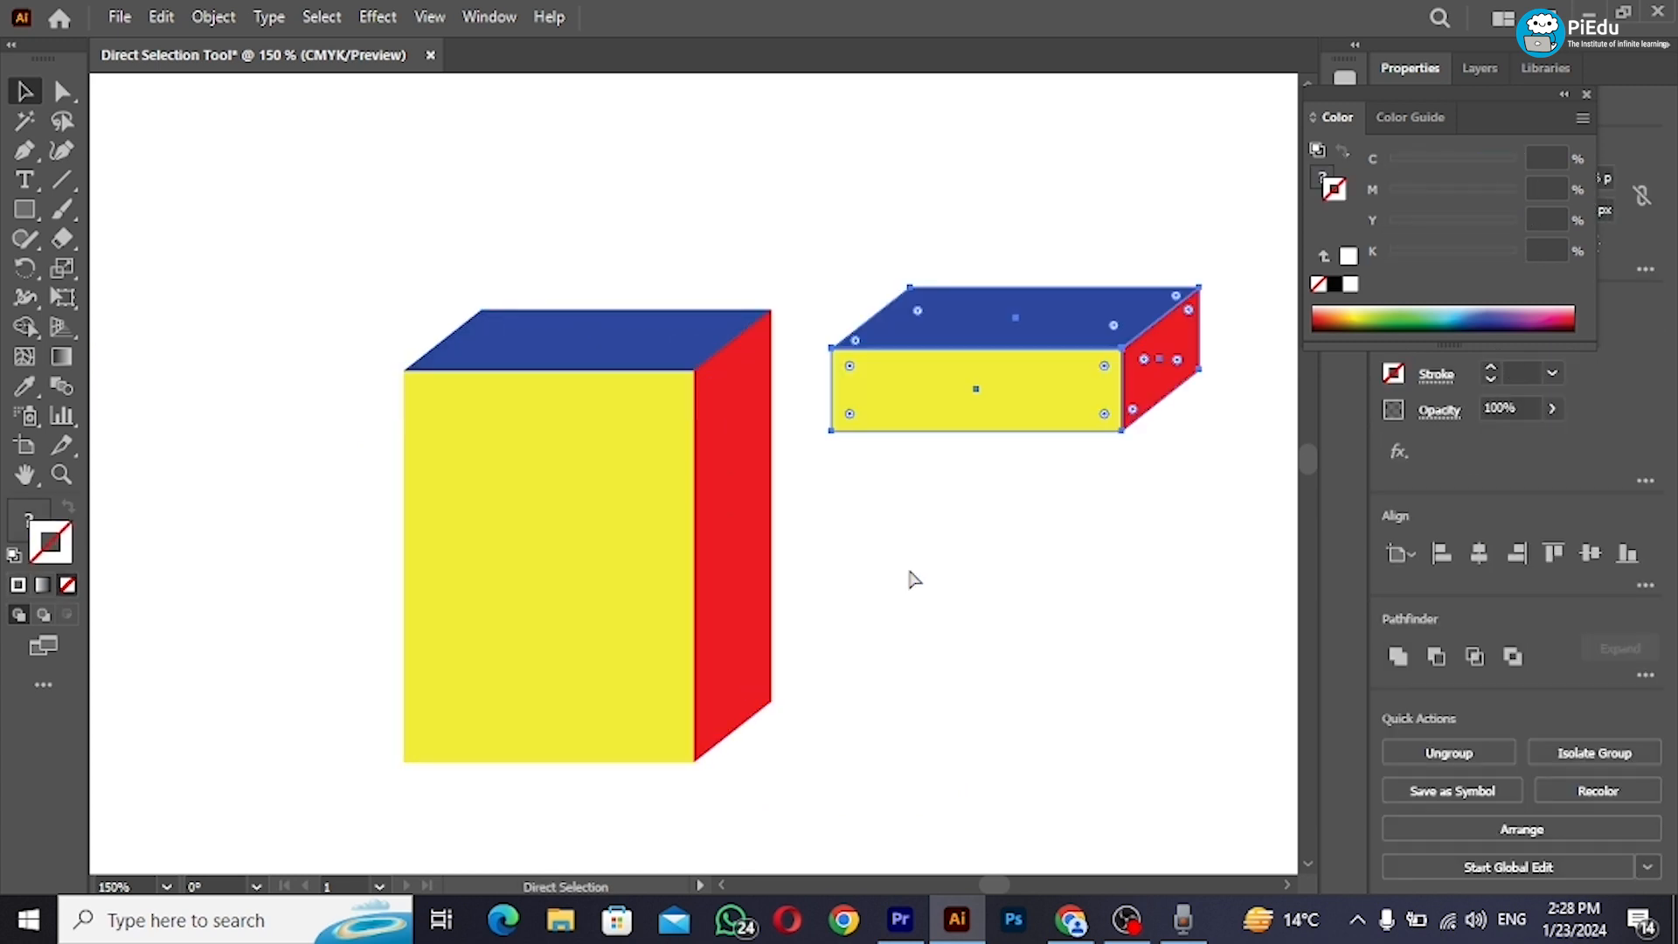
Step: Undo the copied box's grouping and flattening, and raise its bottom edges to about half the box's height
key(ctrl+z)
key(v)
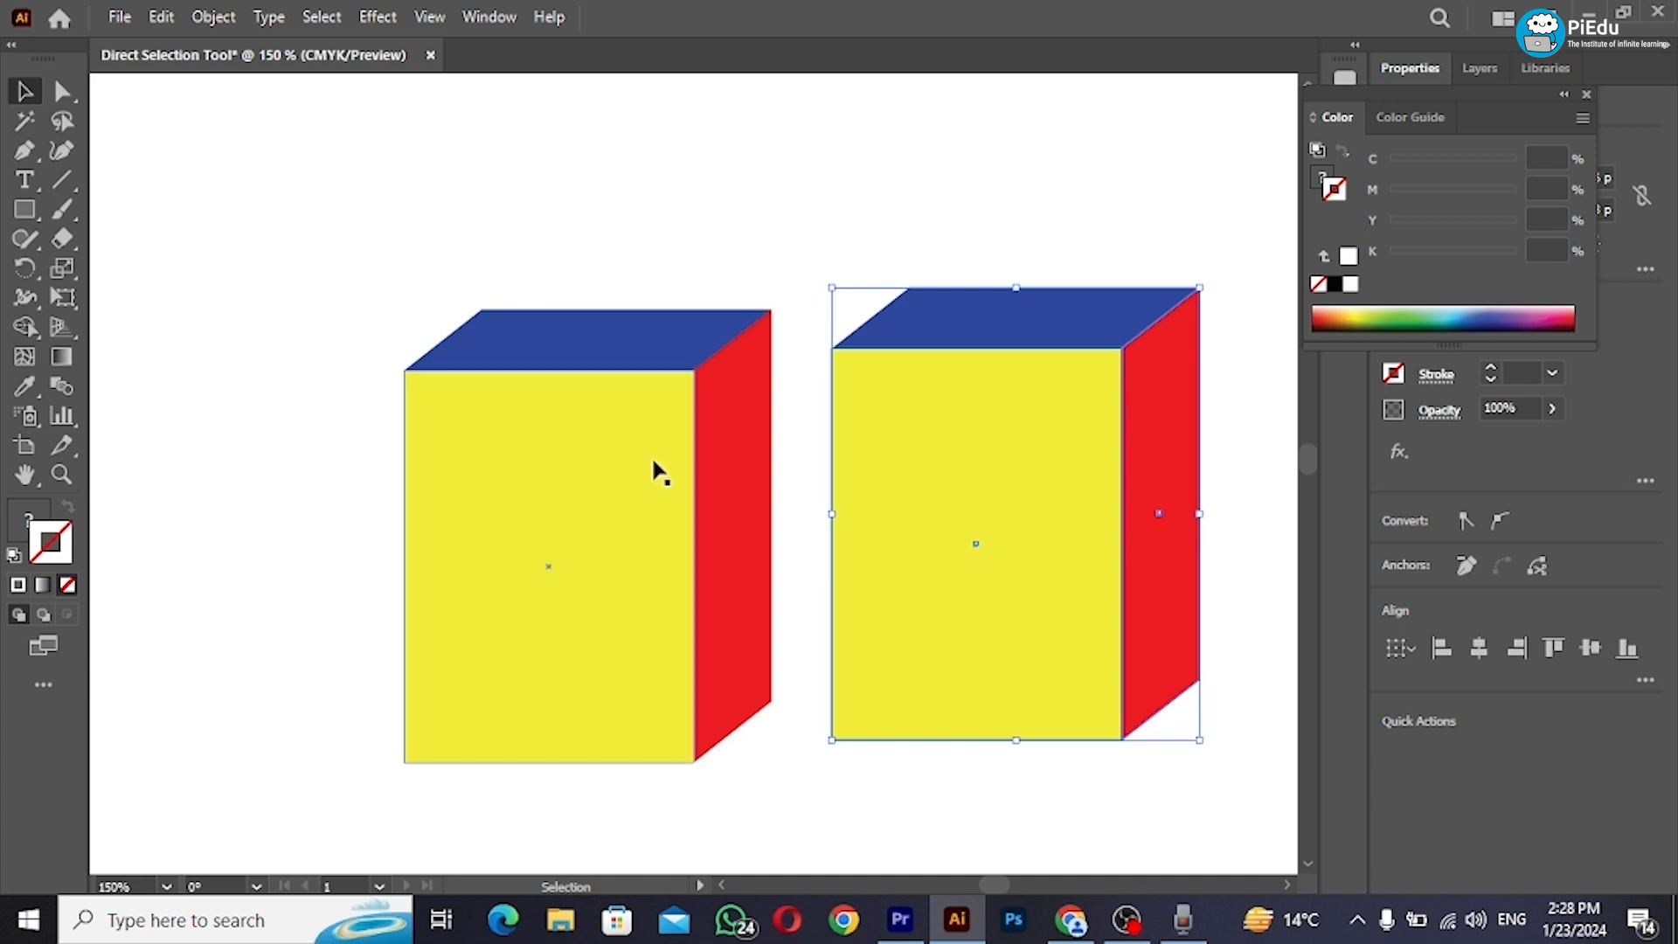
key(a)
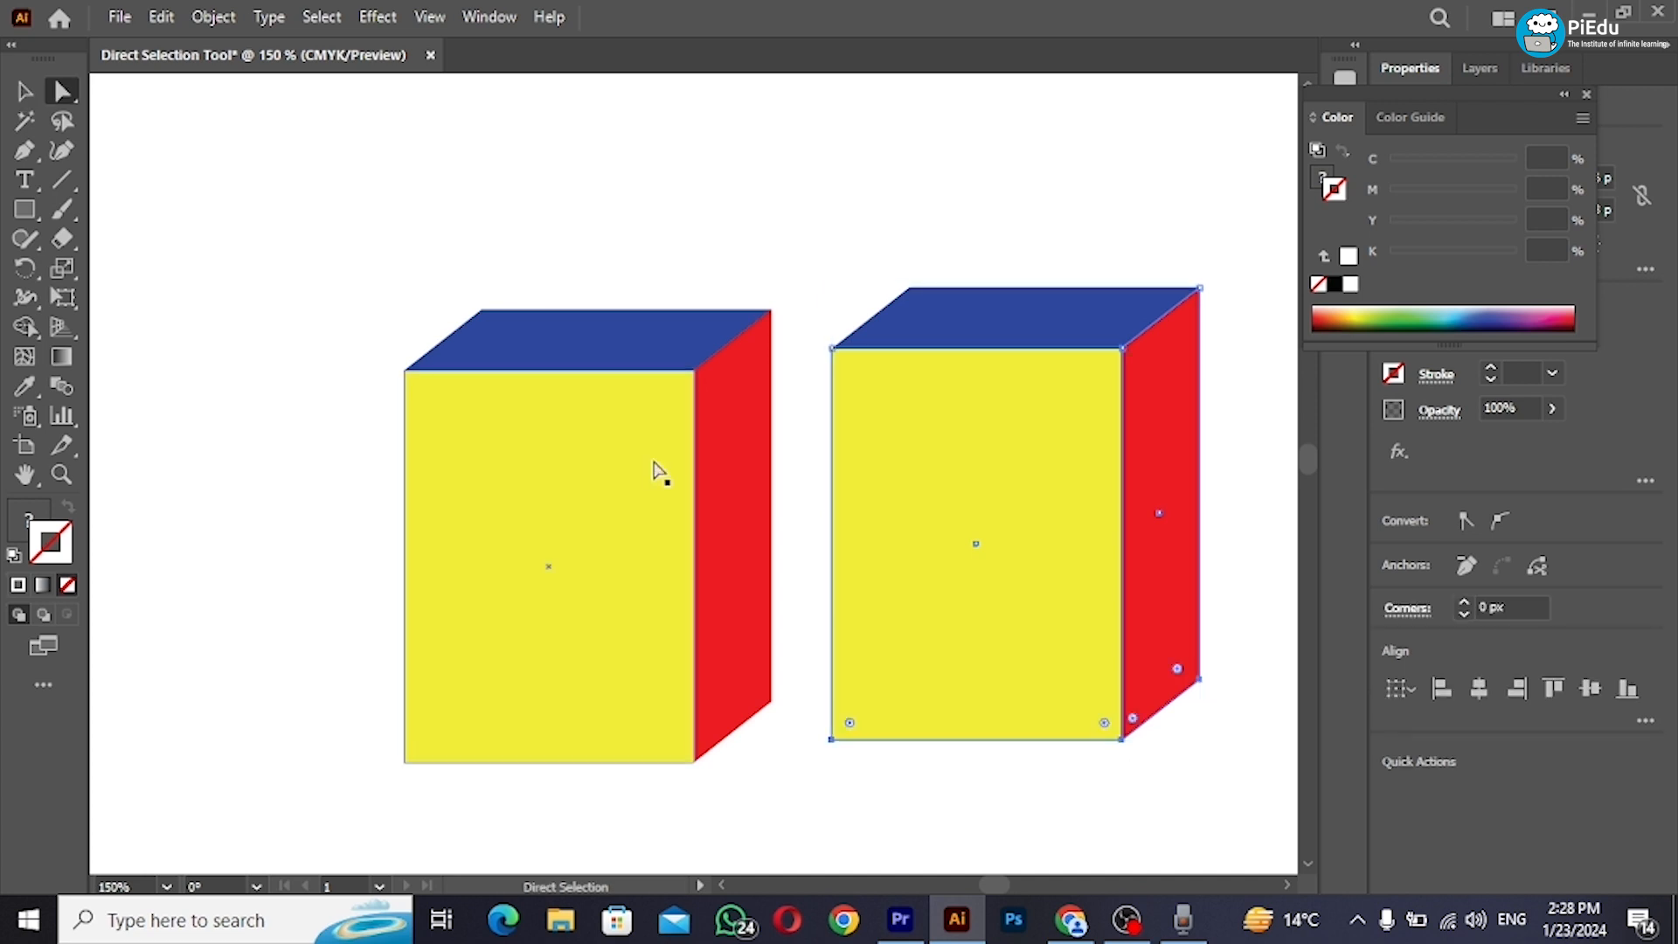
click(831, 739)
drag(832, 740, 831, 537)
click(862, 719)
Step: Select both boxes together and move them directly beneath the egg and bean shapes
key(v)
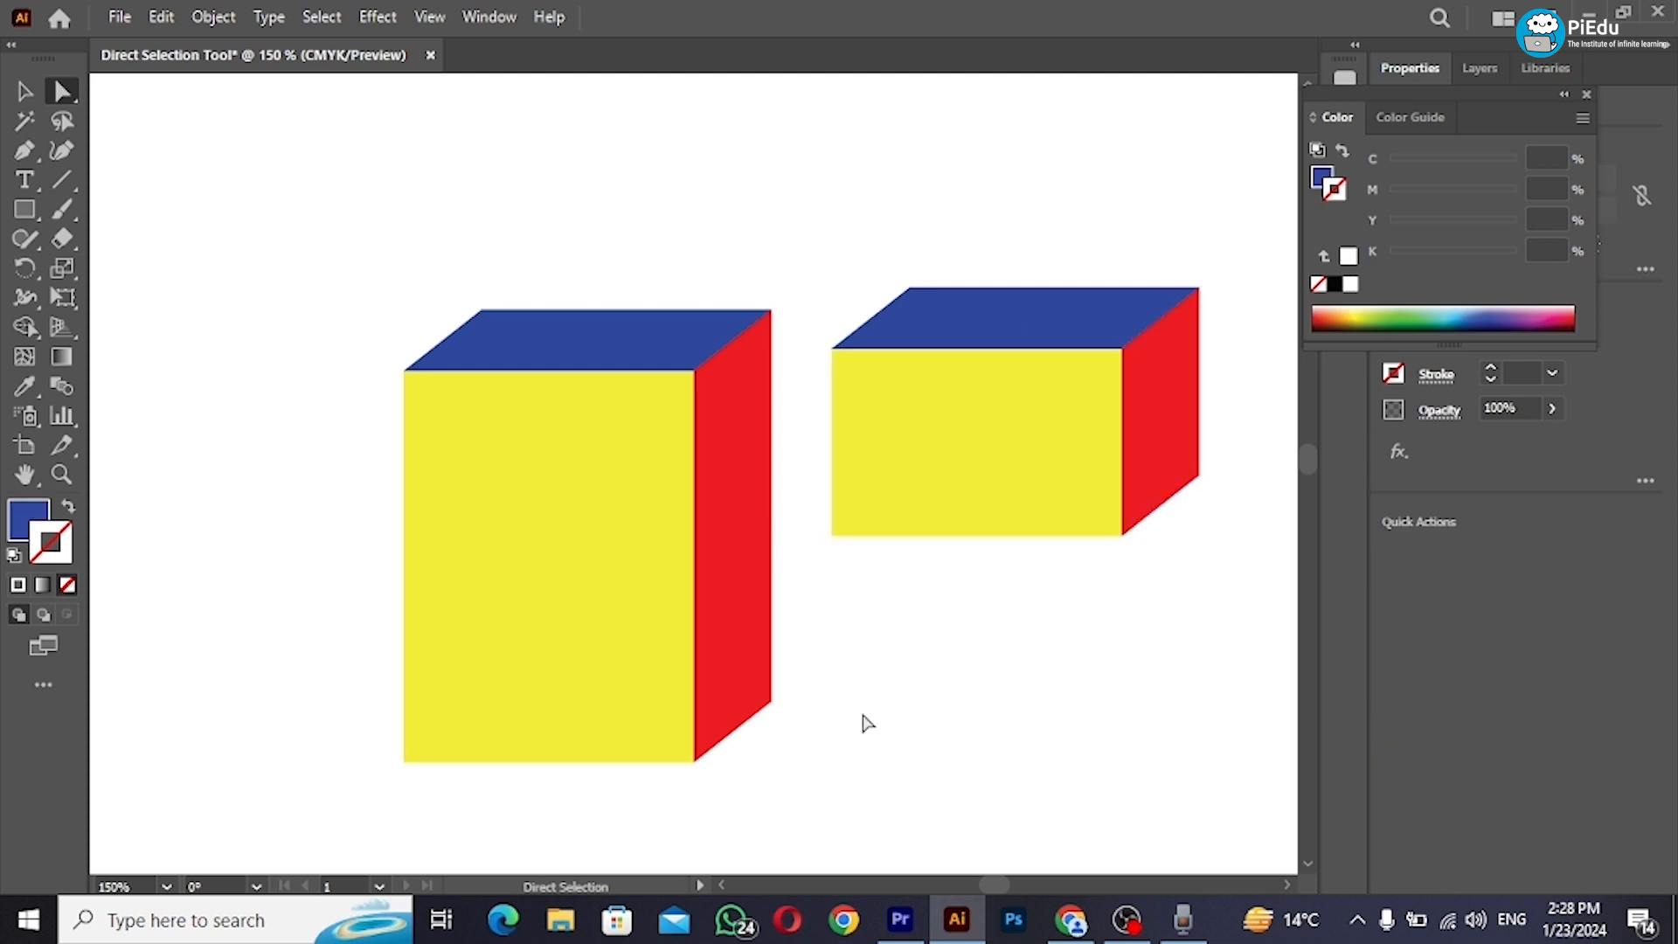
drag(246, 179, 1188, 727)
key(a)
key(ctrl+minus)
key(ctrl+minus)
key(ctrl+minus)
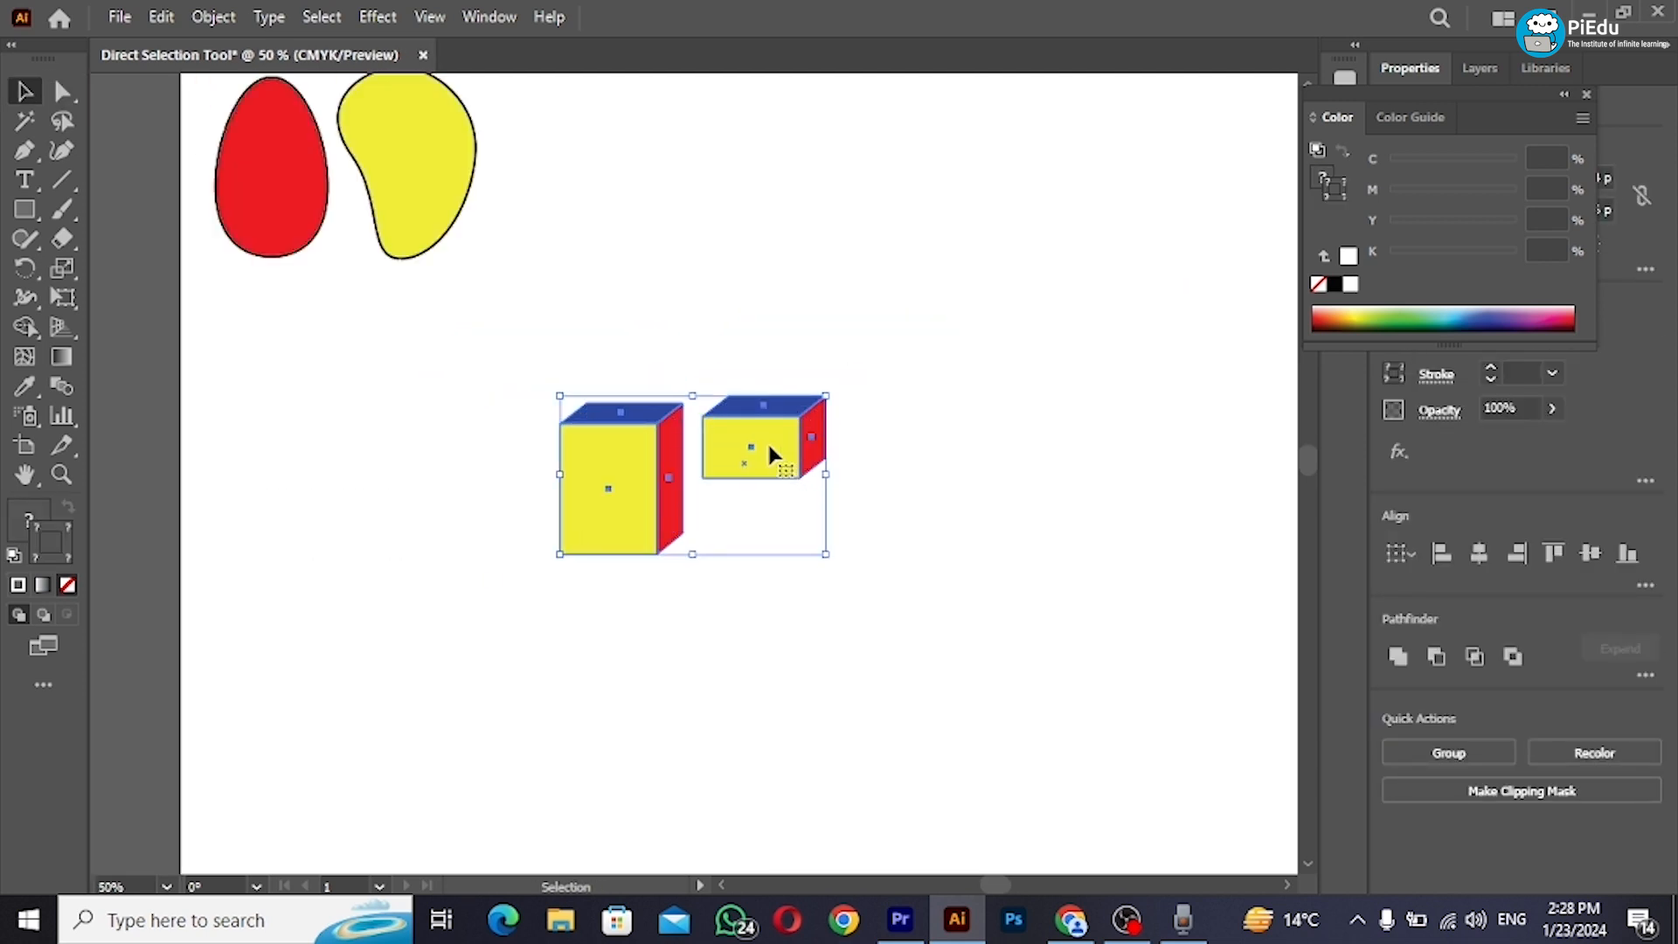
drag(767, 440, 423, 371)
scroll(423, 370, down, 4)
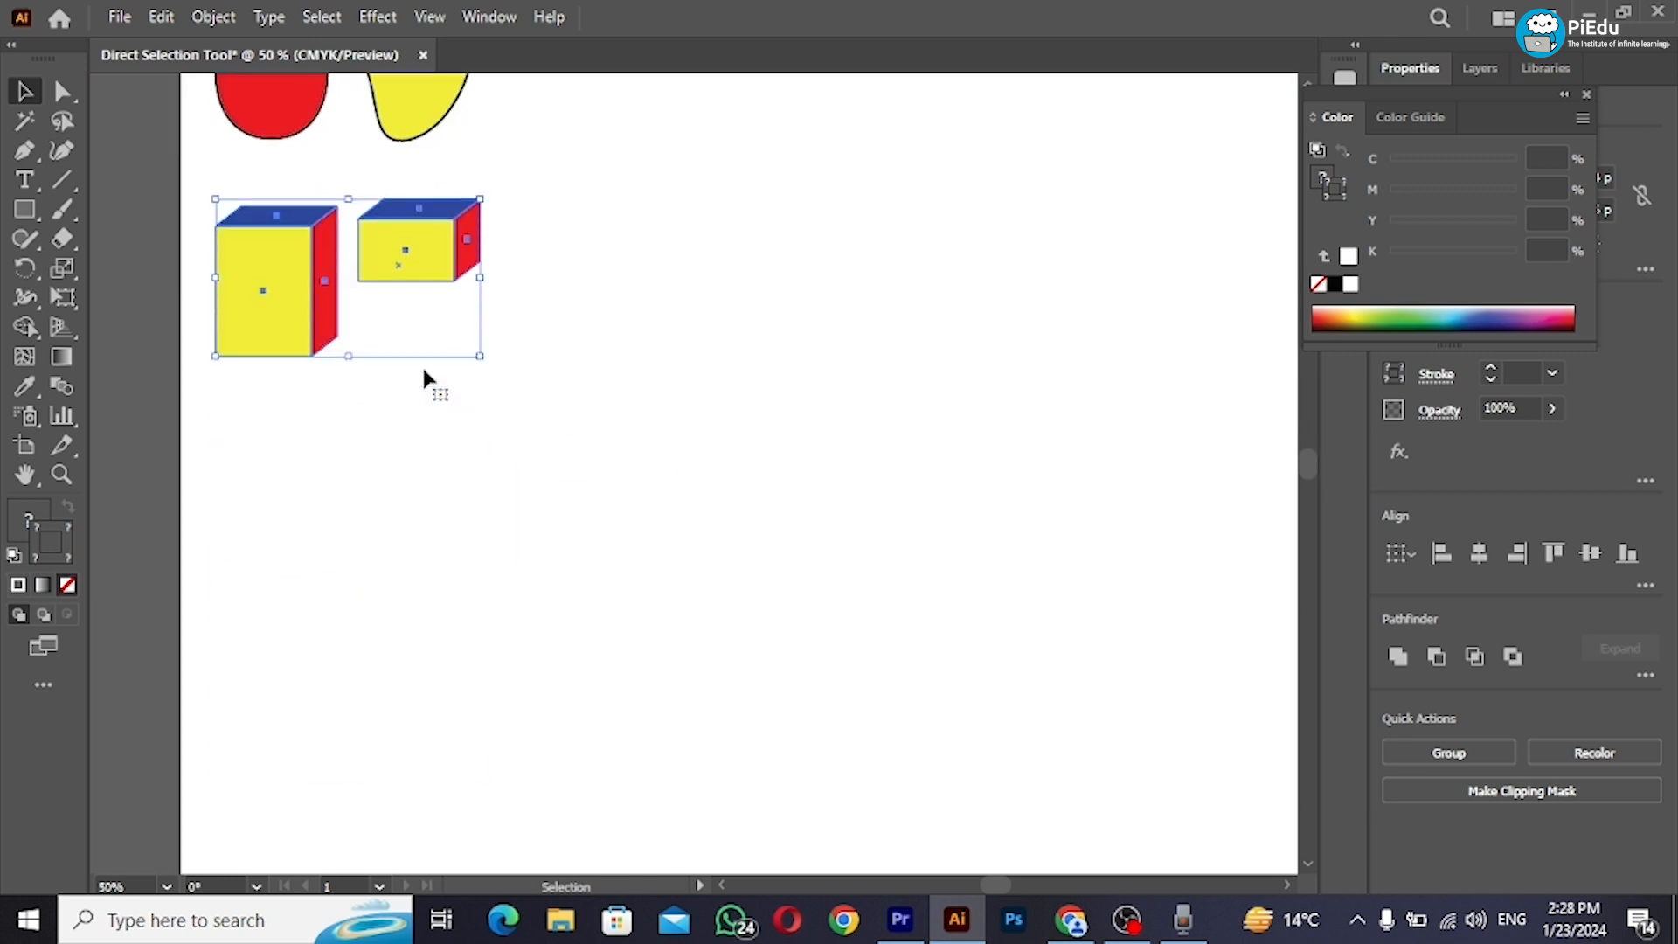
scroll(423, 371, up, 6)
Step: Add a "Lorem ipsum" point text beside the egg and bean and enlarge it to 169 pt
key(t)
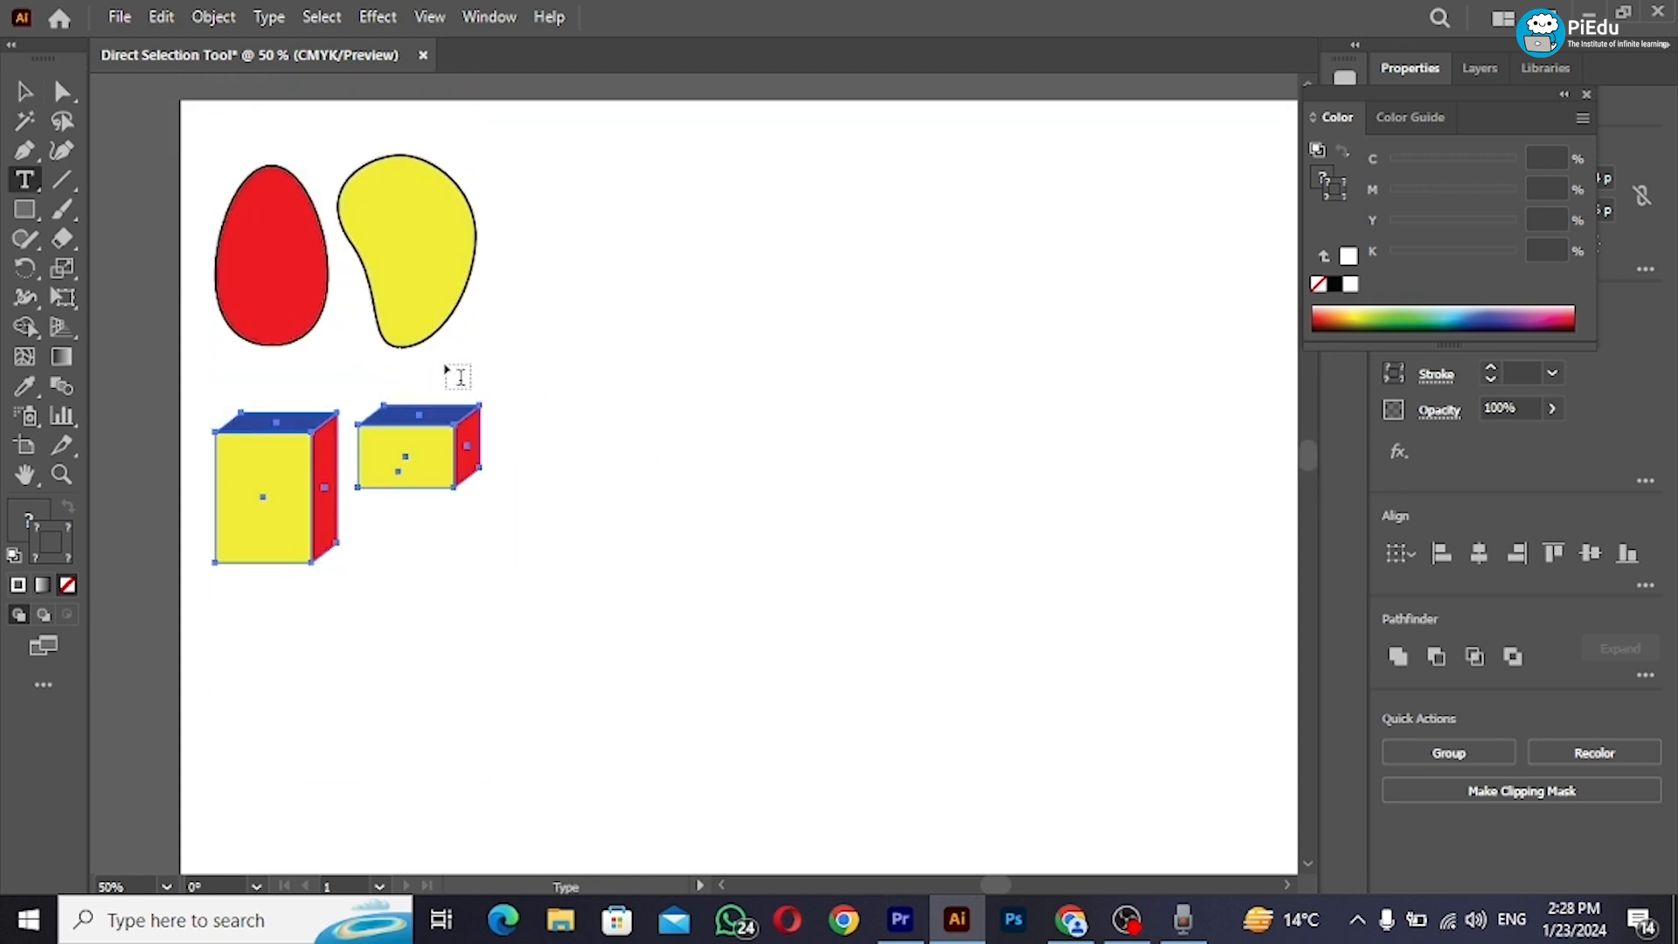
click(683, 294)
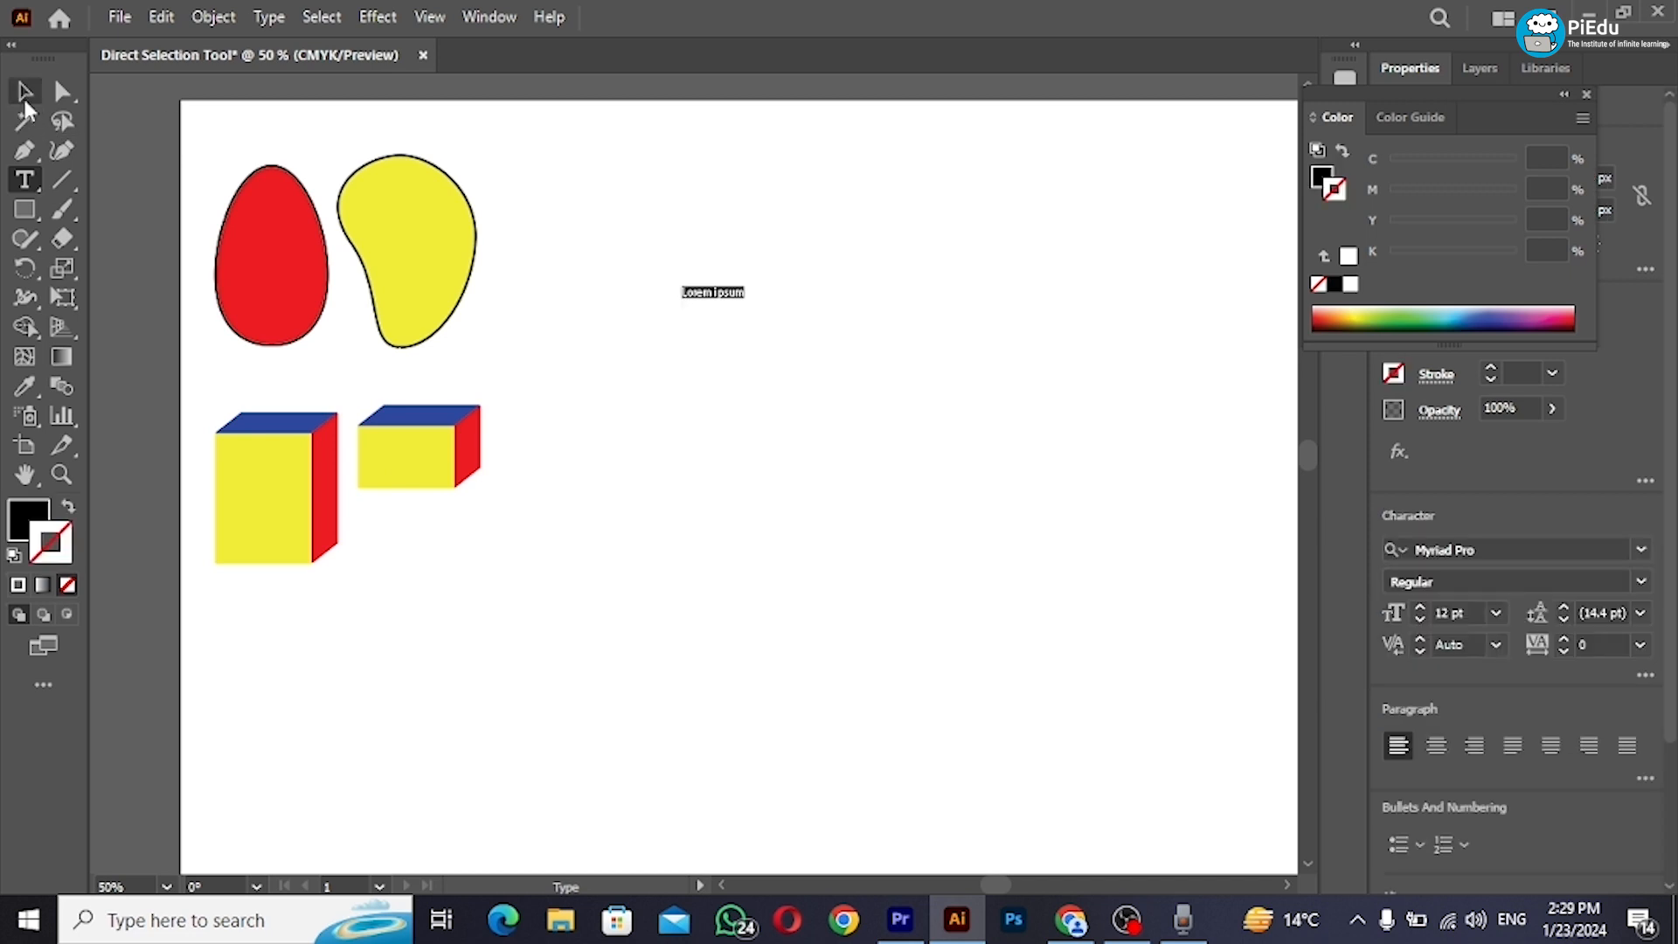
click(24, 98)
drag(745, 304, 1252, 598)
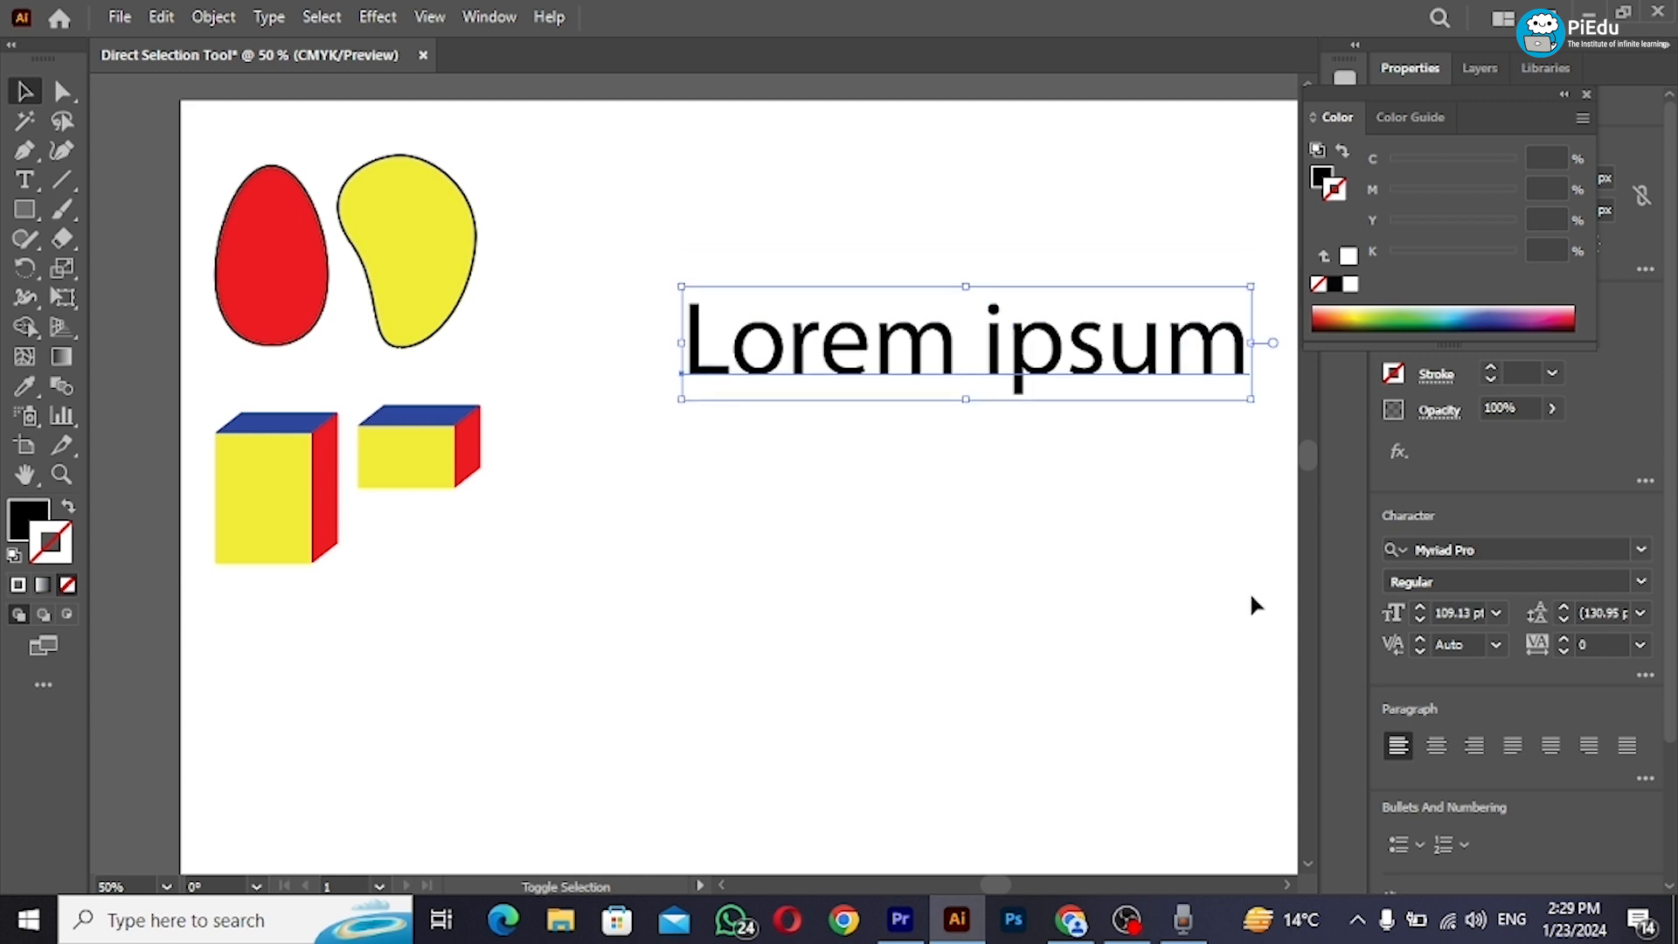
drag(1152, 365, 1034, 313)
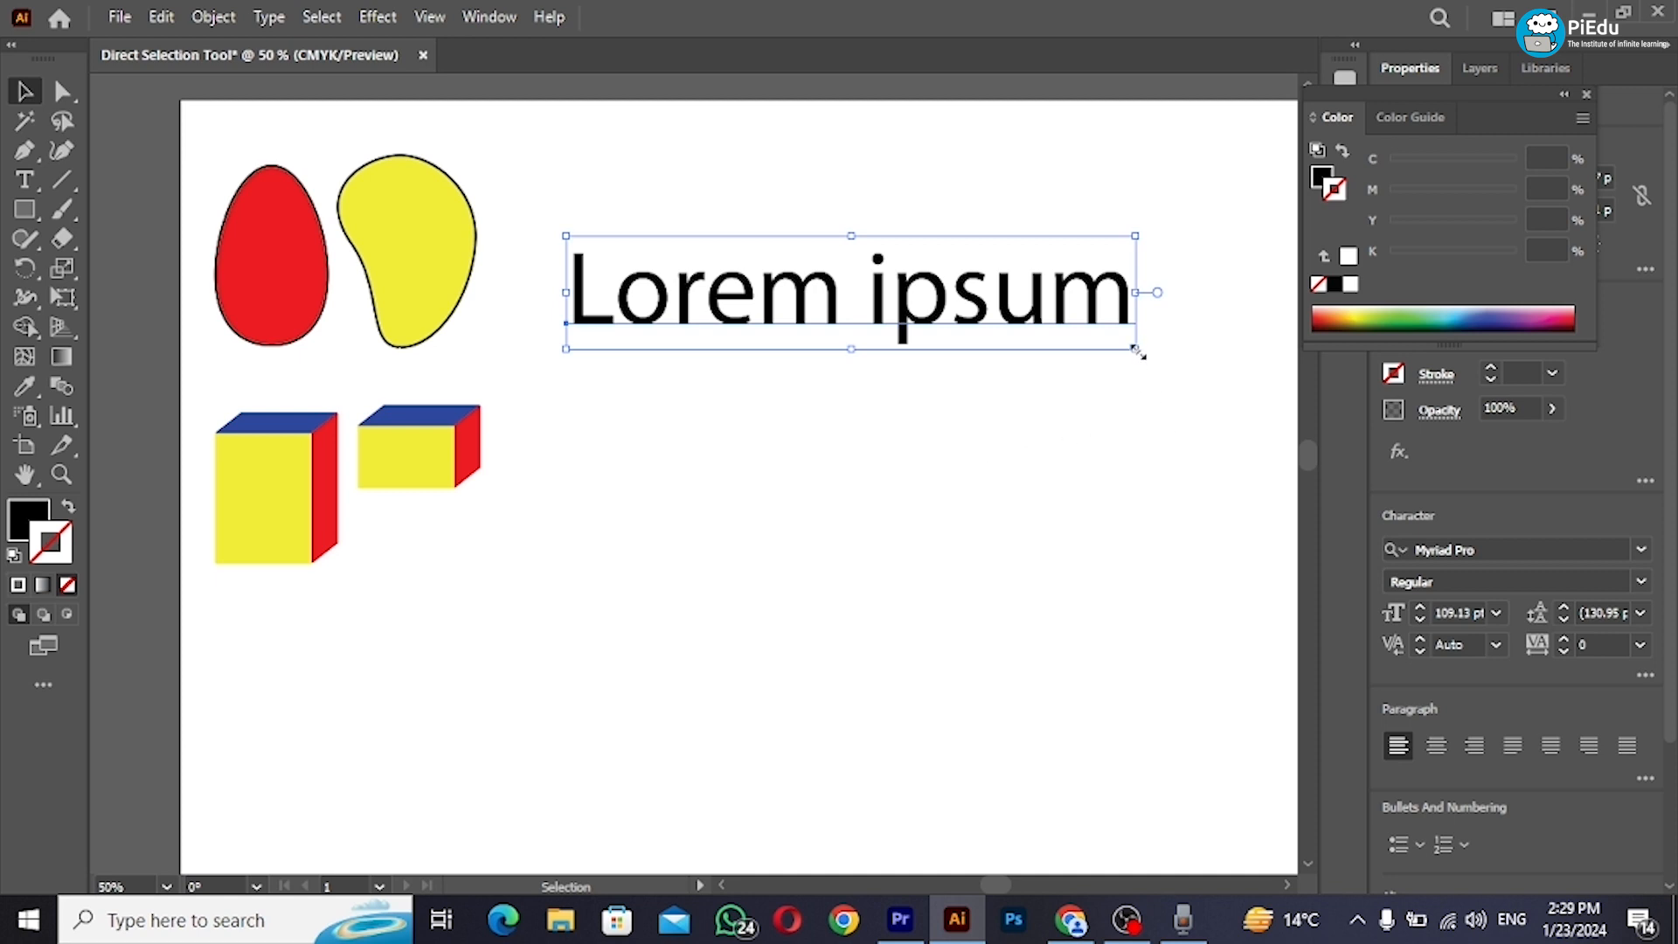
drag(1137, 351, 1047, 400)
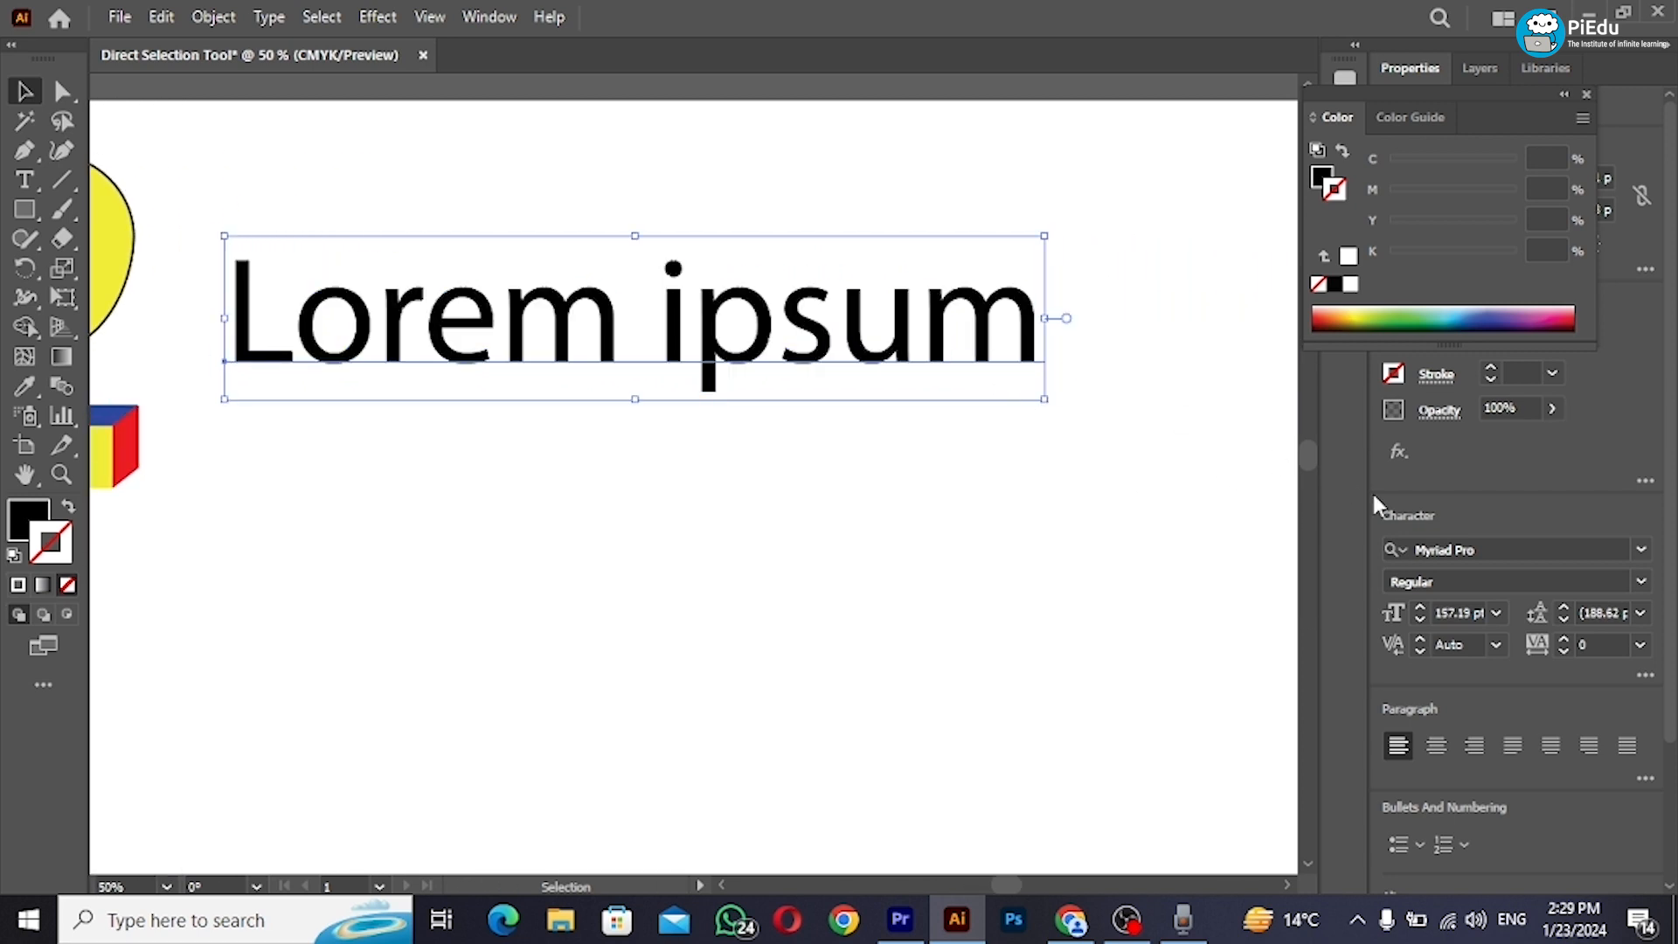
click(1421, 606)
click(1420, 606)
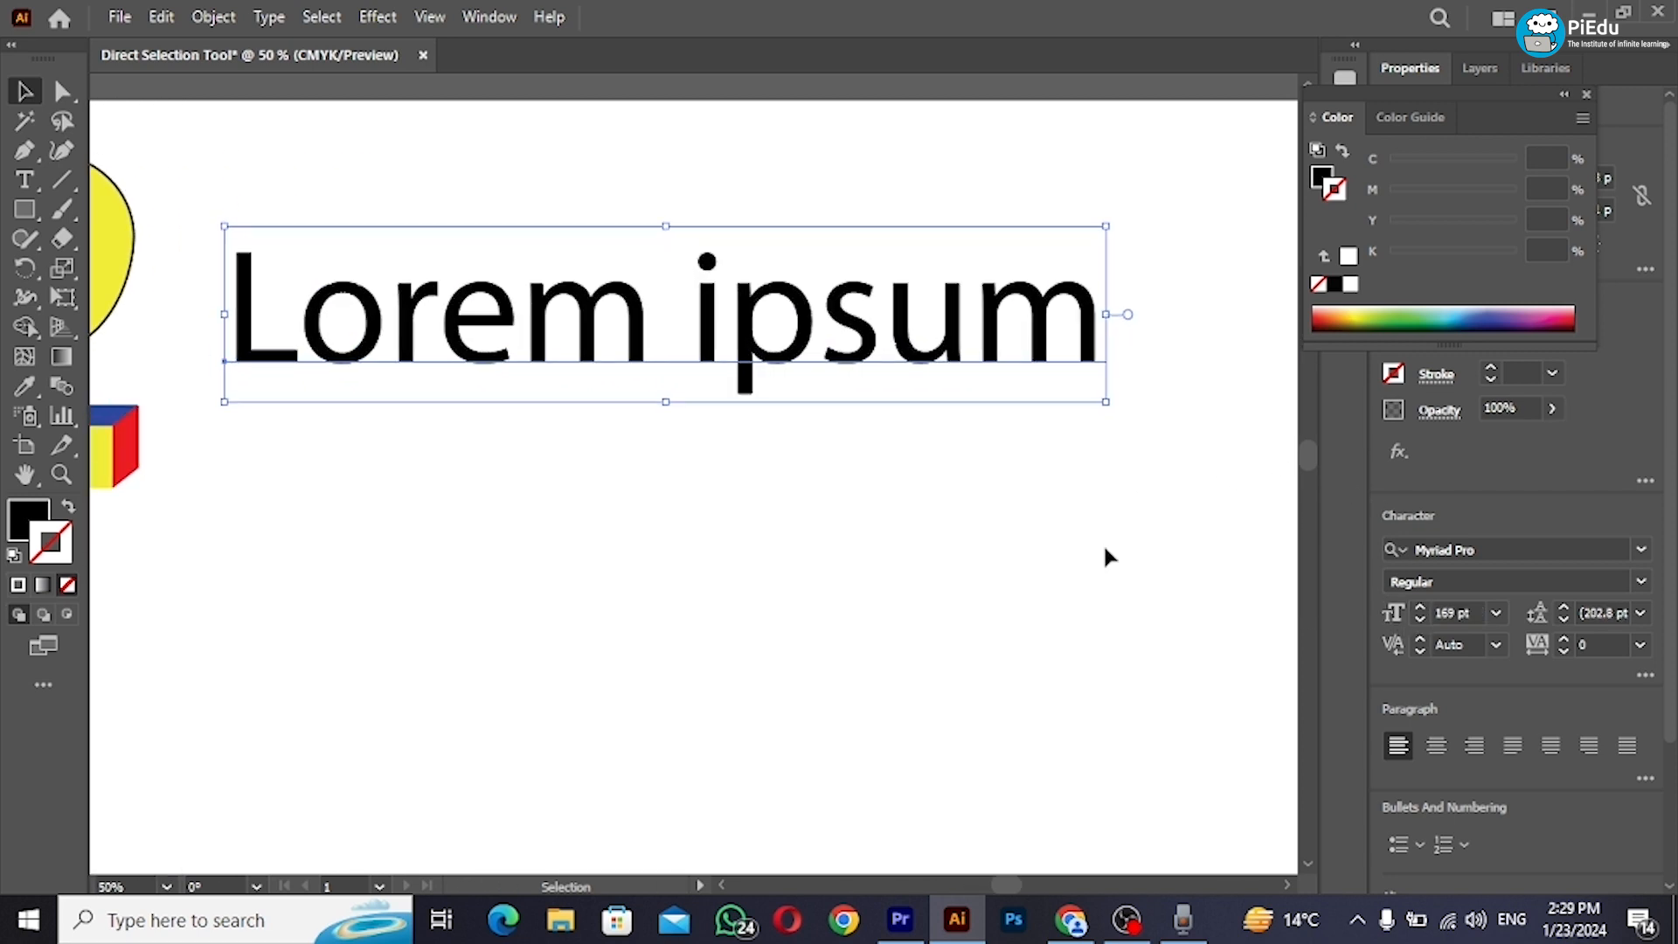
Step: Move the egg, bean and both boxes together to the artboard's right side and enlarge them to more than double size
key(ctrl+minus)
key(ctrl+minus)
key(ctrl+0)
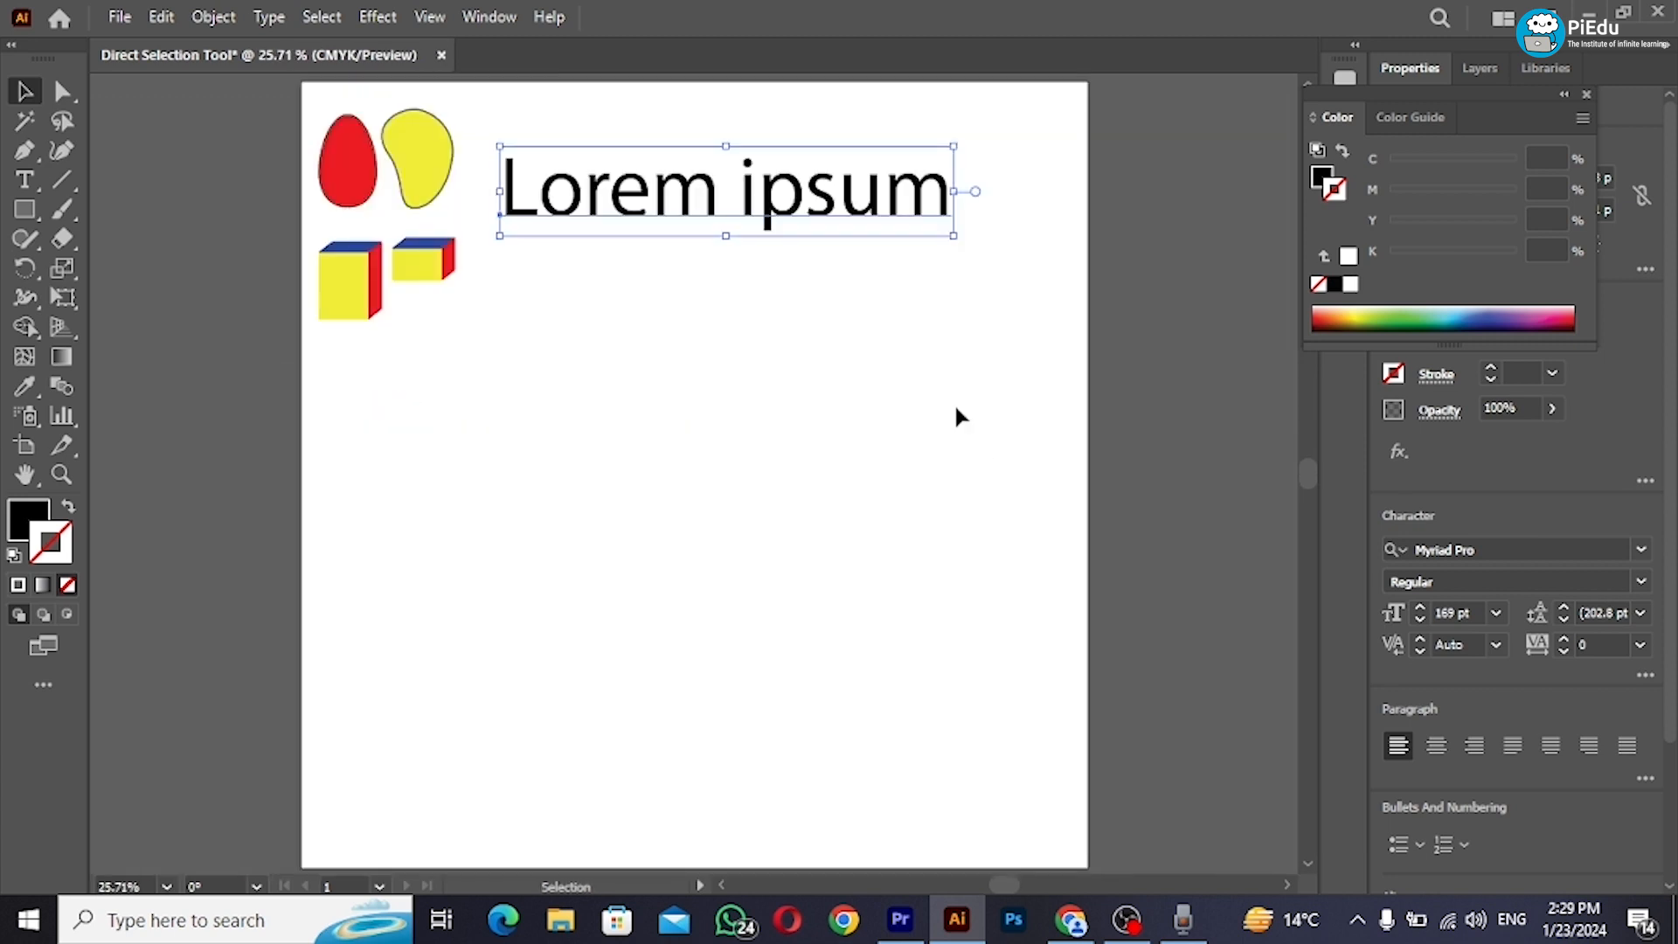
drag(369, 167, 446, 271)
drag(442, 266, 996, 503)
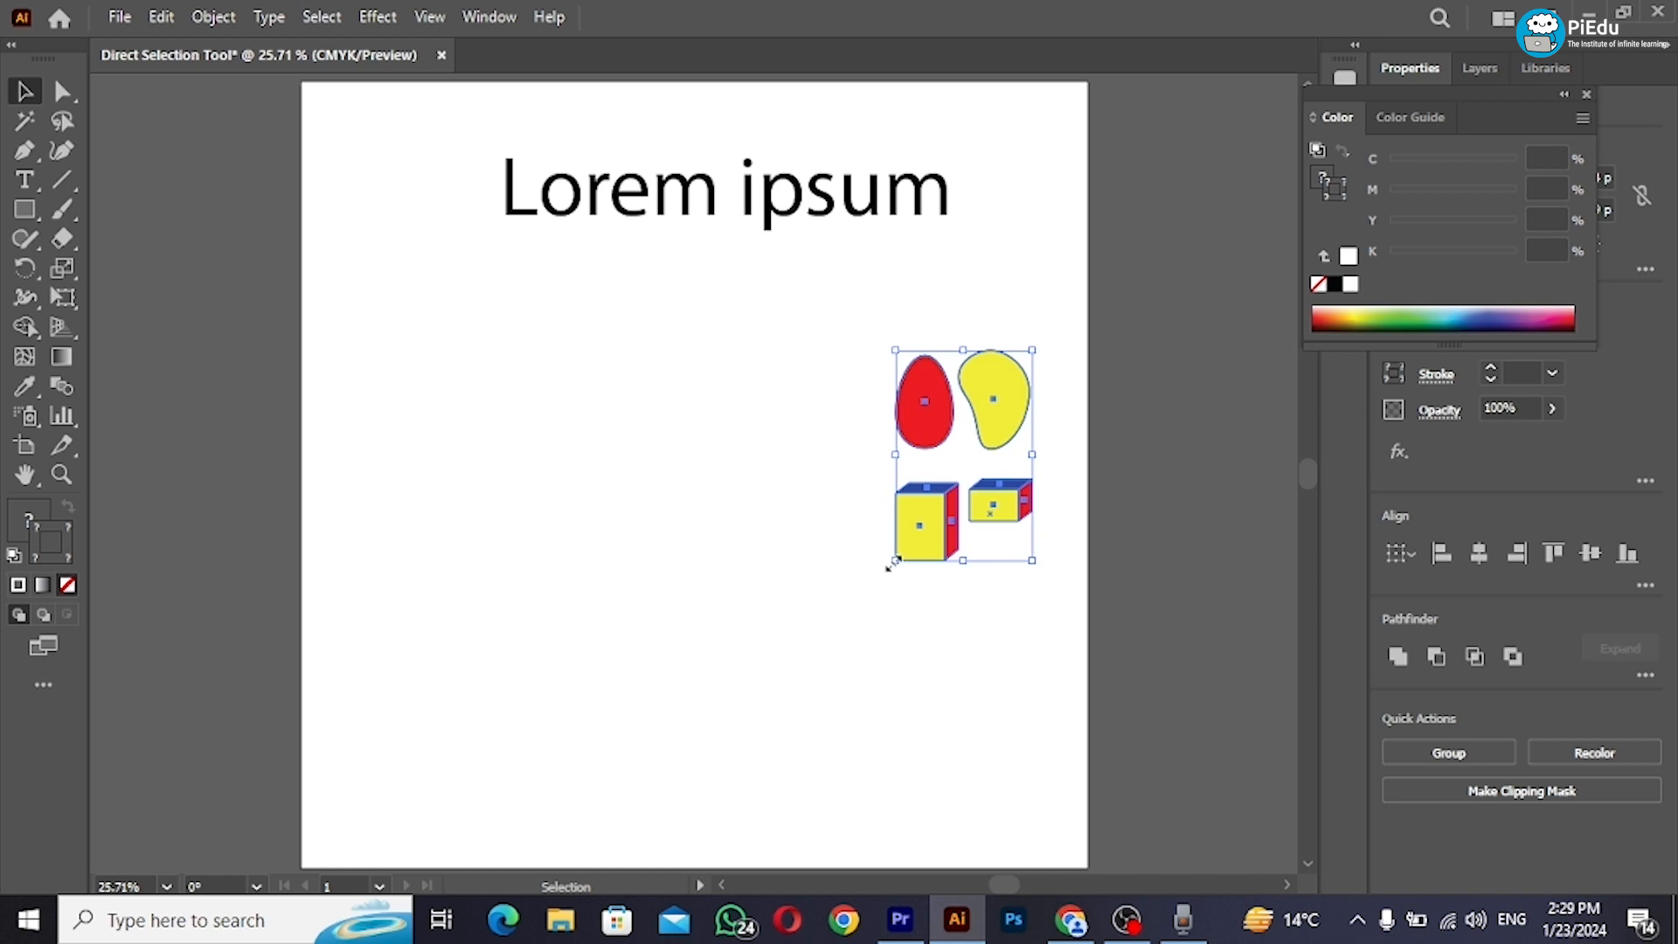
drag(893, 564, 695, 832)
drag(795, 743, 837, 697)
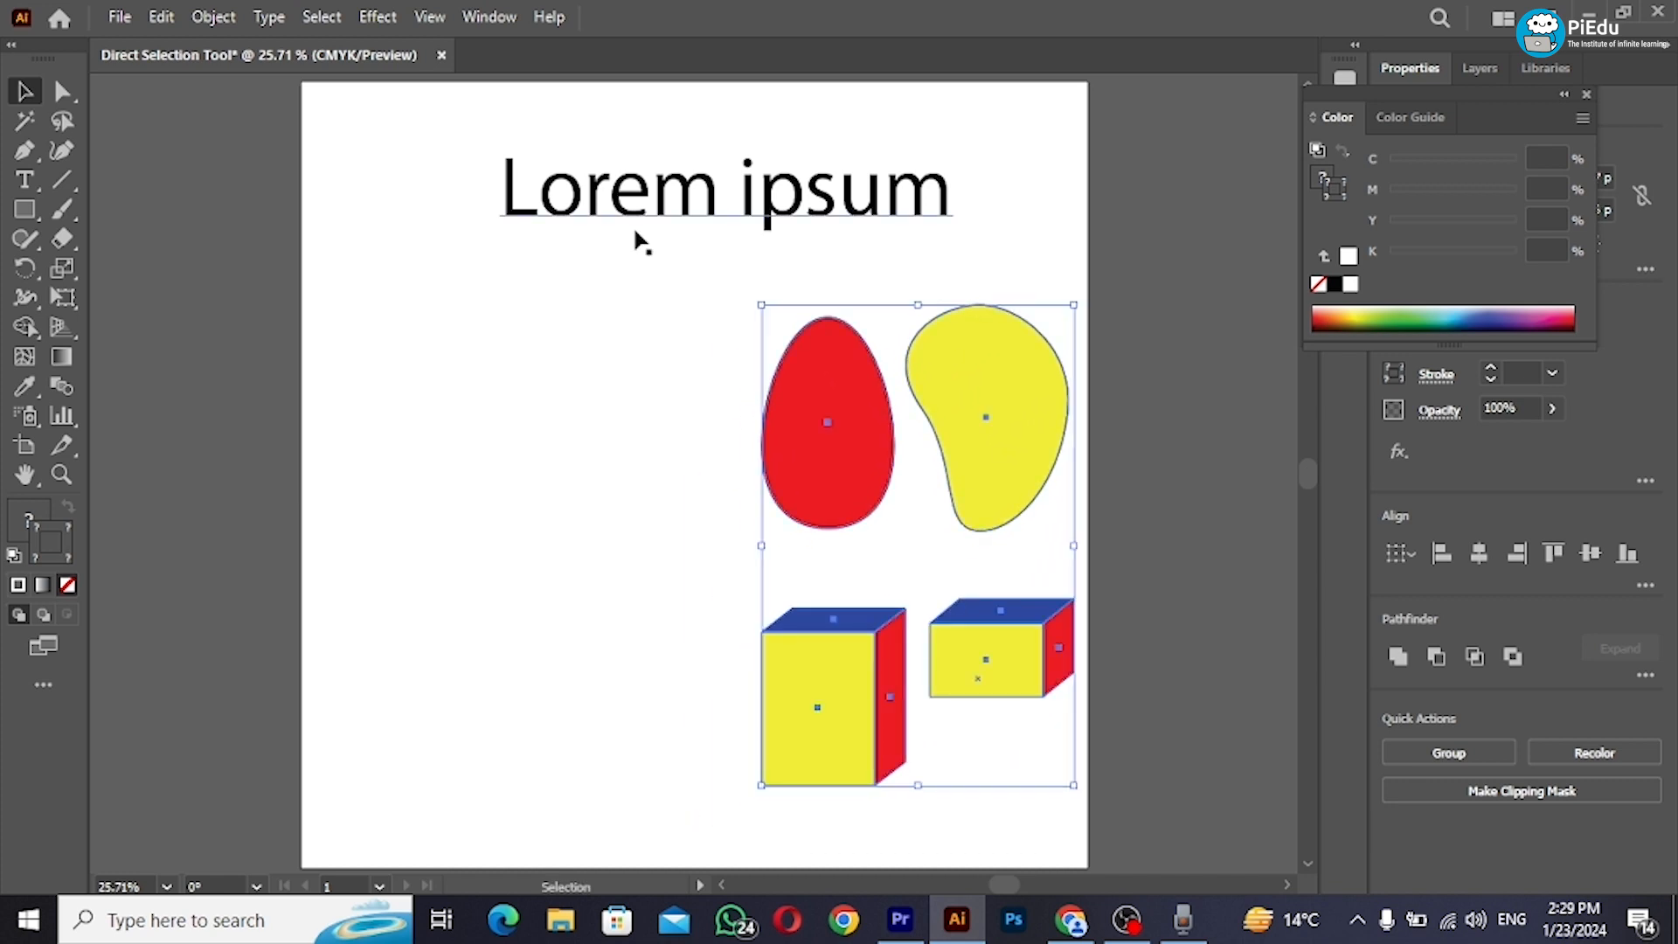
Step: Move the placeholder text to the artboard's left edge and shrink it to about 116 pt
drag(549, 230, 363, 369)
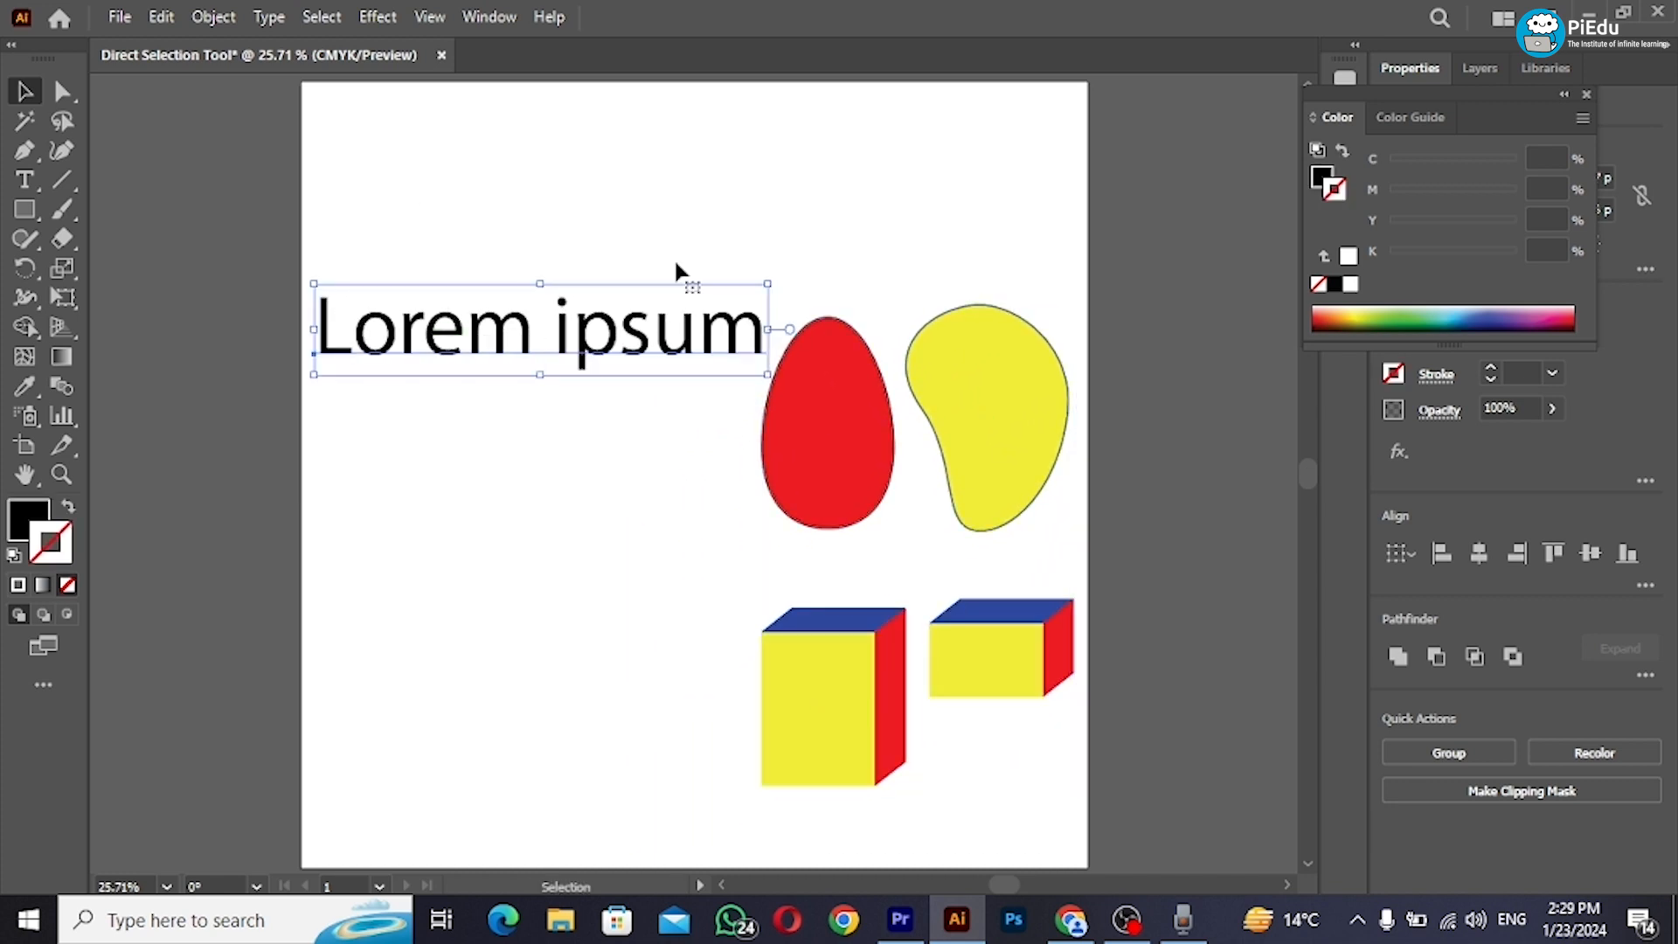
drag(768, 374, 626, 350)
Step: Replace the placeholder text with "Direct Selection Tool" and move the heading up near the artboard's top edge
triple_click(470, 319)
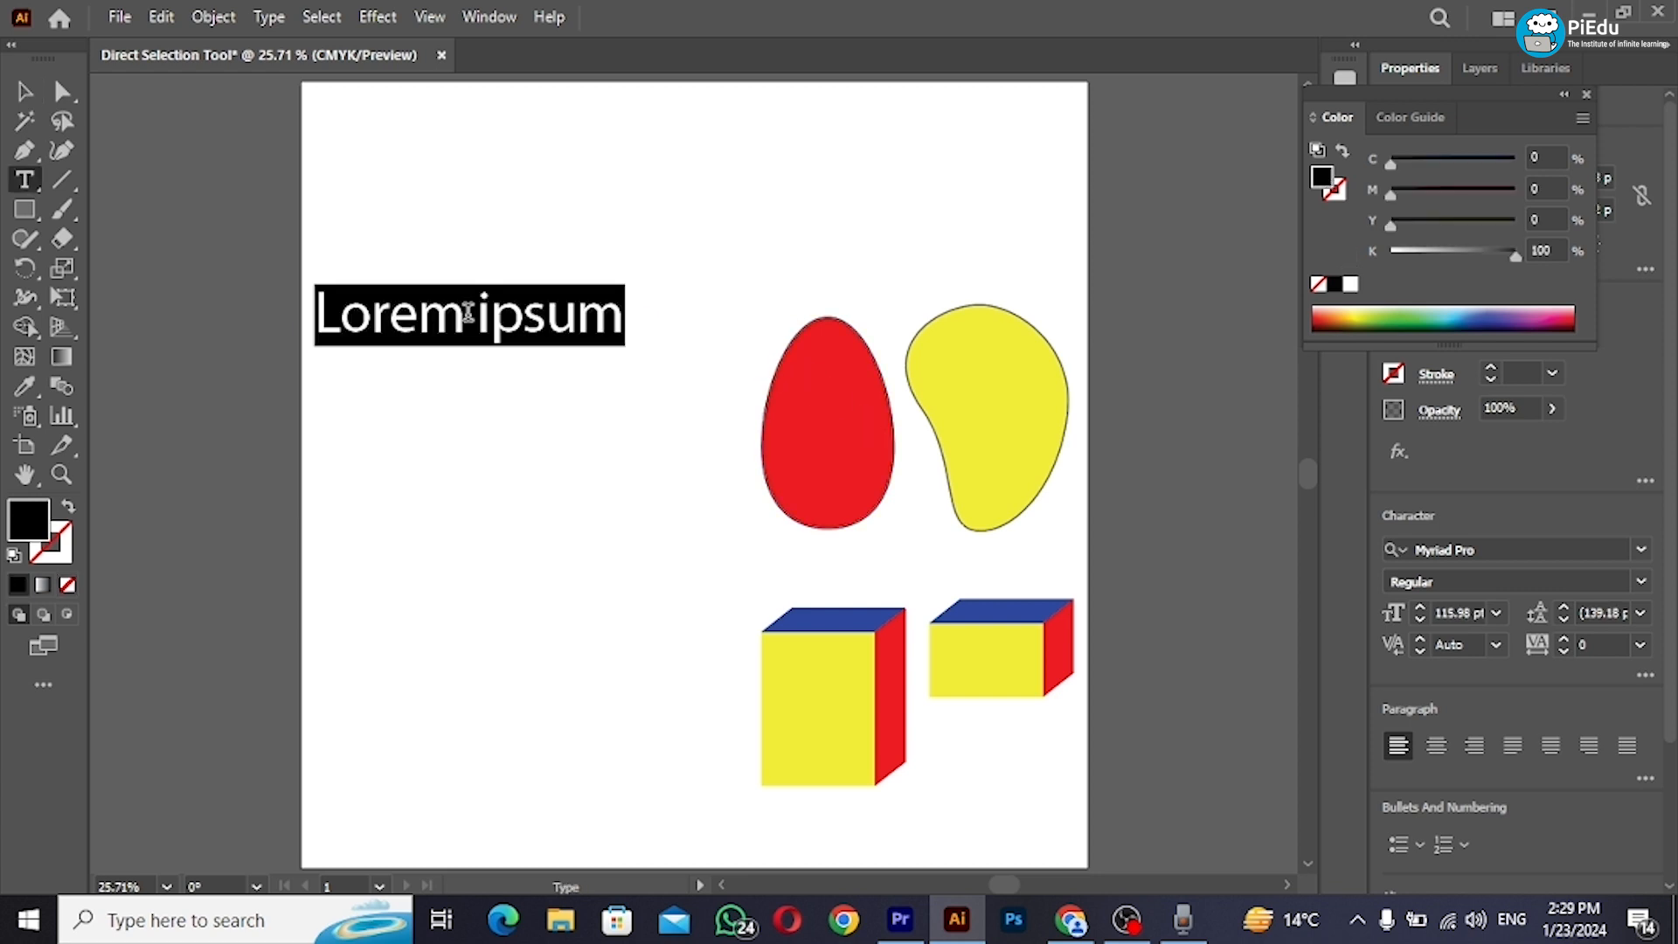
text(Direct)
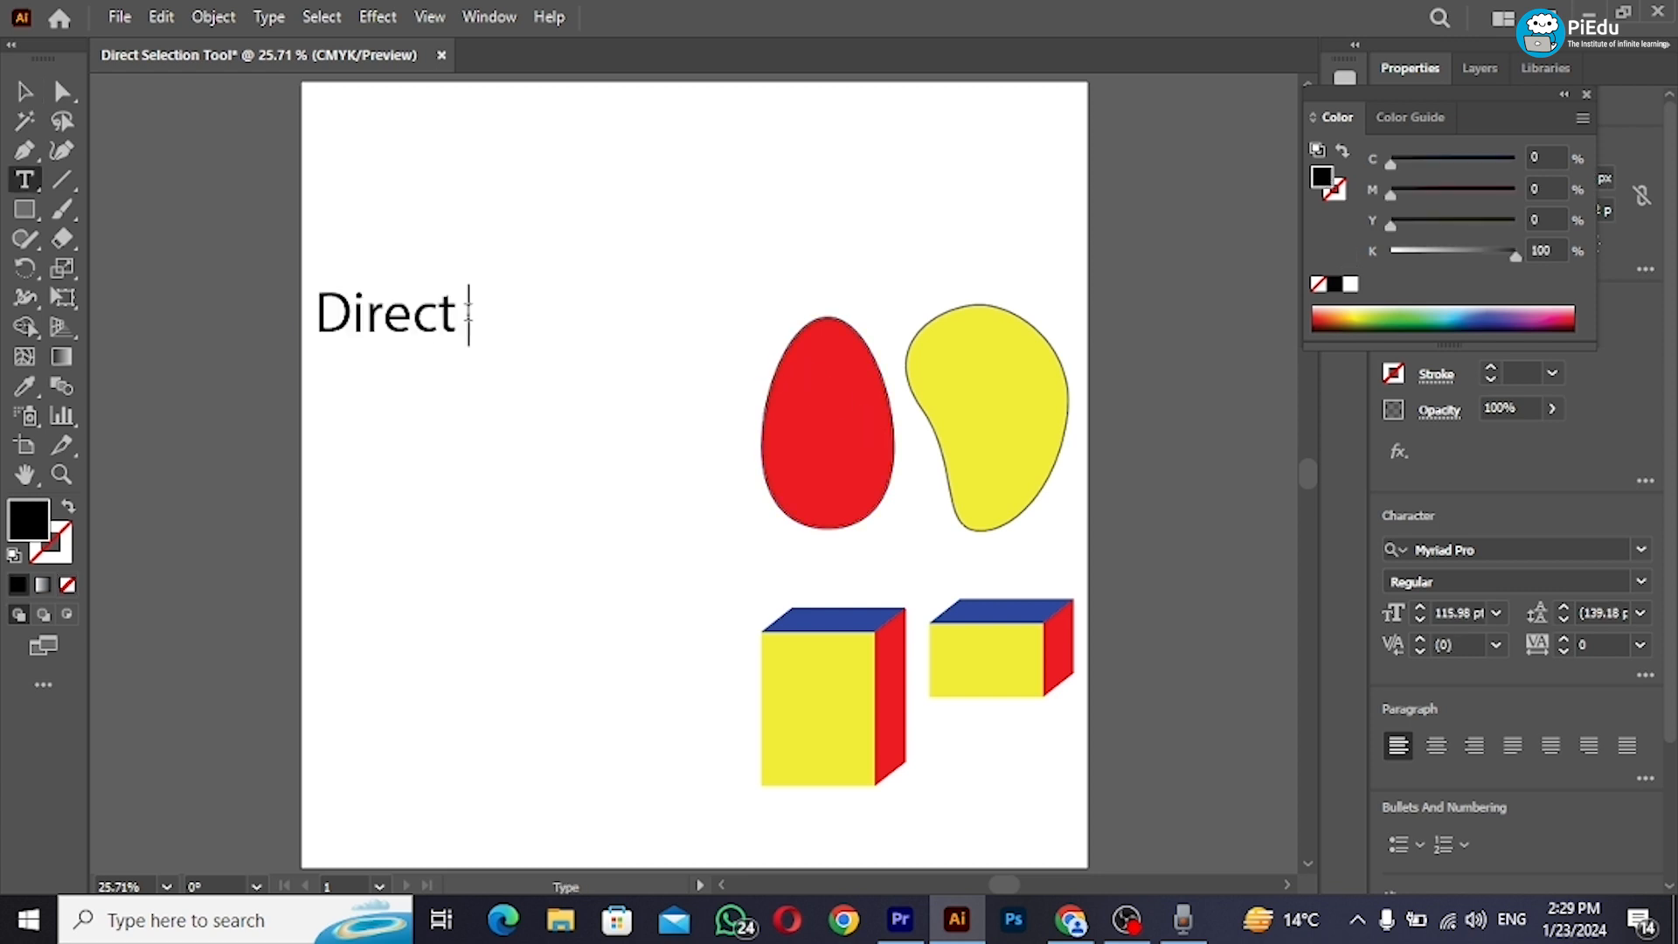
text( Selec)
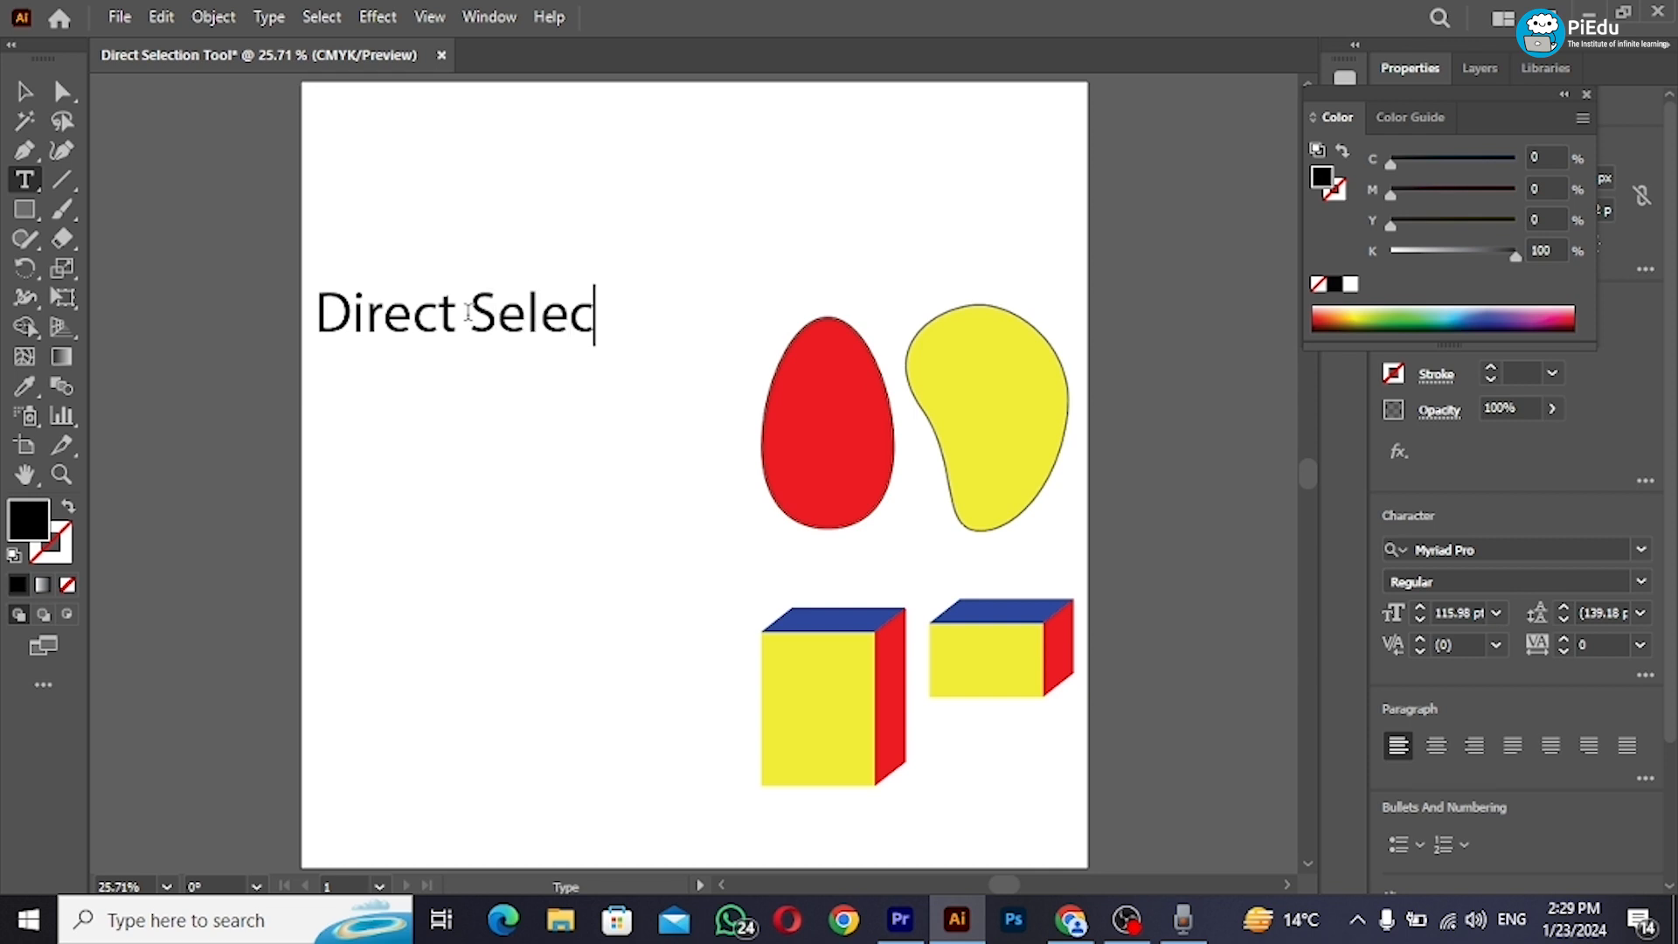
text(tion Tool)
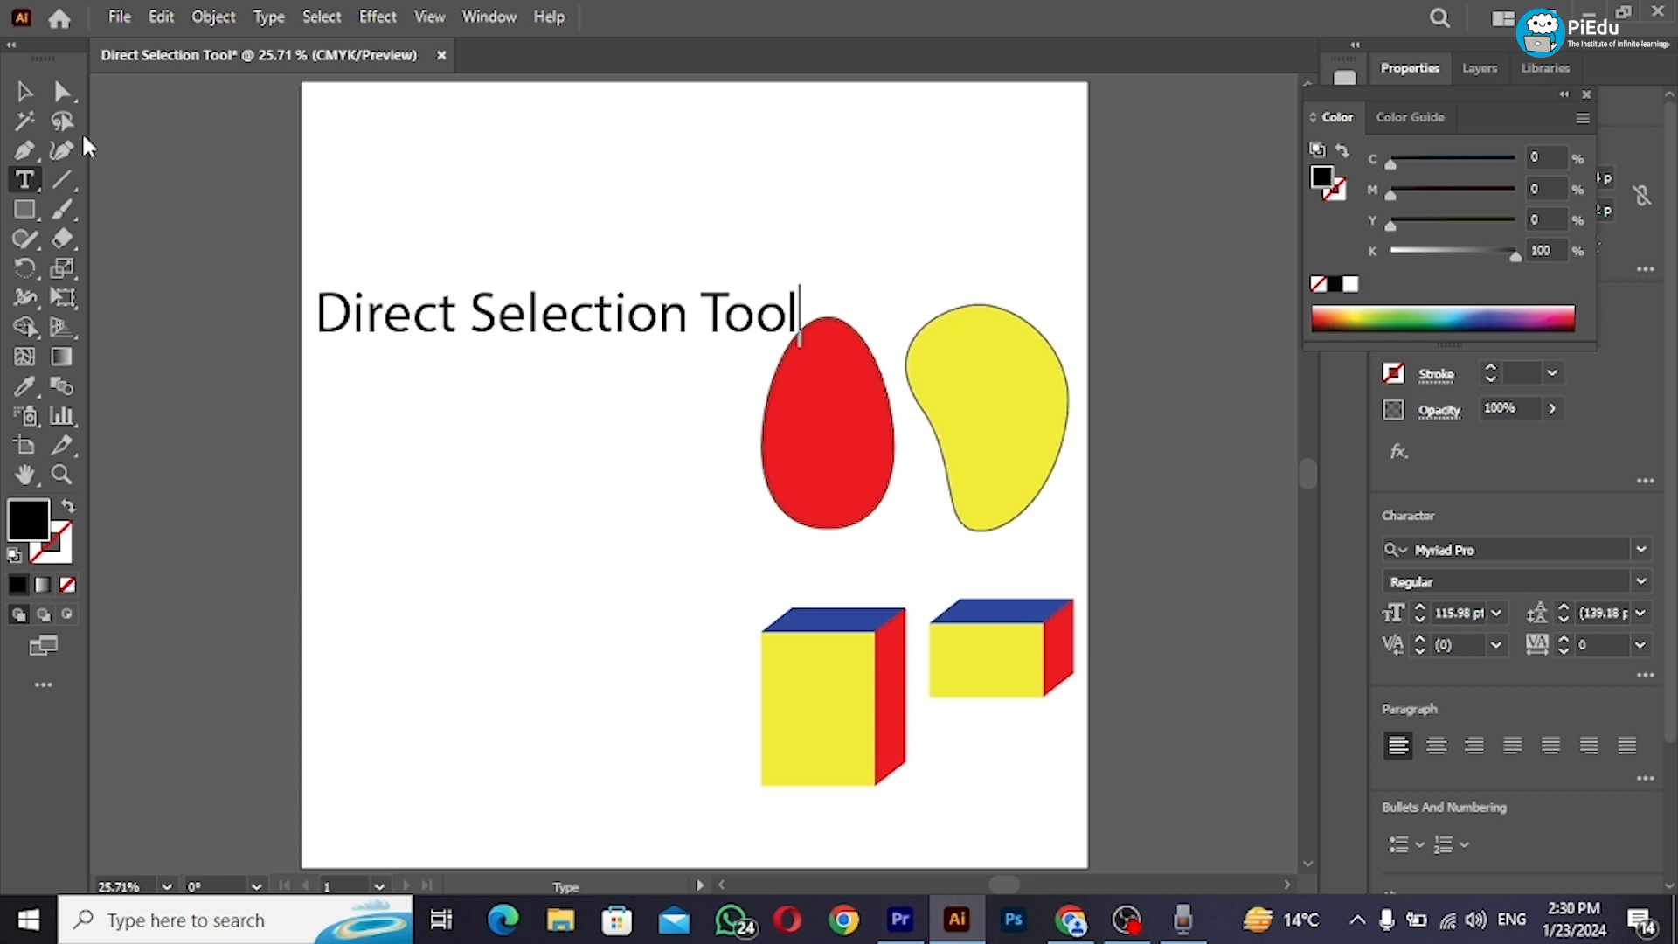
click(25, 91)
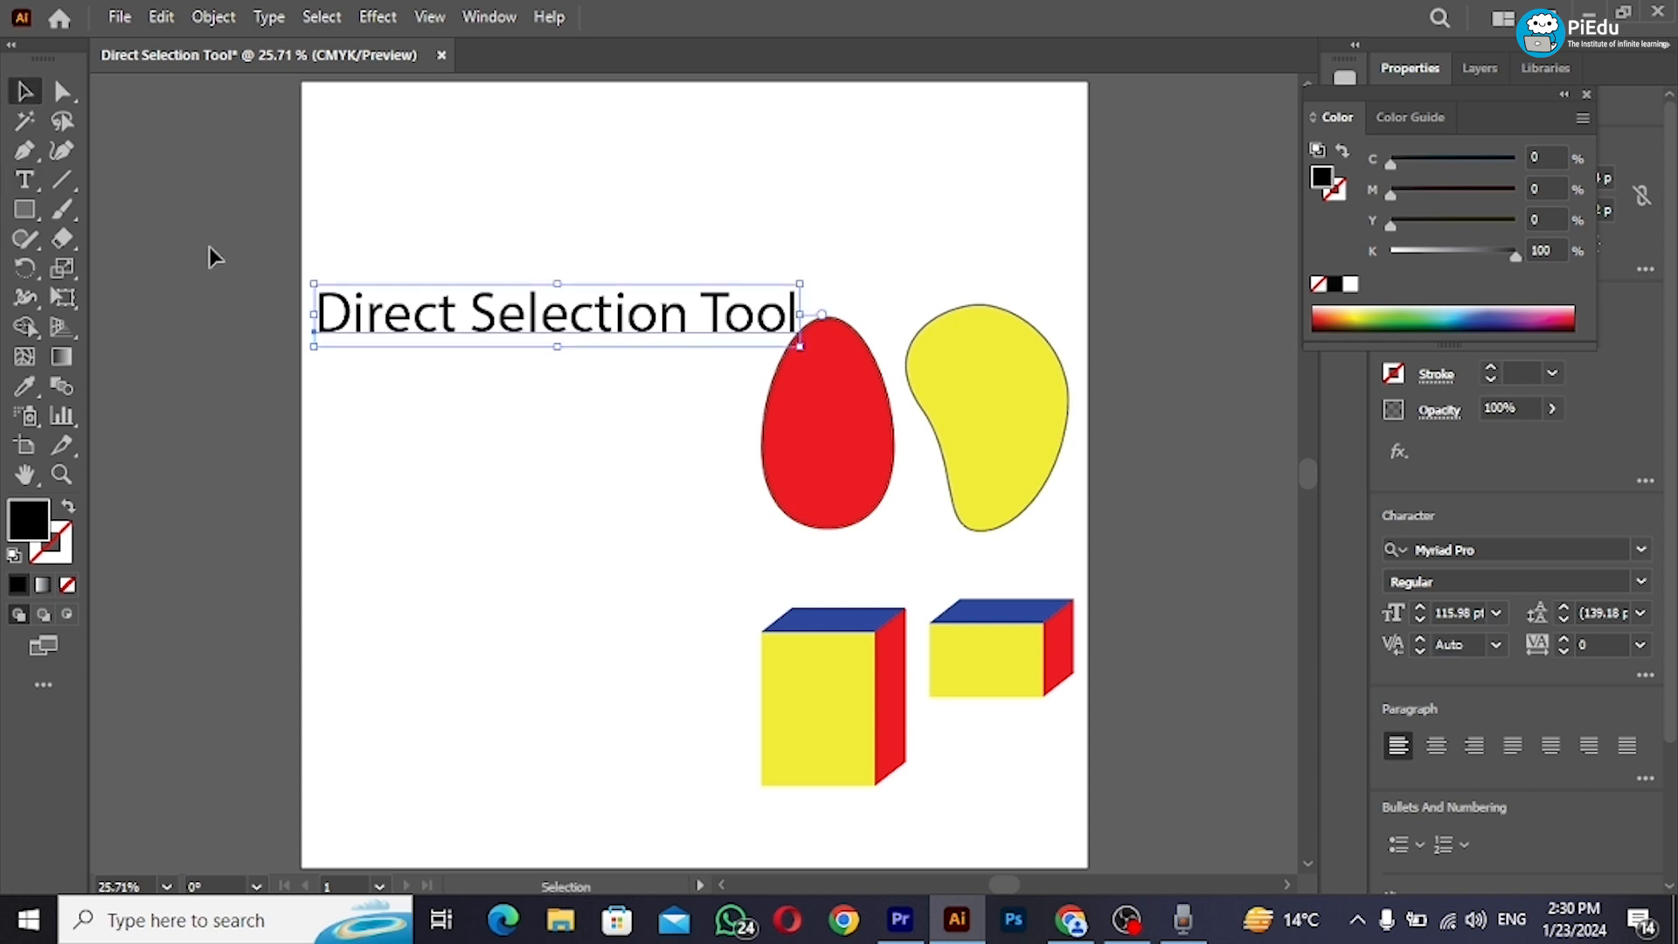
drag(417, 314, 420, 177)
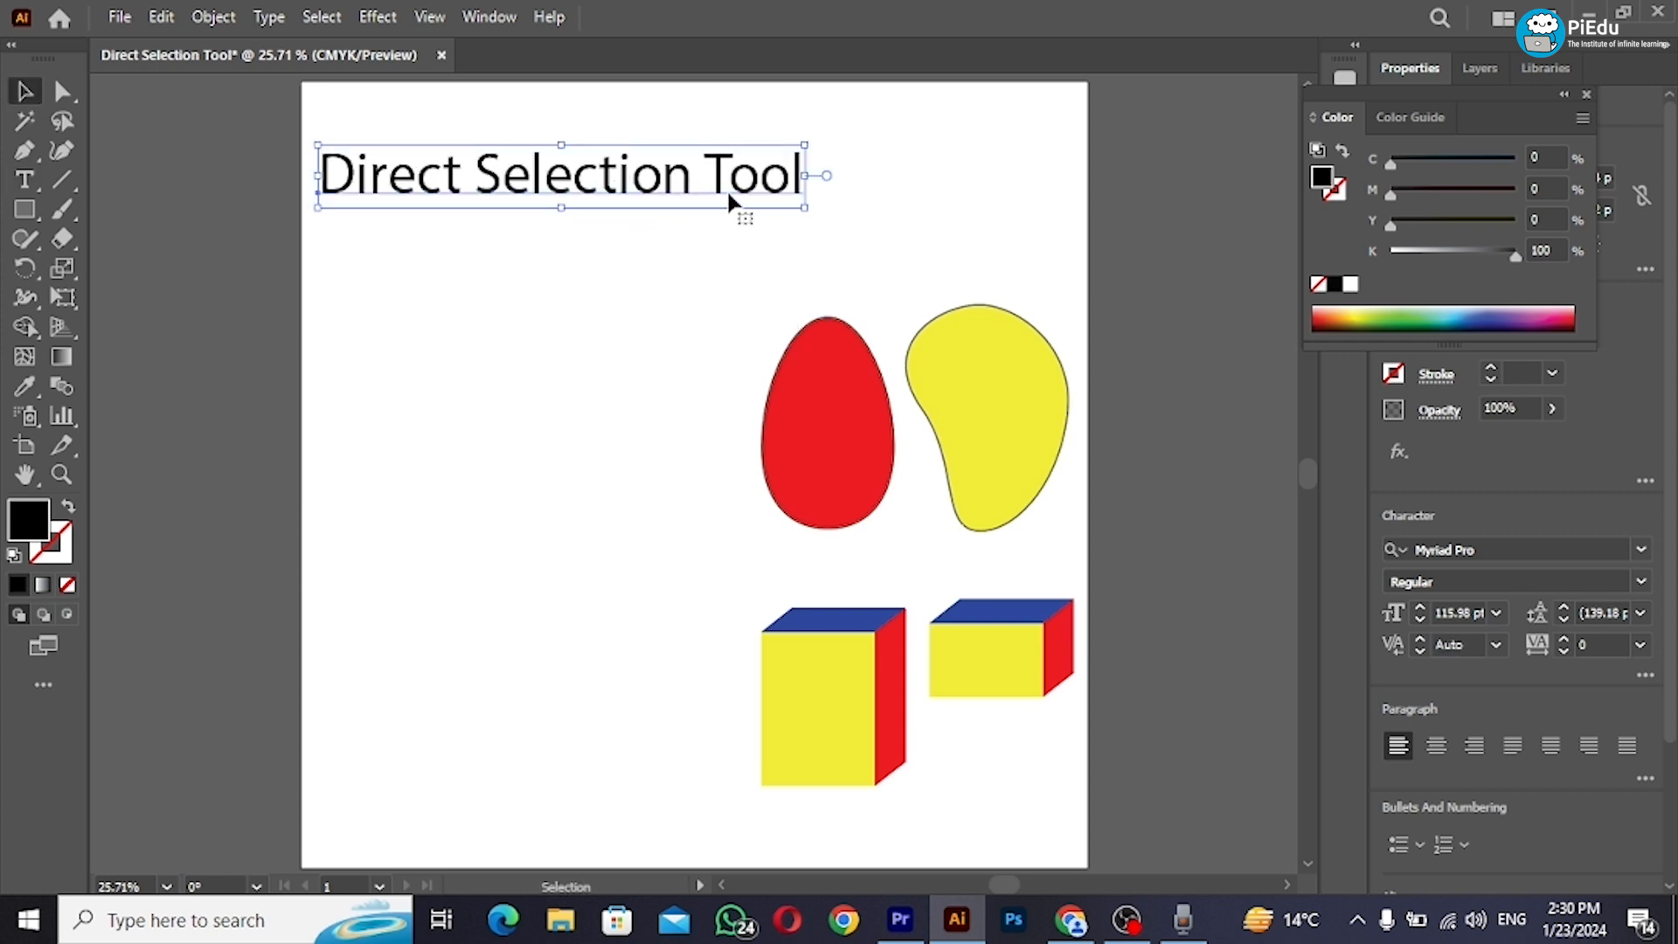
Step: Add a second line beginning "Specific Corner / P" below the "Direct Selection Tool" heading
double_click(771, 178)
click(773, 181)
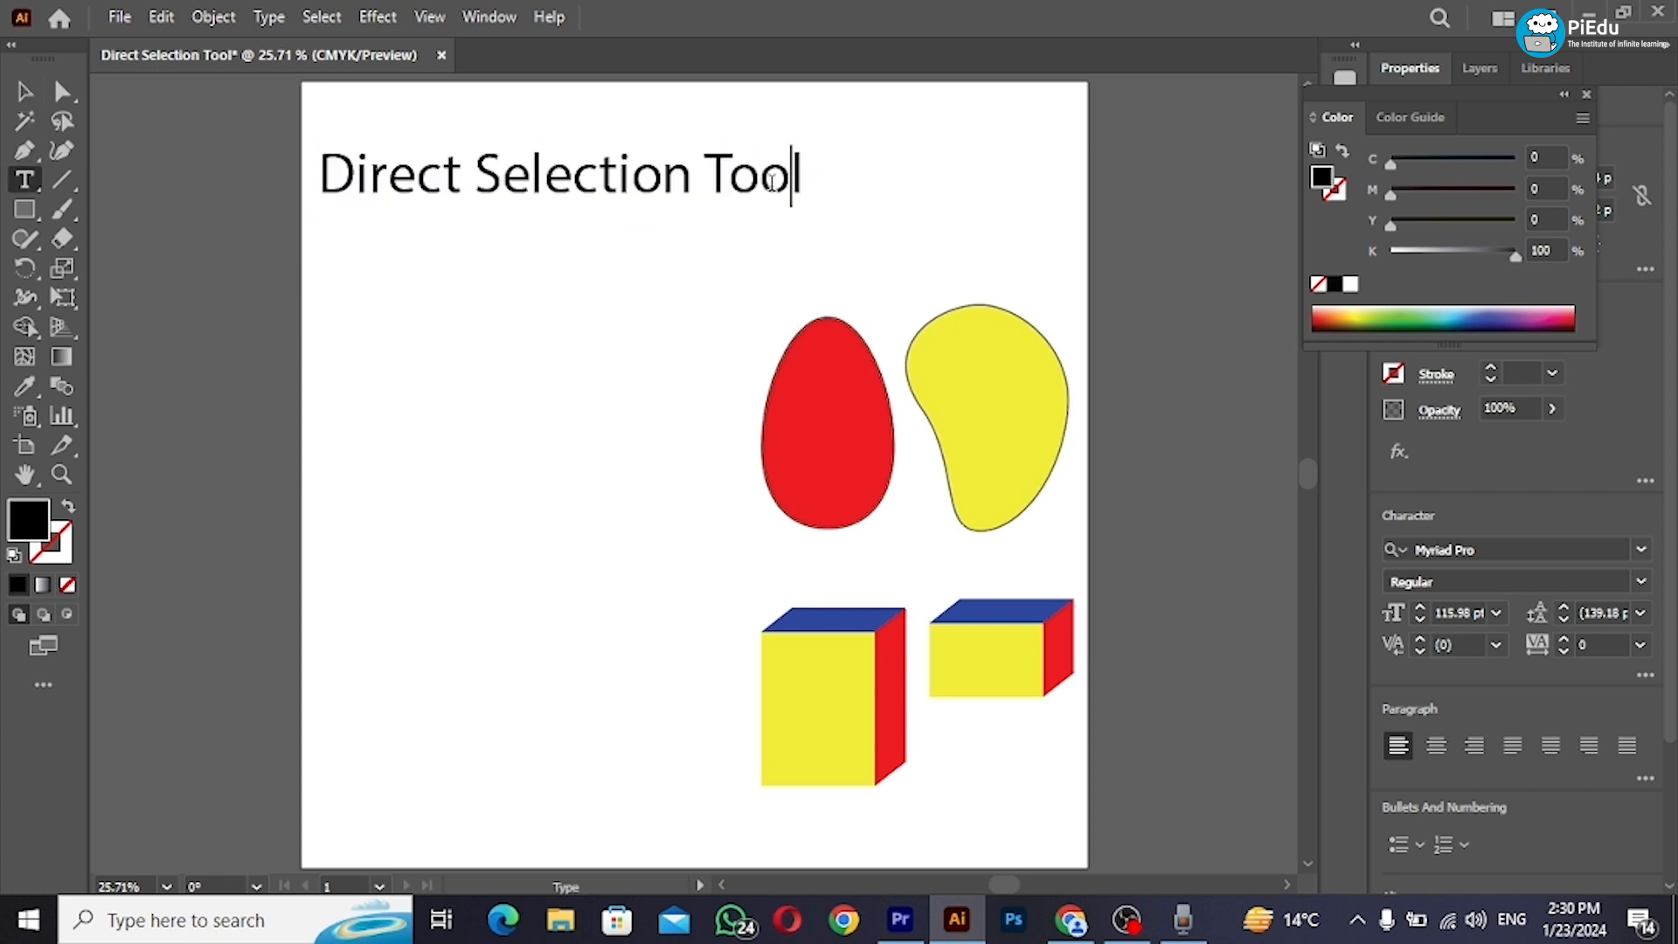
key(Right)
key(Return)
text(Specific C)
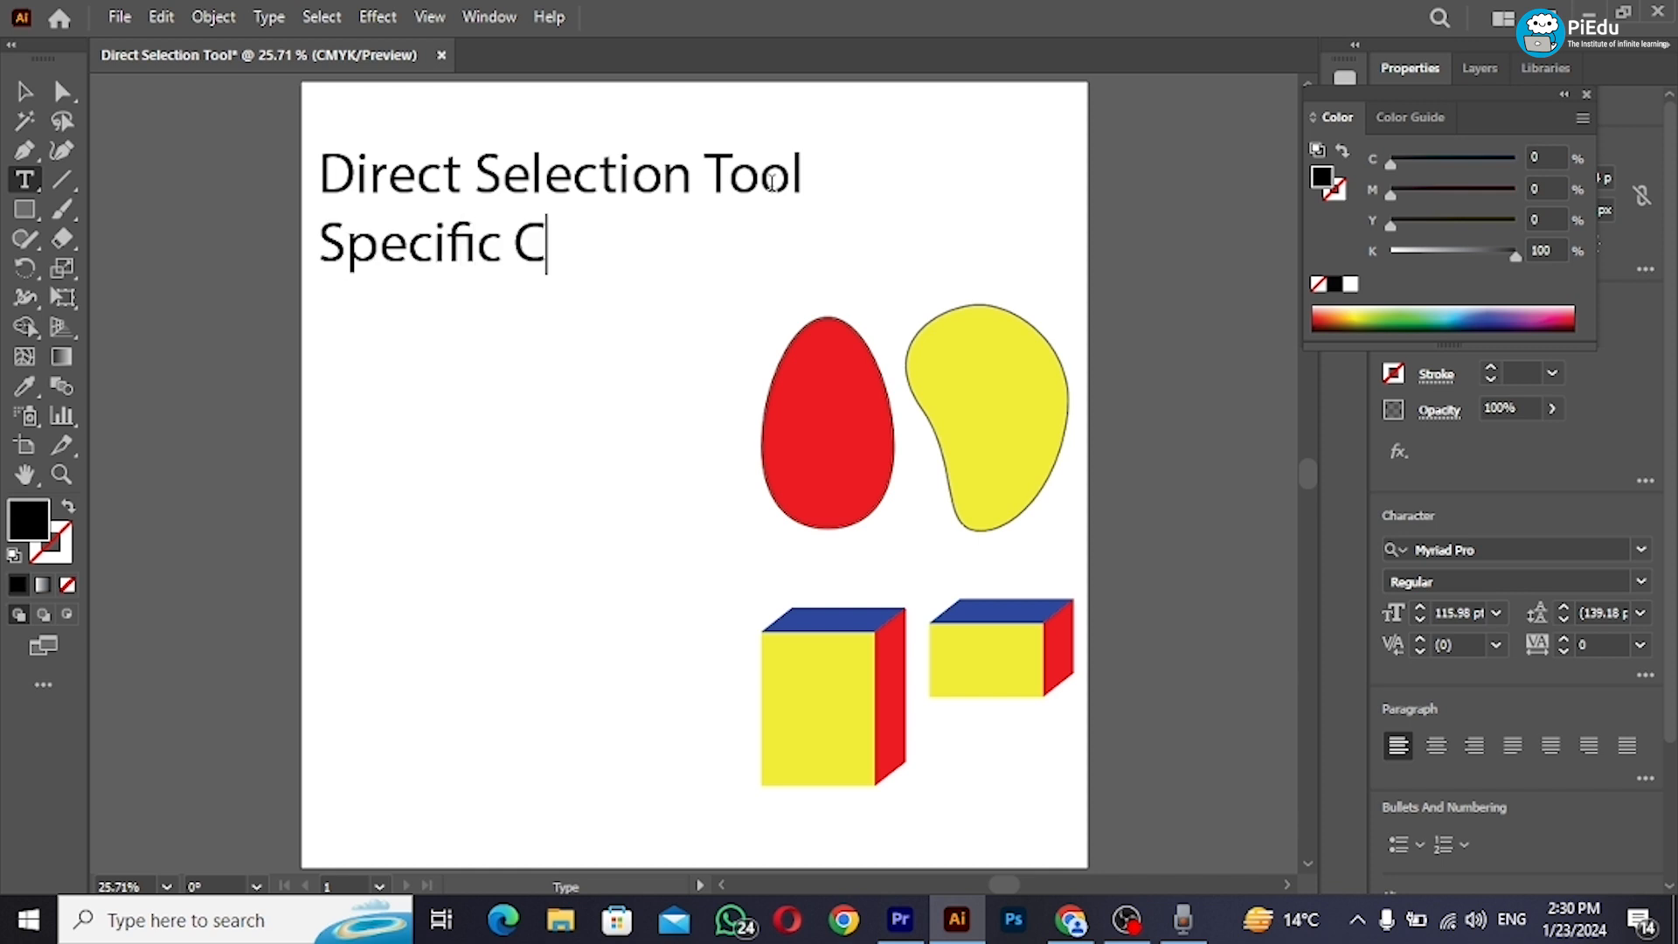
text(urner)
key(BackSpace)
key(BackSpace)
key(BackSpace)
key(BackSpace)
key(BackSpace)
text(orn)
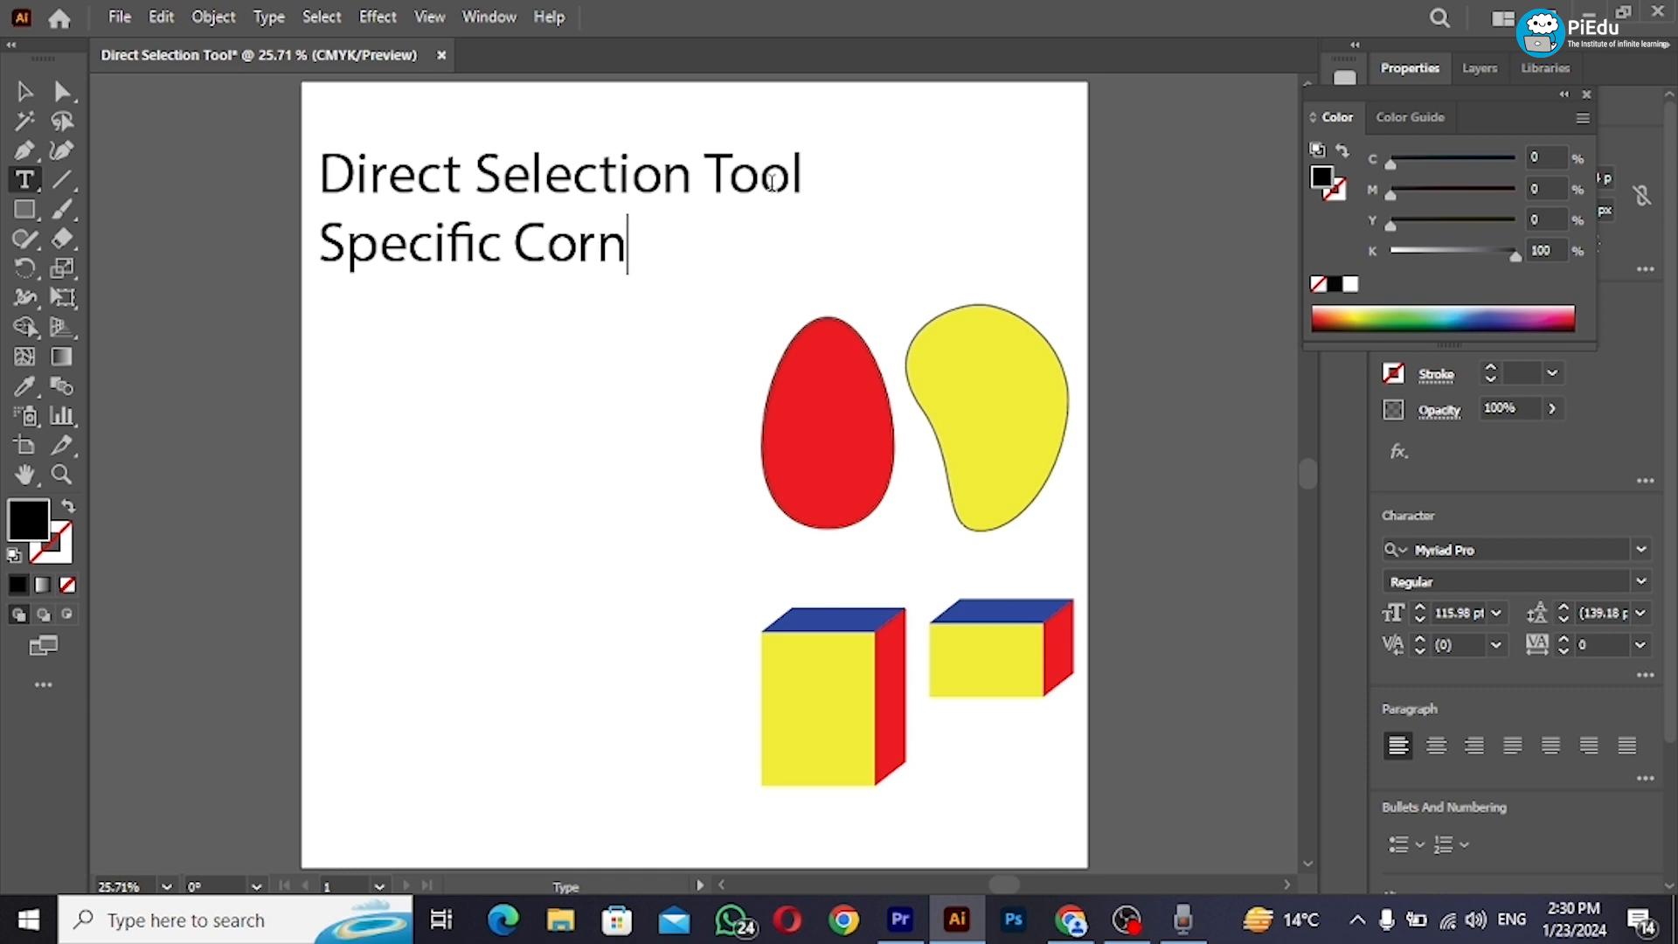
text(er /)
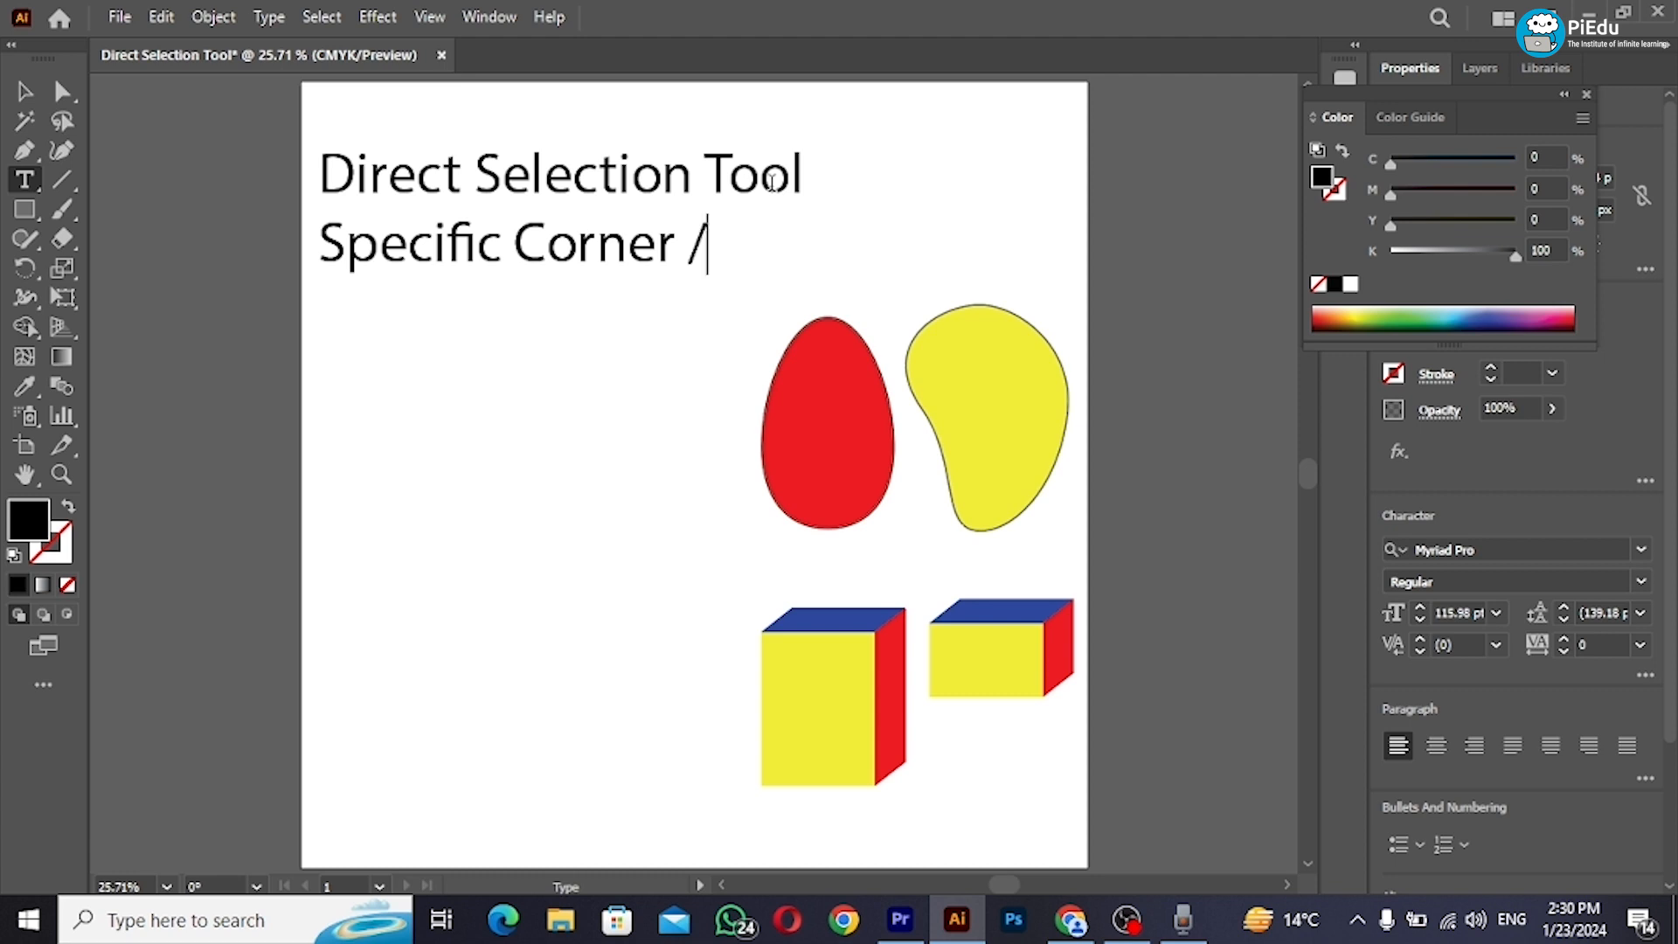
text( PO)
key(BackSpace)
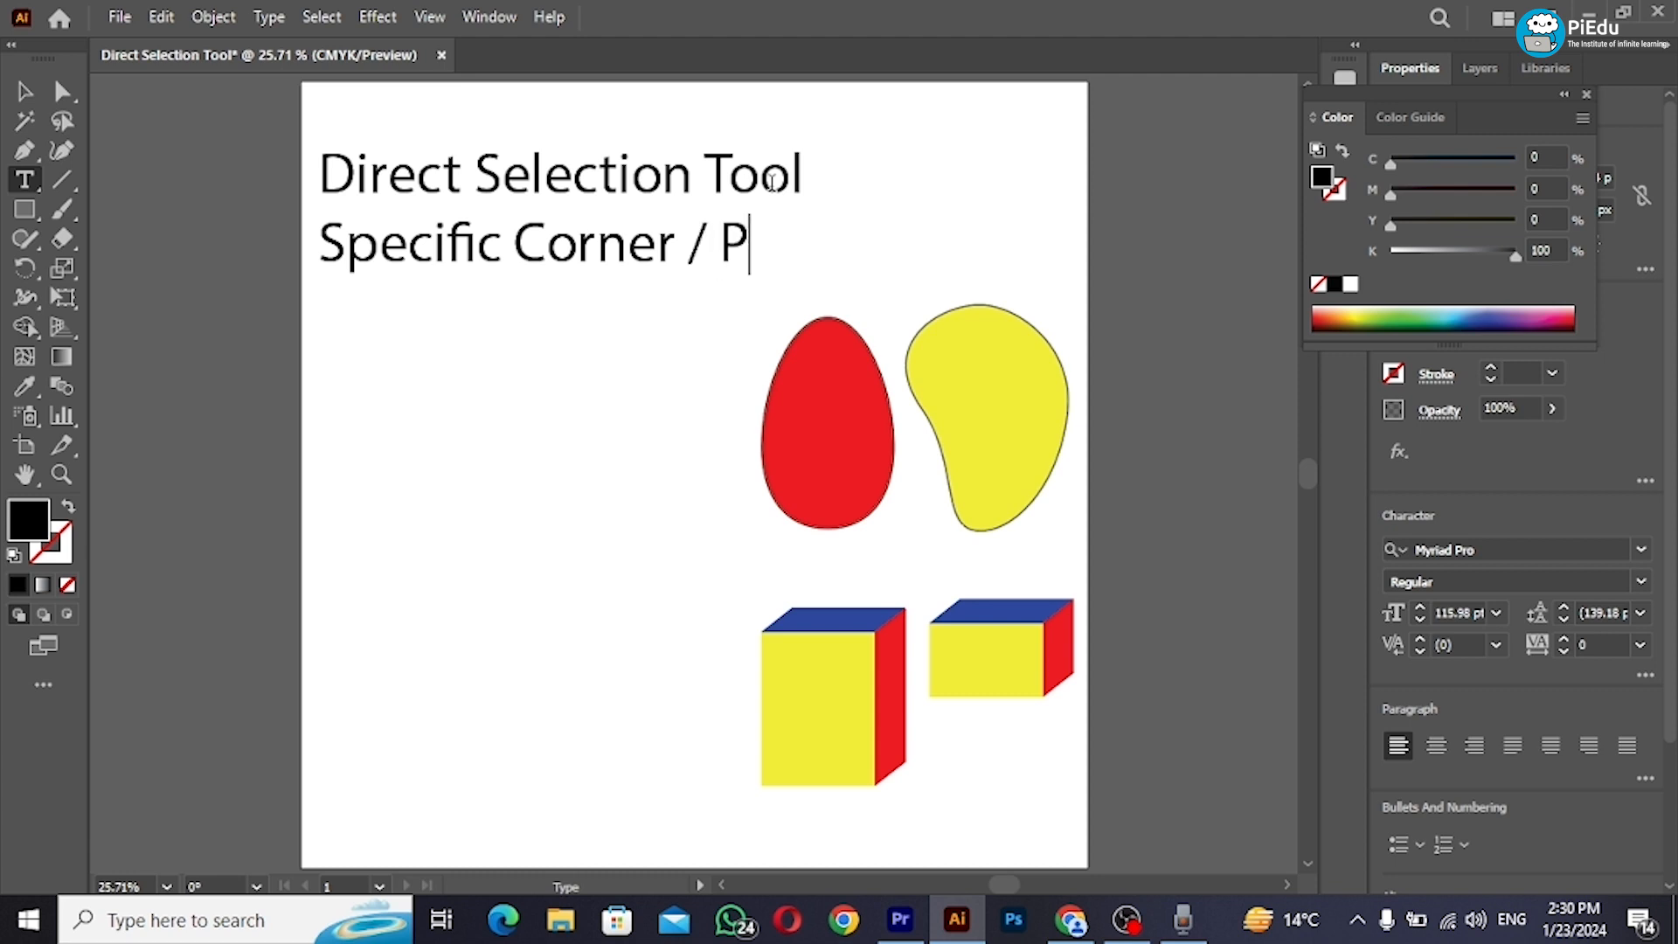